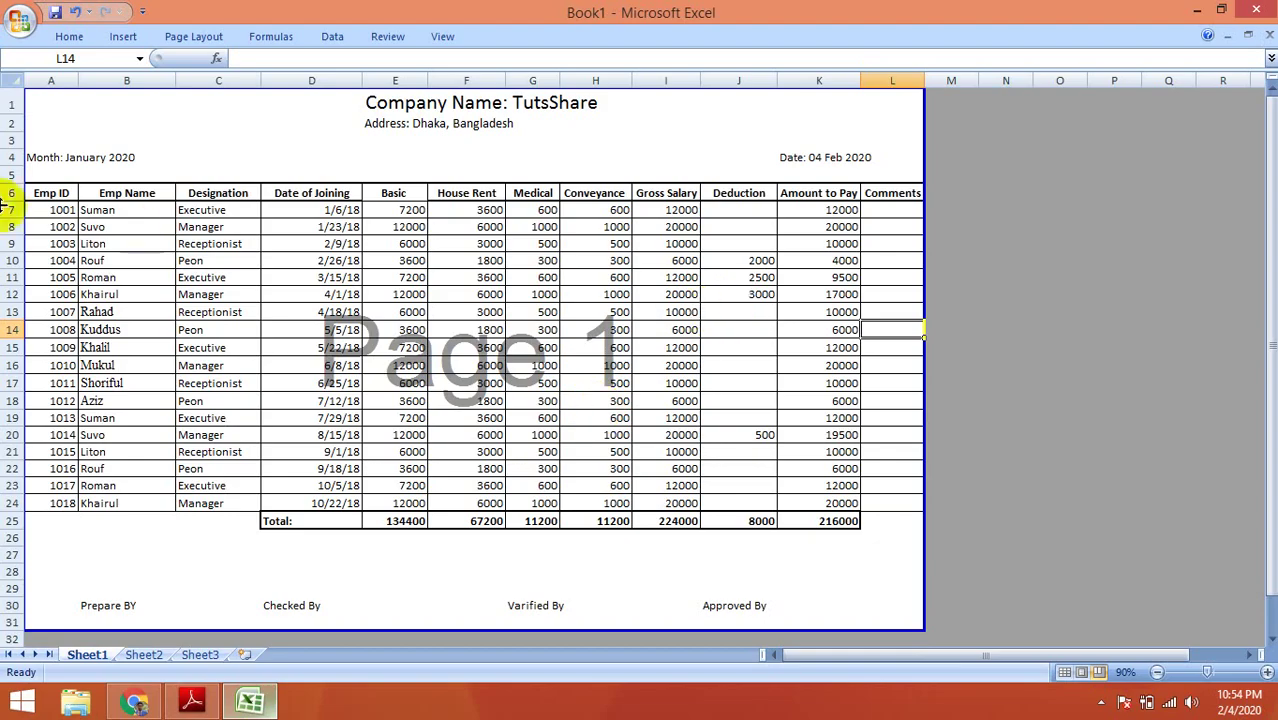
{"action": "left_click", "coordinate": [848, 557]}
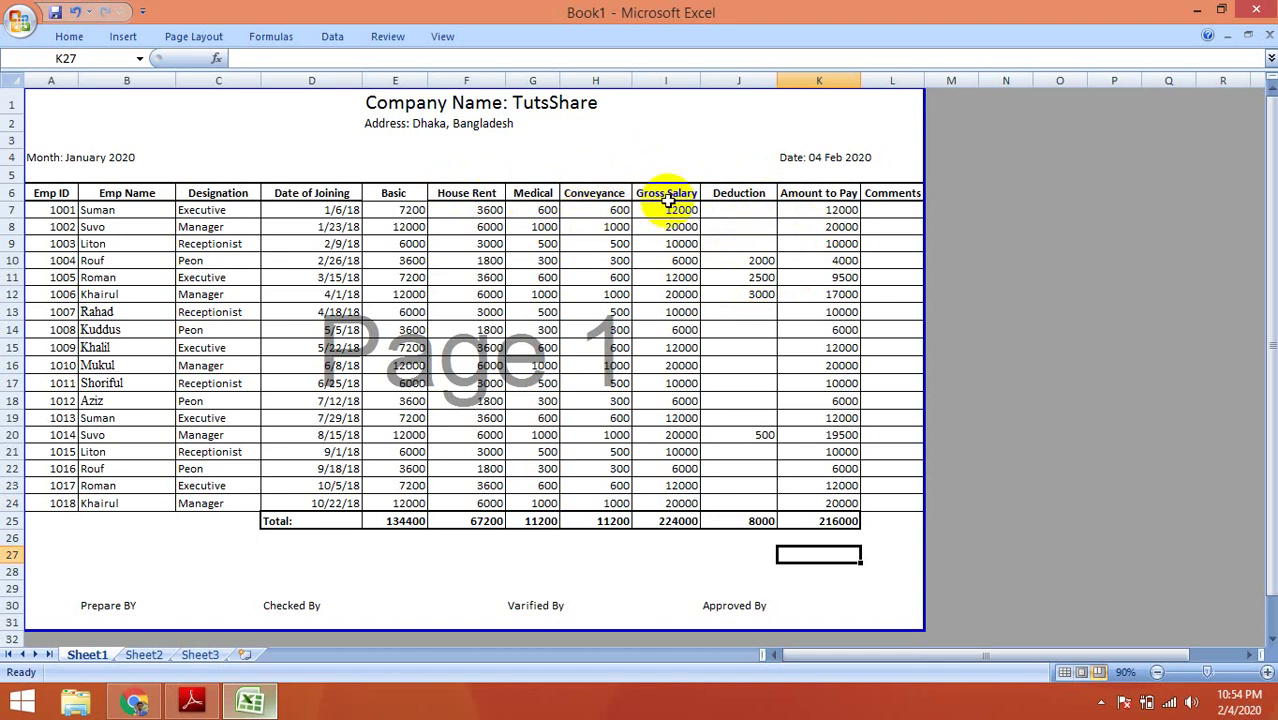
{"action": "left_click", "coordinate": [615, 77]}
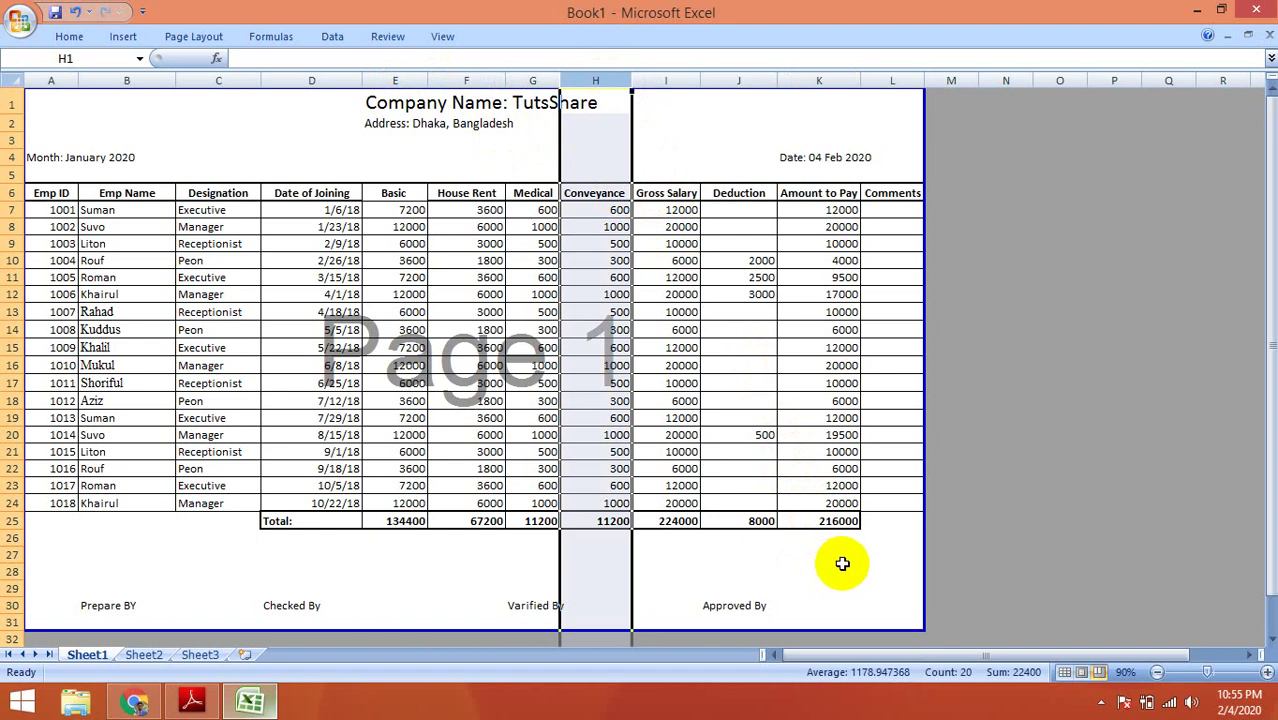
{"action": "left_click", "coordinate": [495, 585]}
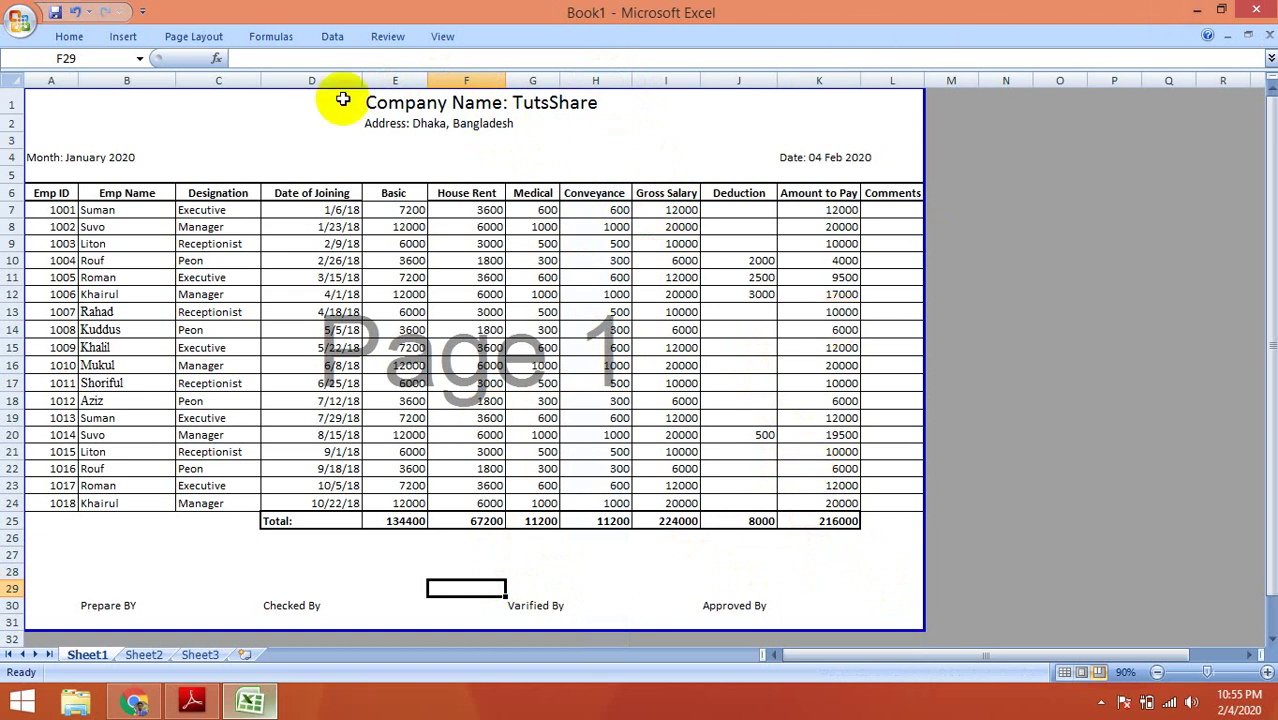
Create a new blank workbook.
{"action": "left_click", "coordinate": [20, 20]}
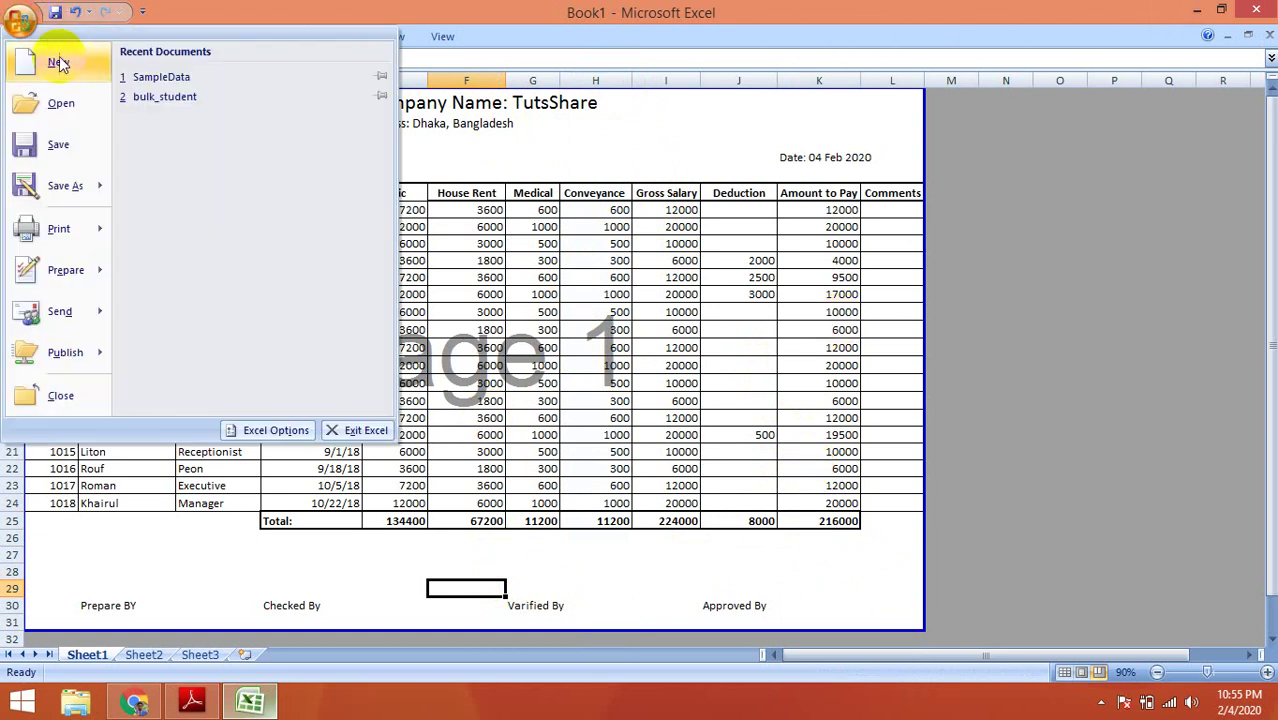
{"action": "left_click", "coordinate": [58, 62]}
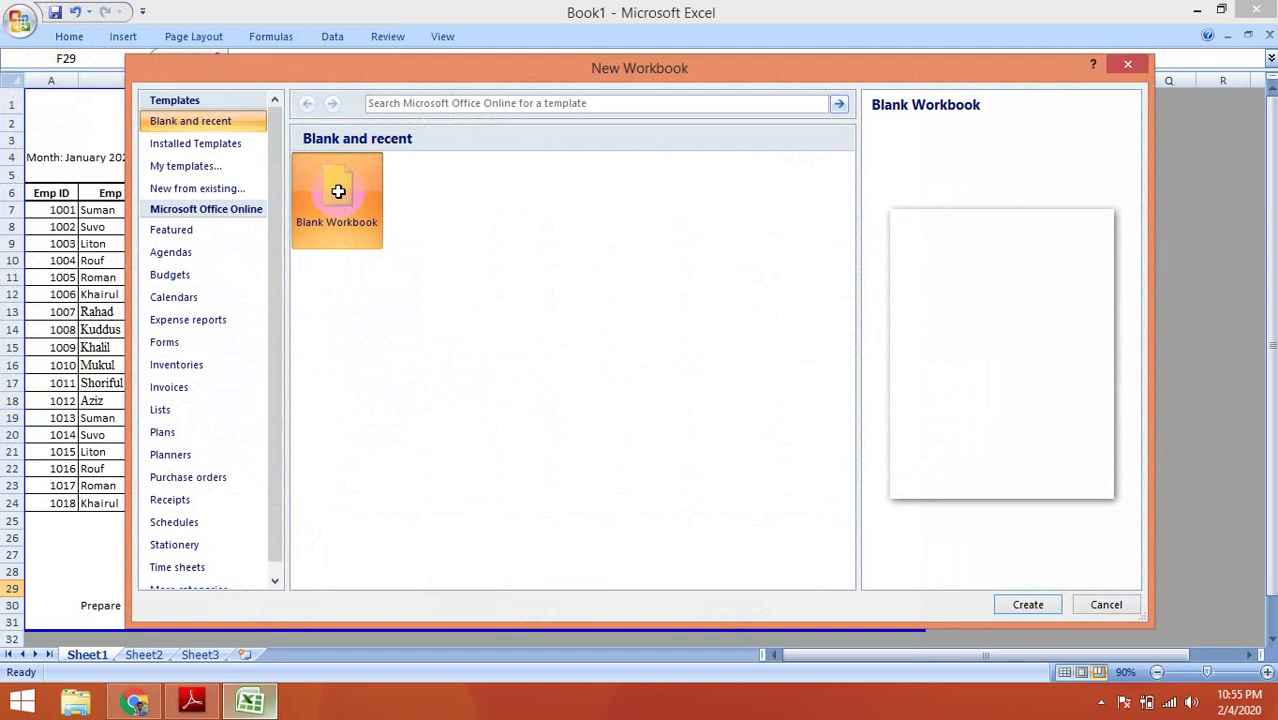
{"action": "double_click", "coordinate": [338, 191]}
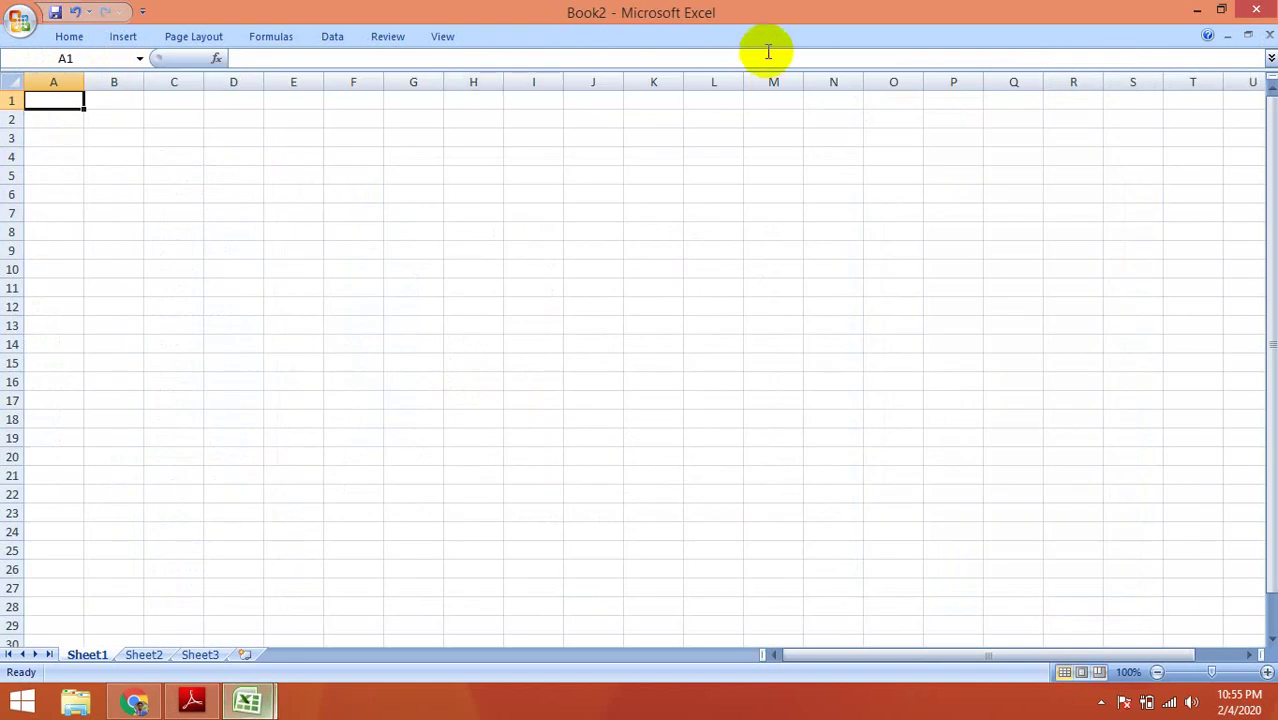
Turn off the minimized state of the ribbon so its commands stay displayed.
{"action": "right_click", "coordinate": [806, 20]}
{"action": "right_click", "coordinate": [786, 33]}
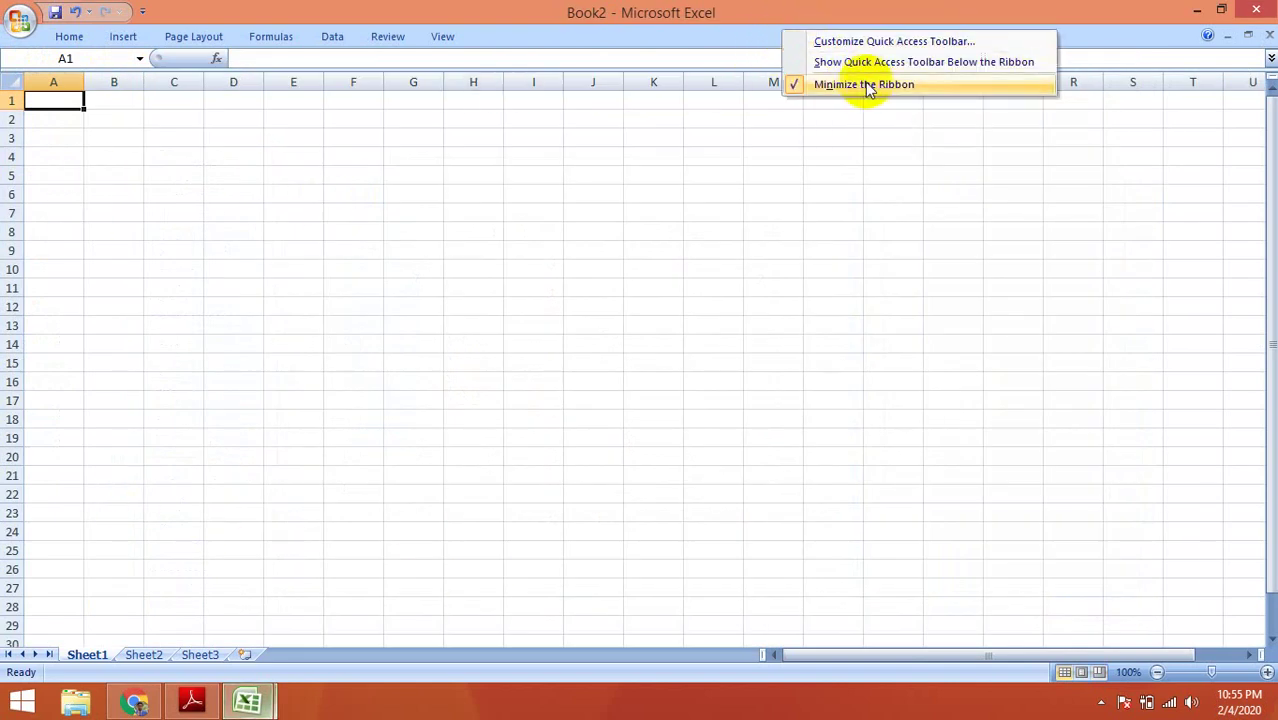
{"action": "left_click", "coordinate": [808, 84]}
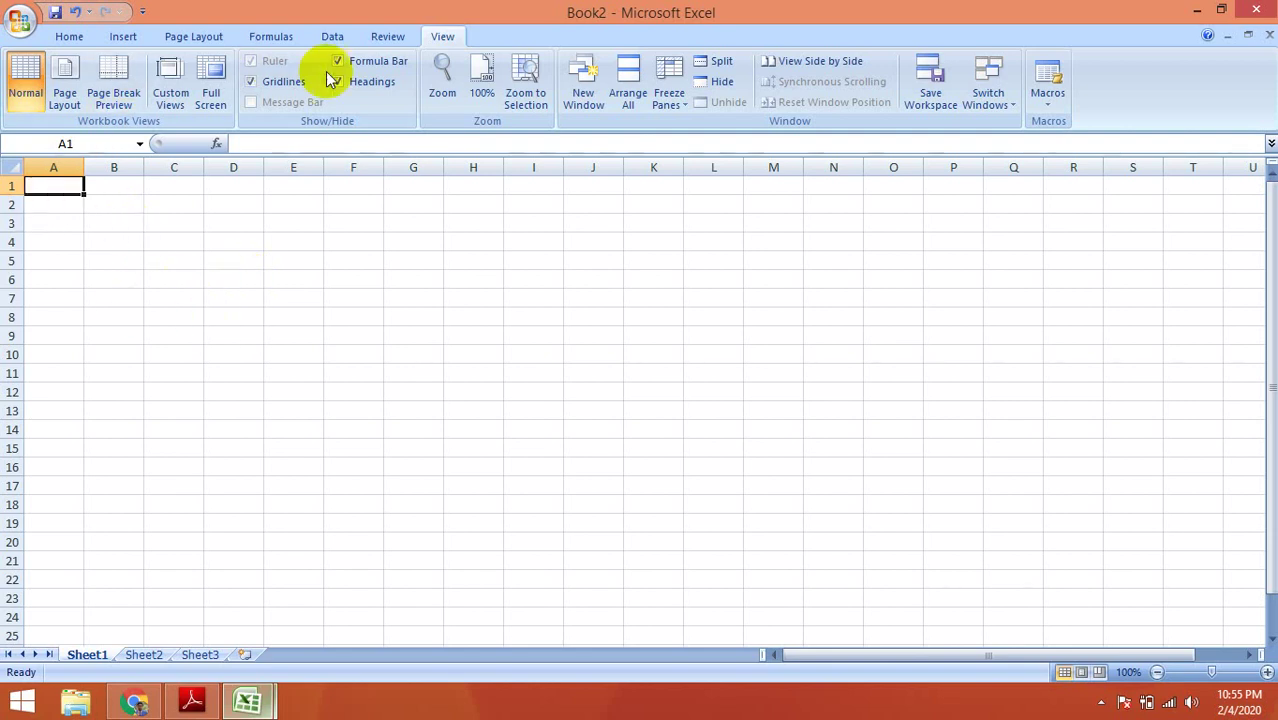
Hide the gridlines on Sheet1 of the new workbook.
{"action": "left_click", "coordinate": [387, 36]}
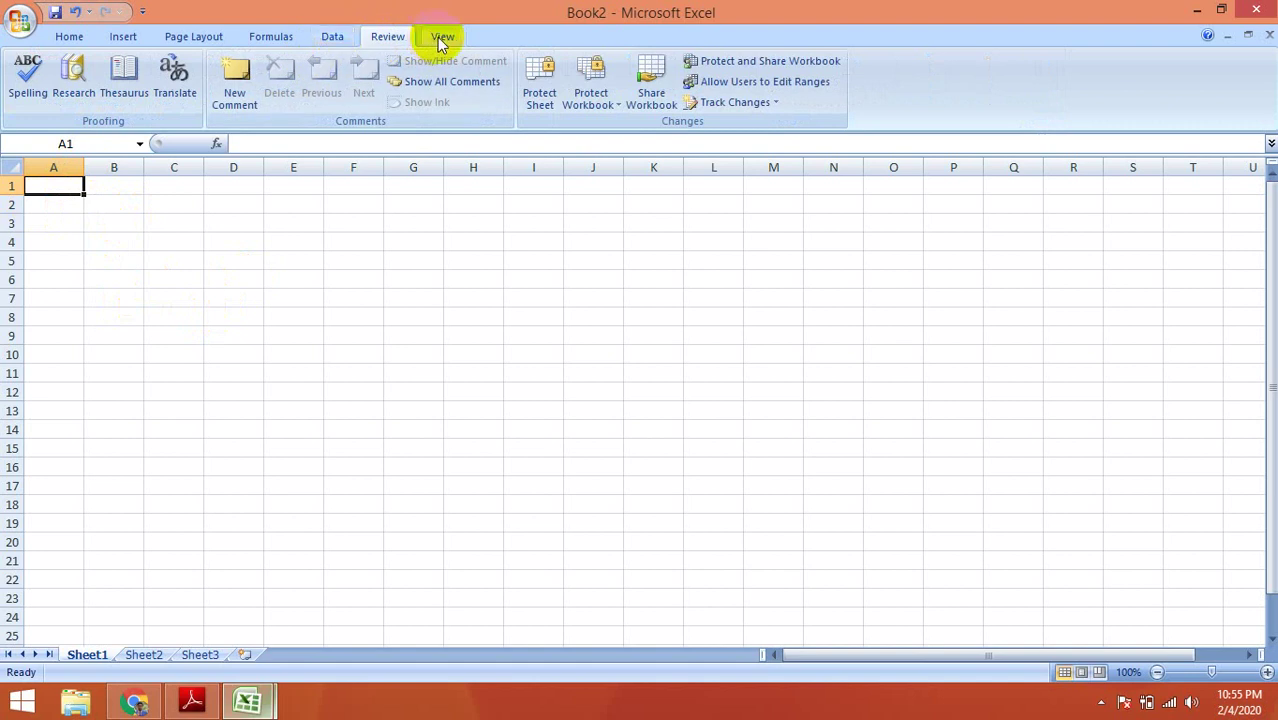
{"action": "left_click", "coordinate": [440, 37]}
{"action": "left_click", "coordinate": [283, 81]}
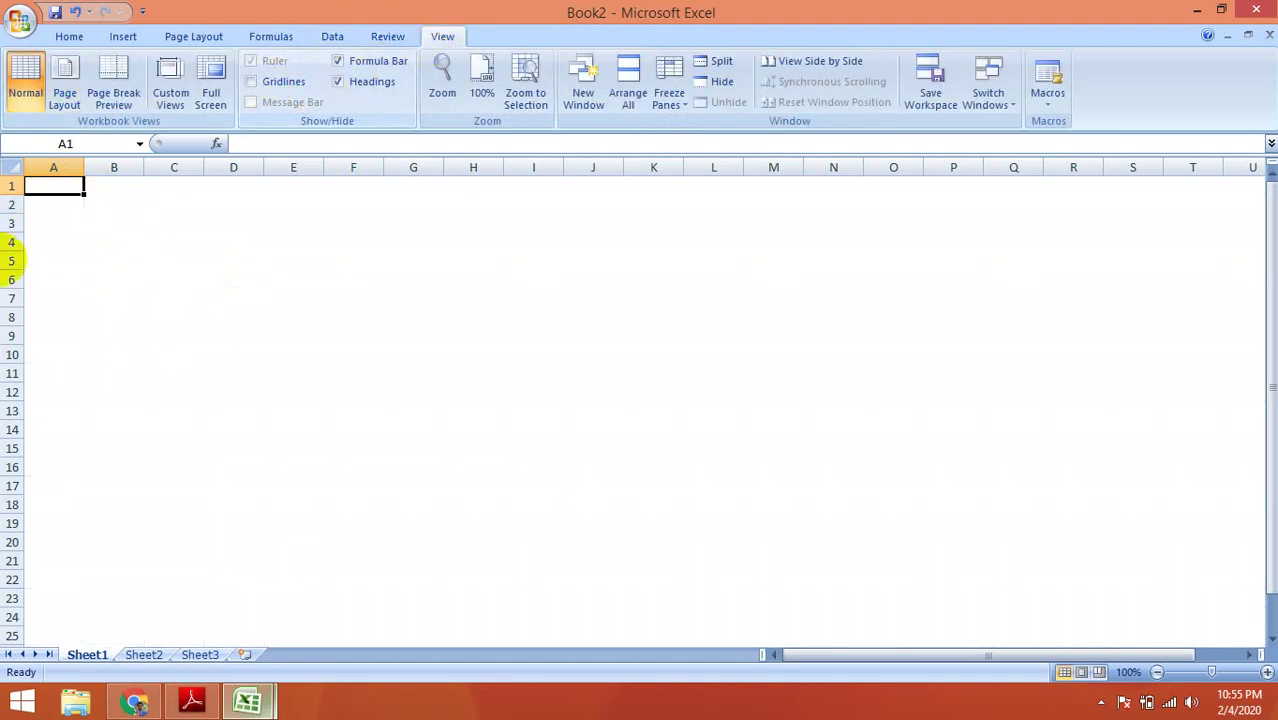
{"action": "left_click", "coordinate": [305, 318]}
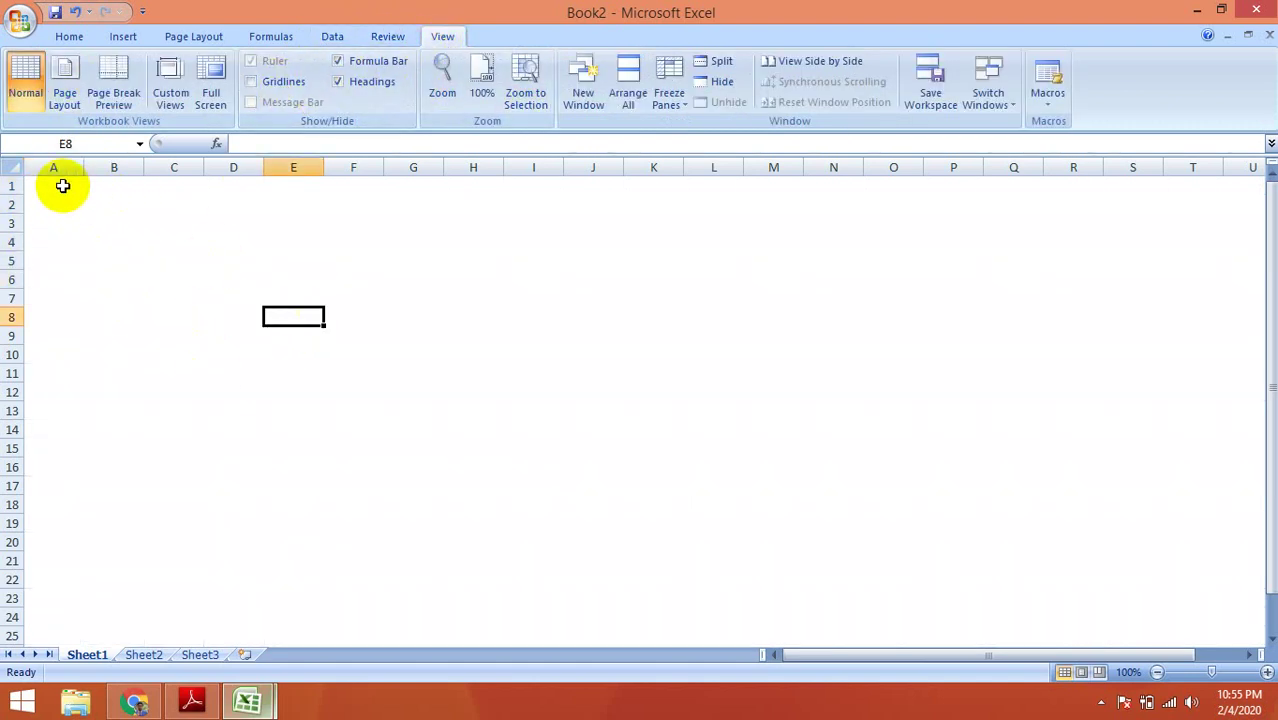
{"action": "scroll", "coordinate": [508, 406], "scroll_direction": "down", "scroll_amount": 3}
{"action": "scroll", "coordinate": [508, 420], "scroll_direction": "up", "scroll_amount": 3}
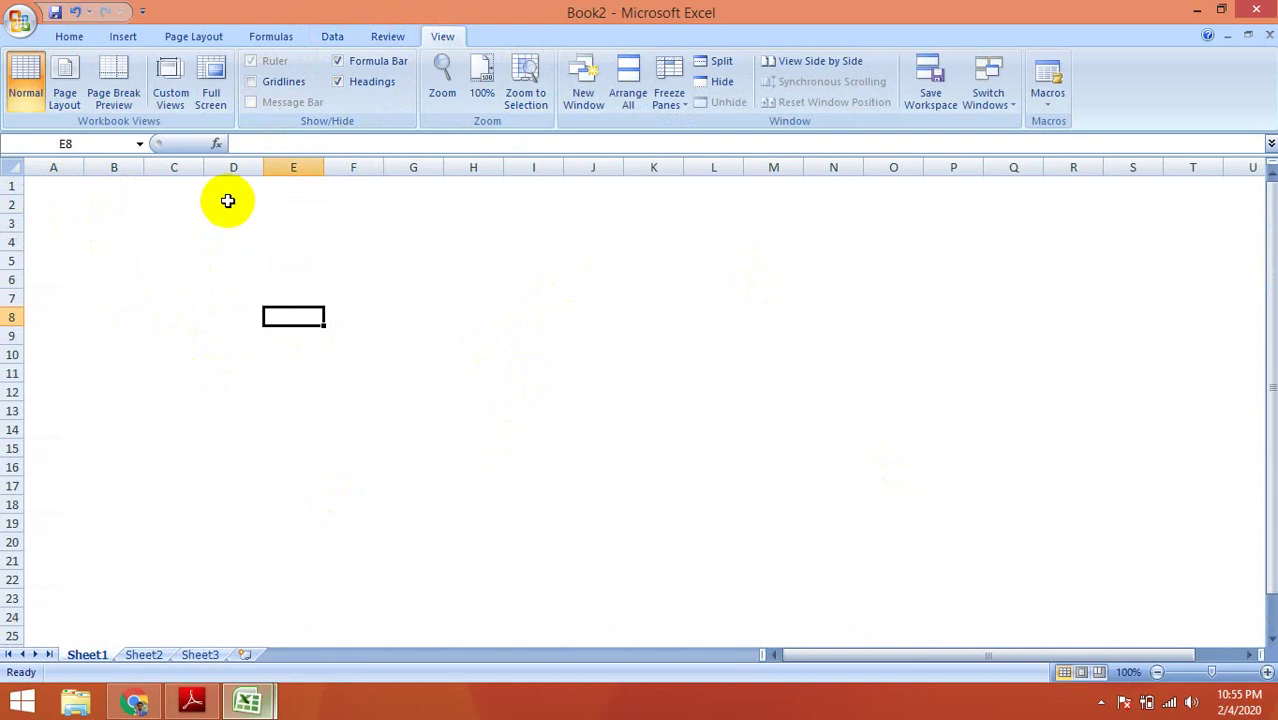
{"action": "left_click", "coordinate": [339, 190]}
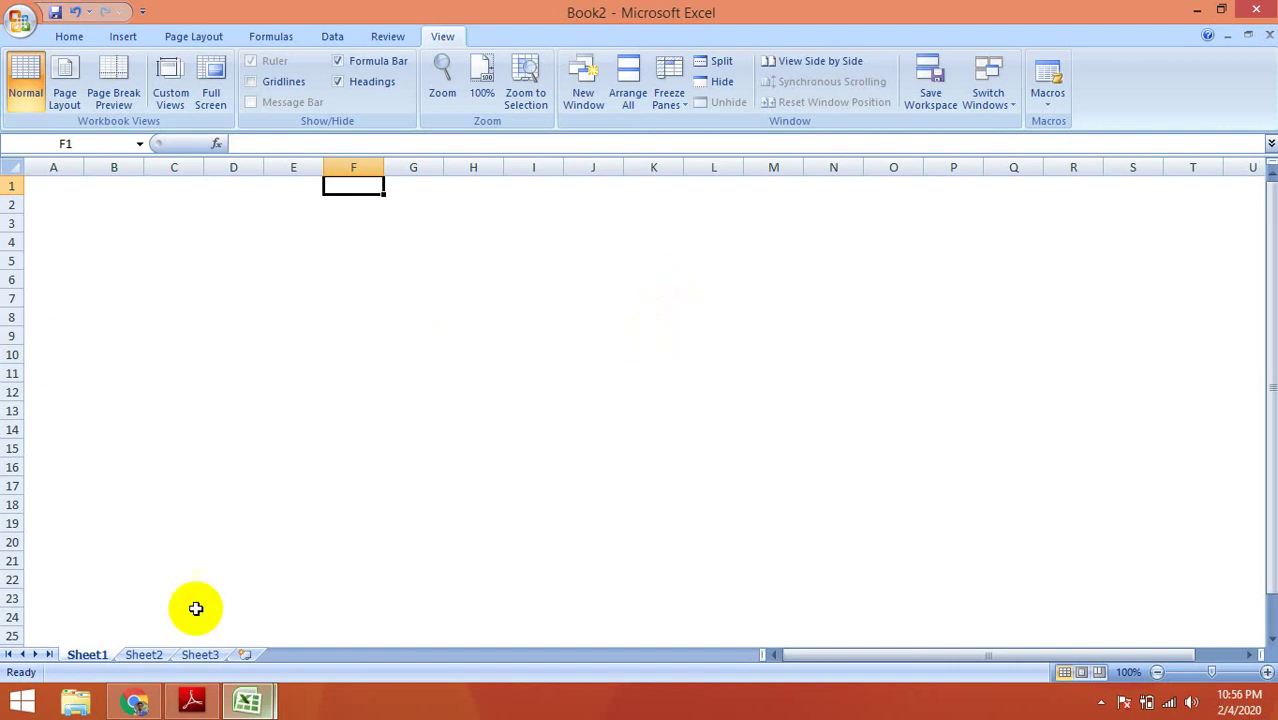
Switch to the Book1 workbook and copy the company name and address heading in E1:H2.
{"action": "left_click", "coordinate": [249, 700]}
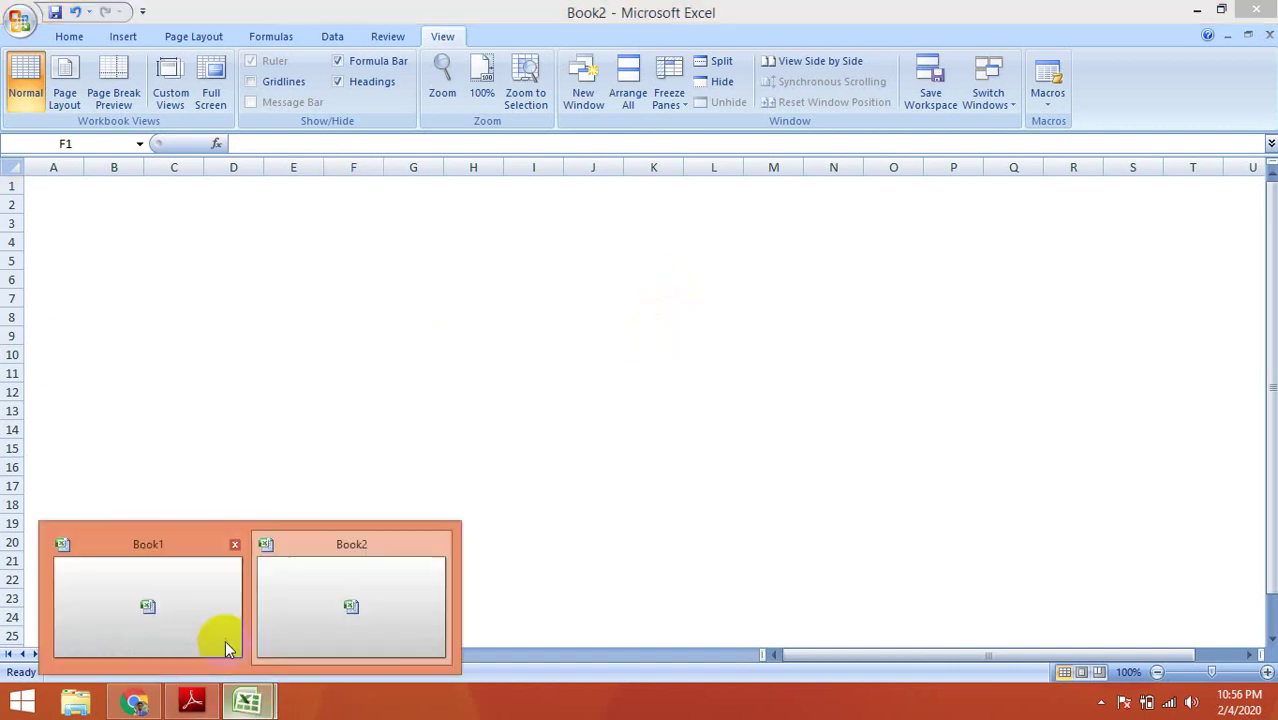
{"action": "left_click", "coordinate": [185, 599]}
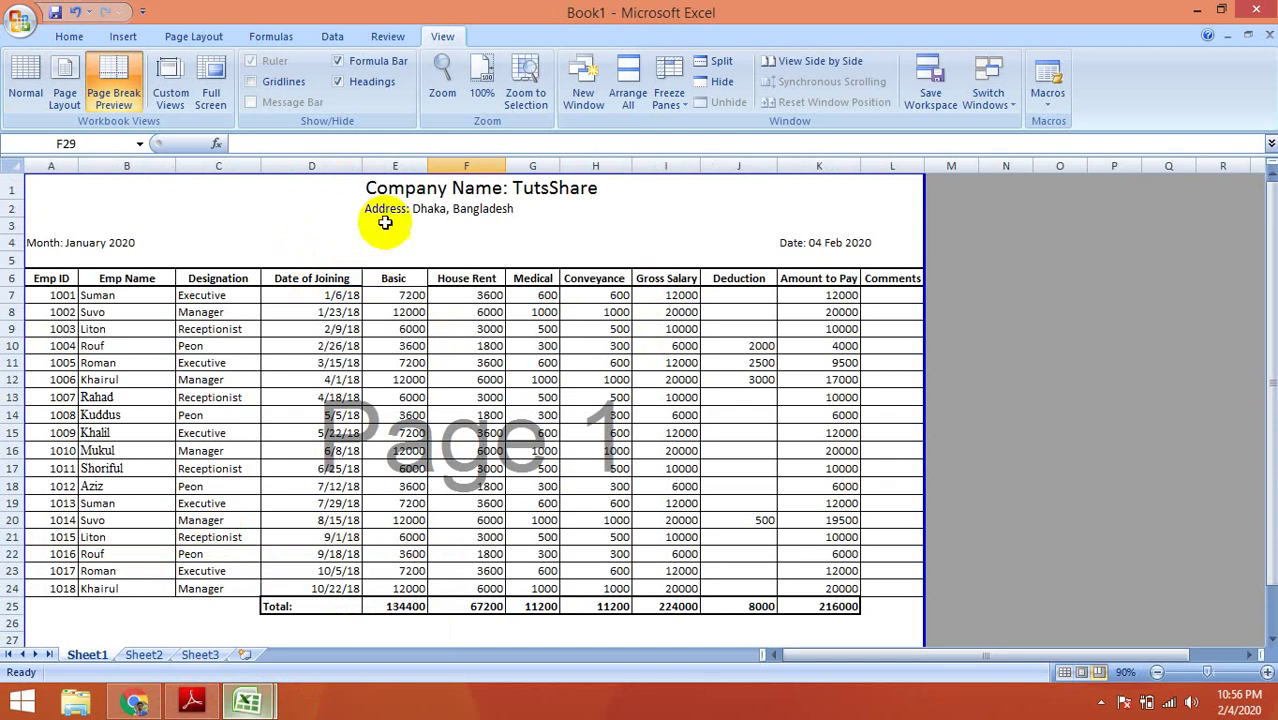
{"action": "left_click_drag", "start_coordinate": [374, 188], "coordinate": [574, 208]}
{"action": "key", "text": "ctrl+c"}
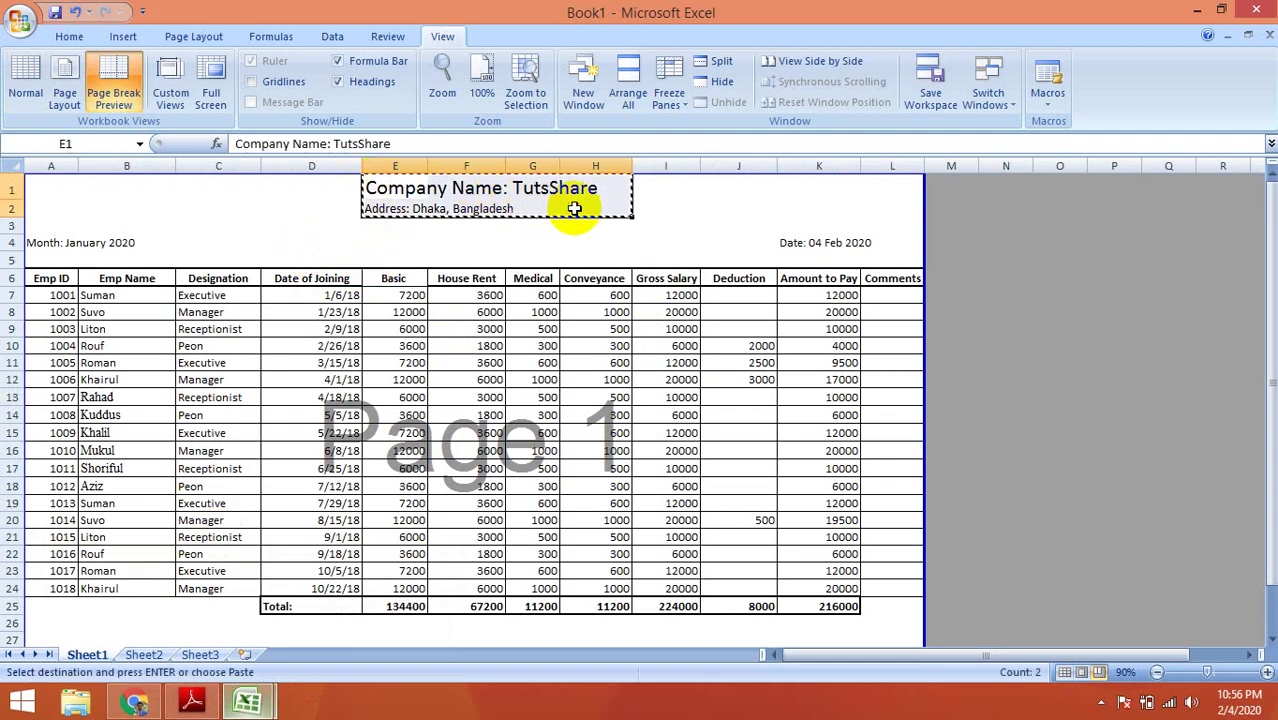
Paste the copied company name and address heading into Book2, starting at cell G2.
{"action": "key", "text": "alt+Tab"}
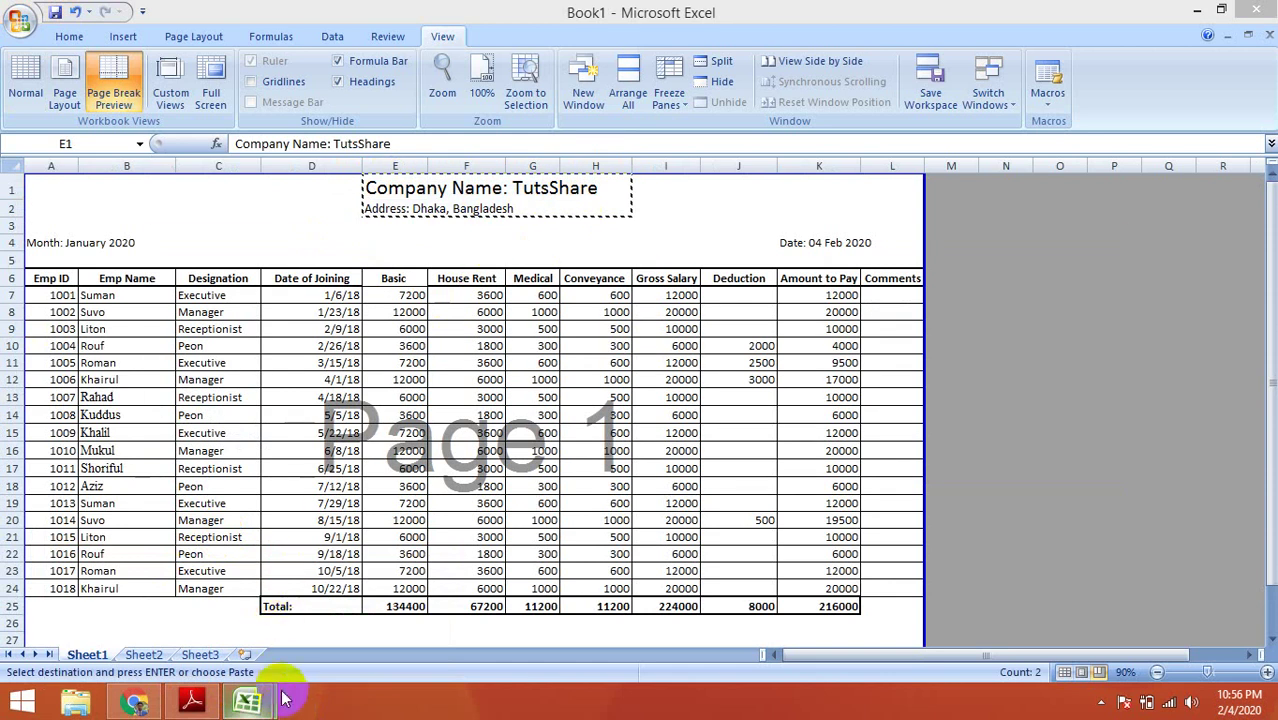
{"action": "mouse_move", "coordinate": [250, 700]}
{"action": "left_click", "coordinate": [328, 623]}
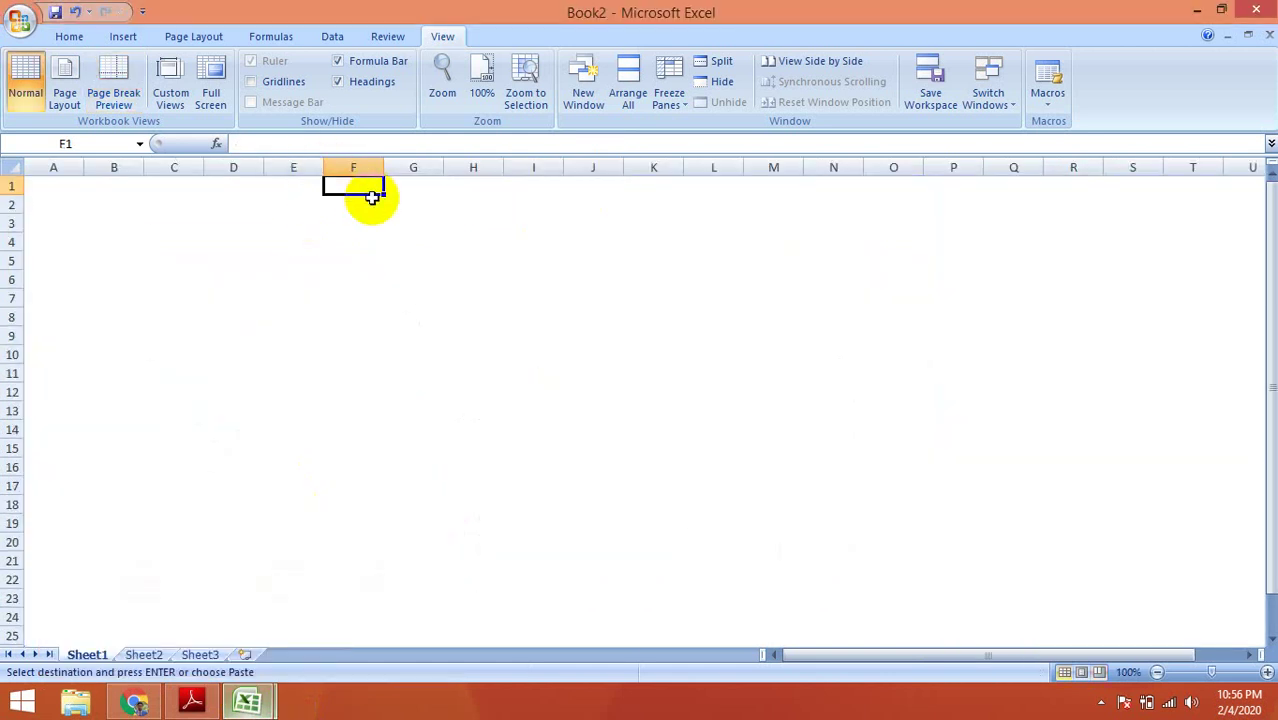
{"action": "left_click", "coordinate": [373, 203]}
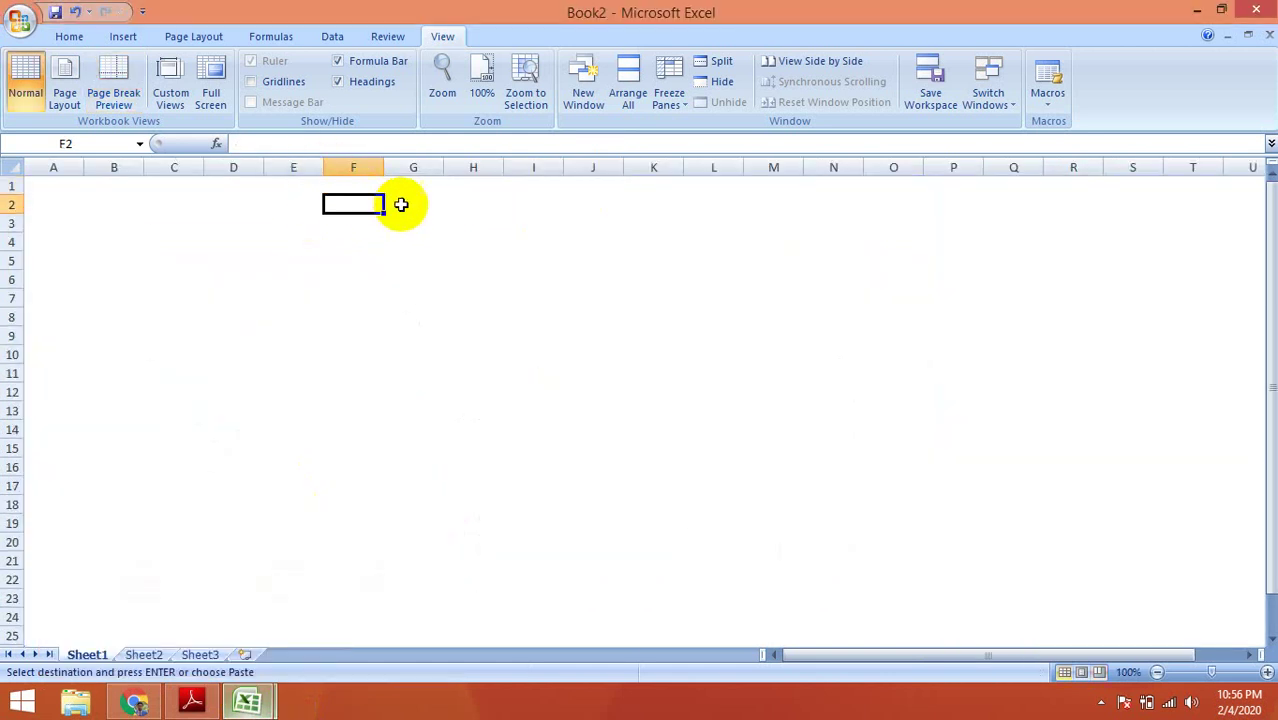
{"action": "left_click", "coordinate": [420, 206]}
{"action": "key", "text": "ctrl+v"}
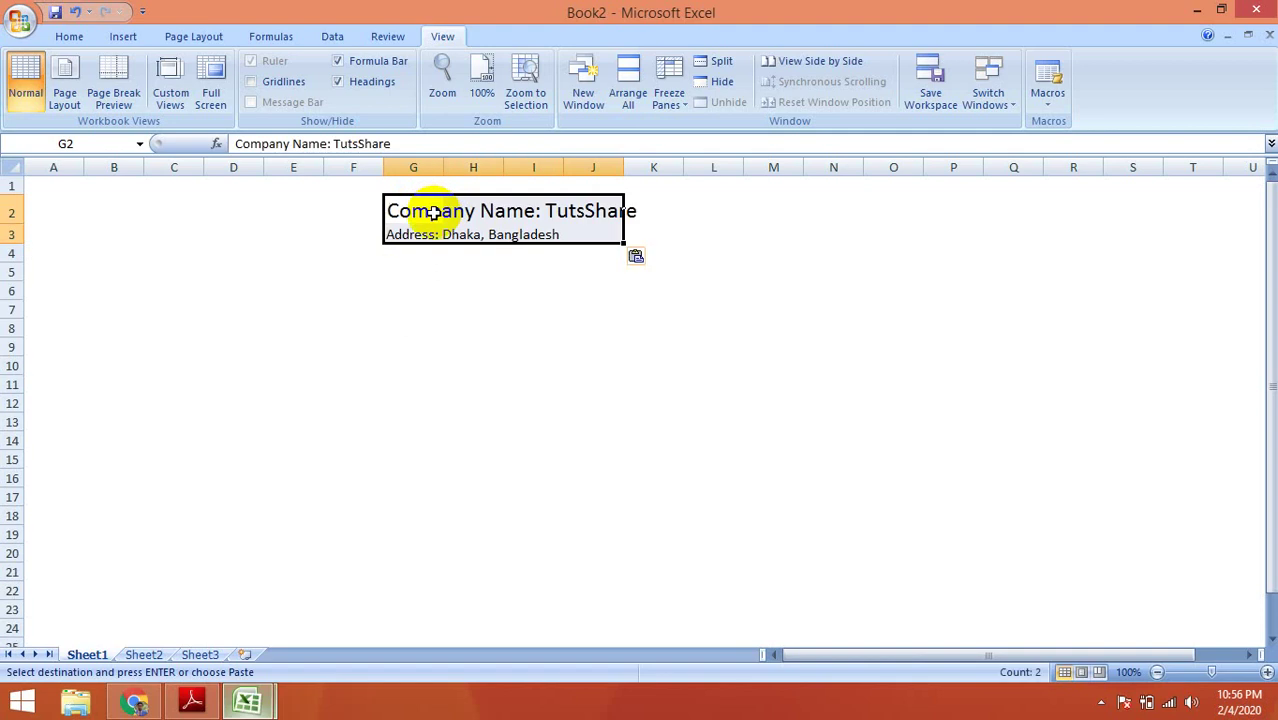
{"action": "left_click", "coordinate": [645, 312]}
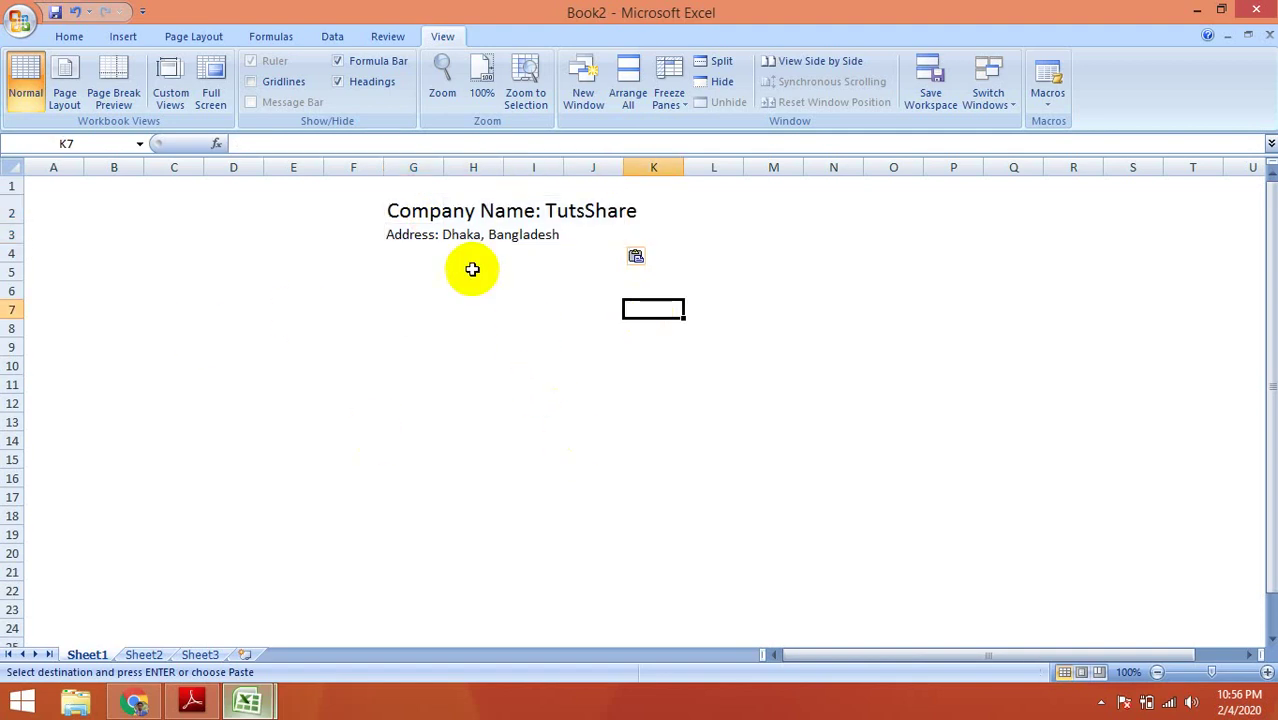
Enter the label "Month:" in cell A5 and January 2020 in cell B5.
{"action": "left_click", "coordinate": [212, 345]}
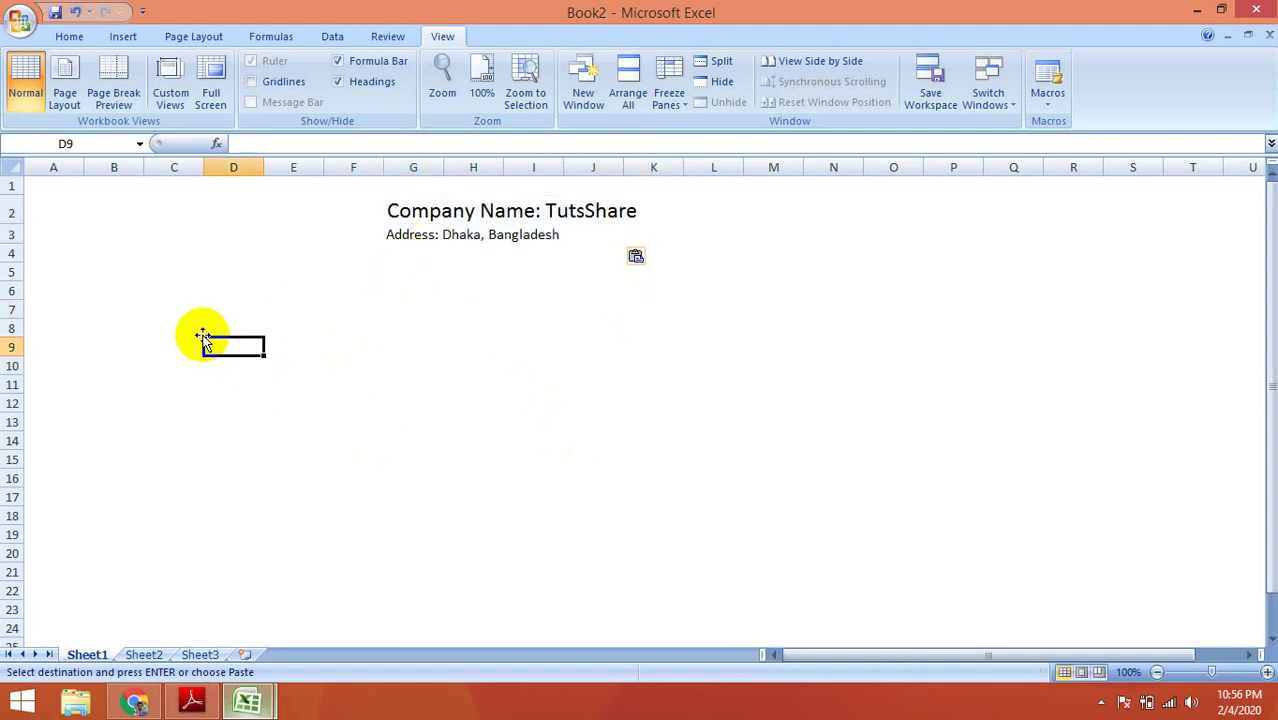
{"action": "left_click", "coordinate": [45, 288]}
{"action": "left_click", "coordinate": [54, 272]}
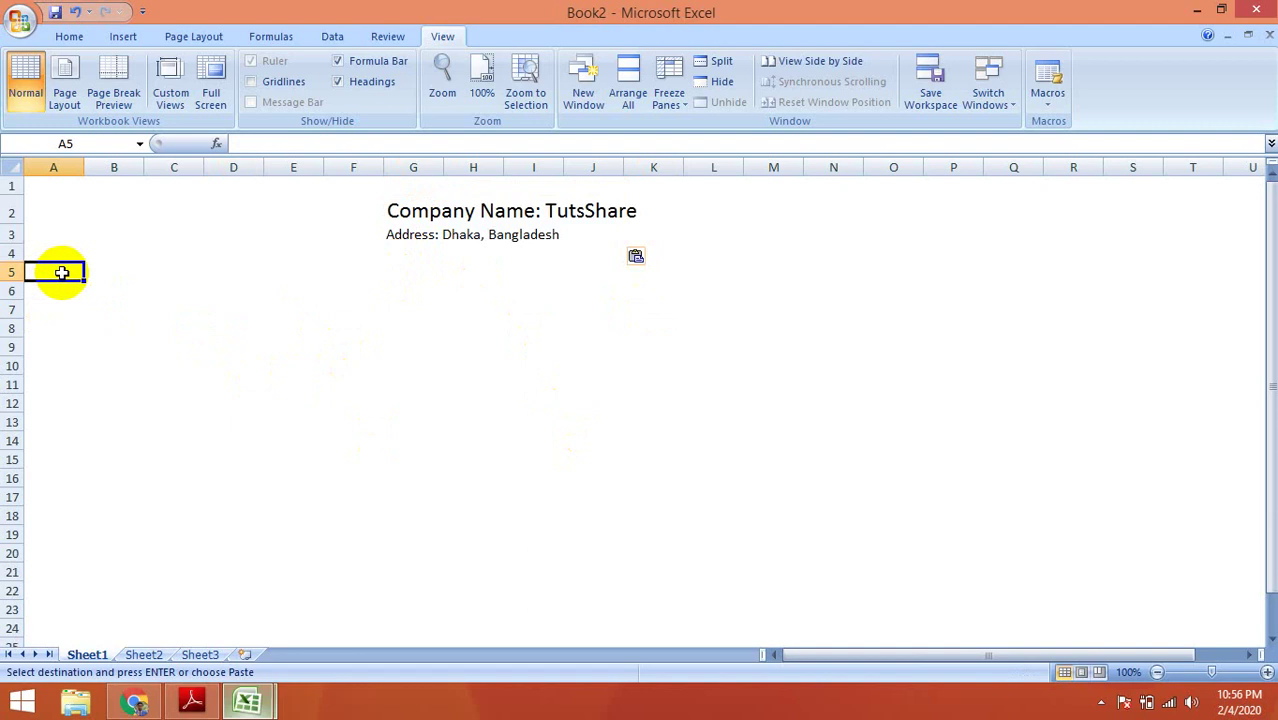
{"action": "type", "text": "Month:"}
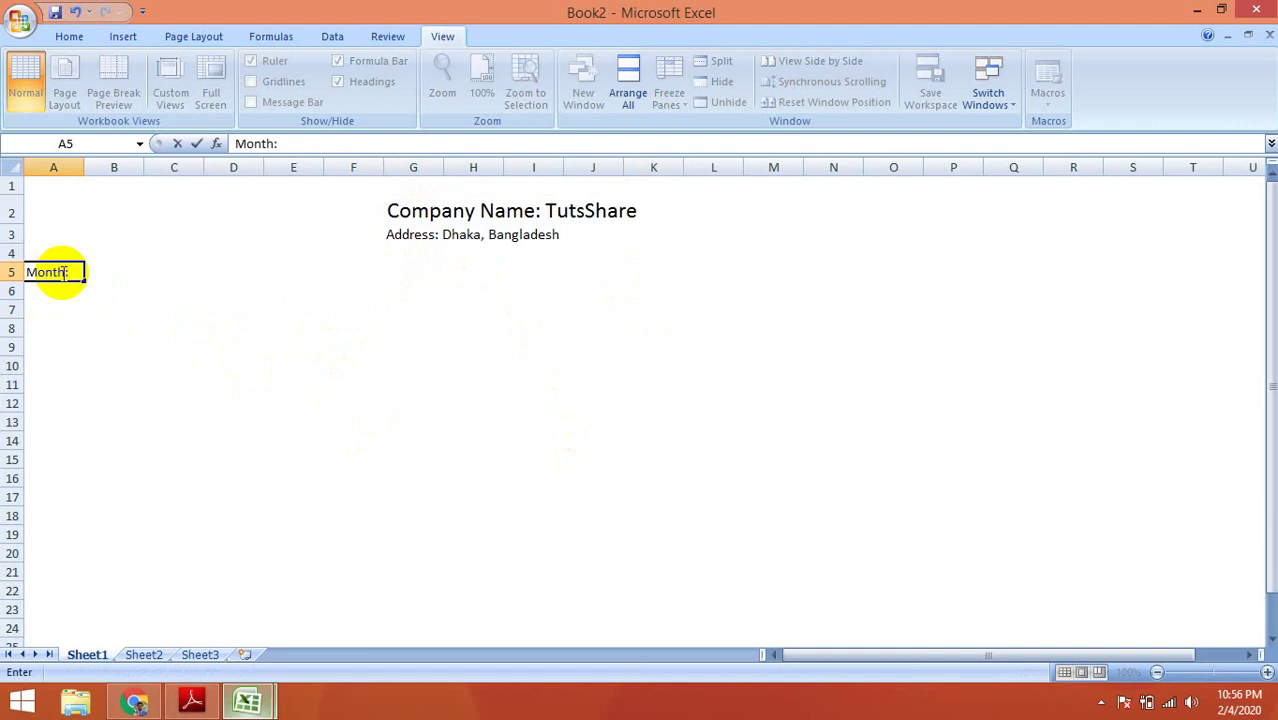
{"action": "key", "text": "Tab"}
{"action": "type", "text": "J"}
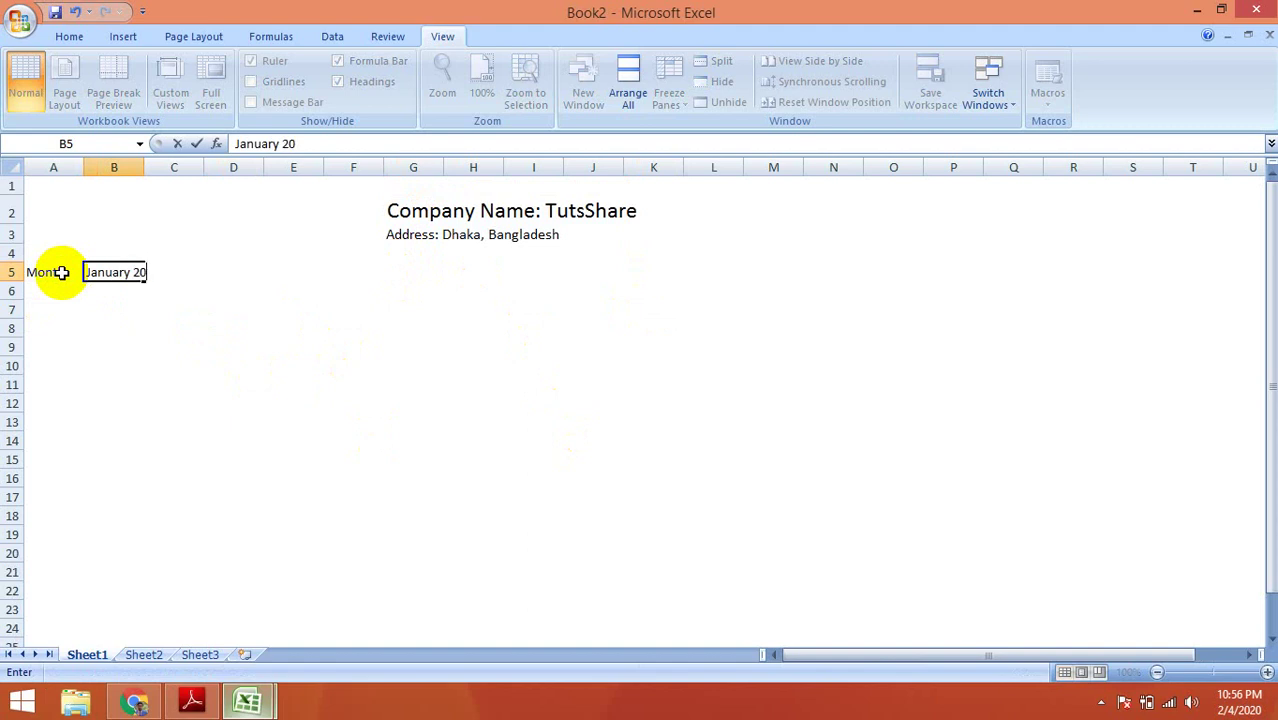
{"action": "key", "text": "Return"}
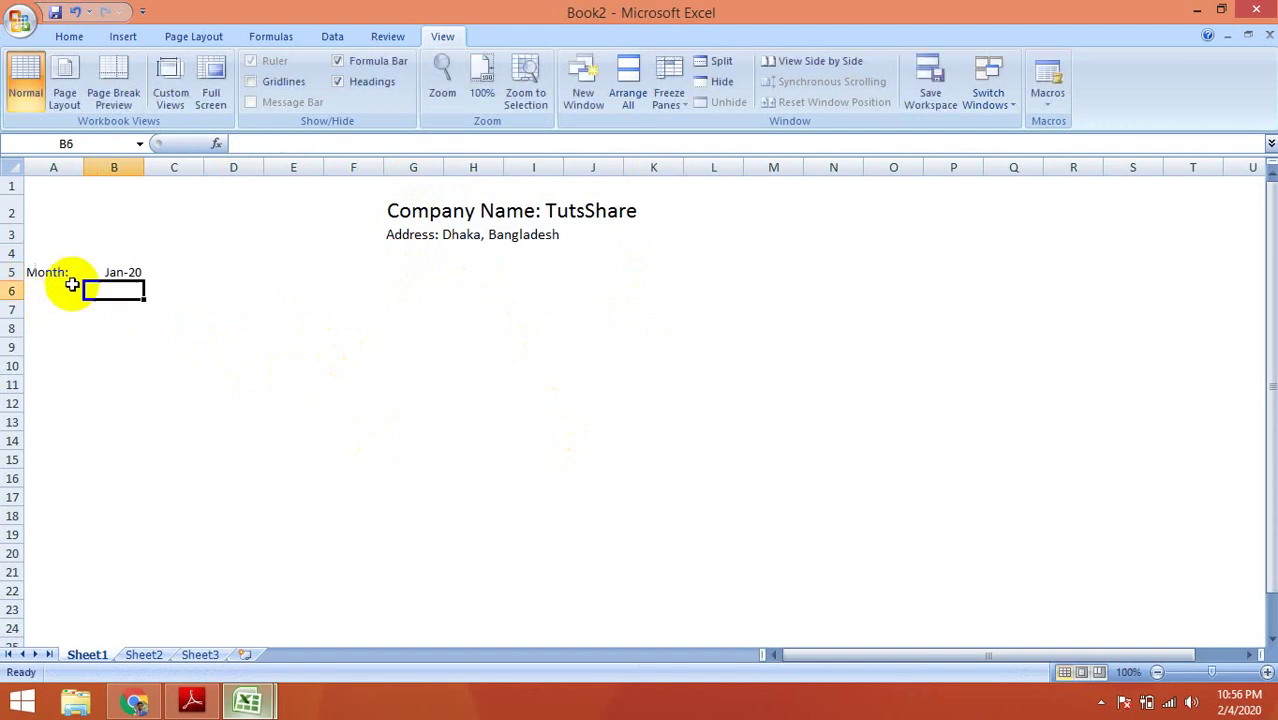
{"action": "left_click", "coordinate": [130, 274]}
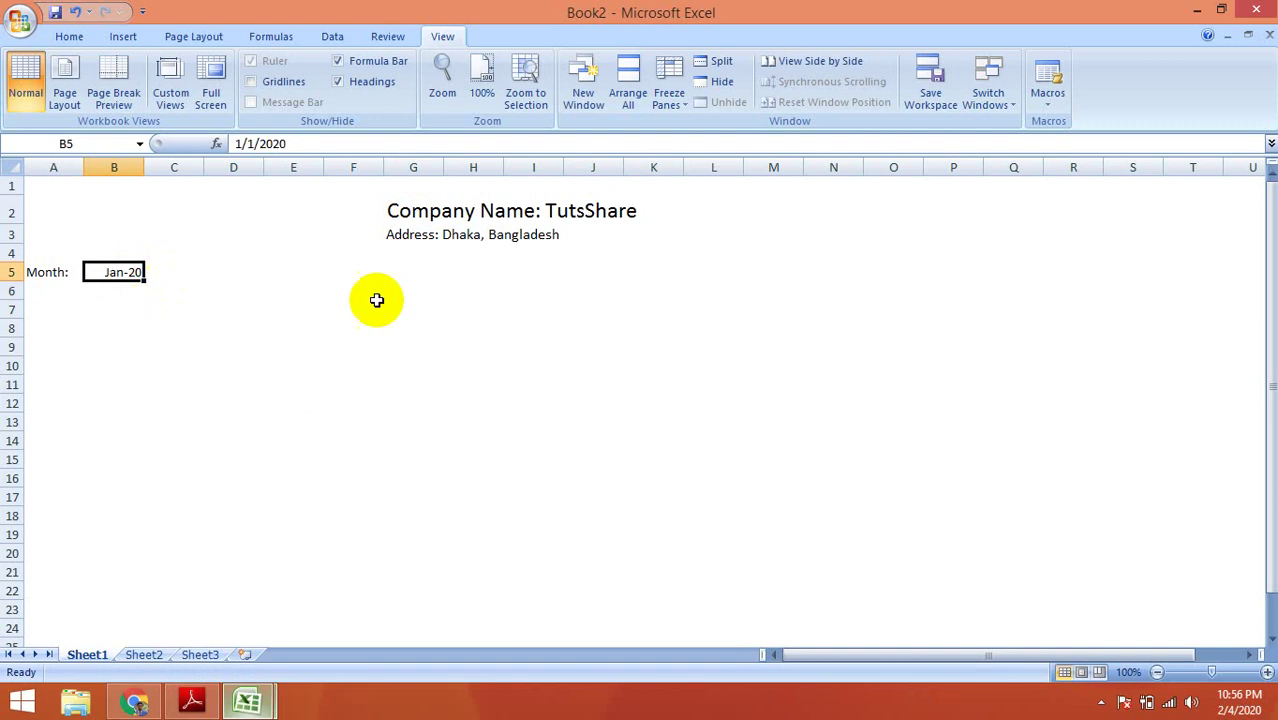
Enter "Date: 04 Feb 2020" in cell L6.
{"action": "left_click", "coordinate": [738, 287]}
{"action": "type", "text": "Date: 04 Feb"}
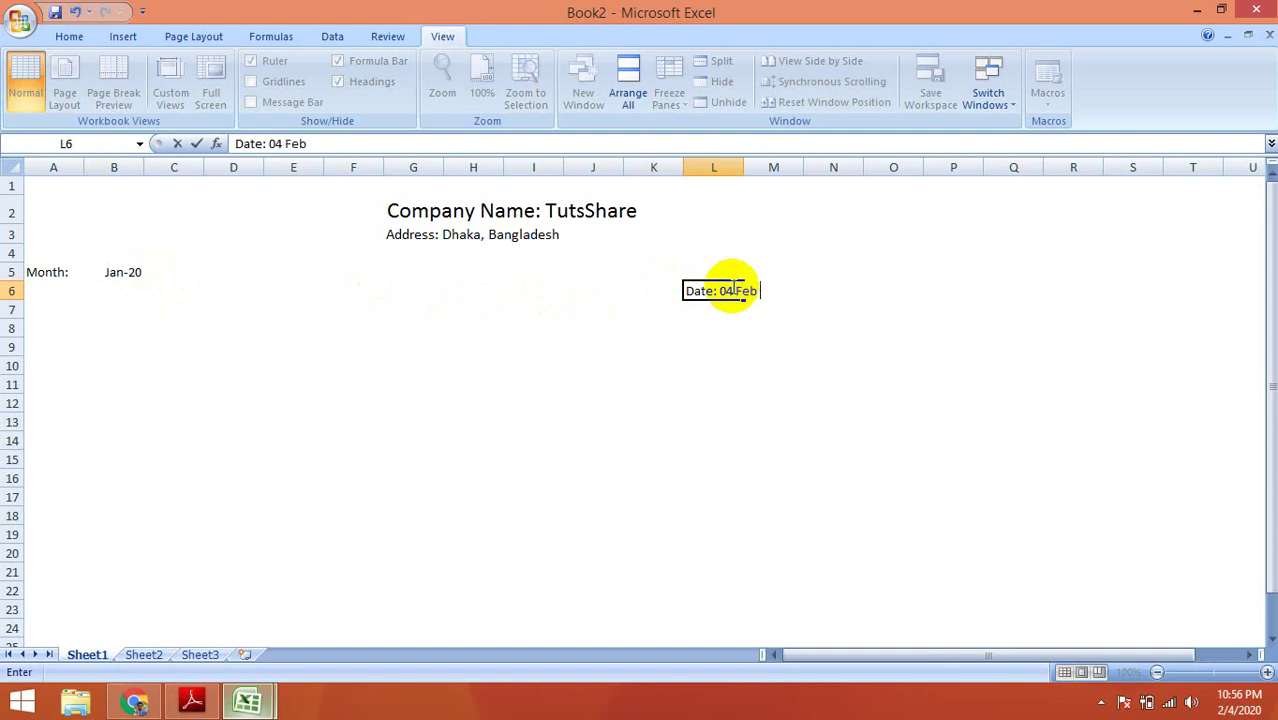
{"action": "type", "text": "020"}
{"action": "key", "text": "Return"}
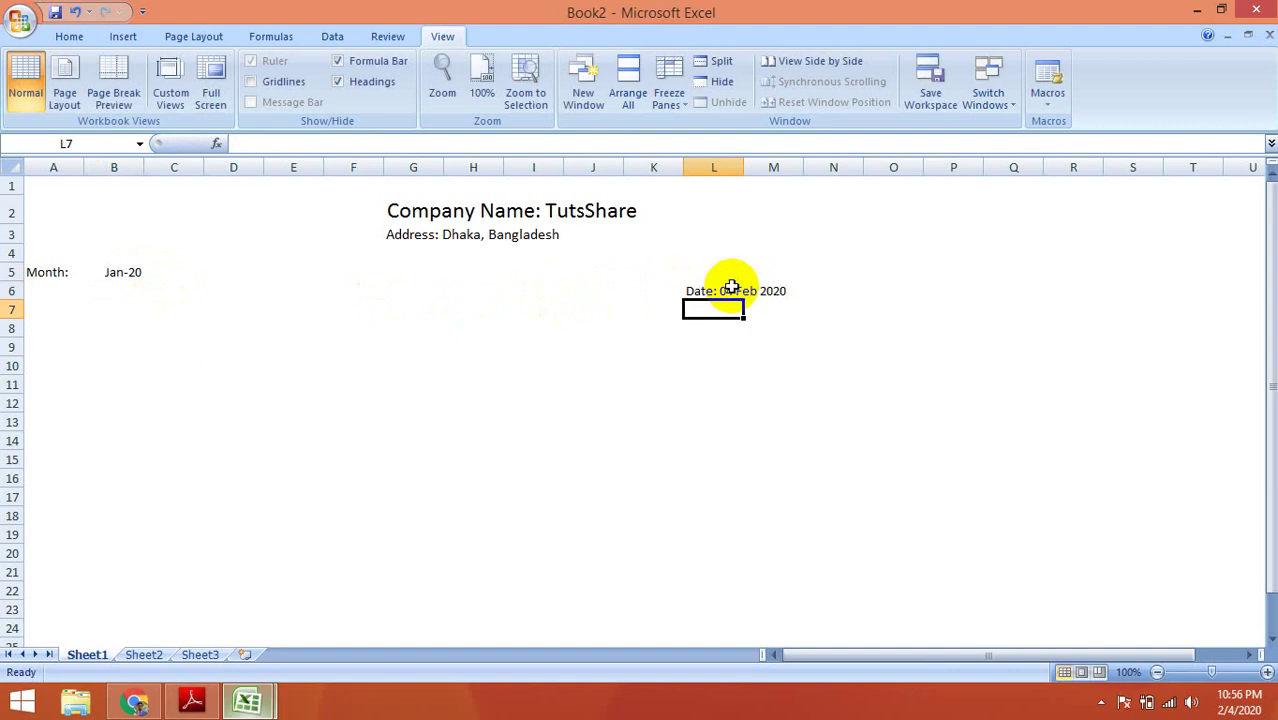
Move the date text from L6:M6 up to row 5, starting at cell L5.
{"action": "left_click", "coordinate": [776, 438]}
{"action": "left_click", "coordinate": [774, 289]}
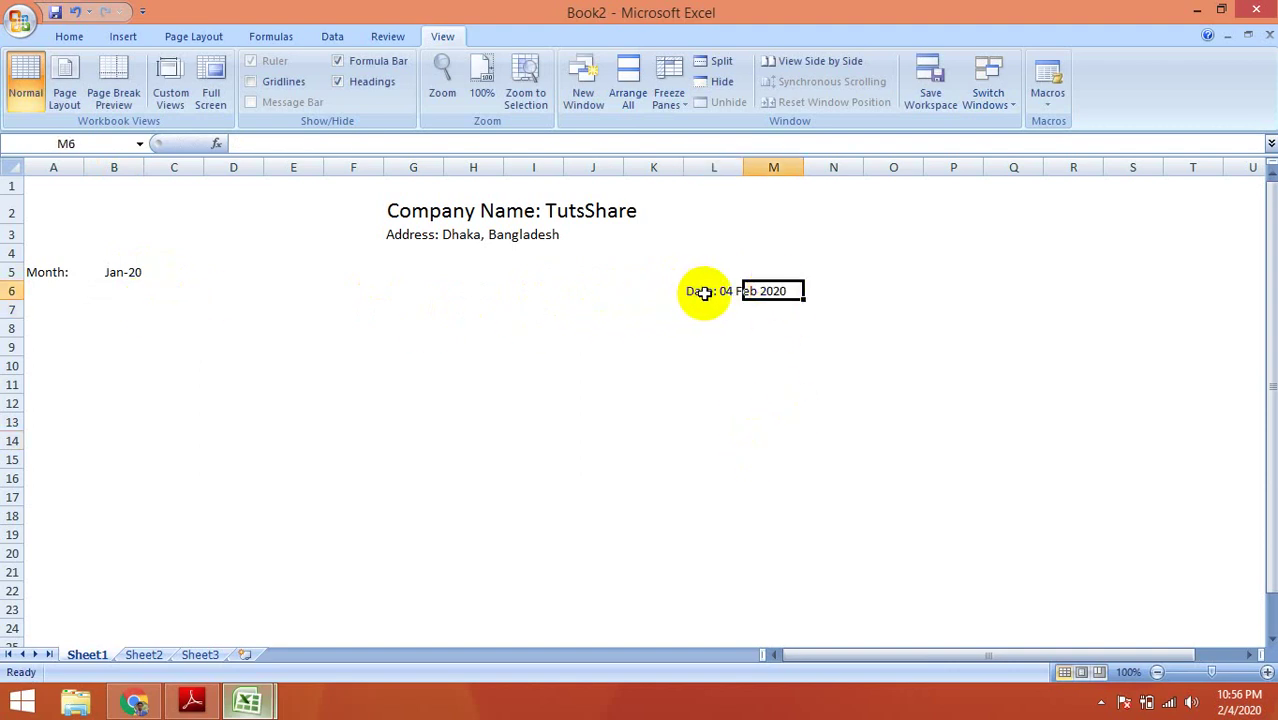
{"action": "left_click_drag", "start_coordinate": [699, 291], "coordinate": [781, 291]}
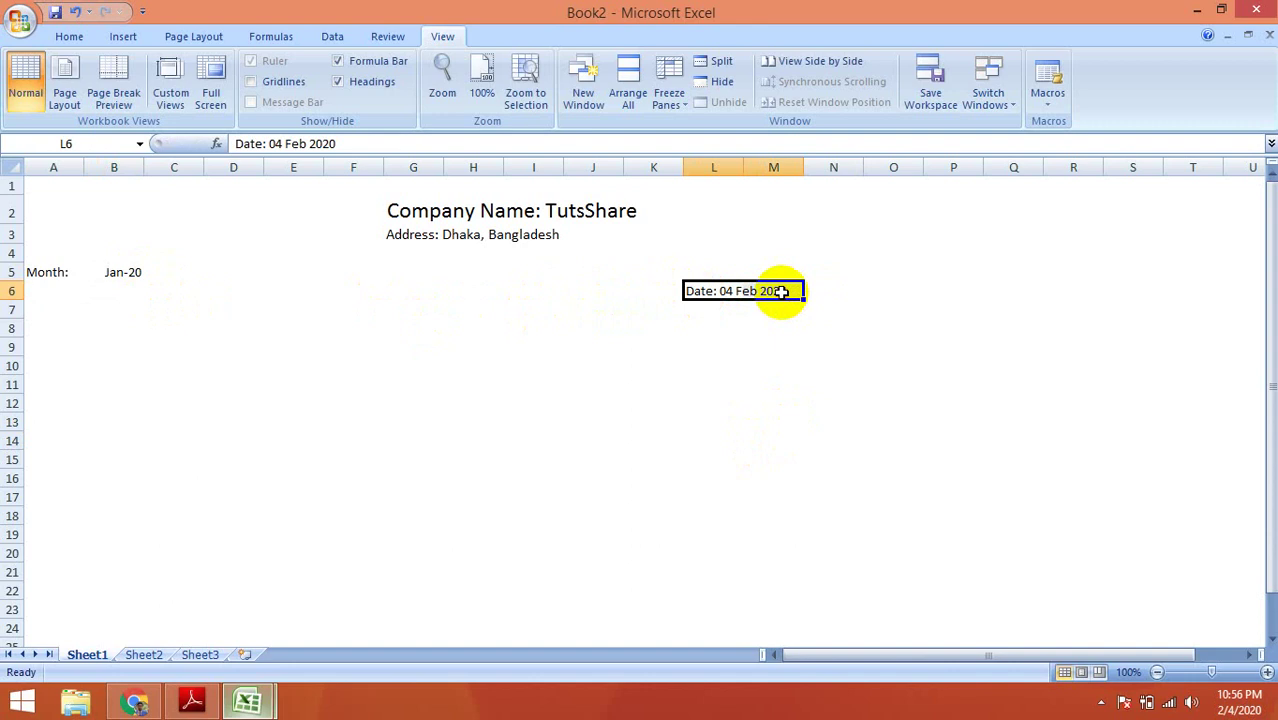
{"action": "key", "text": "ctrl+x"}
{"action": "left_click", "coordinate": [733, 268]}
{"action": "key", "text": "ctrl+v"}
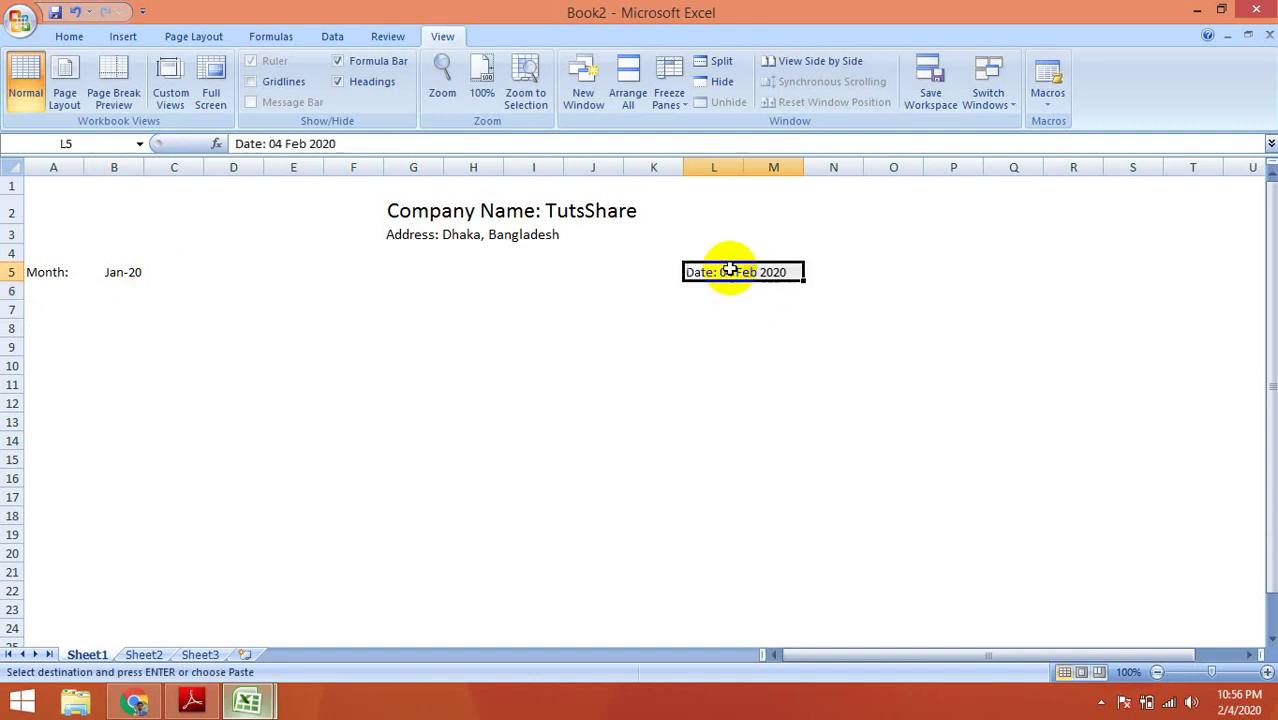
{"action": "left_click", "coordinate": [709, 358]}
Display the Book2 sheet in Page Break Preview.
{"action": "left_click", "coordinate": [421, 234]}
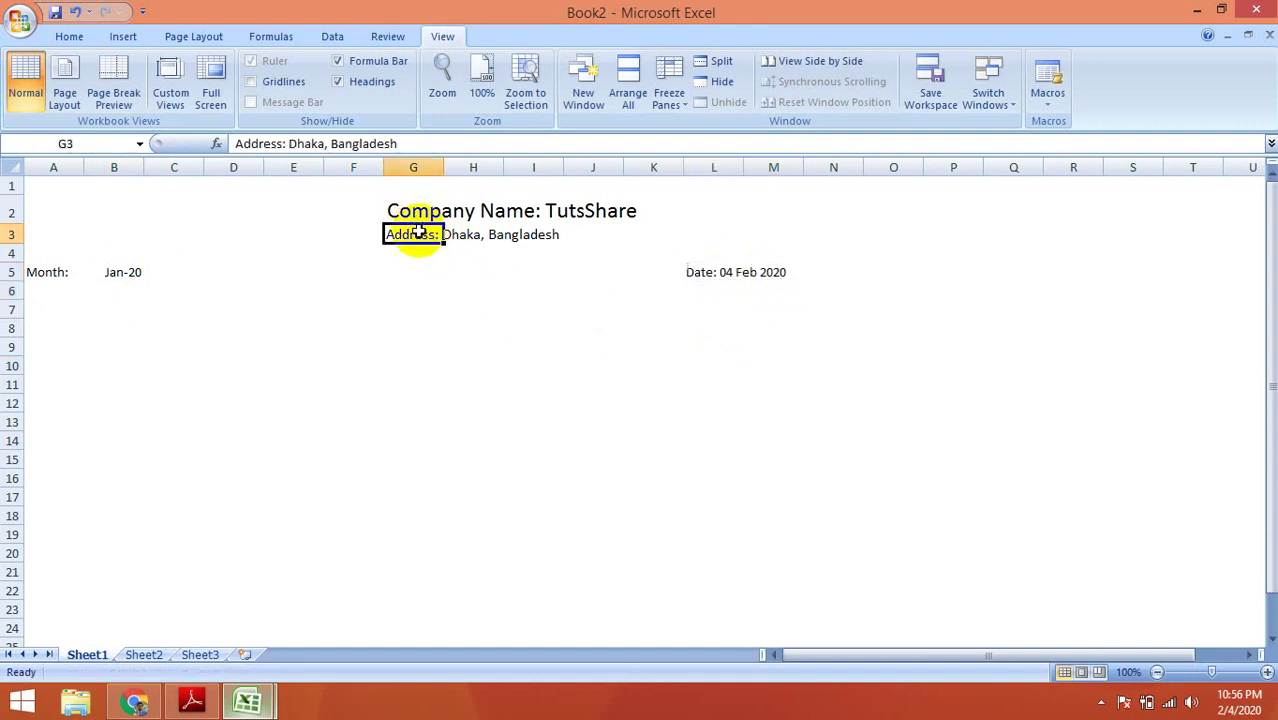
{"action": "left_click", "coordinate": [551, 288]}
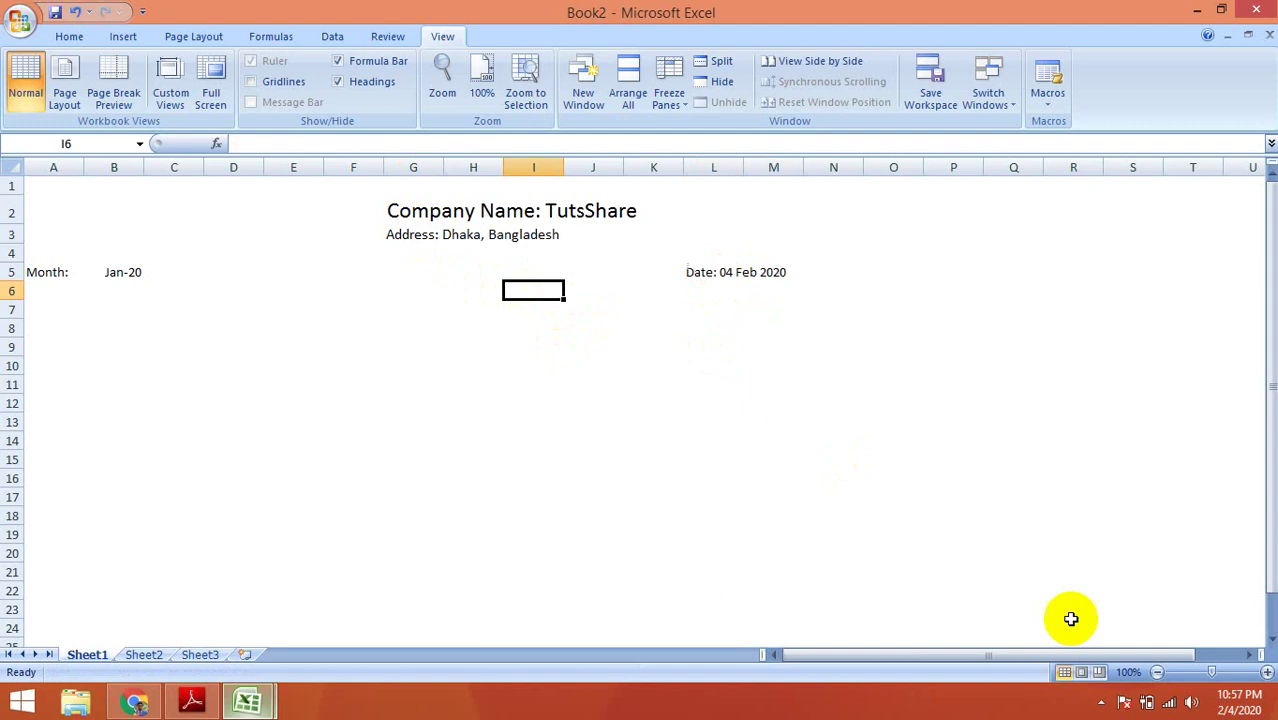
{"action": "left_click", "coordinate": [1098, 673]}
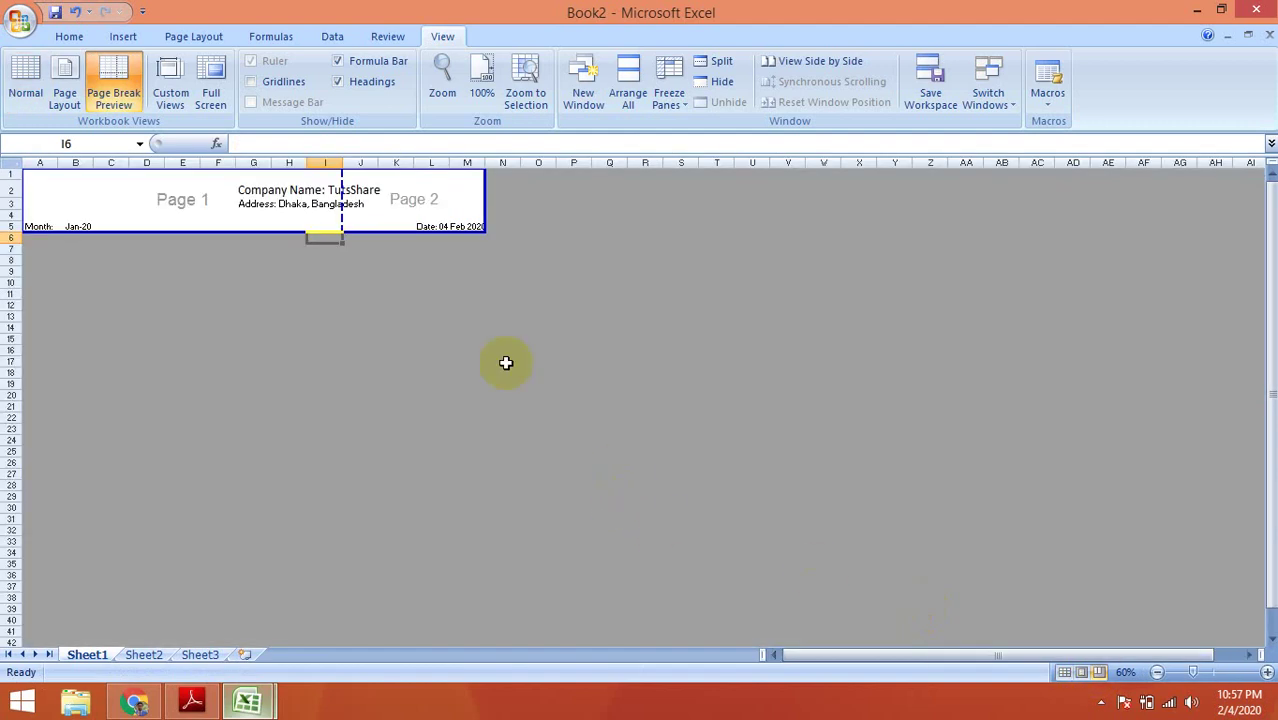
Extend the print area down to row 17 in Page Break Preview.
{"action": "left_click", "coordinate": [1064, 672]}
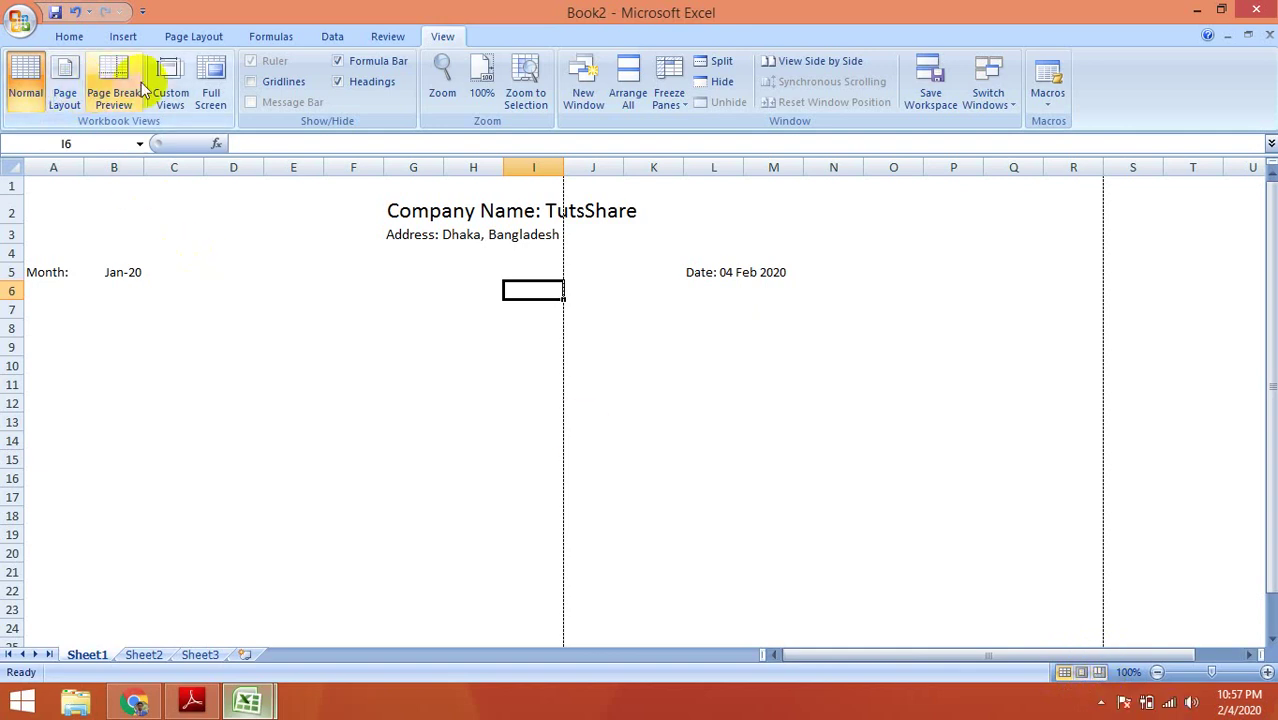
{"action": "left_click", "coordinate": [113, 86]}
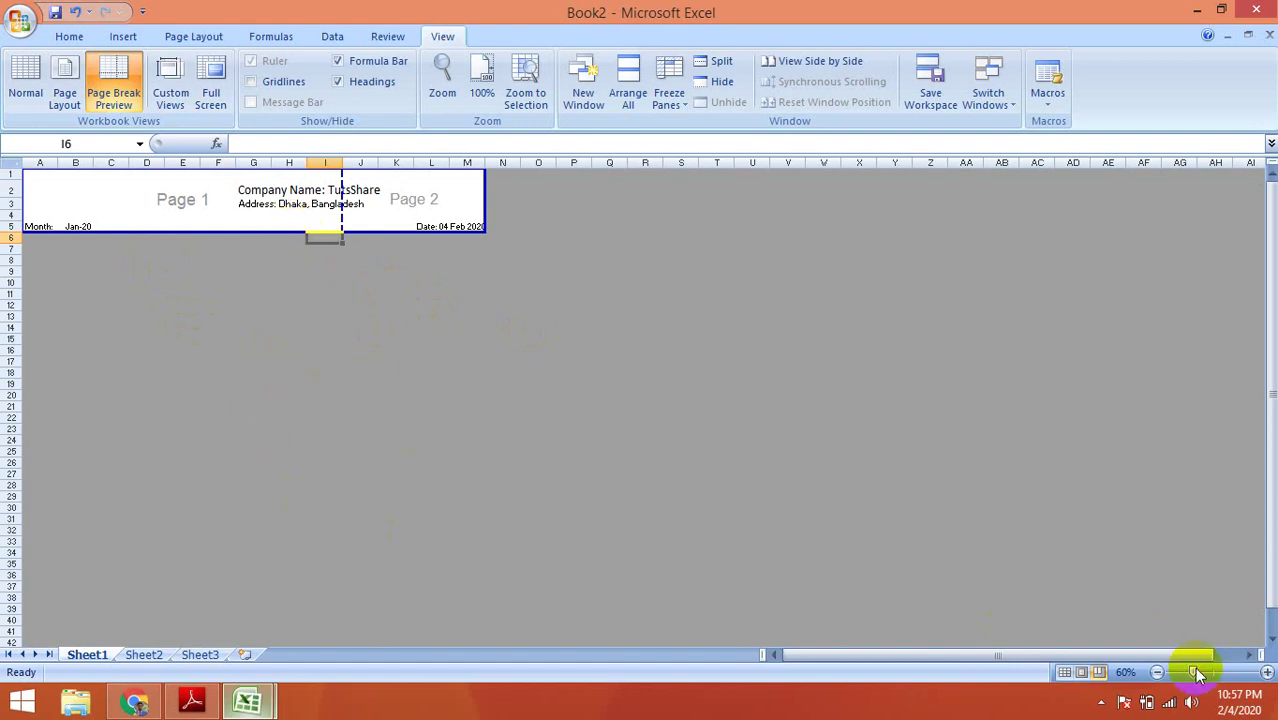
{"action": "left_click_drag", "start_coordinate": [1198, 673], "coordinate": [1220, 677]}
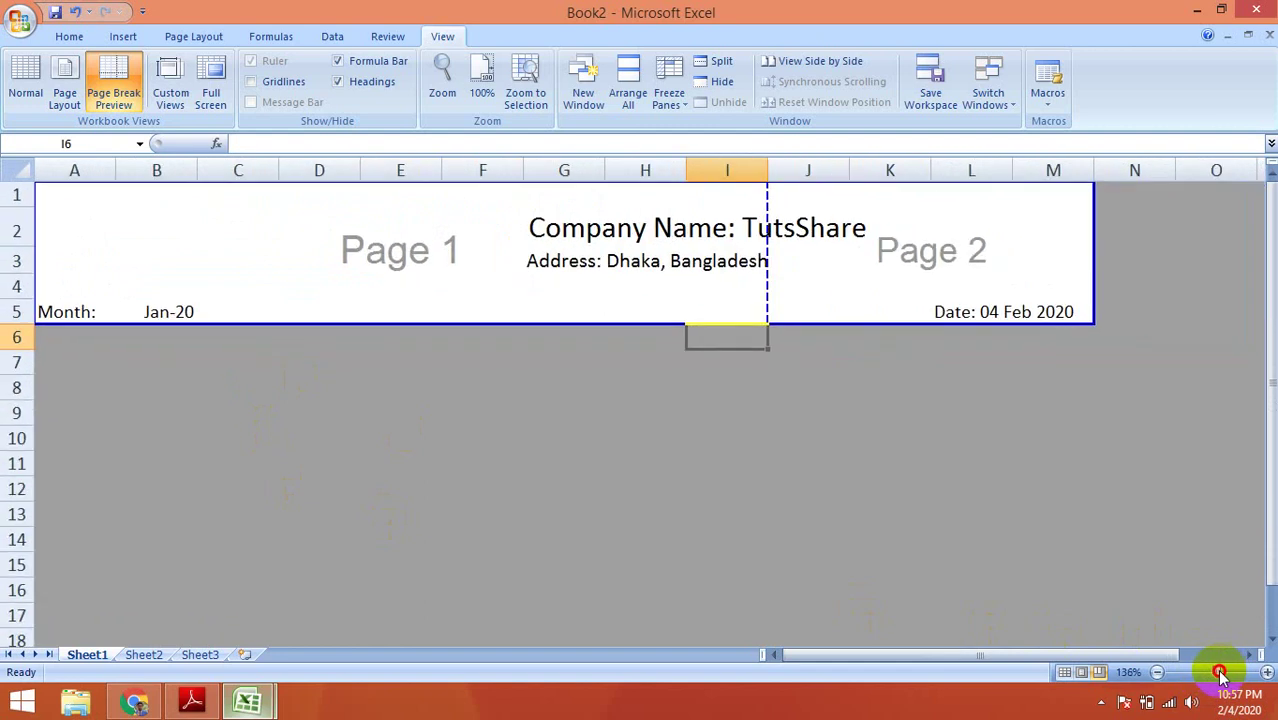
{"action": "left_click", "coordinate": [908, 491]}
{"action": "left_click_drag", "start_coordinate": [465, 323], "coordinate": [495, 629]}
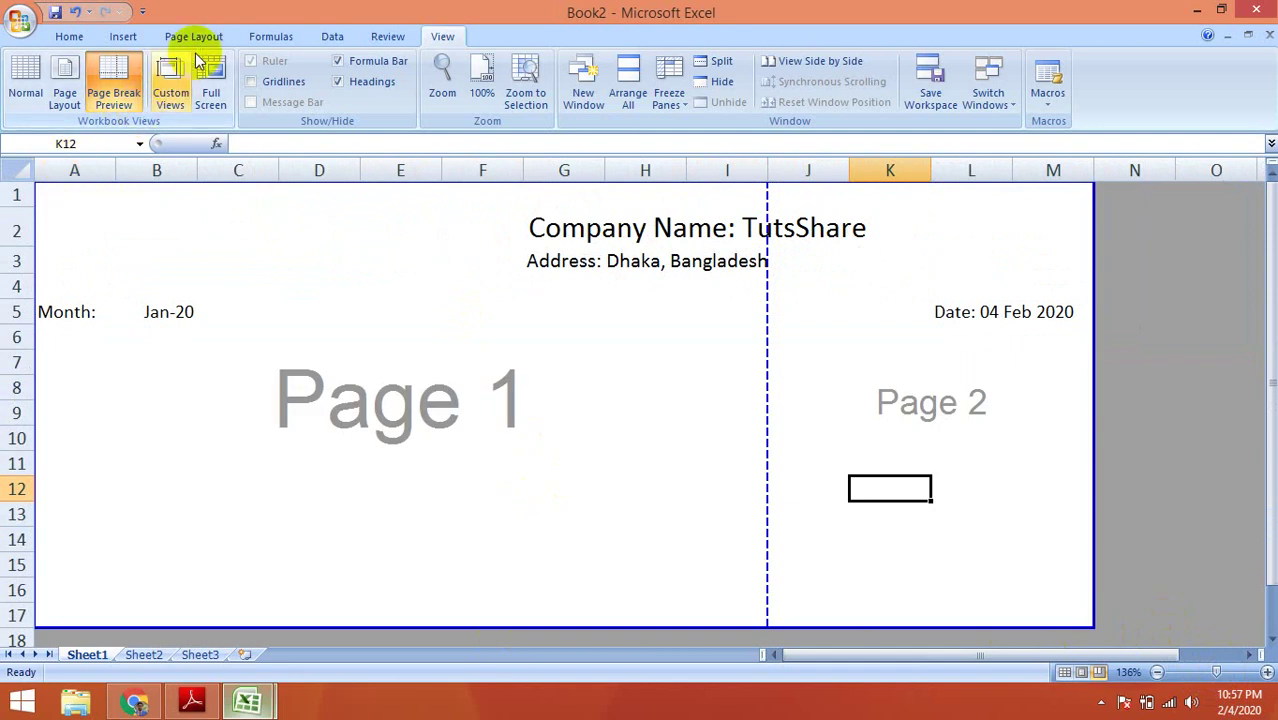
Set the page to A4 paper in landscape orientation.
{"action": "left_click", "coordinate": [193, 36]}
{"action": "left_click", "coordinate": [248, 100]}
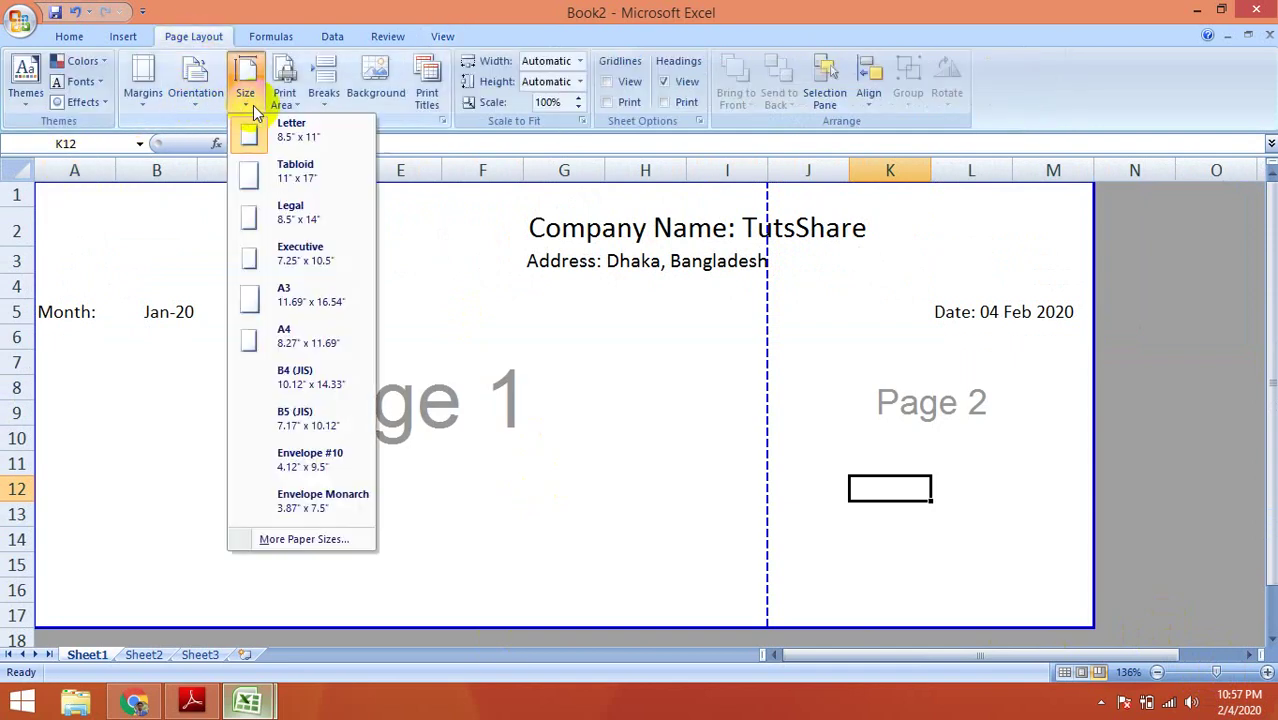
{"action": "left_click", "coordinate": [284, 338]}
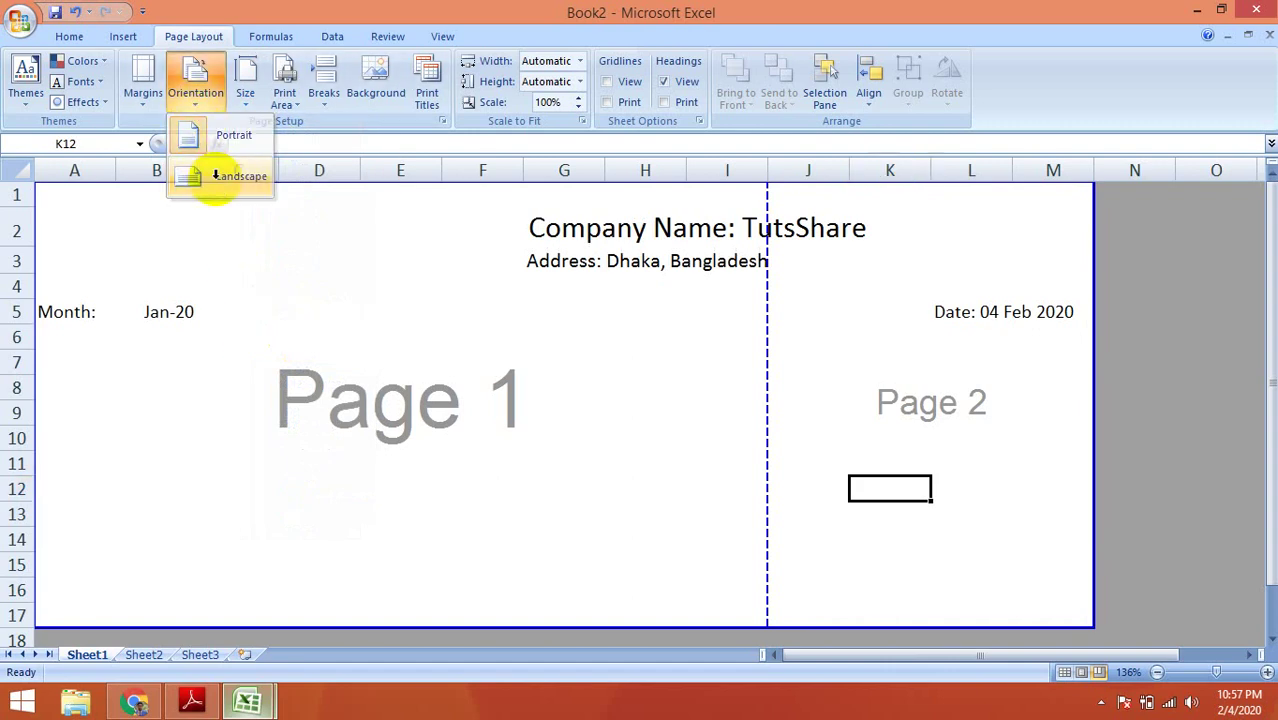
{"action": "left_click", "coordinate": [214, 182]}
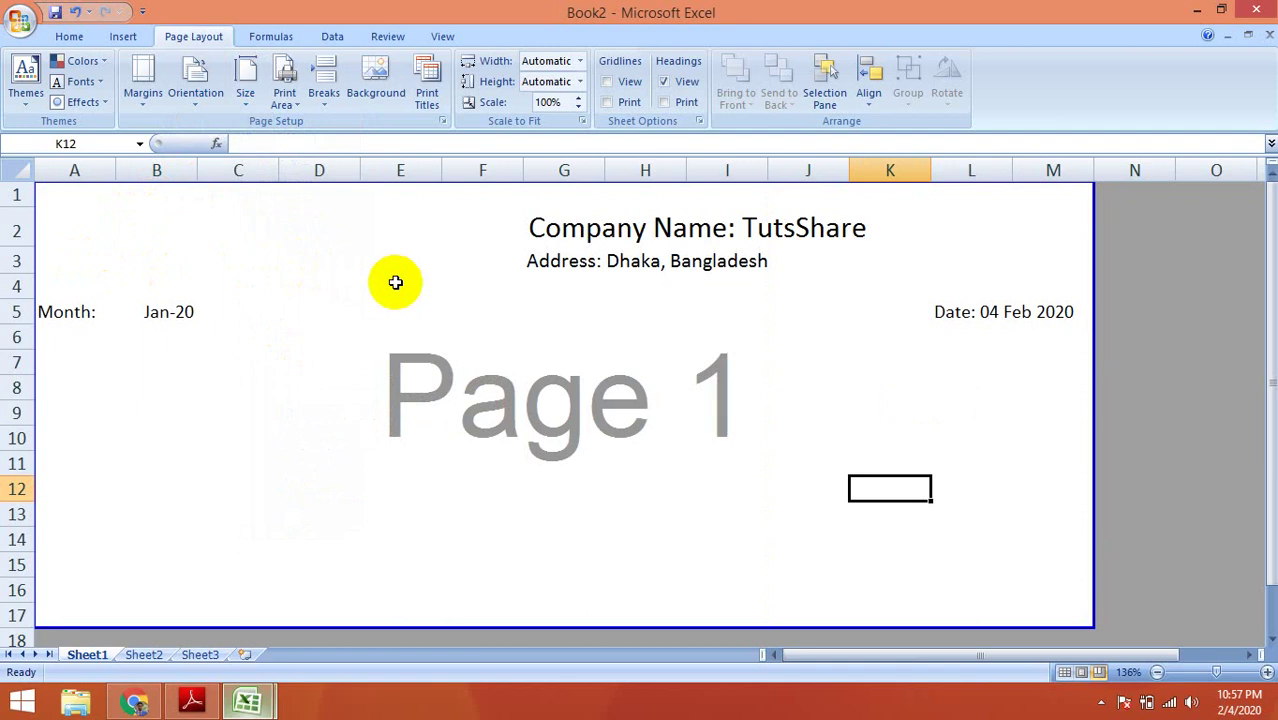
{"action": "left_click", "coordinate": [193, 106]}
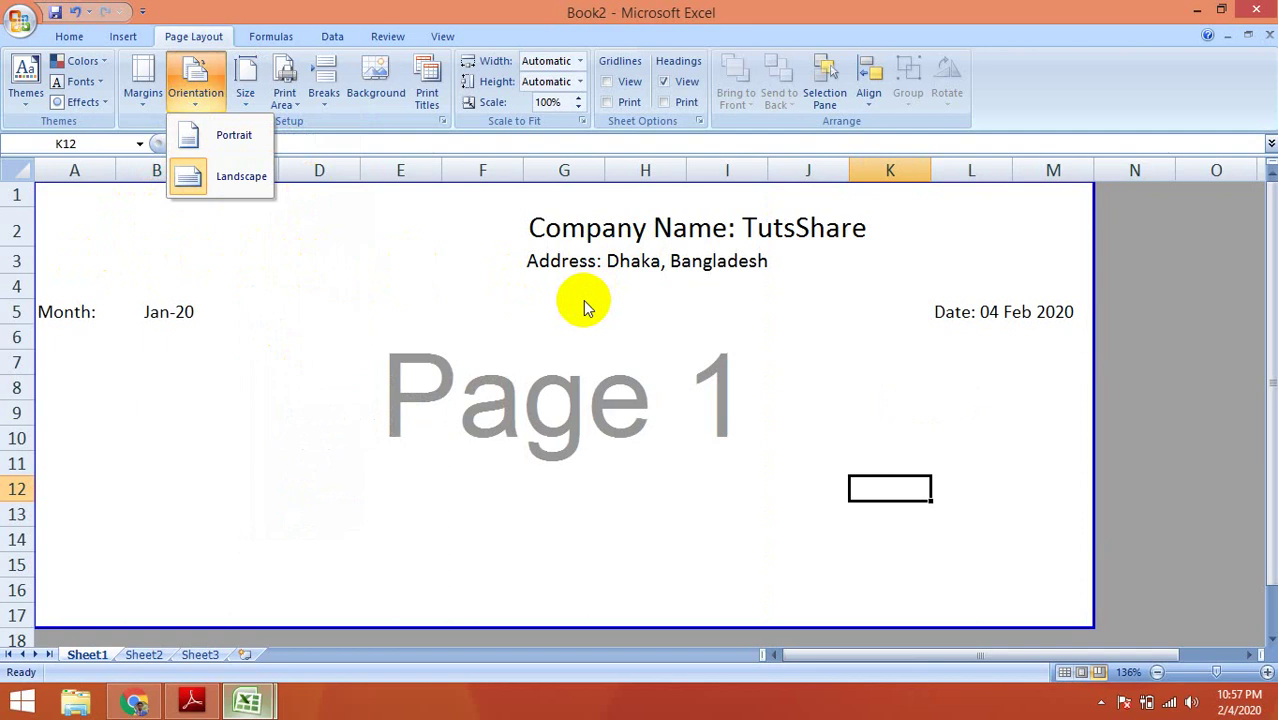
{"action": "left_click", "coordinate": [249, 104]}
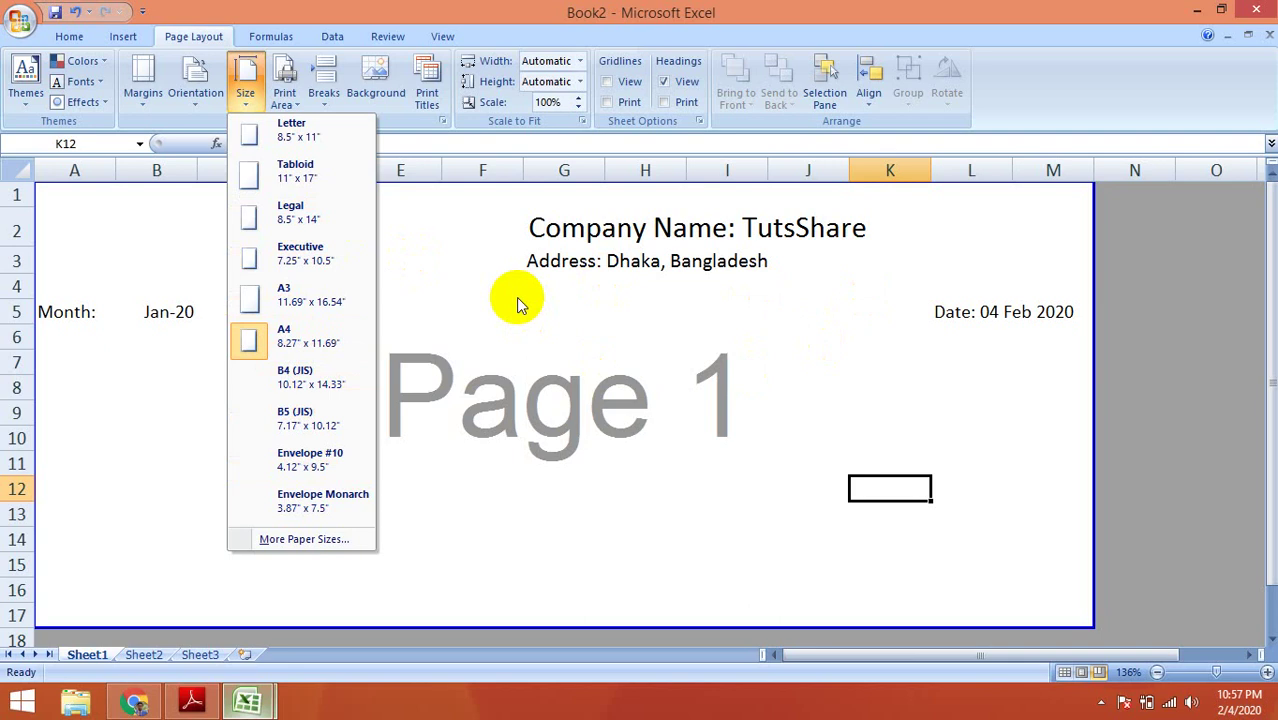
{"action": "left_click", "coordinate": [540, 413]}
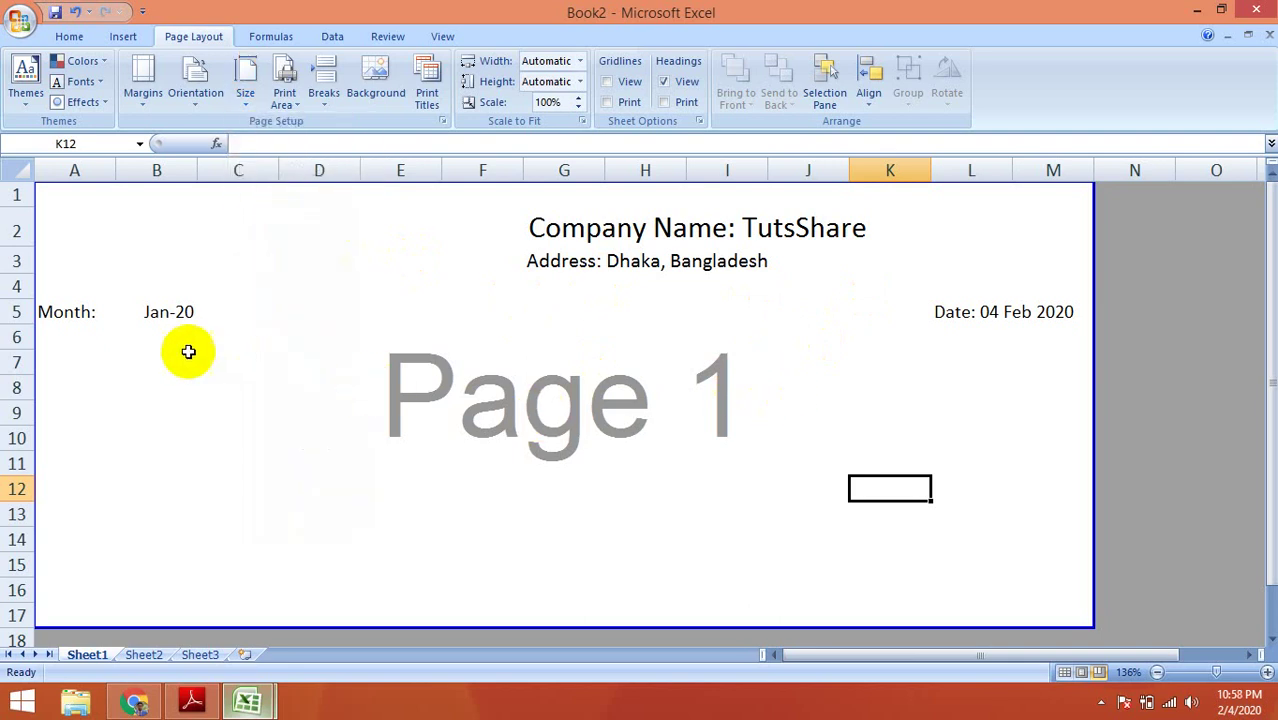
Apply All Borders to the table range A6:M17.
{"action": "left_click", "coordinate": [80, 340]}
{"action": "key", "text": "Down"}
{"action": "key", "text": "Down"}
{"action": "key", "text": "Down"}
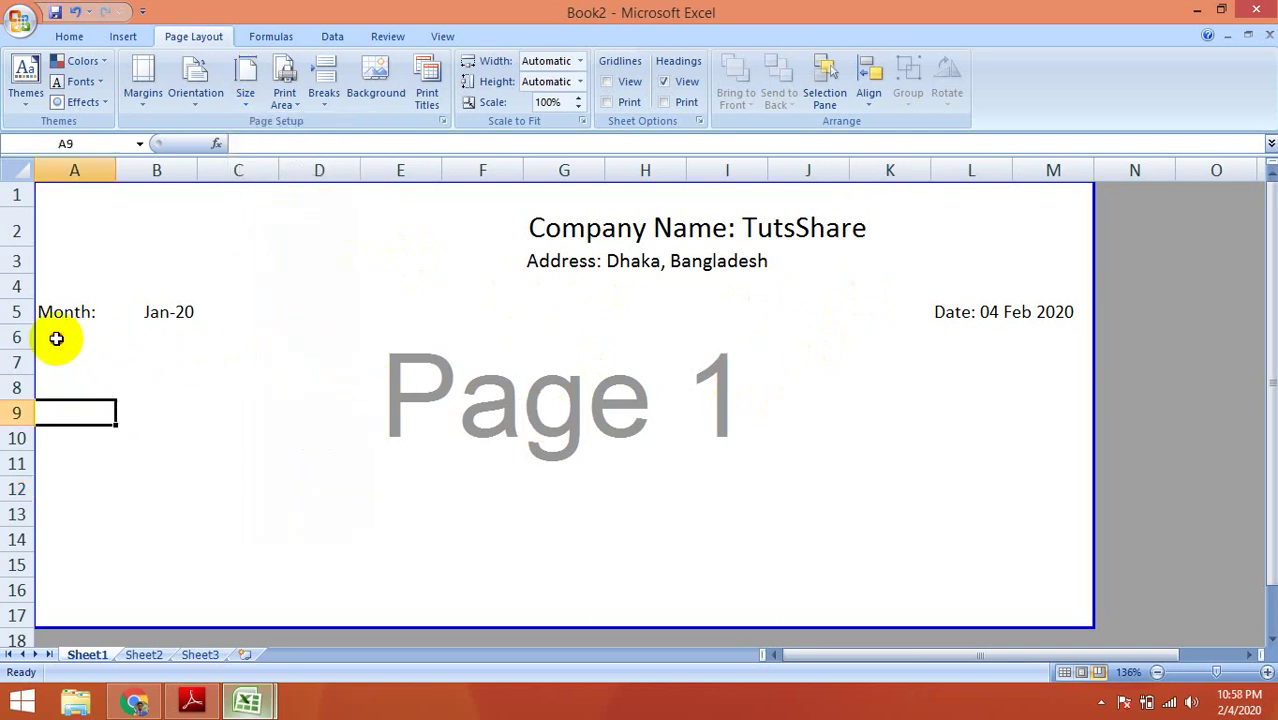
{"action": "left_click", "coordinate": [56, 339]}
{"action": "left_click_drag", "start_coordinate": [56, 336], "coordinate": [1070, 612]}
{"action": "left_click", "coordinate": [72, 36]}
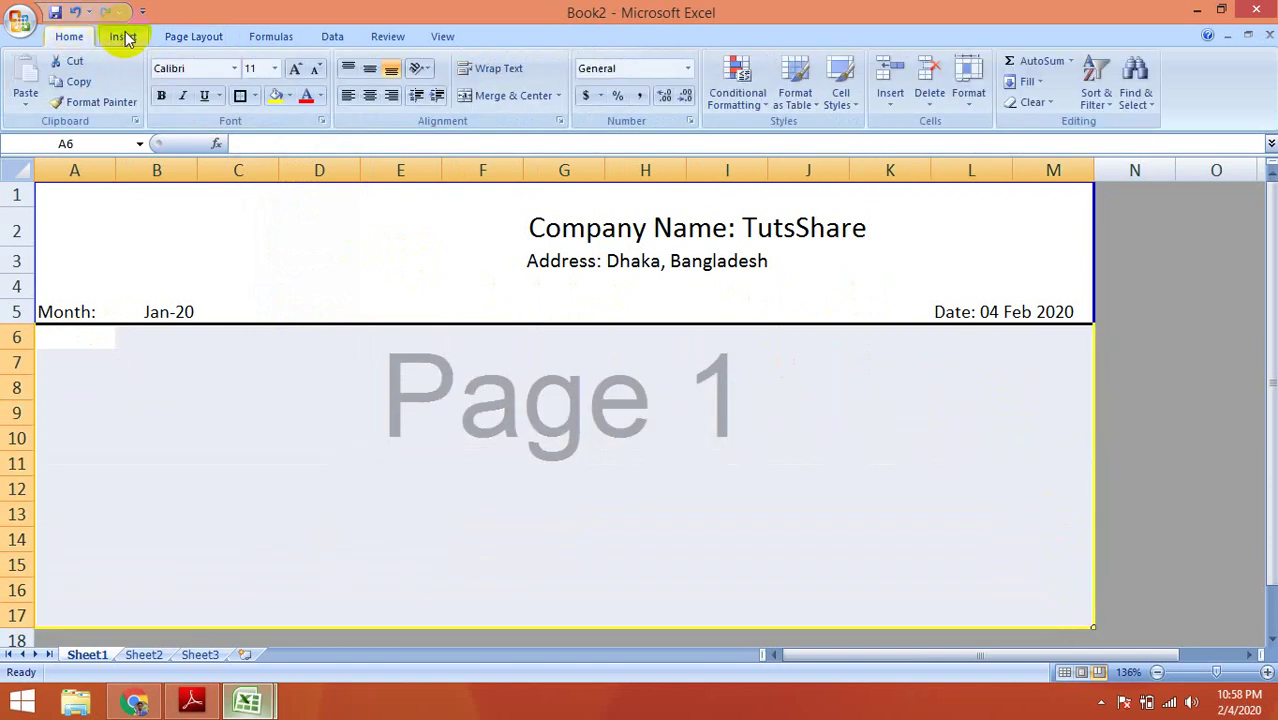
{"action": "left_click", "coordinate": [255, 96]}
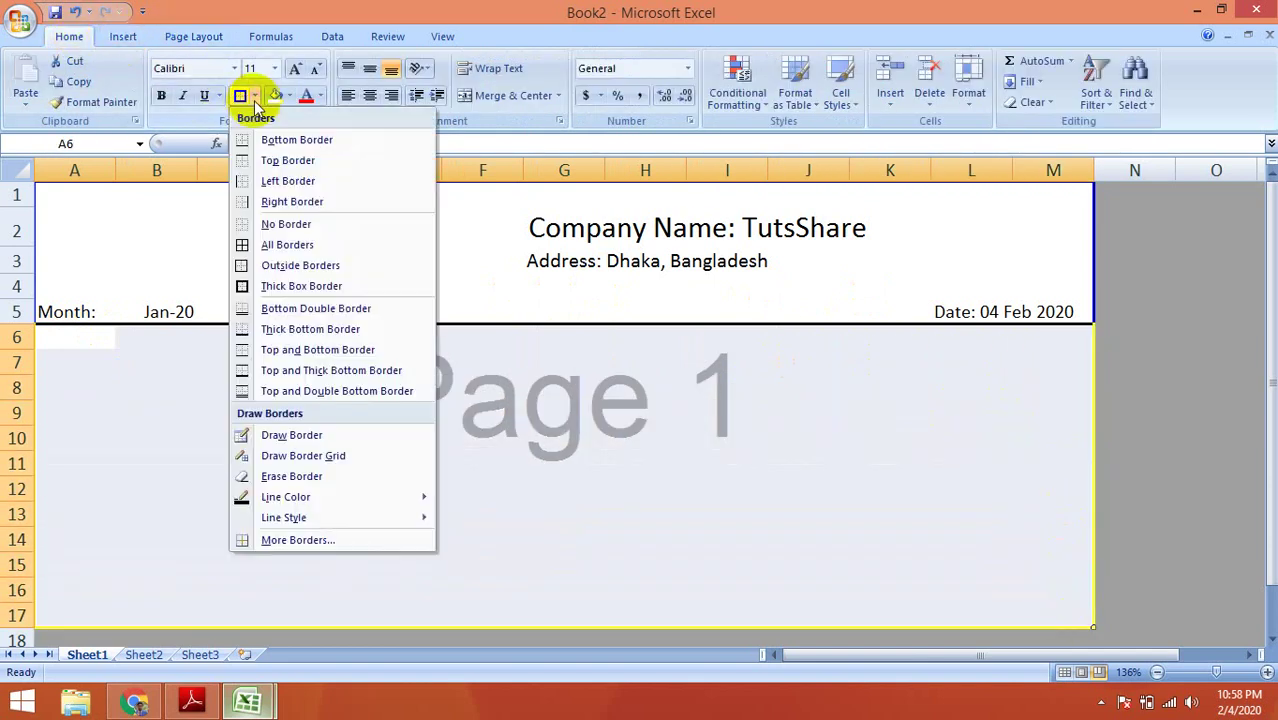
{"action": "left_click", "coordinate": [273, 245]}
{"action": "left_click", "coordinate": [452, 468]}
Put a Thick Box Border around the header row cells A6:M6.
{"action": "left_click_drag", "start_coordinate": [63, 334], "coordinate": [1027, 343]}
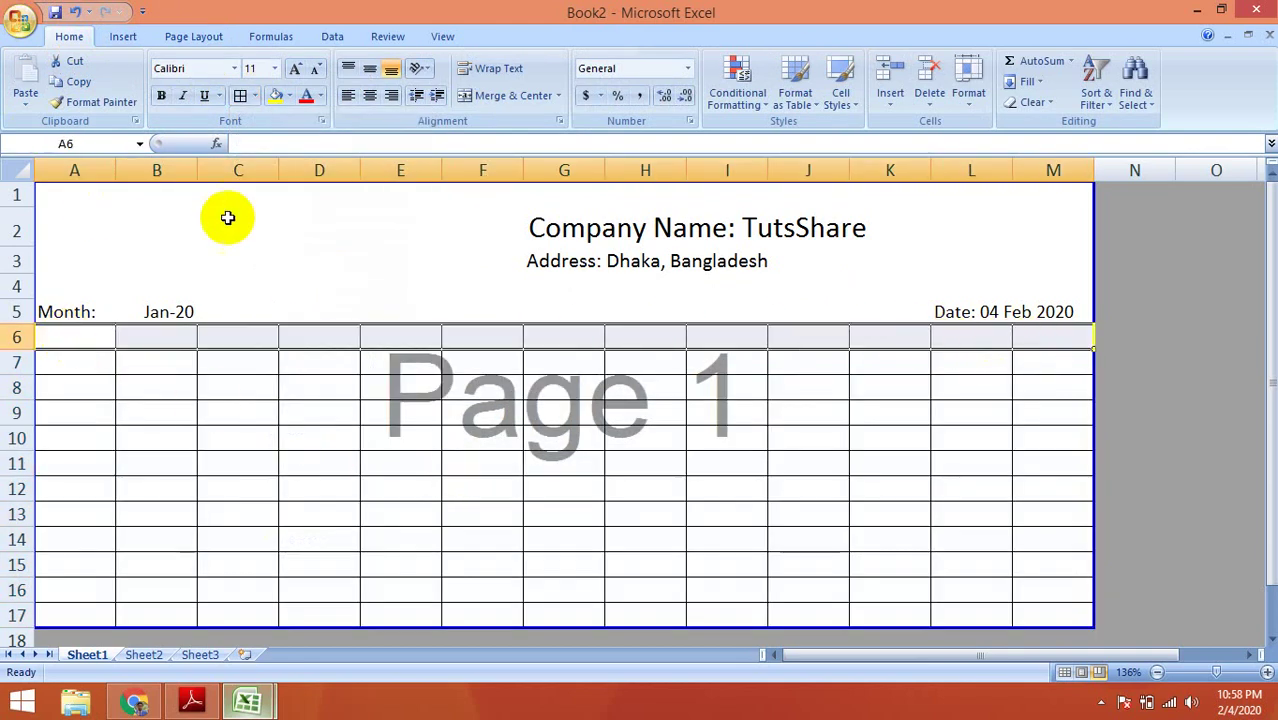
{"action": "left_click", "coordinate": [257, 96]}
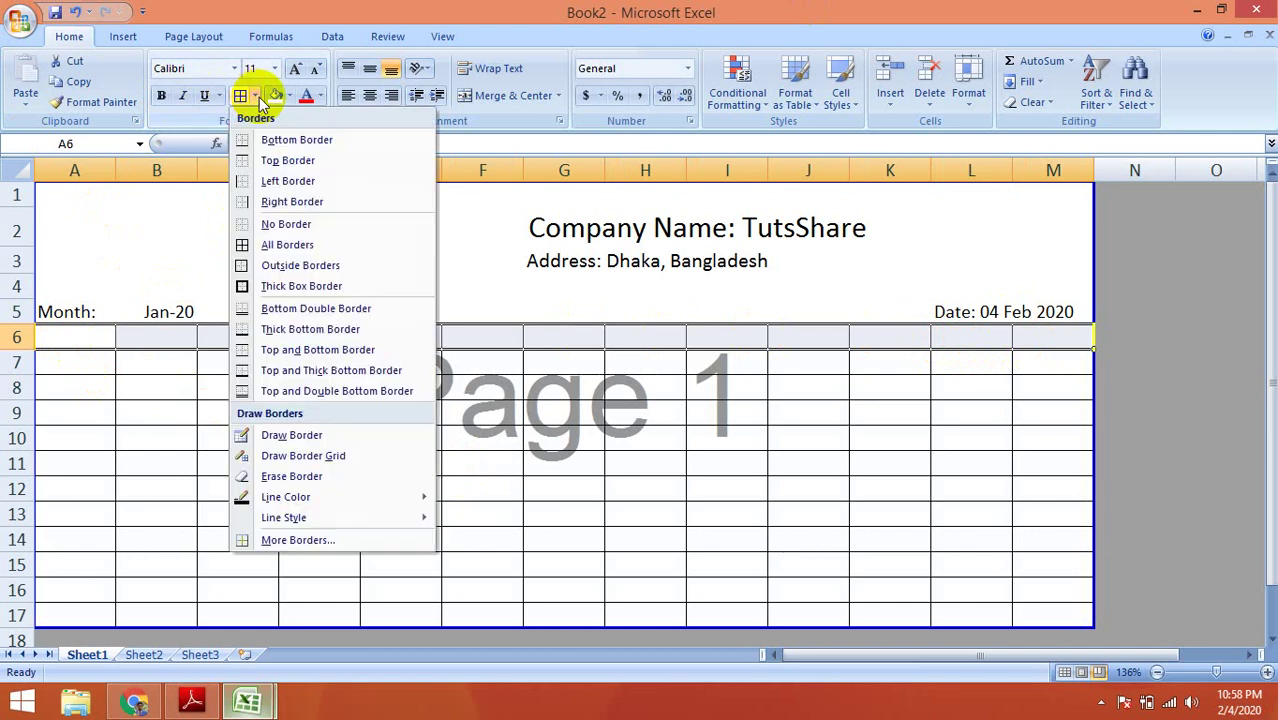
{"action": "left_click", "coordinate": [275, 288]}
{"action": "left_click", "coordinate": [265, 414]}
{"action": "left_click", "coordinate": [81, 341]}
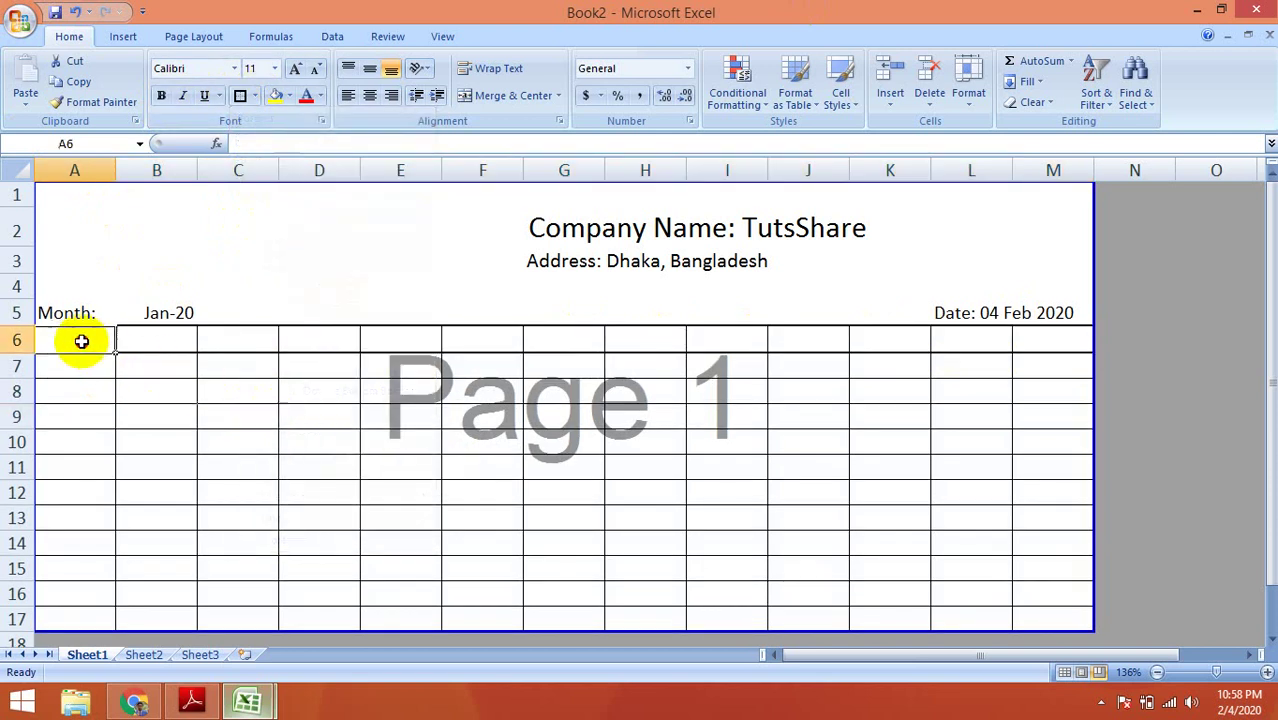
{"action": "left_click", "coordinate": [204, 420]}
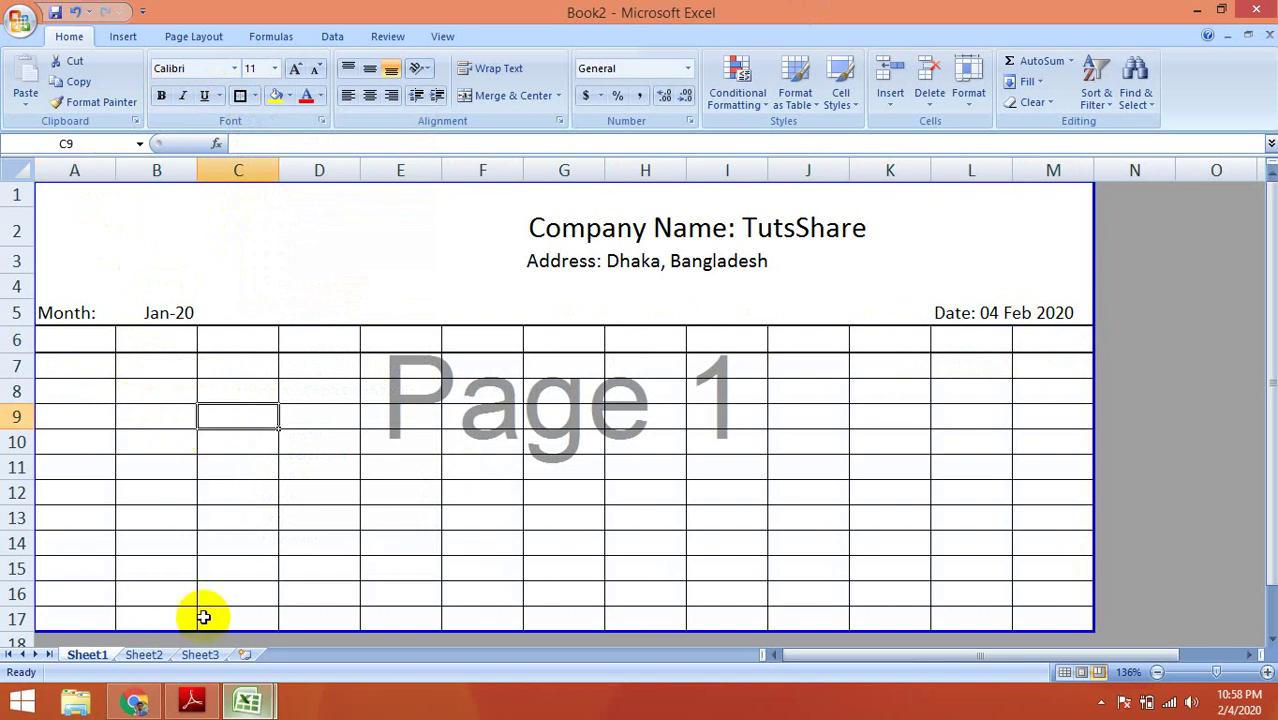
Copy the header row from Emp ID to Comments in Book1 and paste it into Book2 starting at cell A6.
{"action": "left_click", "coordinate": [249, 700]}
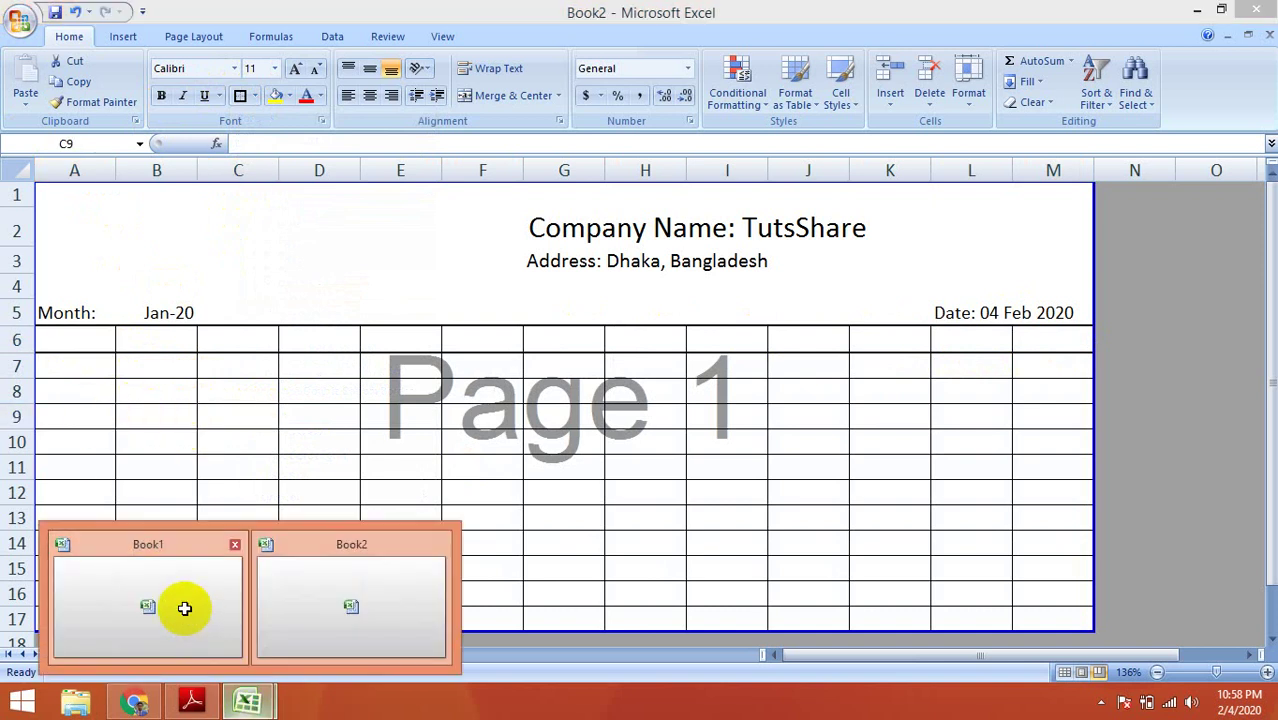
{"action": "left_click", "coordinate": [186, 609]}
{"action": "left_click_drag", "start_coordinate": [68, 194], "coordinate": [897, 281]}
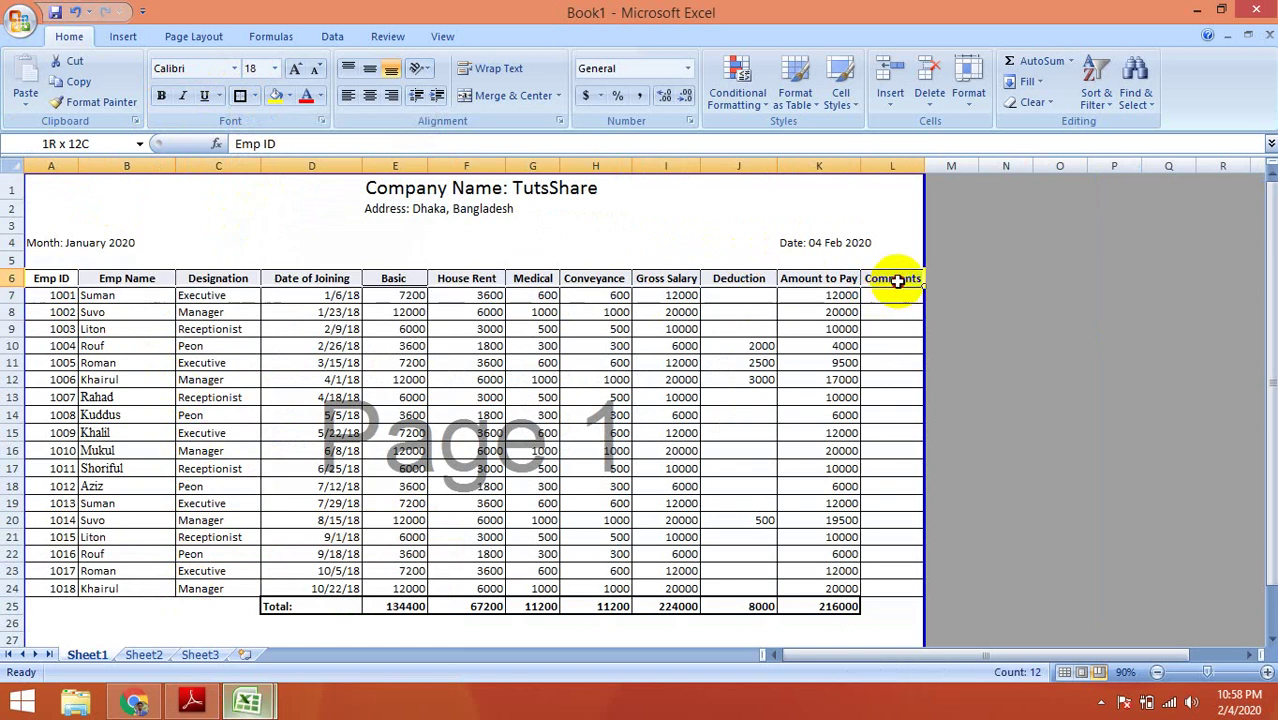
{"action": "key", "text": "ctrl+c"}
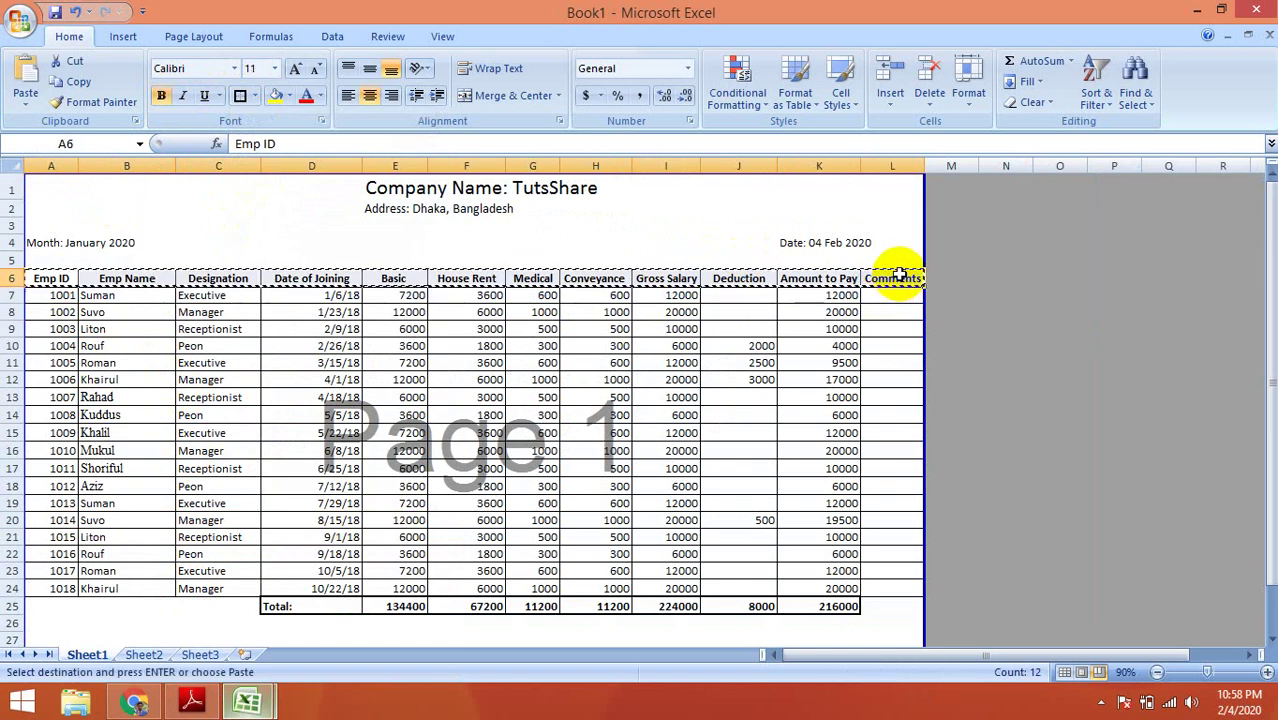
{"action": "left_click", "coordinate": [249, 700]}
{"action": "left_click", "coordinate": [311, 626]}
{"action": "left_click", "coordinate": [55, 340]}
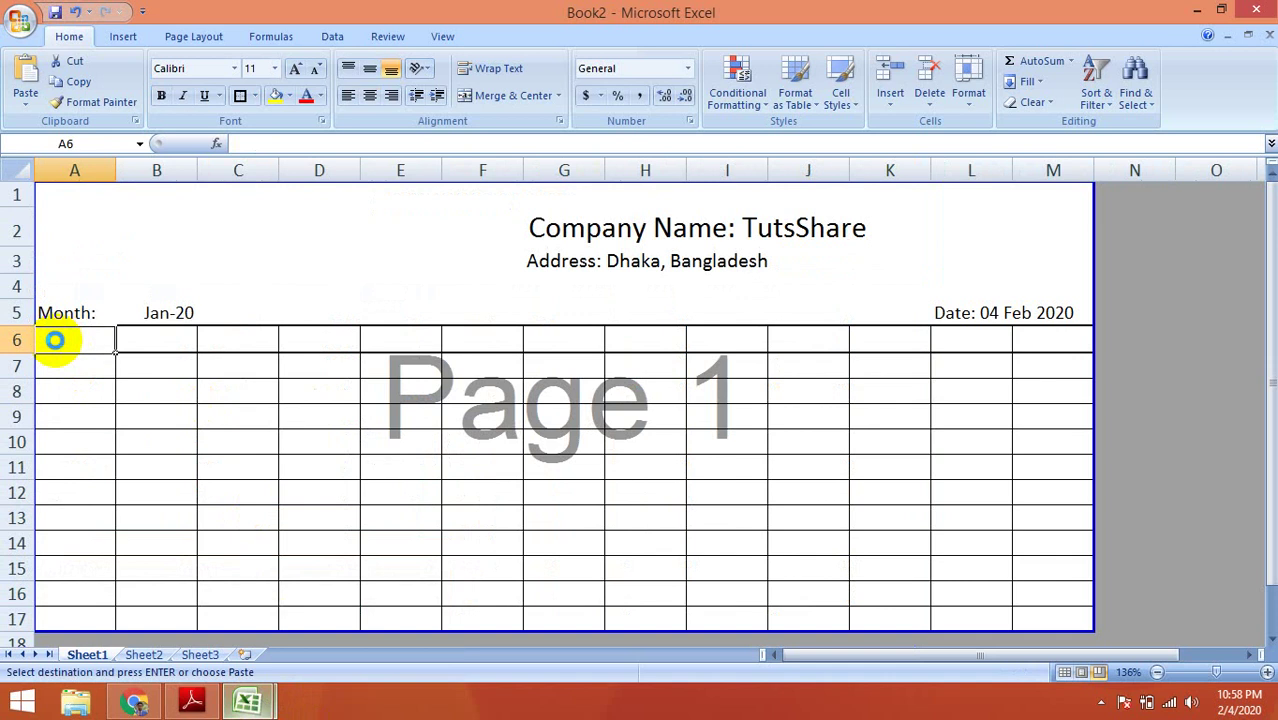
{"action": "key", "text": "ctrl+v"}
{"action": "left_click", "coordinate": [472, 440]}
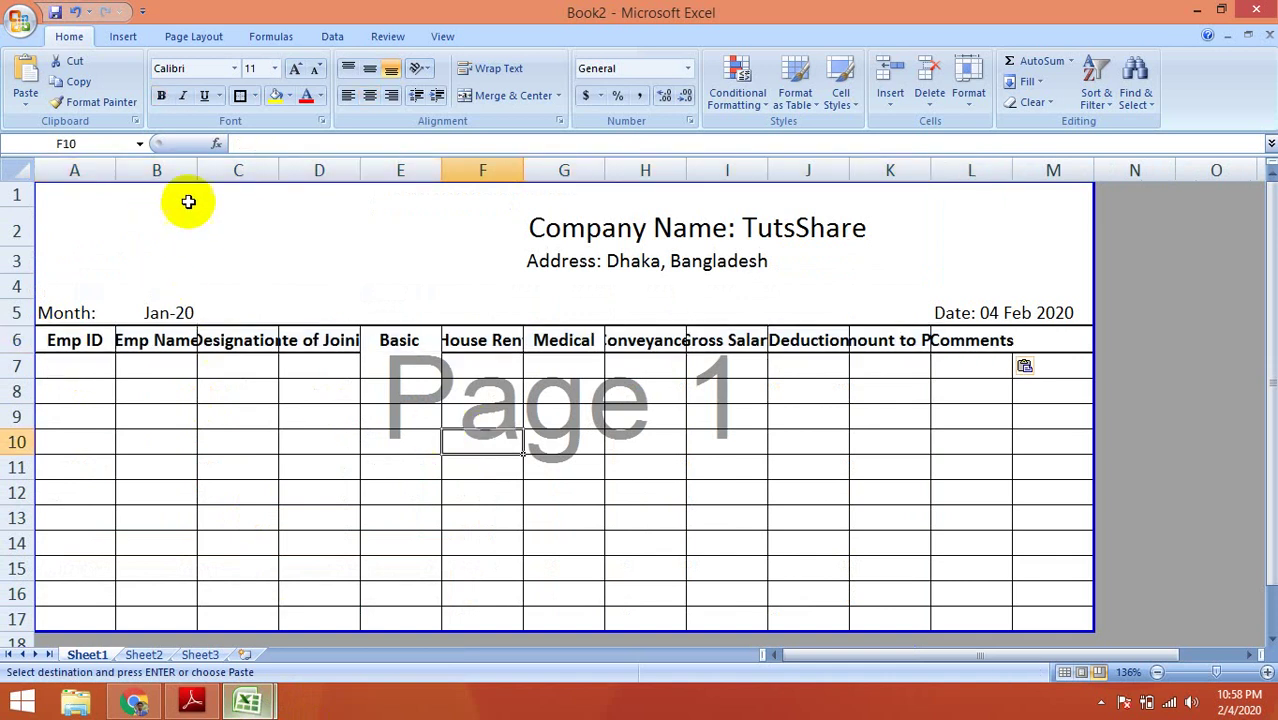
Widen columns B, C and D to fit the Emp Name, Designation and Date of Joining headers.
{"action": "double_click", "coordinate": [197, 172]}
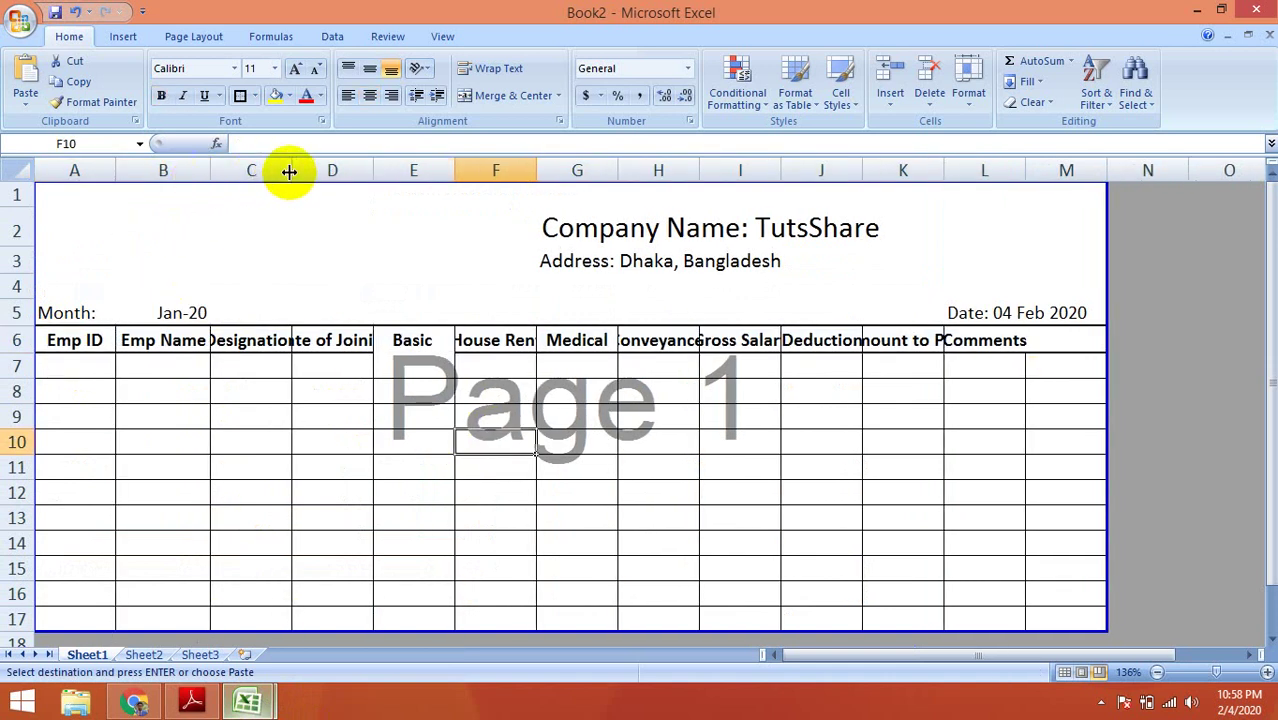
{"action": "left_click_drag", "start_coordinate": [290, 171], "coordinate": [316, 171]}
{"action": "double_click", "coordinate": [396, 173]}
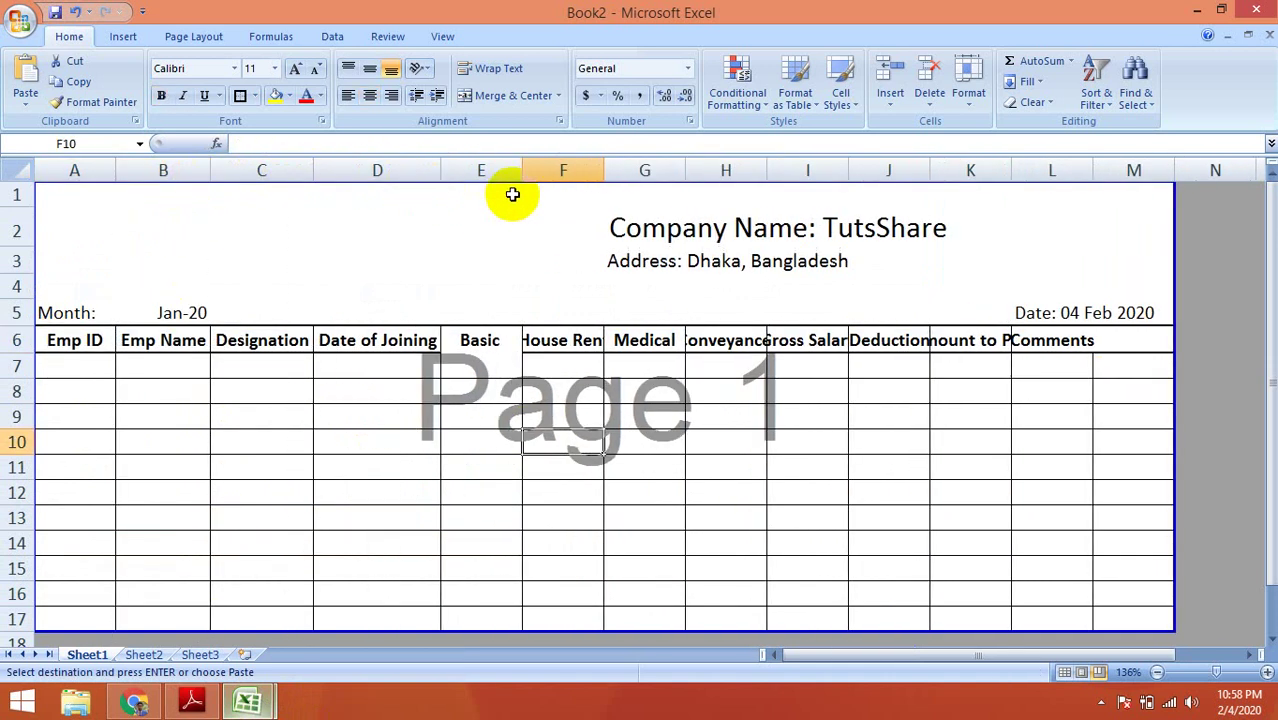
Apply Outside Borders to cell E7 below the Basic header.
{"action": "left_click", "coordinate": [464, 446]}
{"action": "left_click", "coordinate": [487, 386]}
{"action": "mouse_move", "coordinate": [481, 341]}
{"action": "left_mouse_down"}
{"action": "mouse_move", "coordinate": [488, 448]}
{"action": "mouse_move", "coordinate": [488, 366]}
{"action": "mouse_move", "coordinate": [465, 337]}
{"action": "left_mouse_up"}
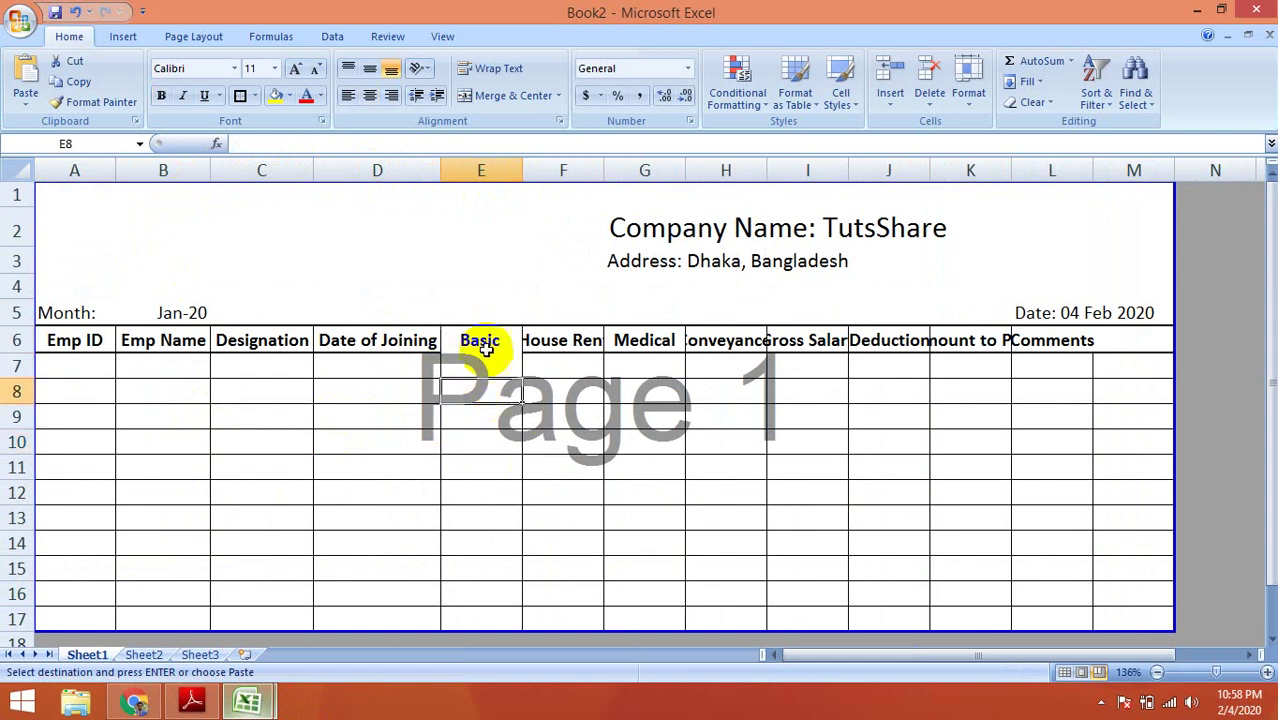
{"action": "left_click", "coordinate": [484, 362]}
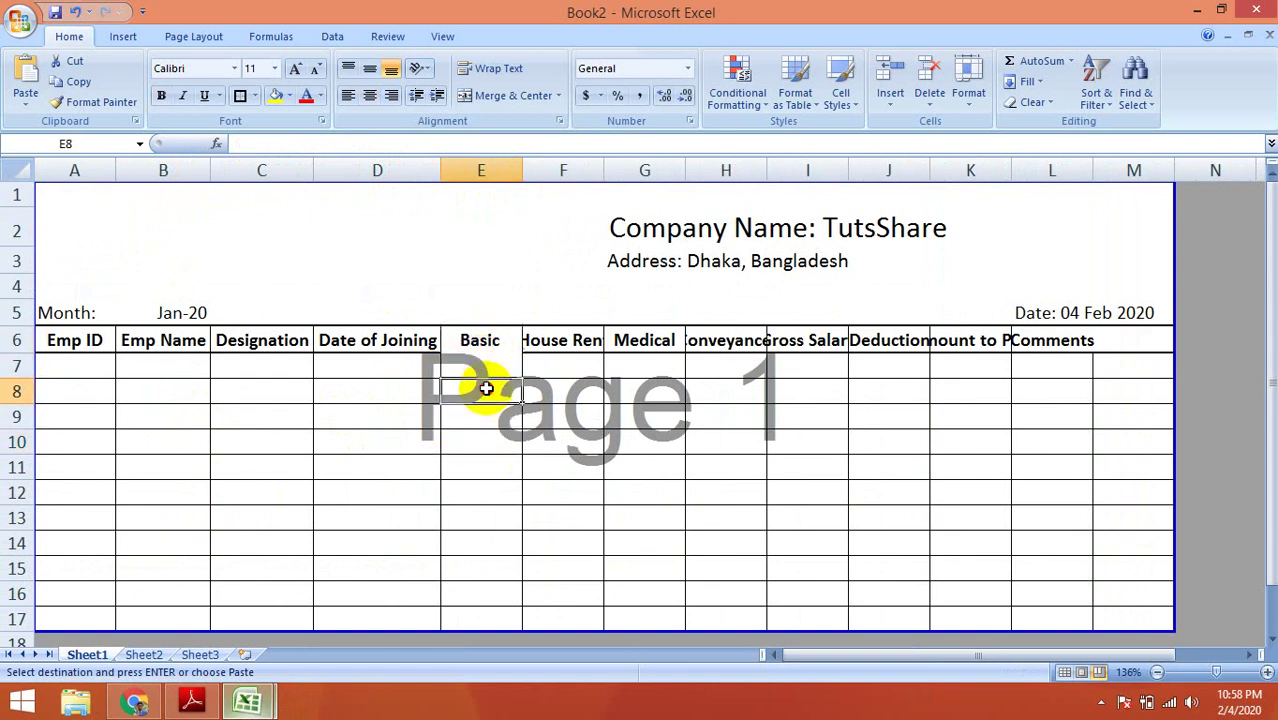
{"action": "left_click", "coordinate": [255, 95]}
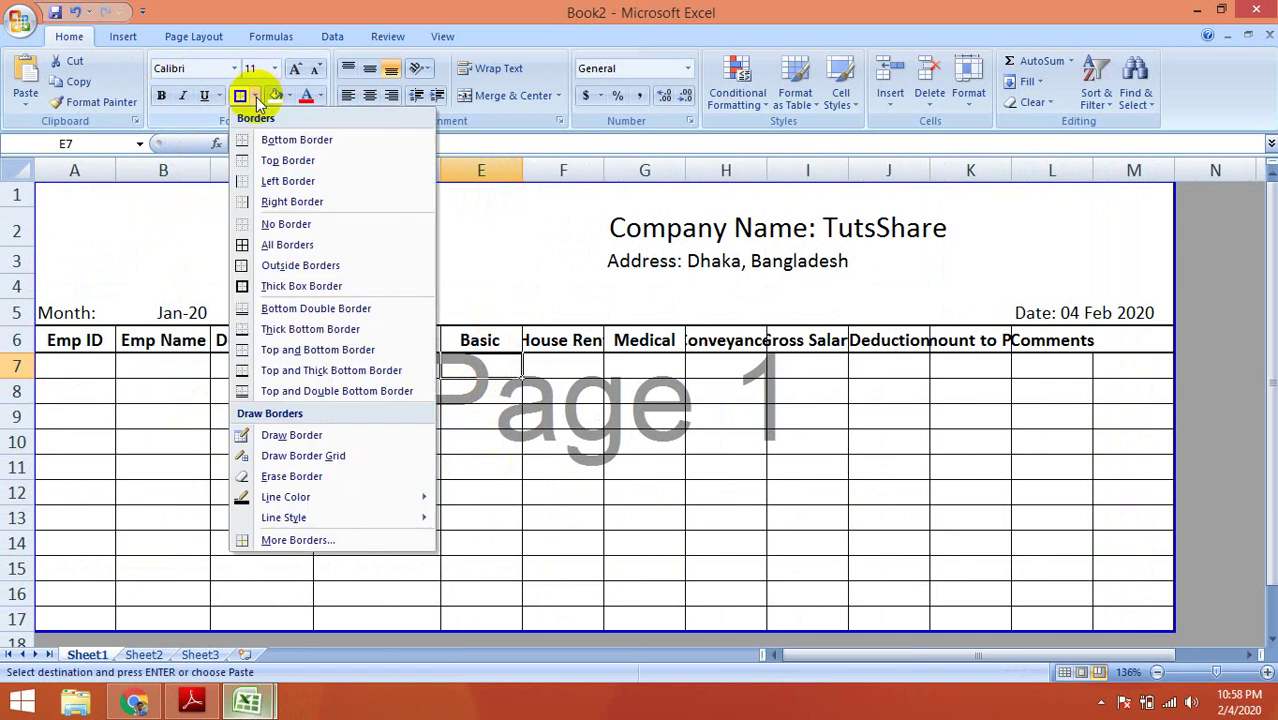
{"action": "left_click", "coordinate": [273, 267]}
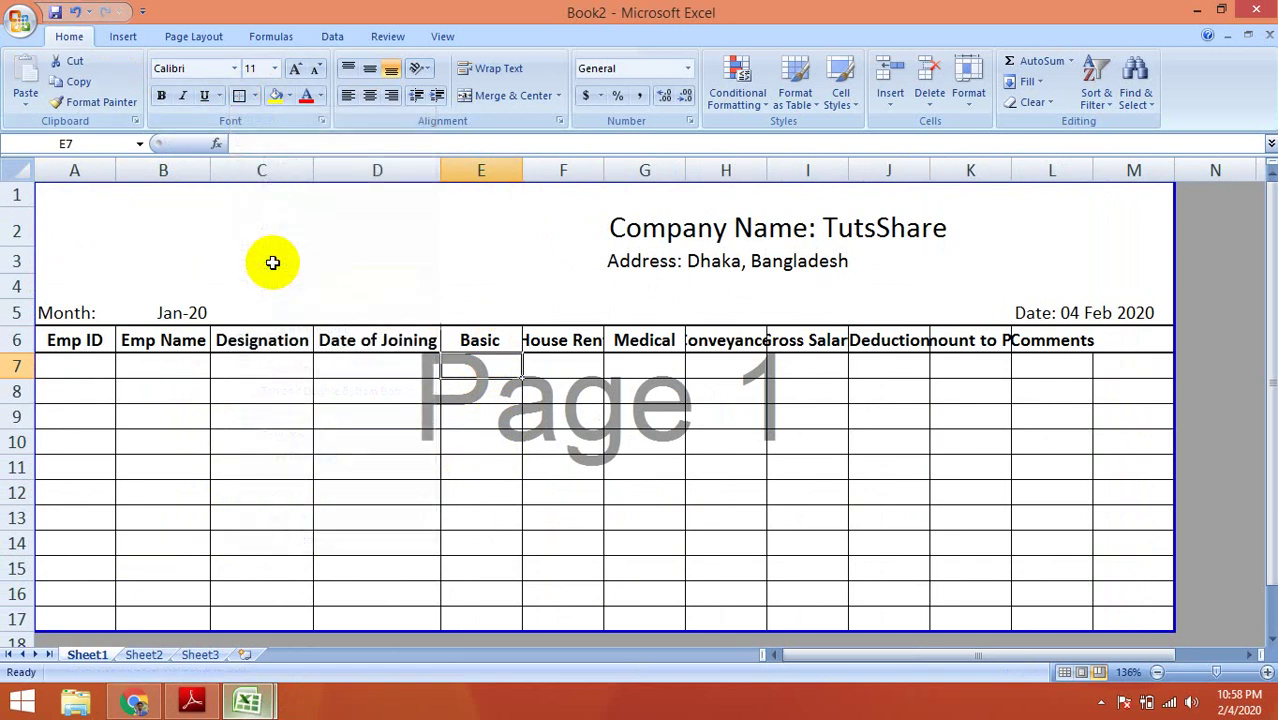
{"action": "left_click", "coordinate": [399, 388]}
Auto-fit the House Rent, Conveyance, Gross Salary, Deduction, Amount to Pay and Comments columns to their contents.
{"action": "left_click", "coordinate": [535, 392]}
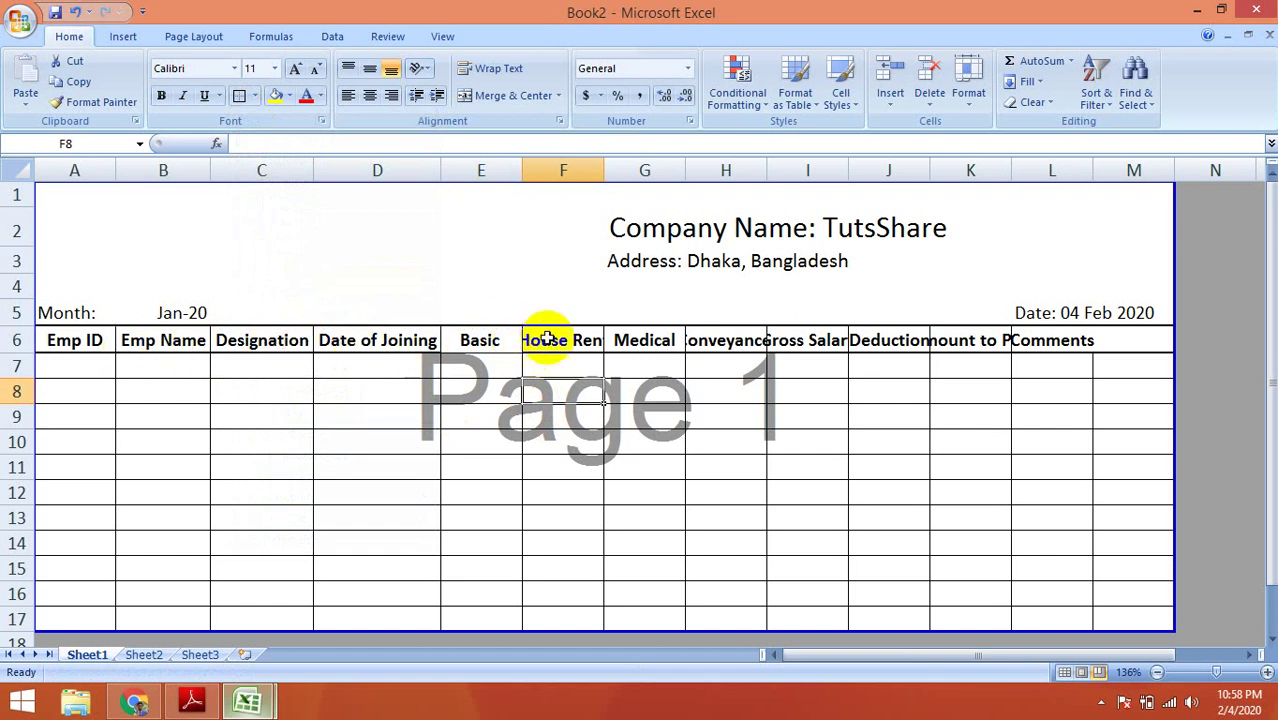
{"action": "double_click", "coordinate": [604, 169]}
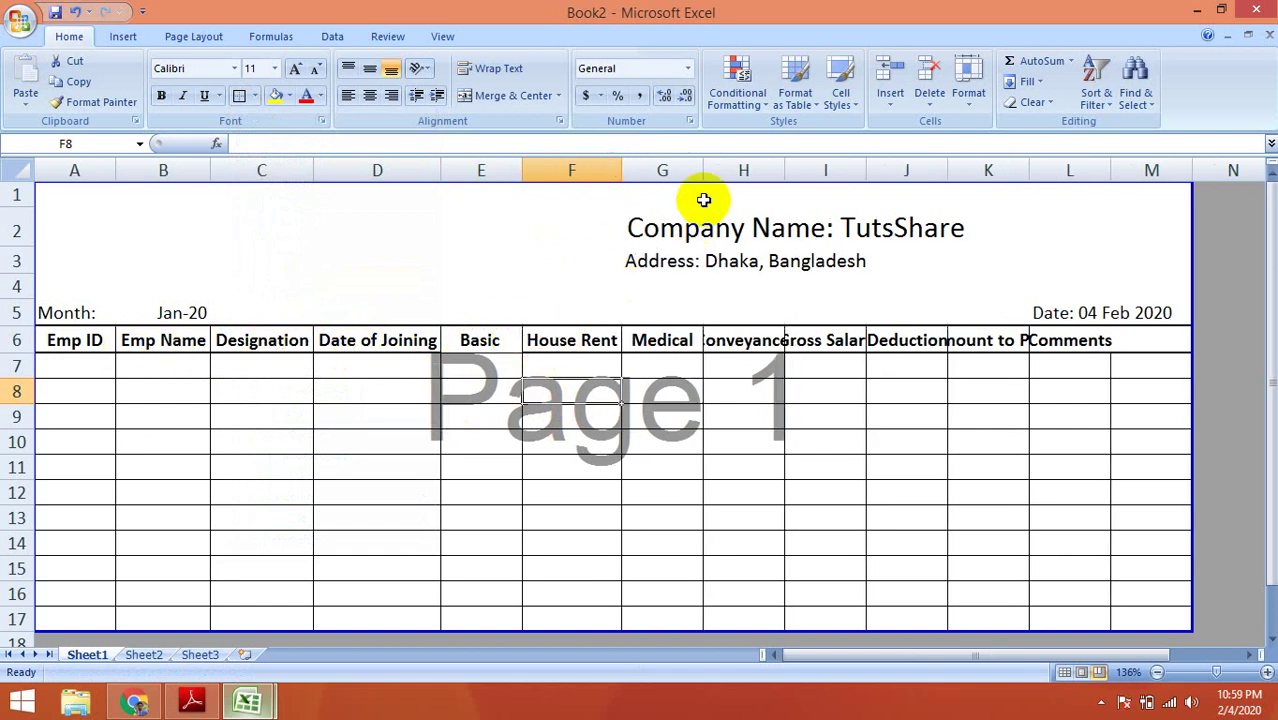
{"action": "double_click", "coordinate": [784, 170]}
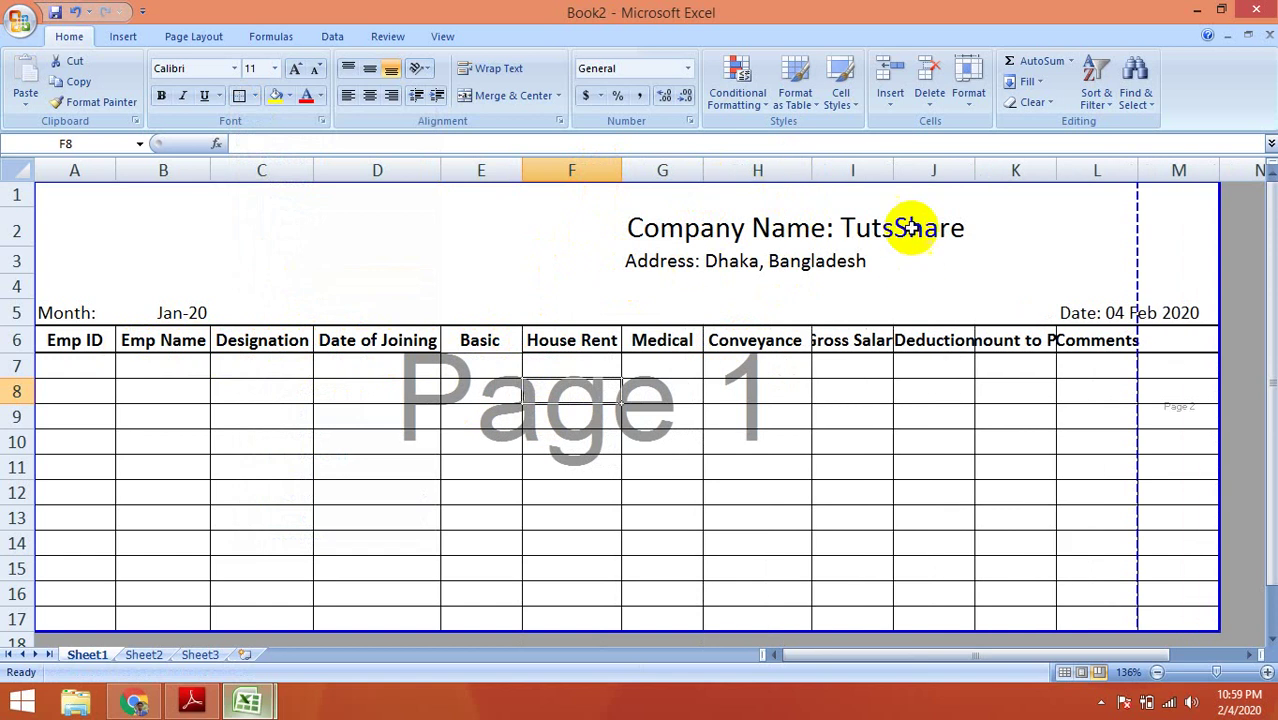
{"action": "double_click", "coordinate": [893, 170]}
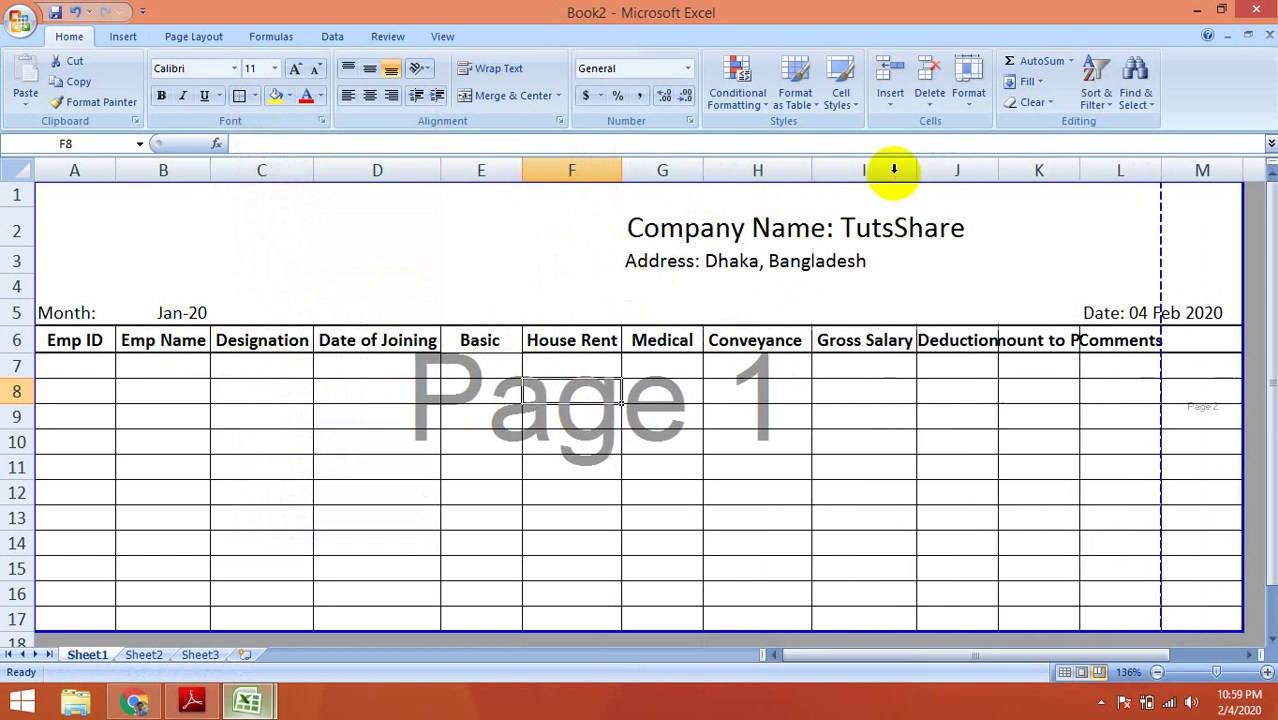
{"action": "double_click", "coordinate": [997, 169]}
{"action": "double_click", "coordinate": [1088, 169]}
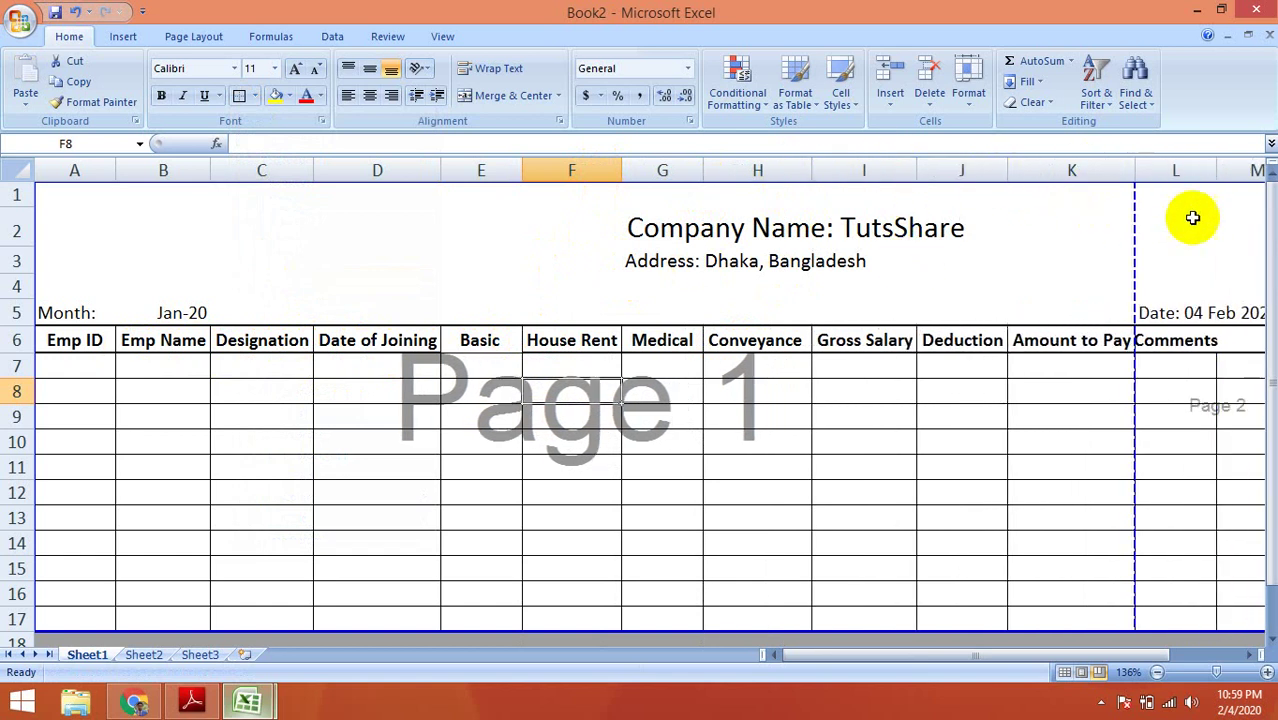
{"action": "left_click", "coordinate": [1175, 366]}
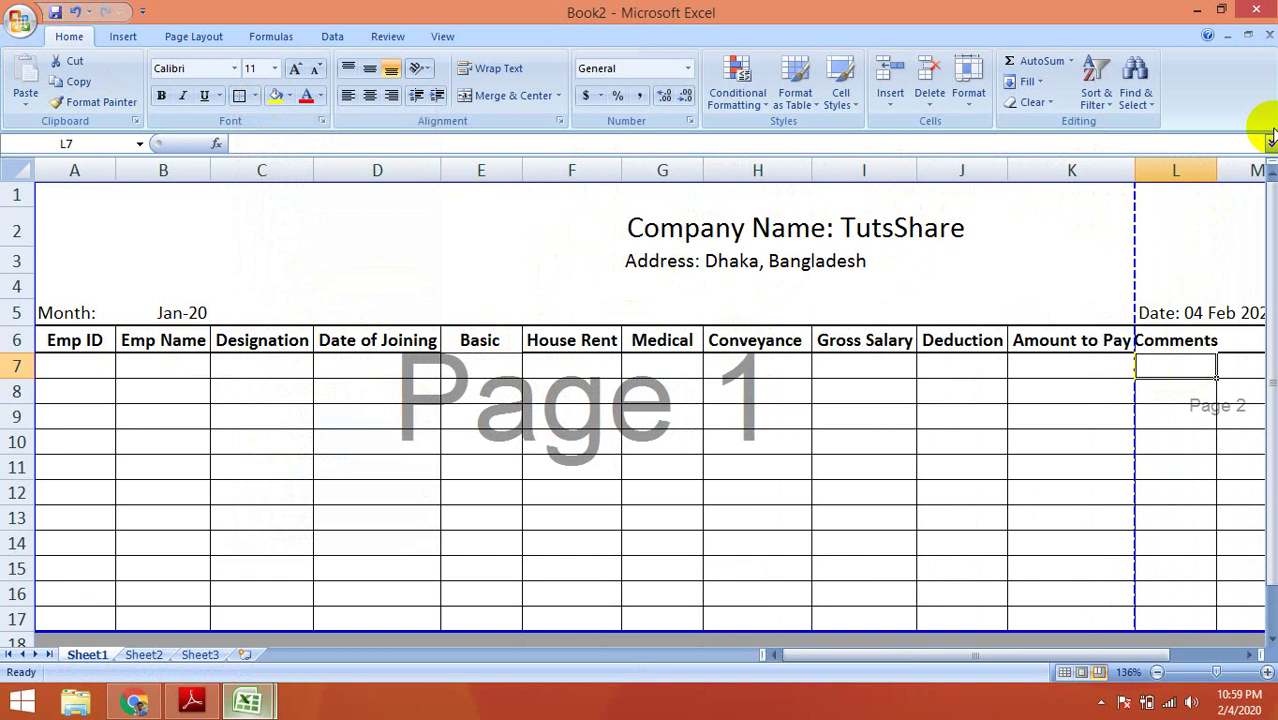
{"action": "double_click", "coordinate": [1220, 170]}
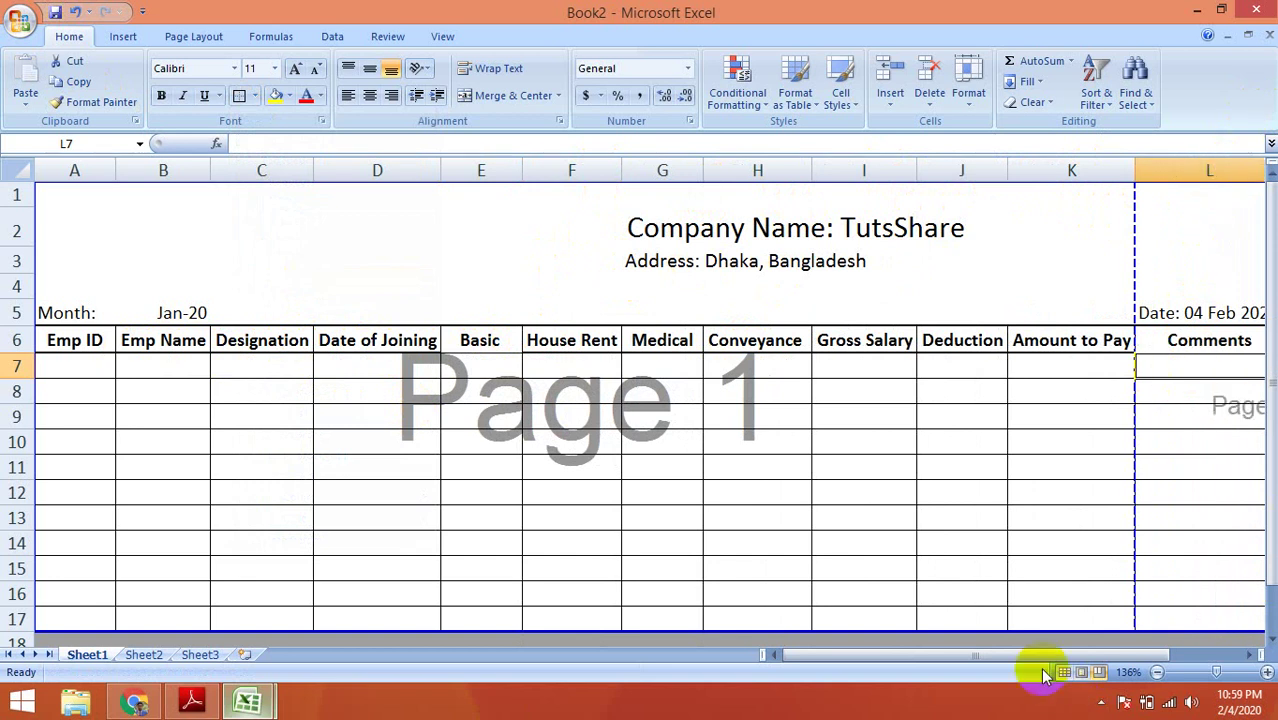
Delete the empty column M beside the Comments column.
{"action": "left_click_drag", "start_coordinate": [1035, 660], "coordinate": [1107, 651]}
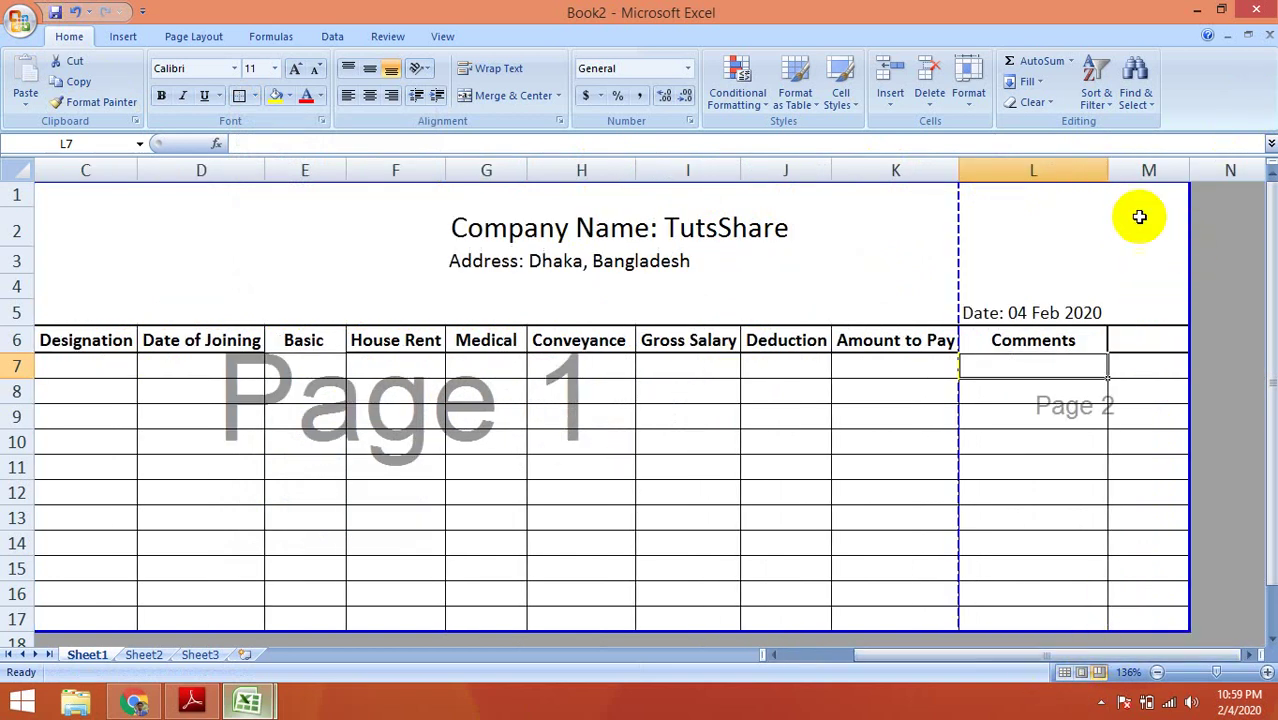
{"action": "left_click", "coordinate": [1138, 168]}
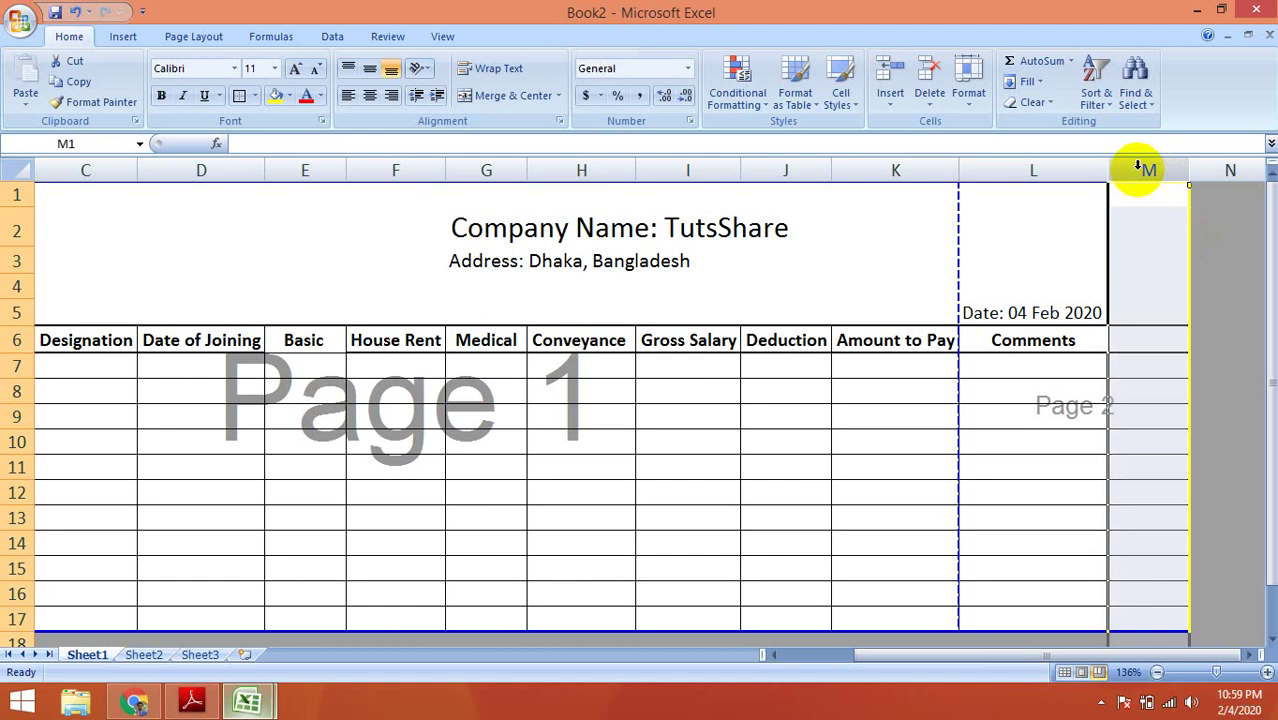
{"action": "right_click", "coordinate": [1150, 172]}
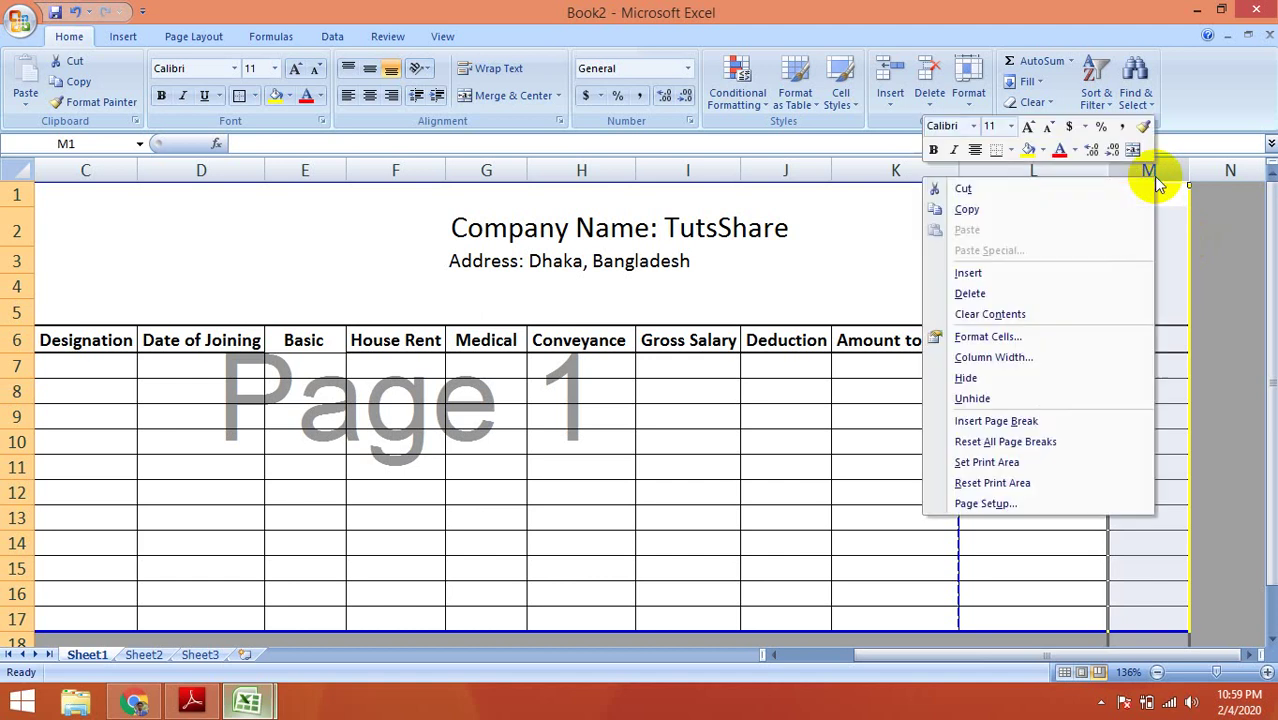
{"action": "left_click", "coordinate": [990, 293]}
{"action": "left_click", "coordinate": [1076, 462]}
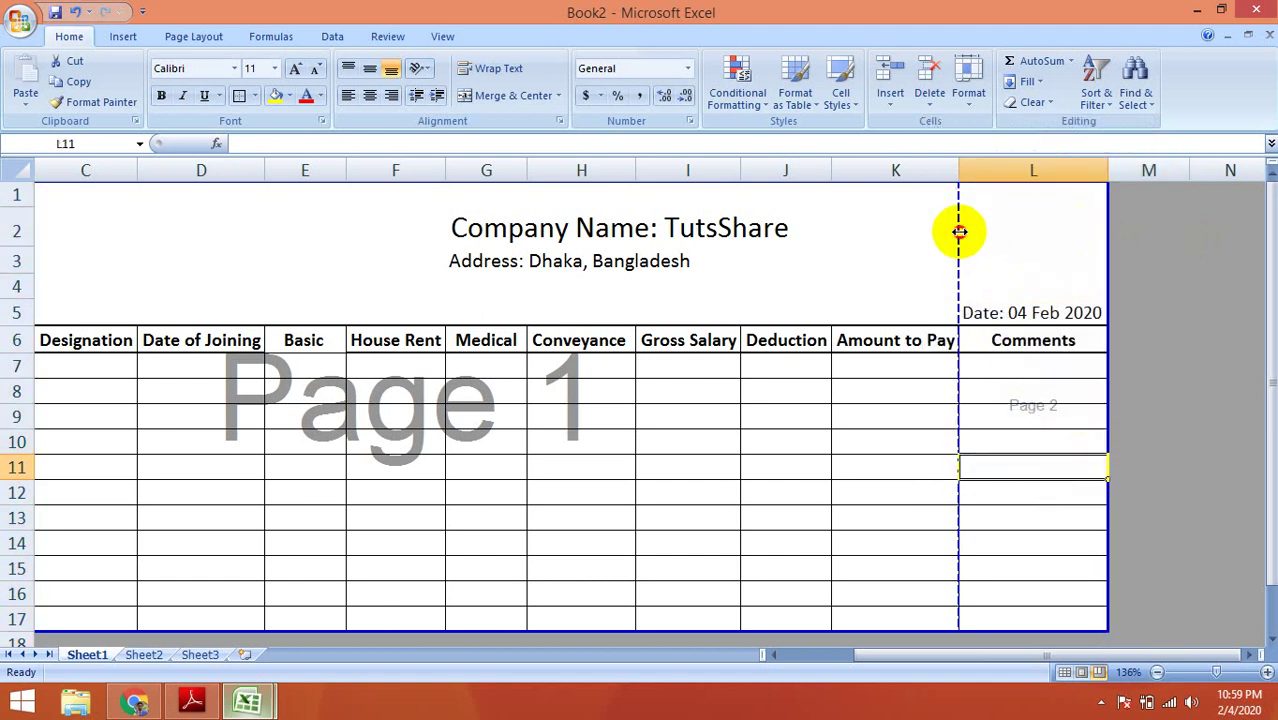
Move the vertical page break from before the Comments column to its far edge so Comments belongs to page 1.
{"action": "left_click_drag", "start_coordinate": [958, 231], "coordinate": [1092, 245]}
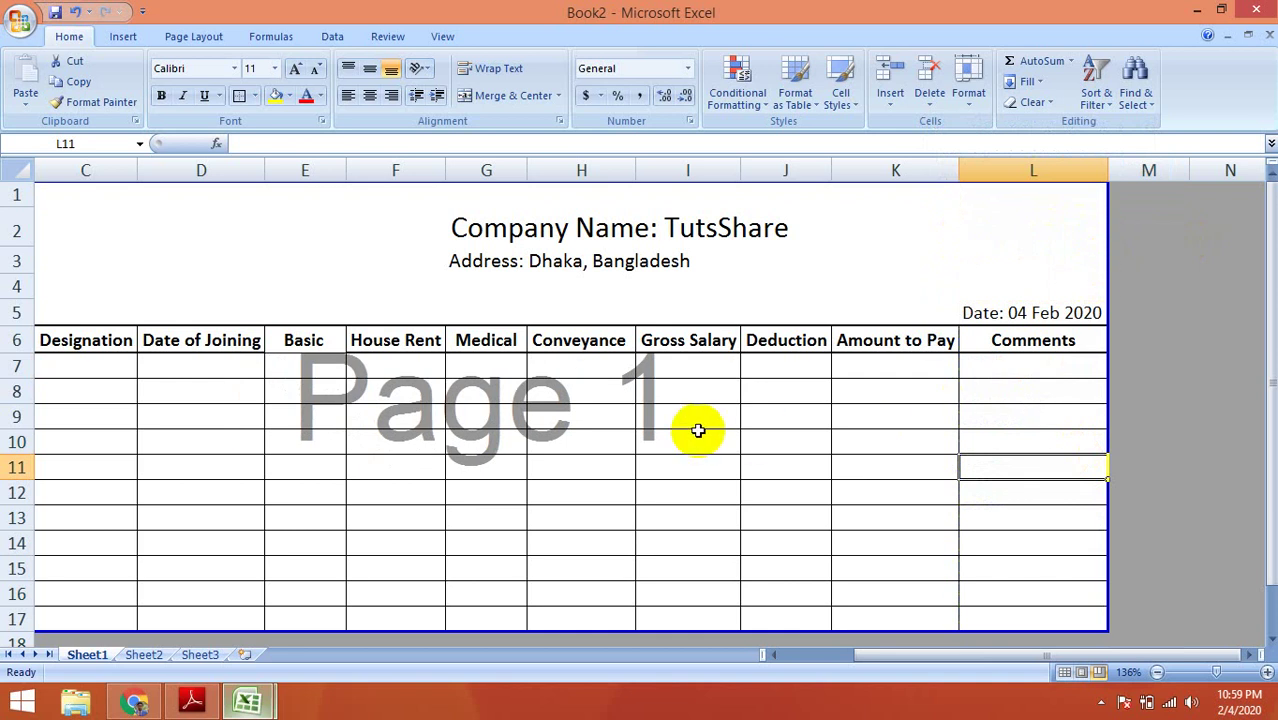
{"action": "scroll", "coordinate": [416, 508], "scroll_direction": "down", "scroll_amount": 3}
{"action": "scroll", "coordinate": [494, 502], "scroll_direction": "up", "scroll_amount": 3}
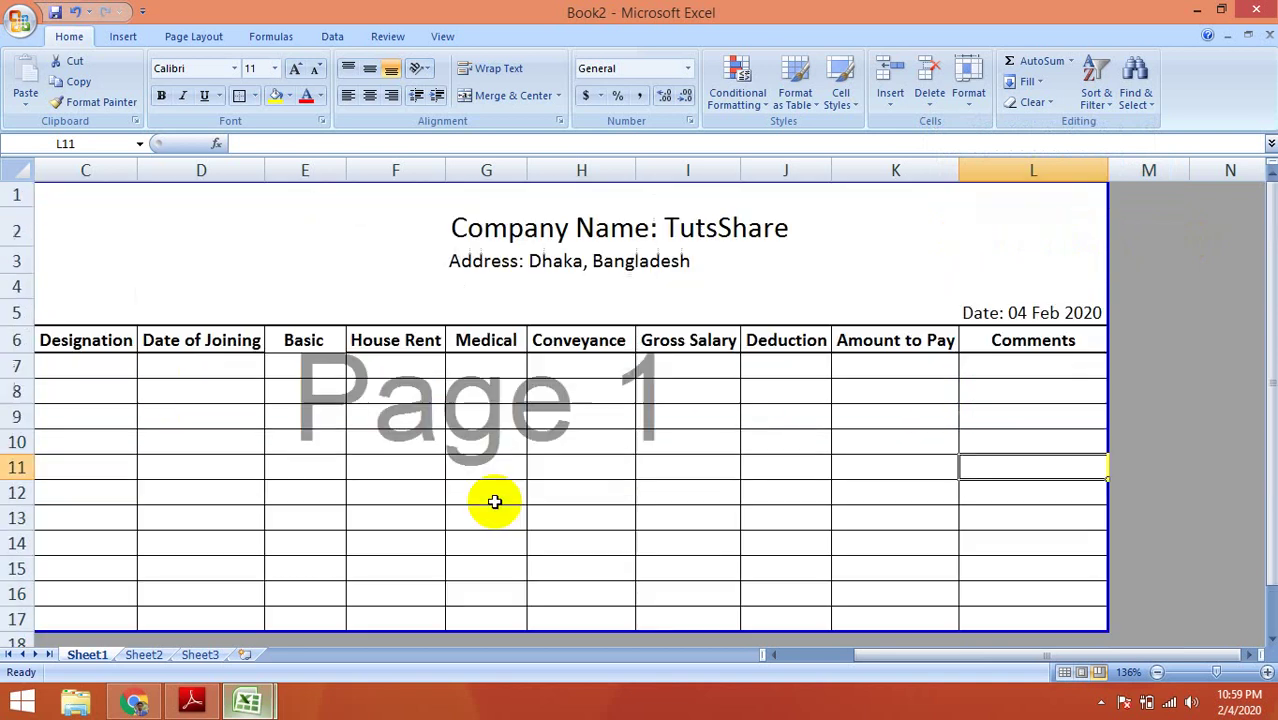
Extend the lower boundary of the page 1 print area from row 17 down to row 20.
{"action": "left_click", "coordinate": [705, 465]}
{"action": "scroll", "coordinate": [476, 629], "scroll_direction": "down", "scroll_amount": 2}
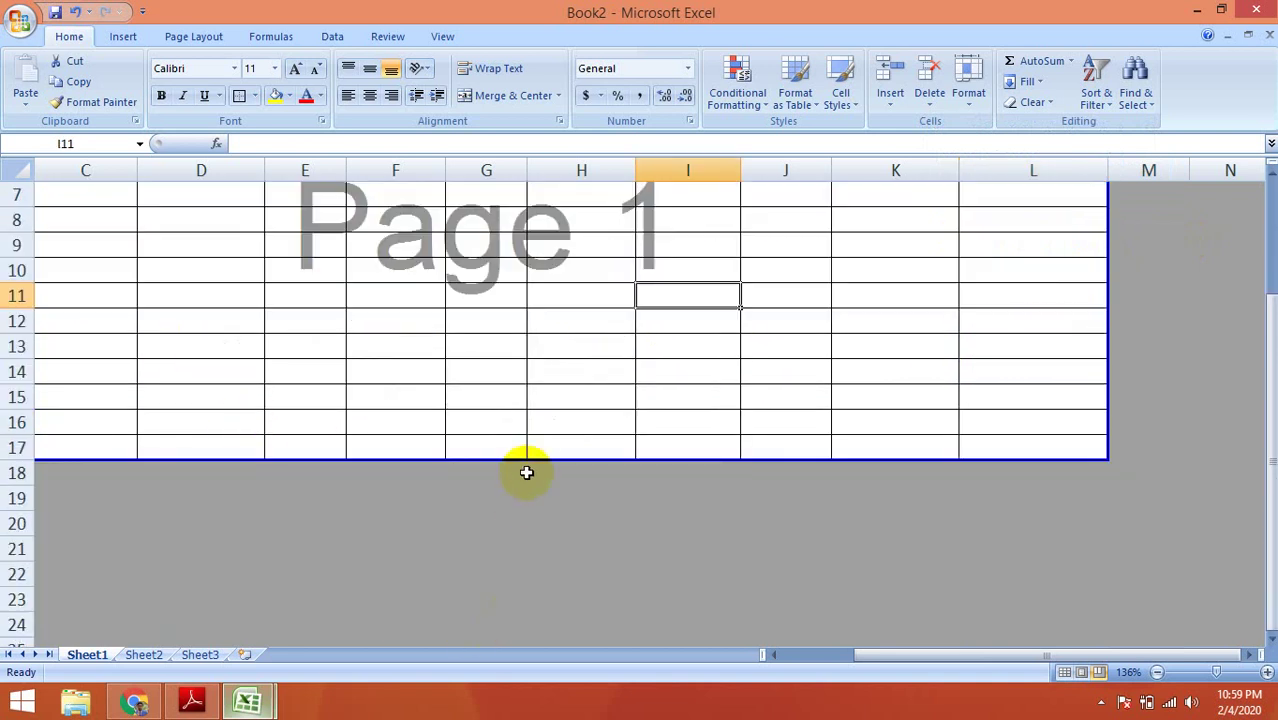
{"action": "left_click_drag", "start_coordinate": [528, 461], "coordinate": [540, 535]}
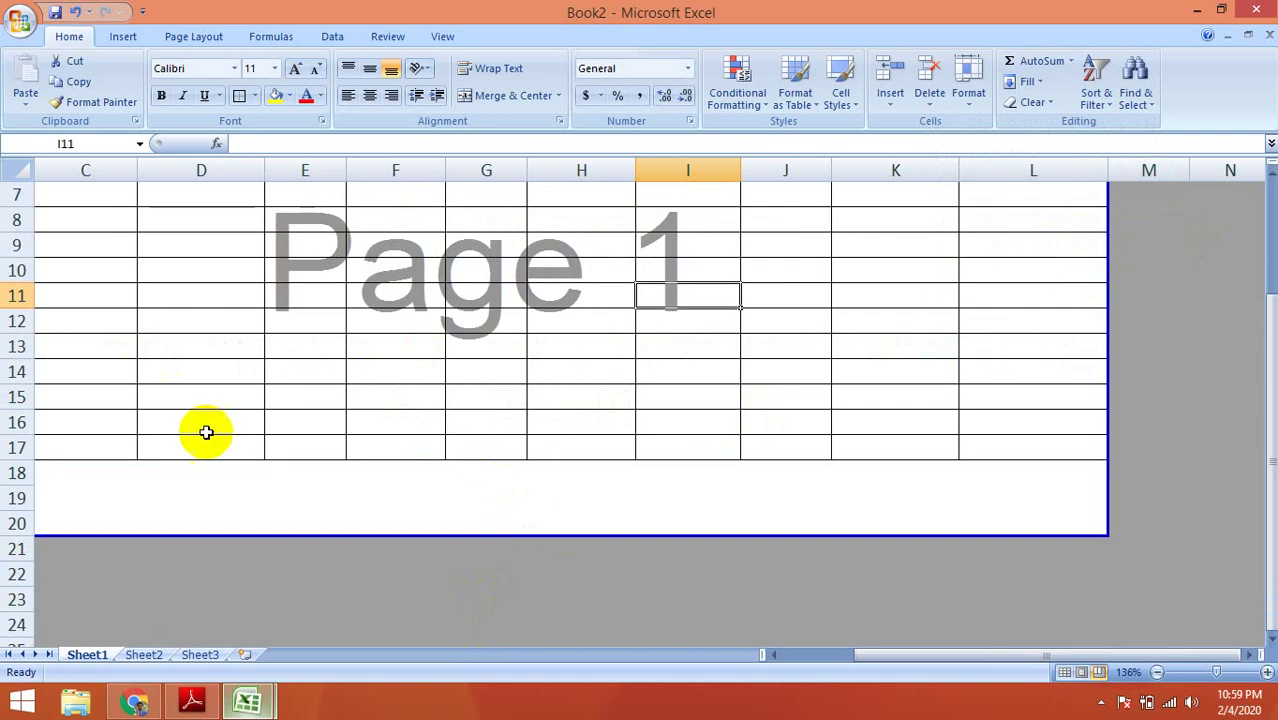
{"action": "scroll", "coordinate": [114, 485], "scroll_direction": "up", "scroll_amount": 2}
{"action": "left_click", "coordinate": [600, 392]}
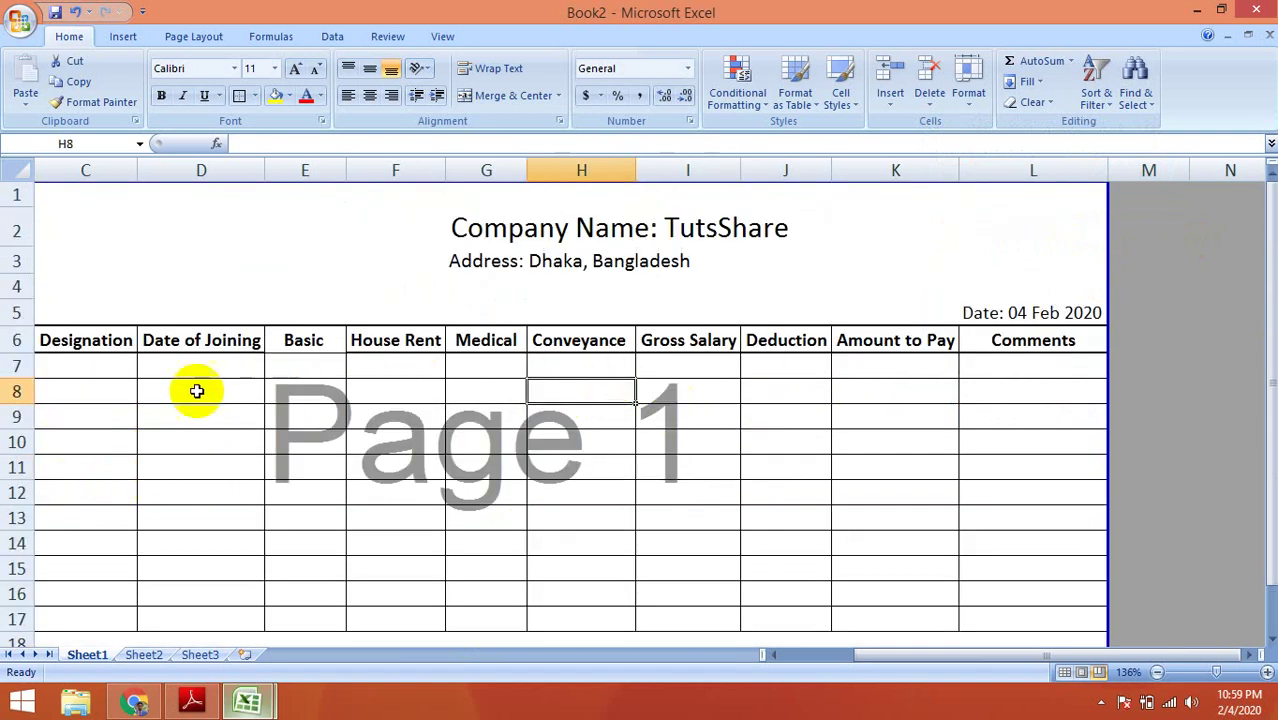
{"action": "double_click", "coordinate": [264, 171]}
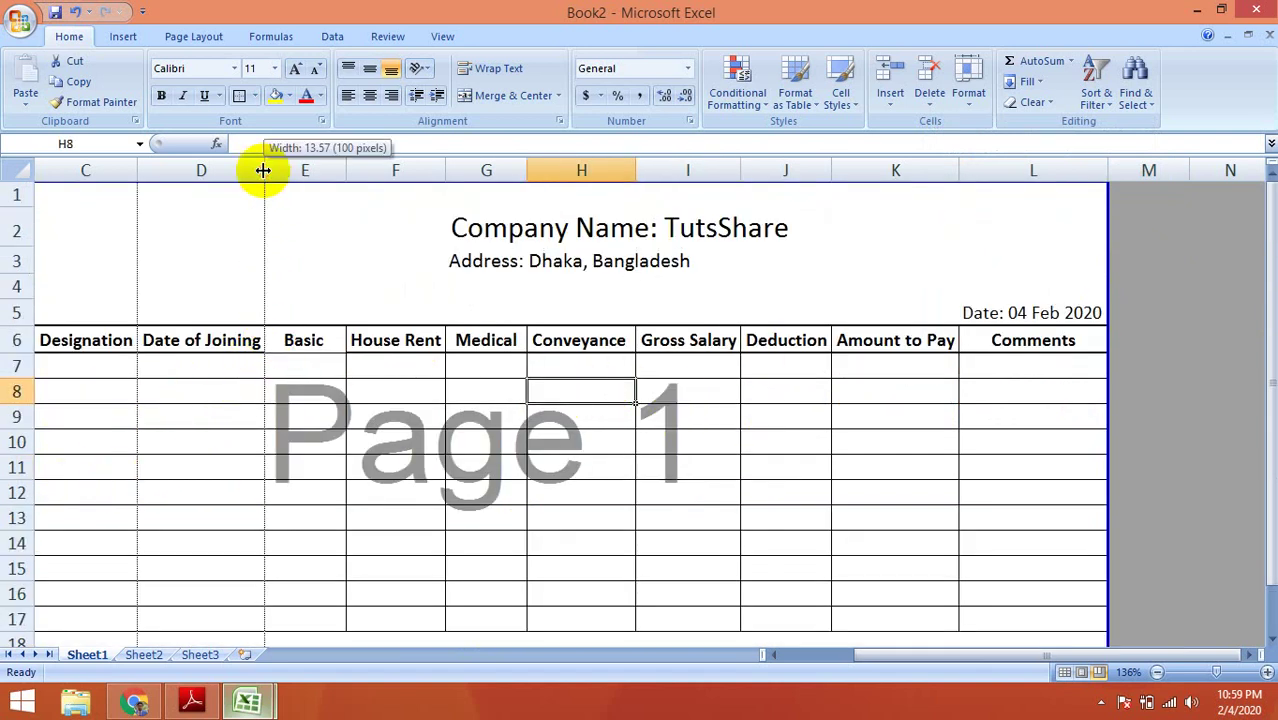
{"action": "scroll", "coordinate": [284, 231], "scroll_direction": "down", "scroll_amount": 1}
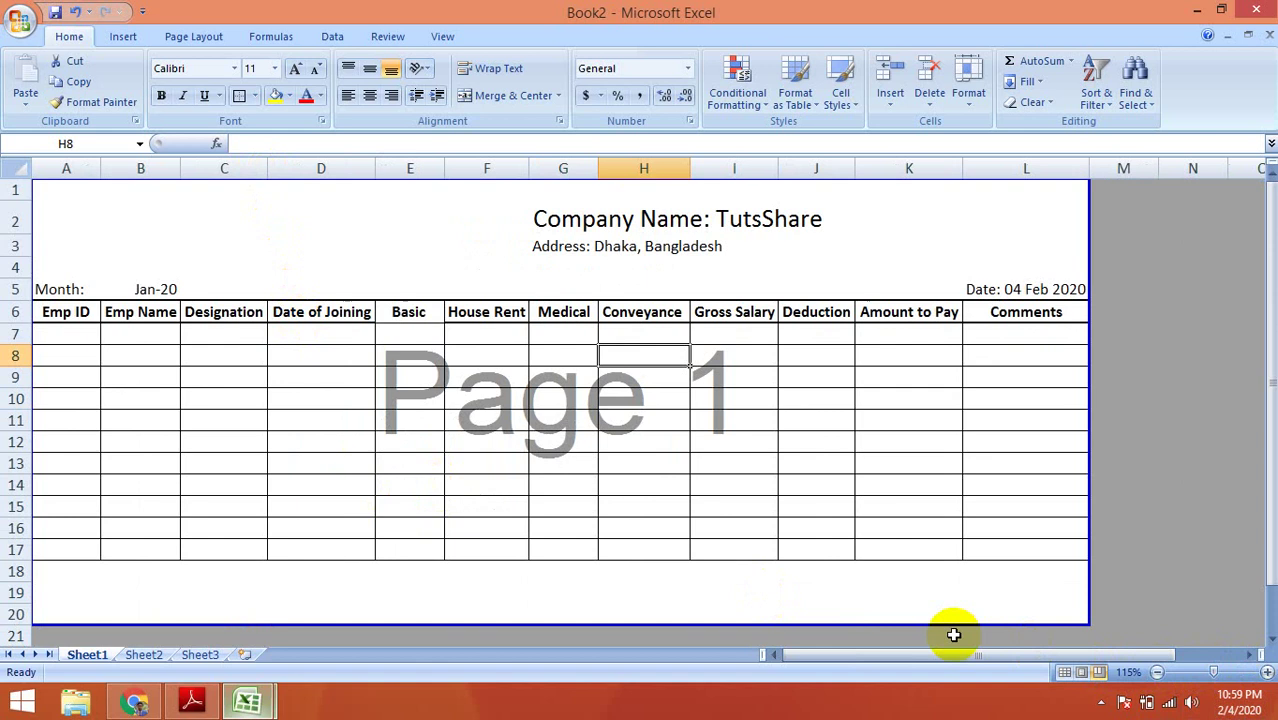
{"action": "scroll", "coordinate": [948, 638], "scroll_direction": "down", "scroll_amount": 3}
{"action": "scroll", "coordinate": [948, 638], "scroll_direction": "up", "scroll_amount": 3}
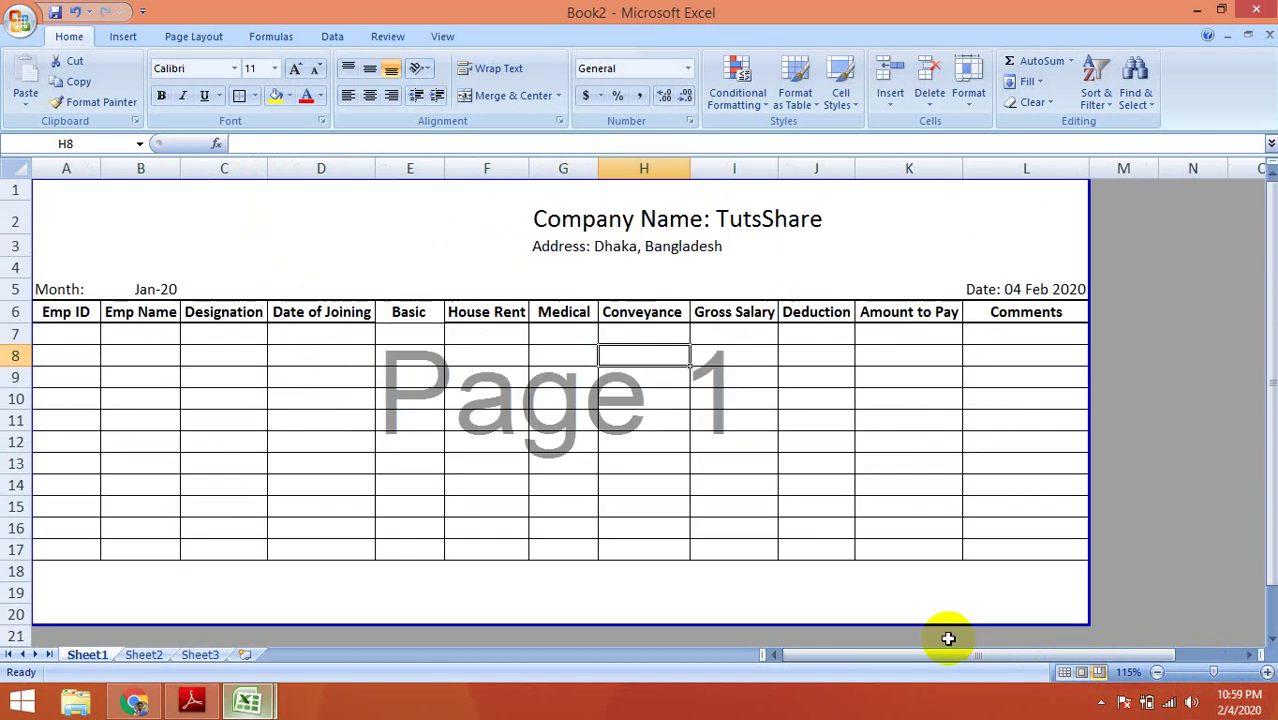
{"action": "scroll", "coordinate": [948, 638], "scroll_direction": "down", "scroll_amount": 4}
{"action": "scroll", "coordinate": [948, 638], "scroll_direction": "up", "scroll_amount": 4}
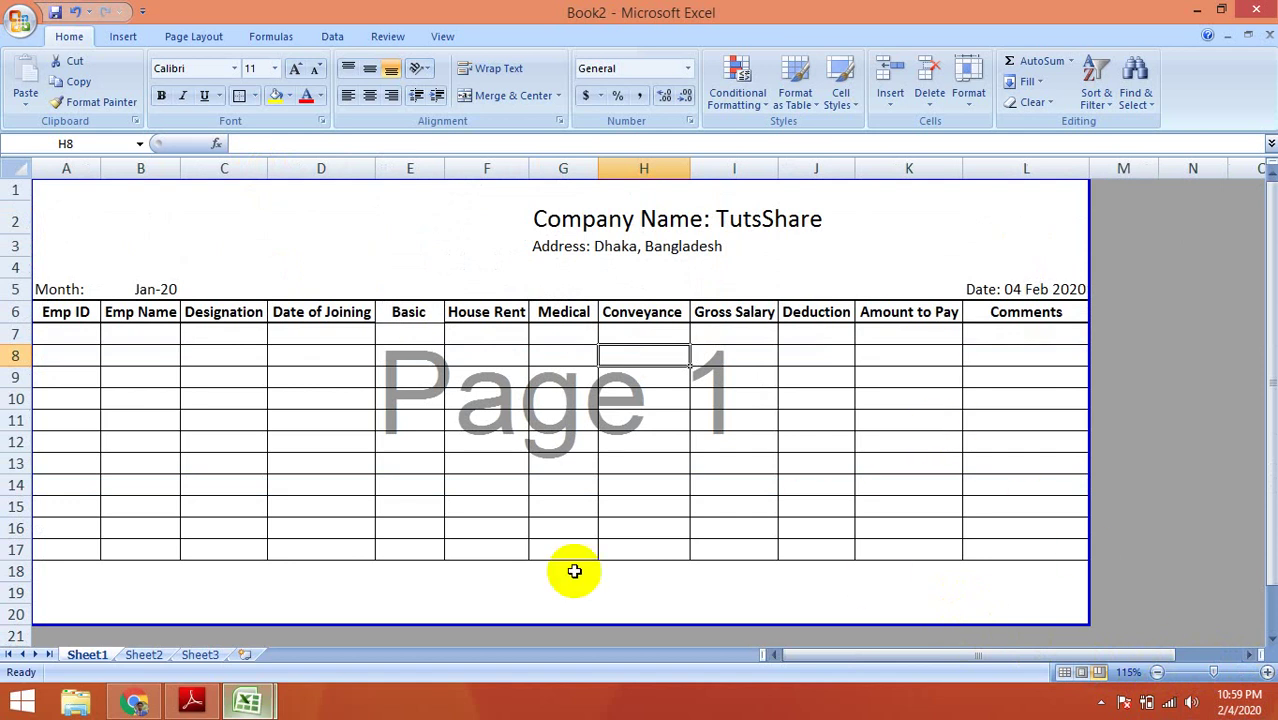
Copy the employee rows from Emp ID through Date of Joining (A7:D24) in Book1 and paste them into Book2 at cell A7.
{"action": "left_click", "coordinate": [265, 697]}
{"action": "left_click", "coordinate": [165, 586]}
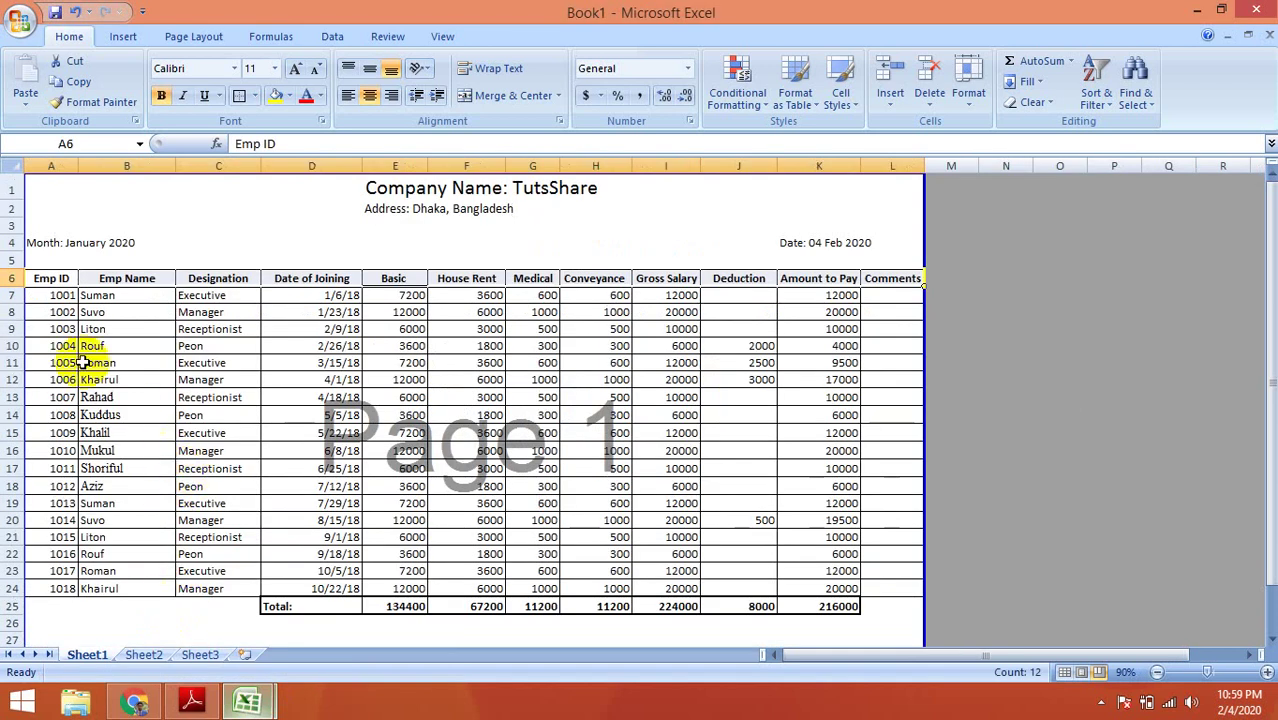
{"action": "left_click_drag", "start_coordinate": [62, 295], "coordinate": [337, 591]}
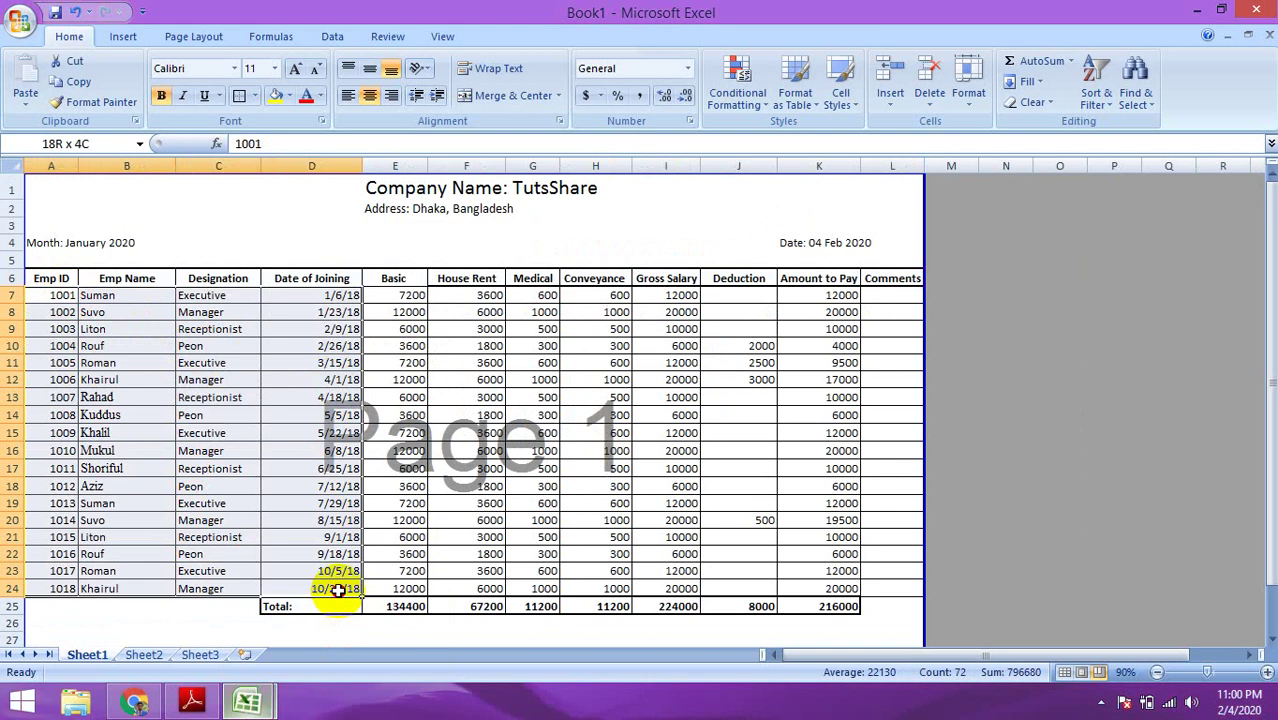
{"action": "key", "text": "ctrl+c"}
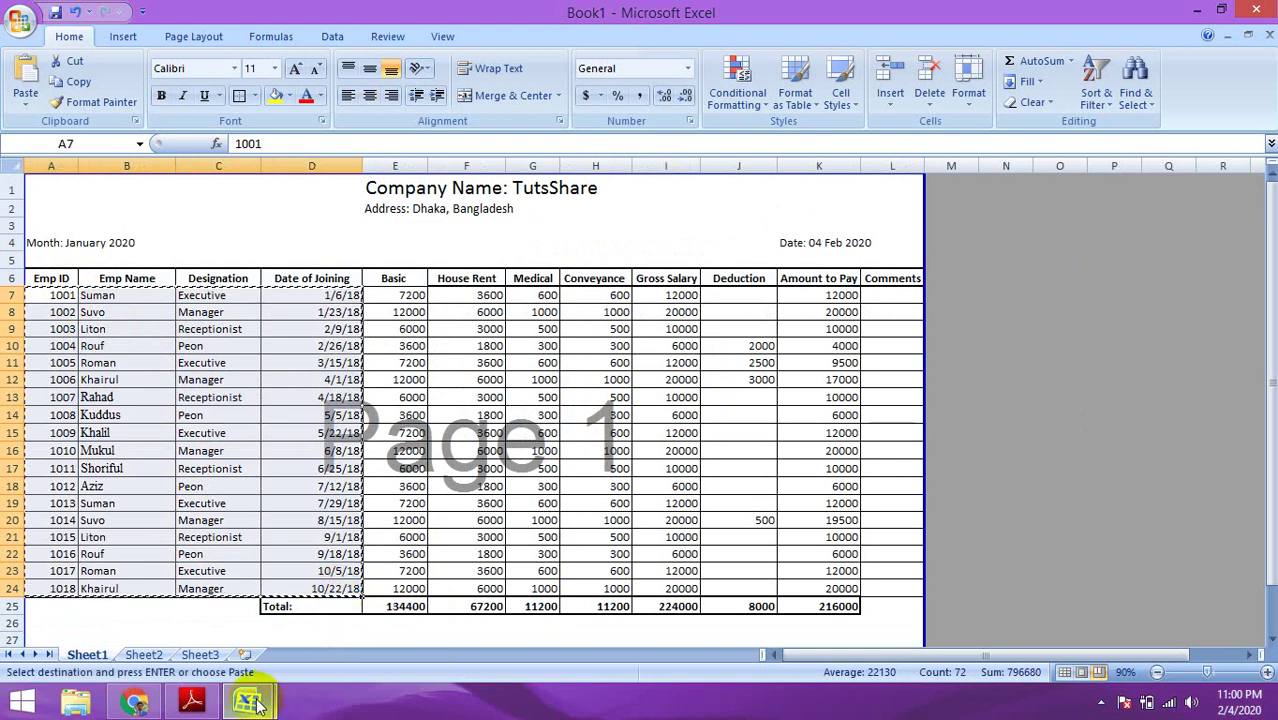
{"action": "mouse_move", "coordinate": [255, 703]}
{"action": "left_click", "coordinate": [307, 610]}
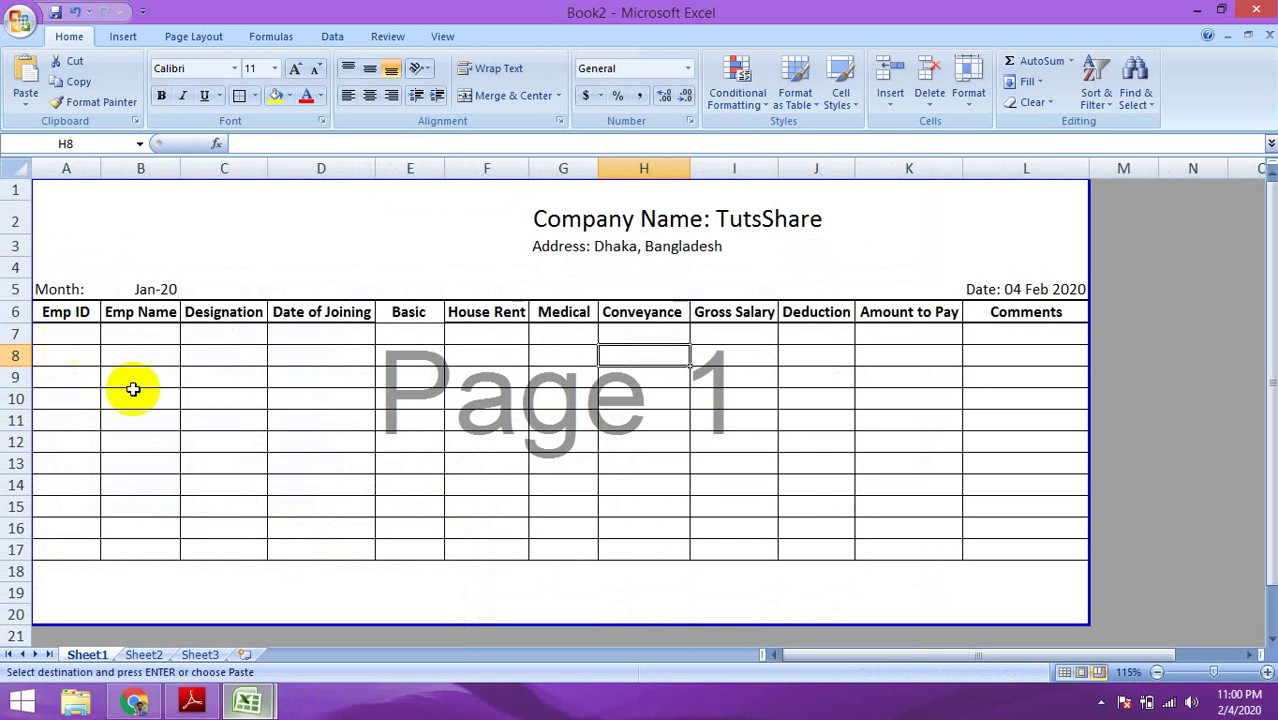
{"action": "left_click", "coordinate": [77, 330]}
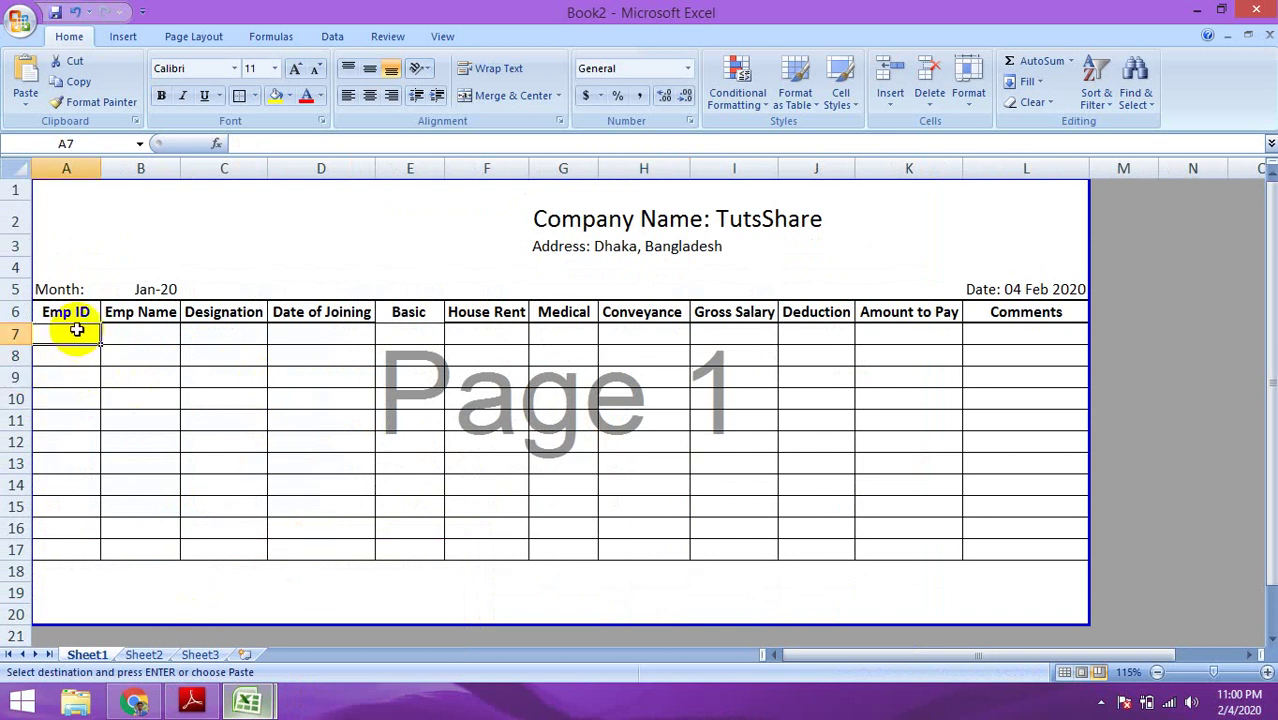
{"action": "key", "text": "ctrl+v"}
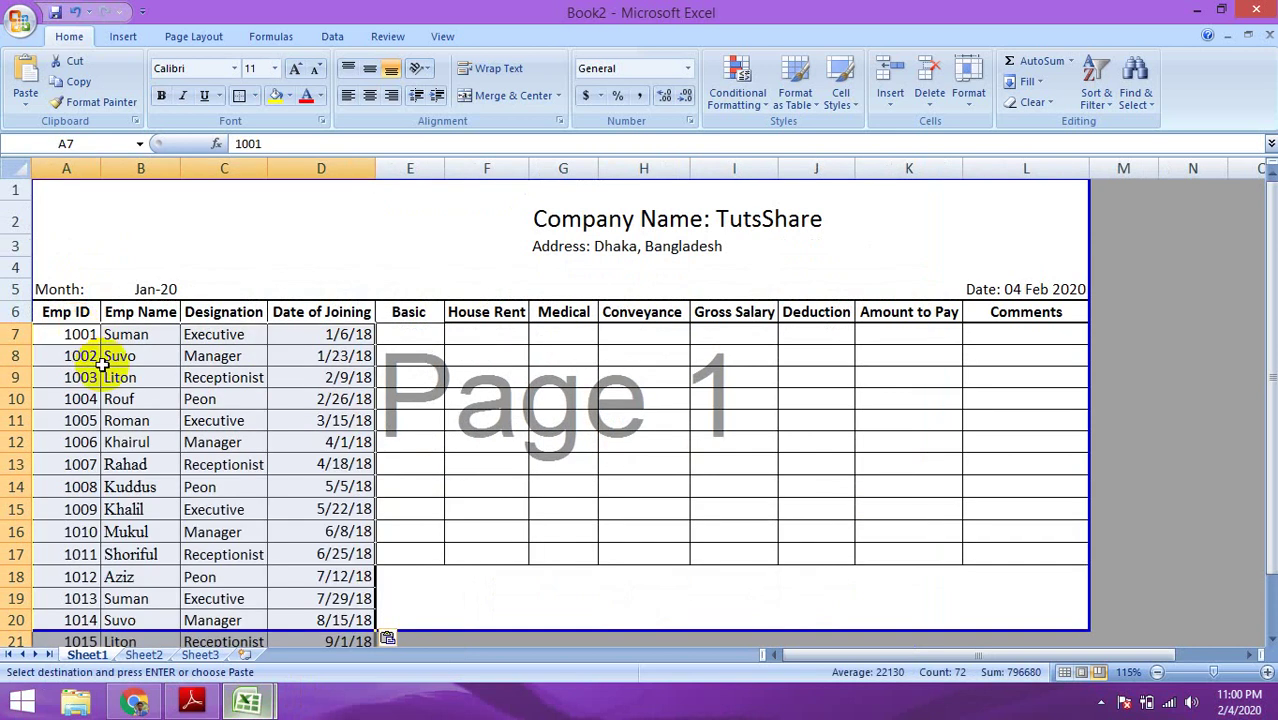
Extend the lower print area boundary to row 24 to include all the pasted employee rows.
{"action": "scroll", "coordinate": [442, 510], "scroll_direction": "down", "scroll_amount": 3}
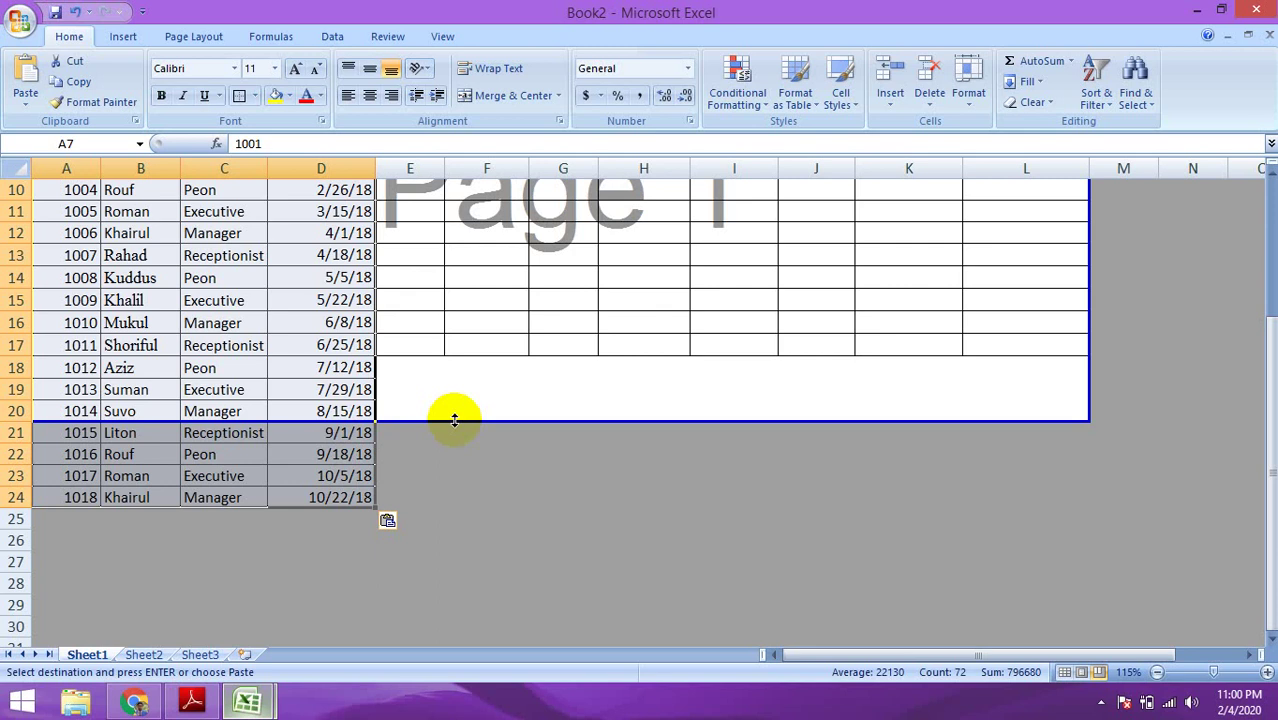
{"action": "left_click_drag", "start_coordinate": [454, 420], "coordinate": [454, 513]}
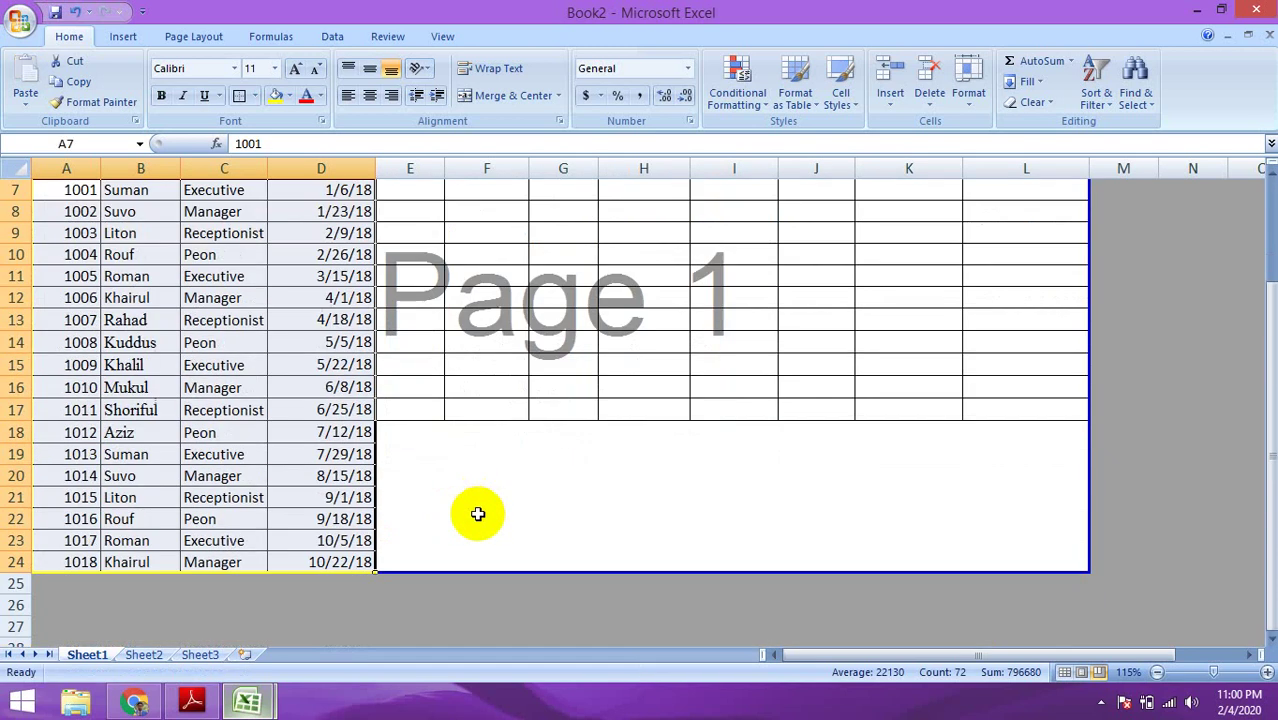
{"action": "left_click", "coordinate": [478, 498]}
Apply All Borders to the range A17:L24 at the end of the salary table.
{"action": "left_click_drag", "start_coordinate": [80, 410], "coordinate": [1045, 560]}
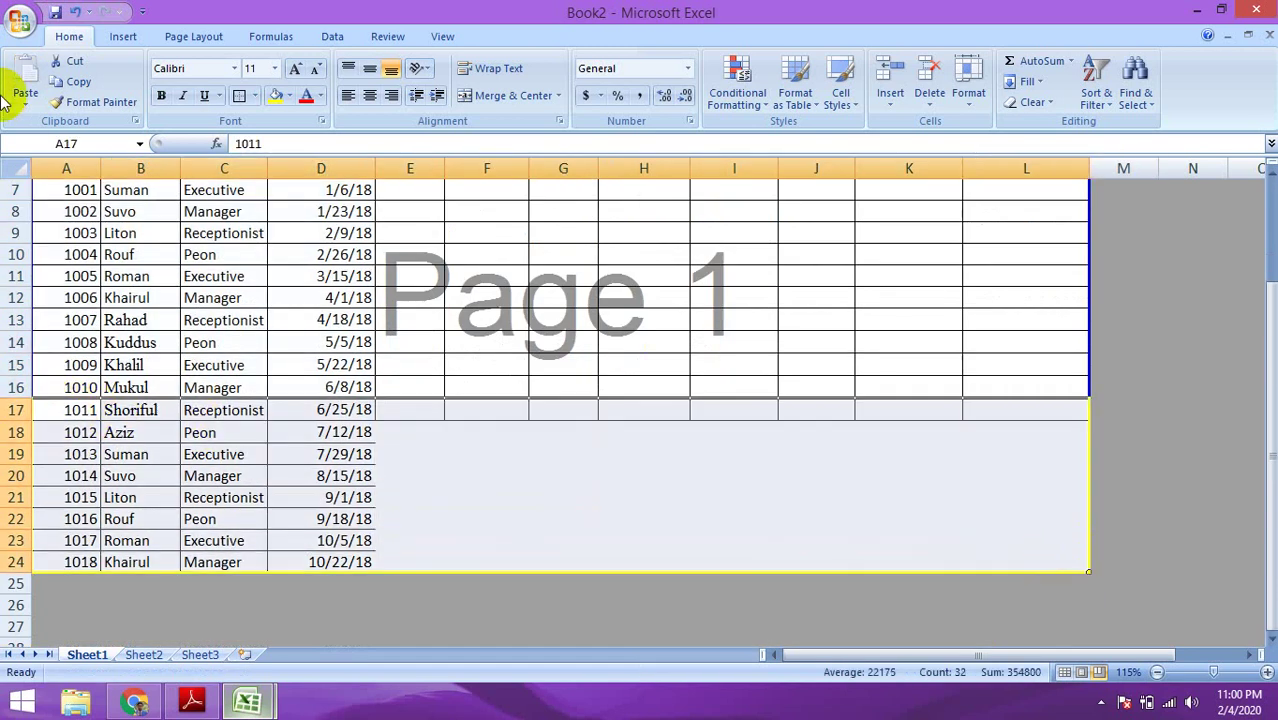
{"action": "left_click", "coordinate": [254, 95]}
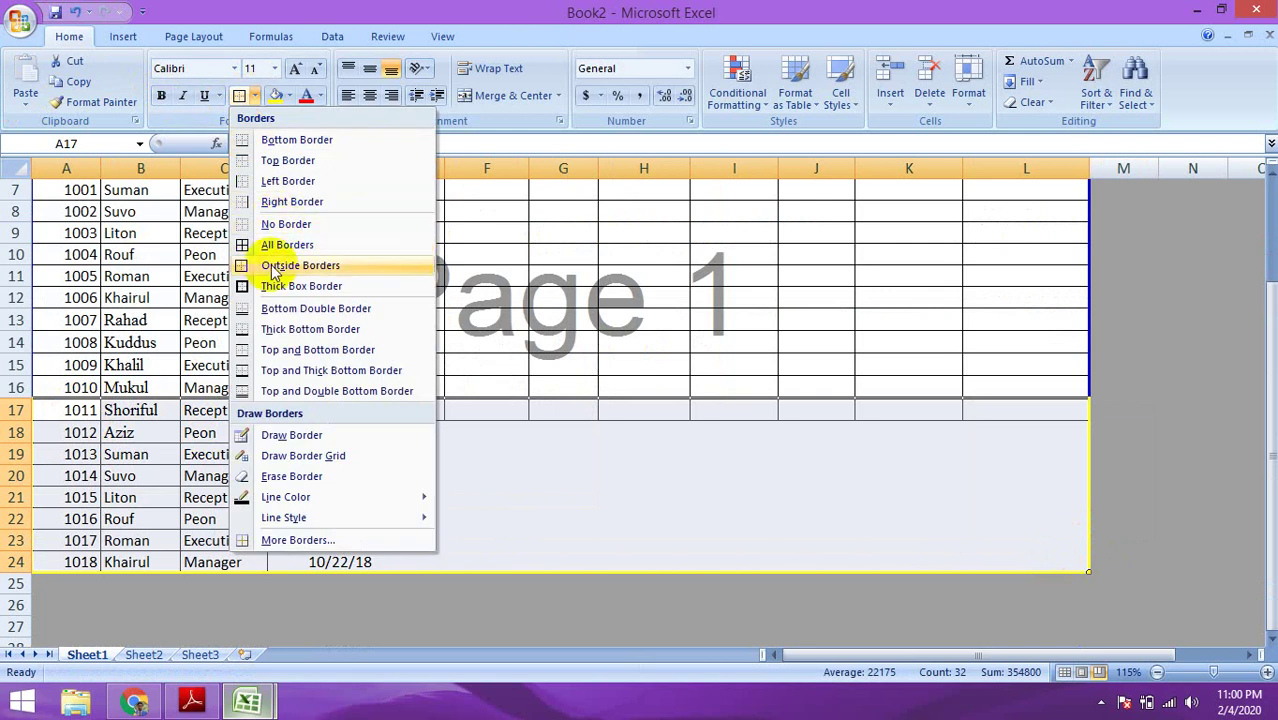
{"action": "left_click", "coordinate": [246, 244]}
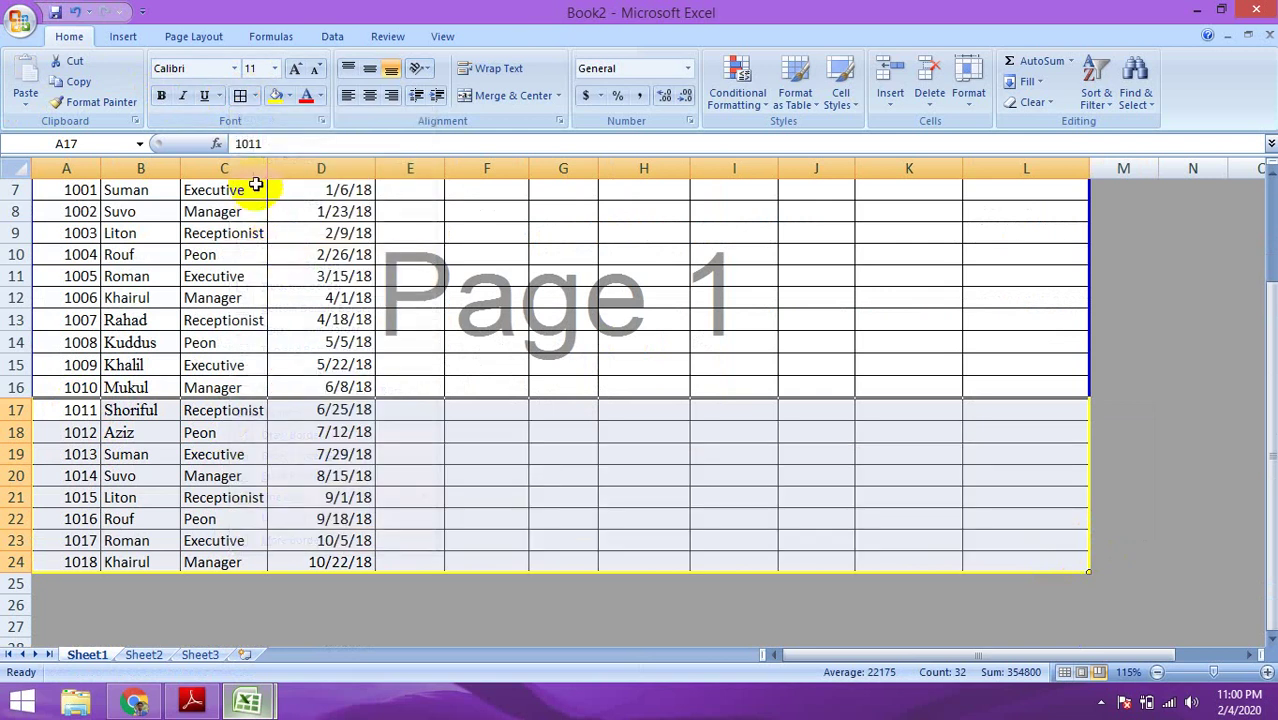
{"action": "left_click", "coordinate": [535, 401]}
{"action": "scroll", "coordinate": [422, 483], "scroll_direction": "up", "scroll_amount": 2}
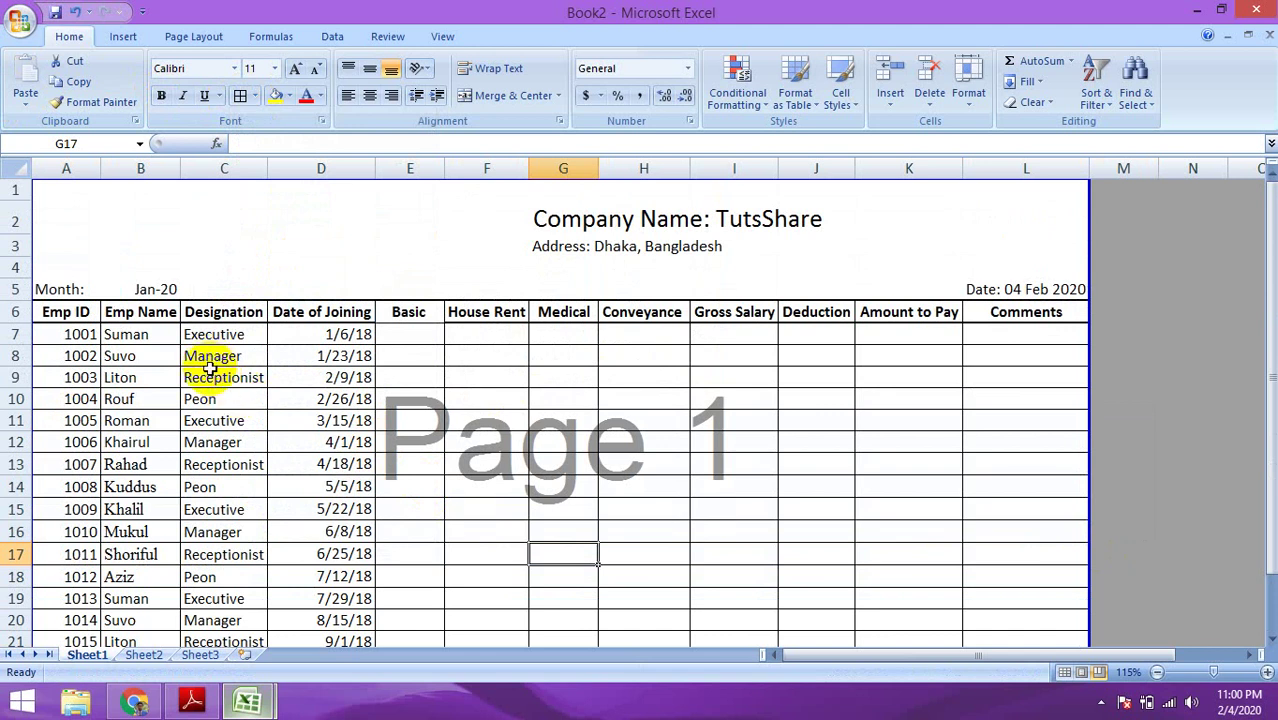
Open the cell formatting settings for the Month value in cell B5.
{"action": "double_click", "coordinate": [140, 289]}
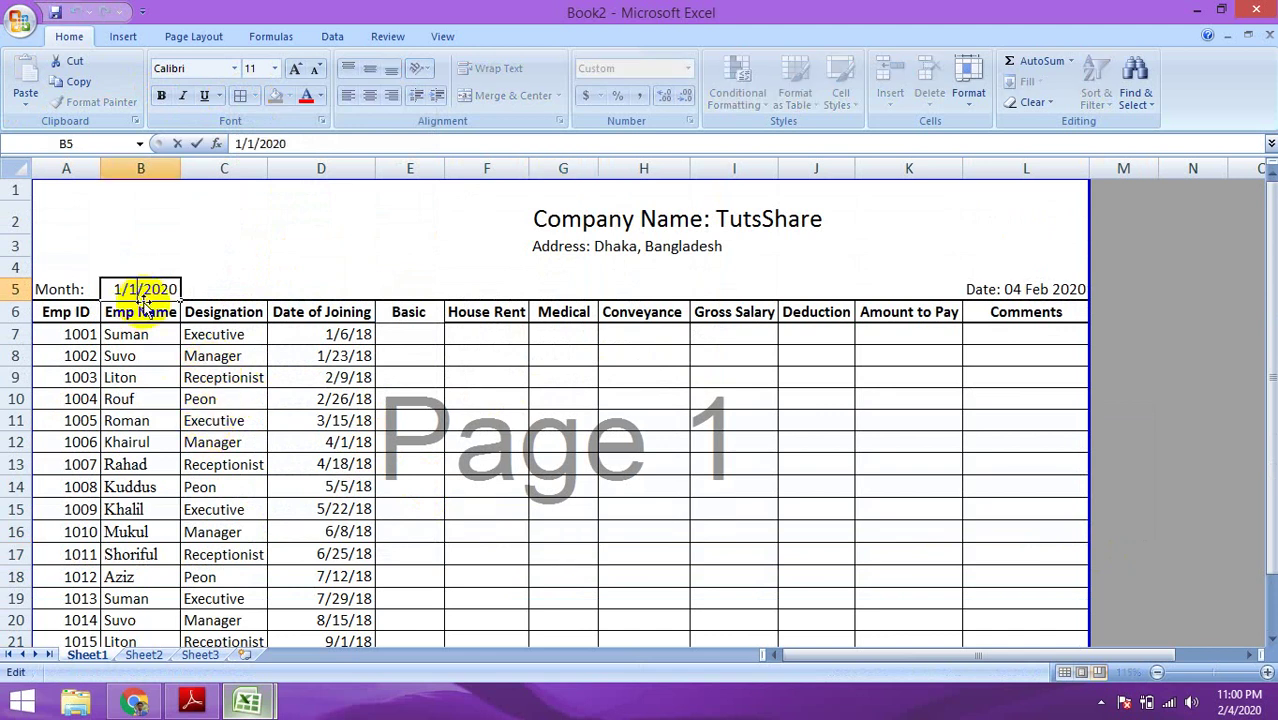
{"action": "left_click", "coordinate": [150, 420]}
{"action": "left_click", "coordinate": [145, 289]}
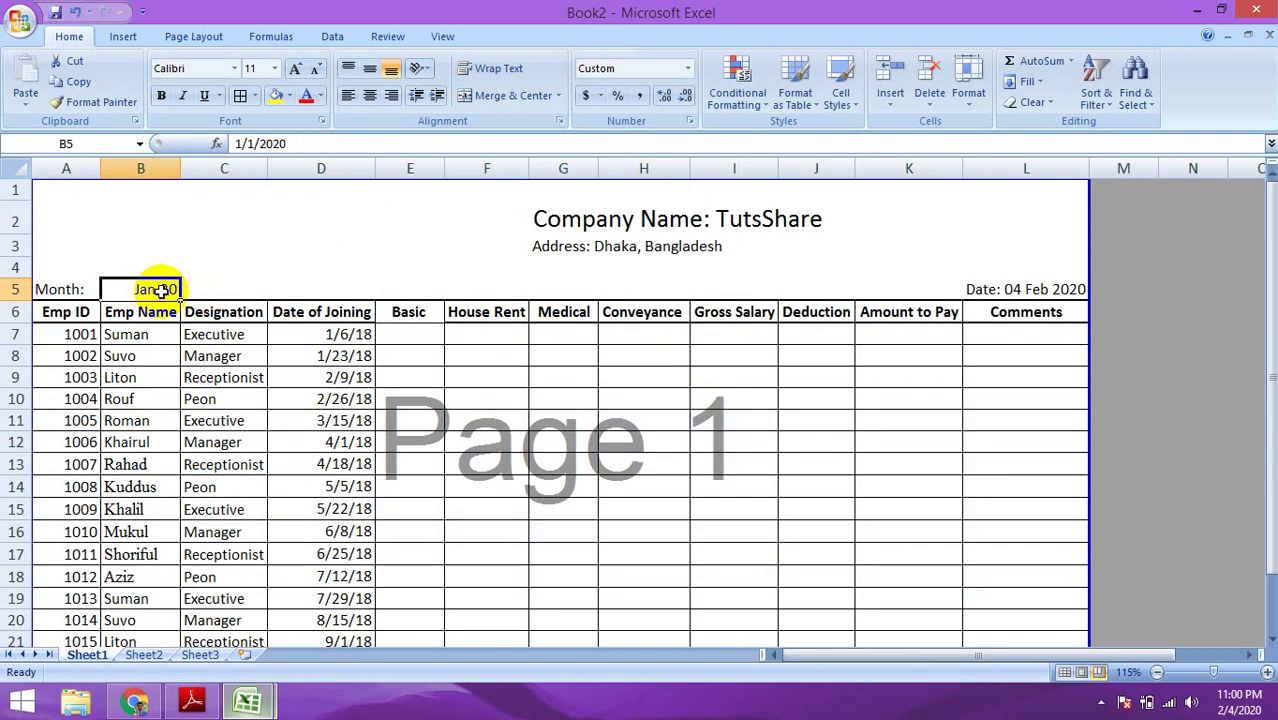
{"action": "right_click", "coordinate": [160, 290]}
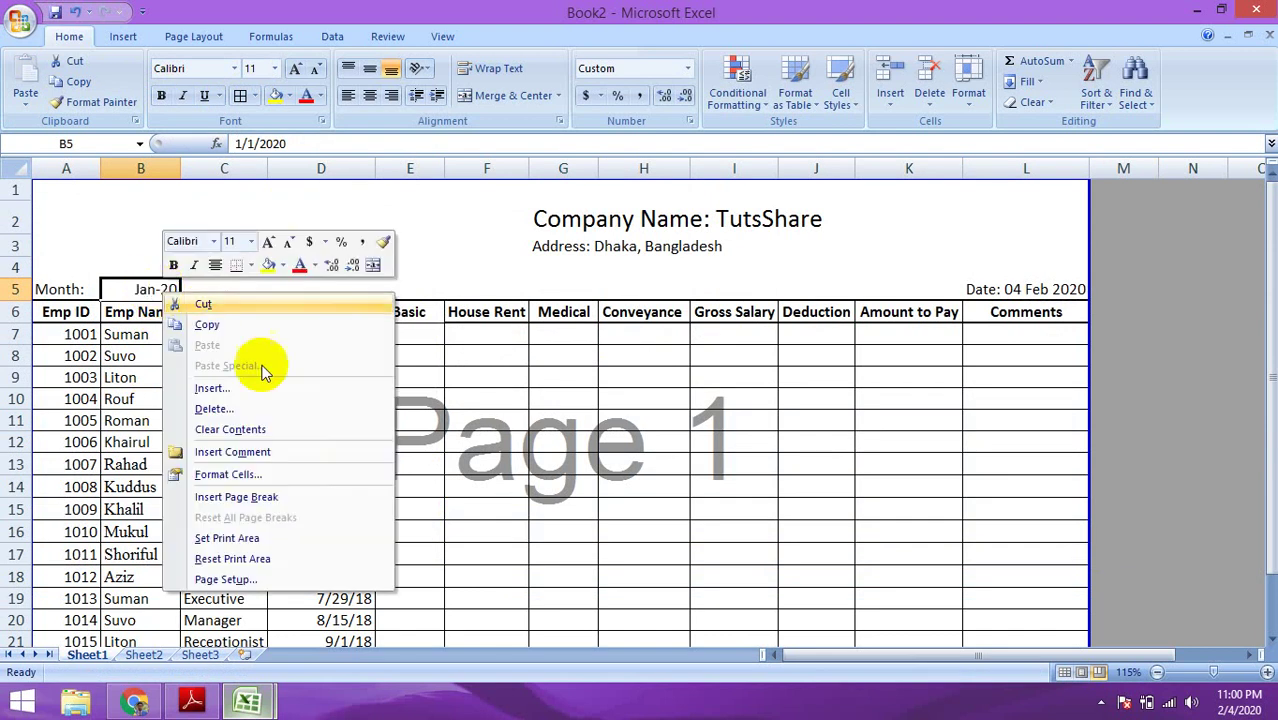
{"action": "left_click", "coordinate": [230, 476]}
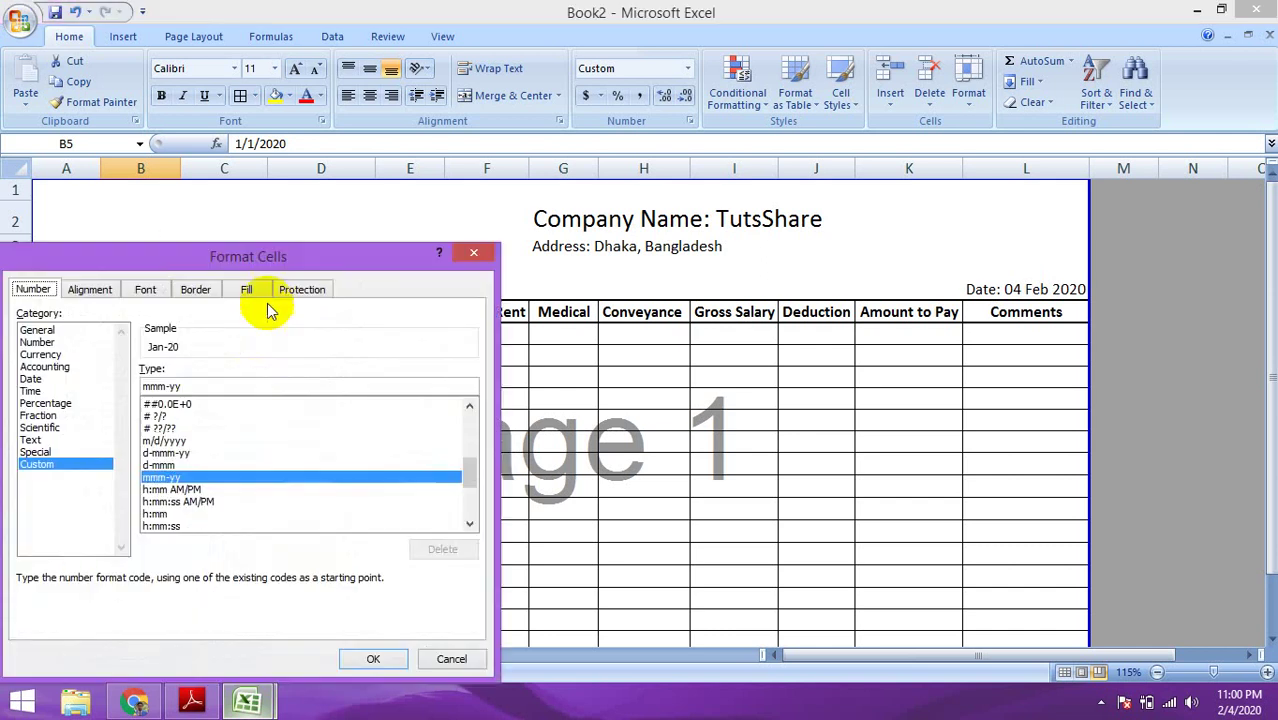
{"action": "left_click_drag", "start_coordinate": [283, 270], "coordinate": [665, 288]}
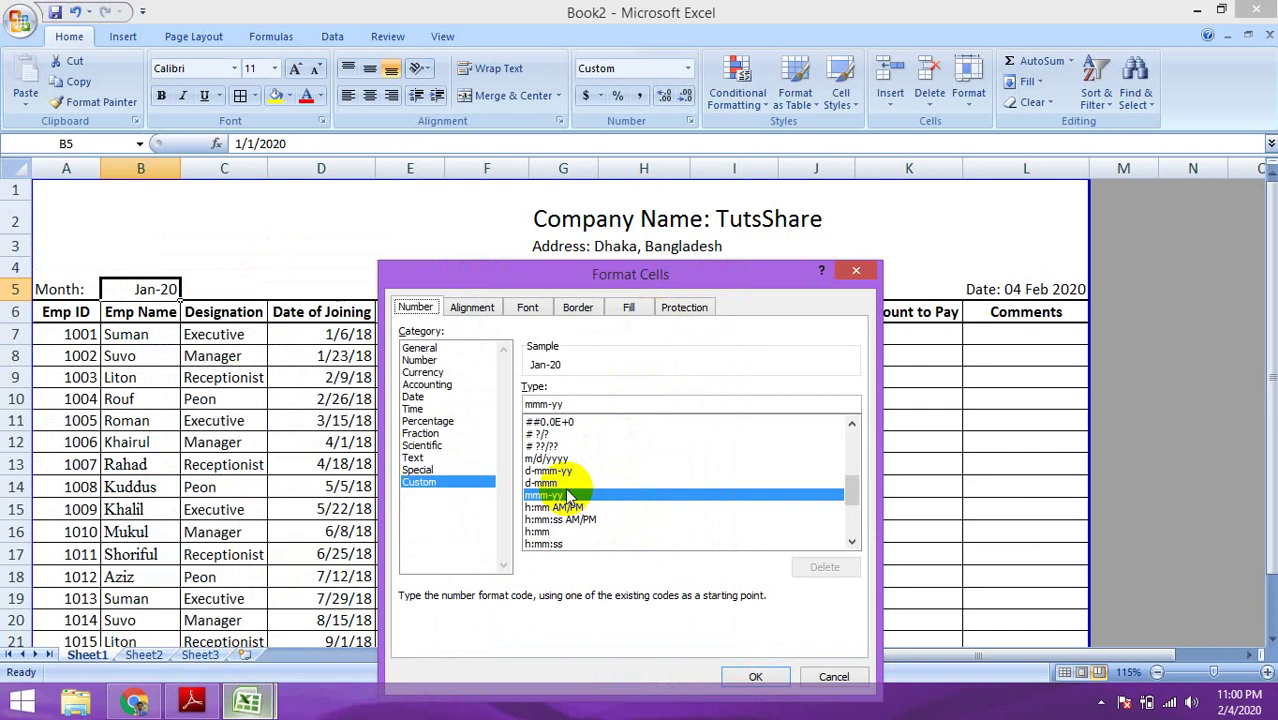
Look through the custom number formats for the Month cell and preview the m/d/yyyy format.
{"action": "scroll", "coordinate": [565, 486], "scroll_direction": "down", "scroll_amount": 3}
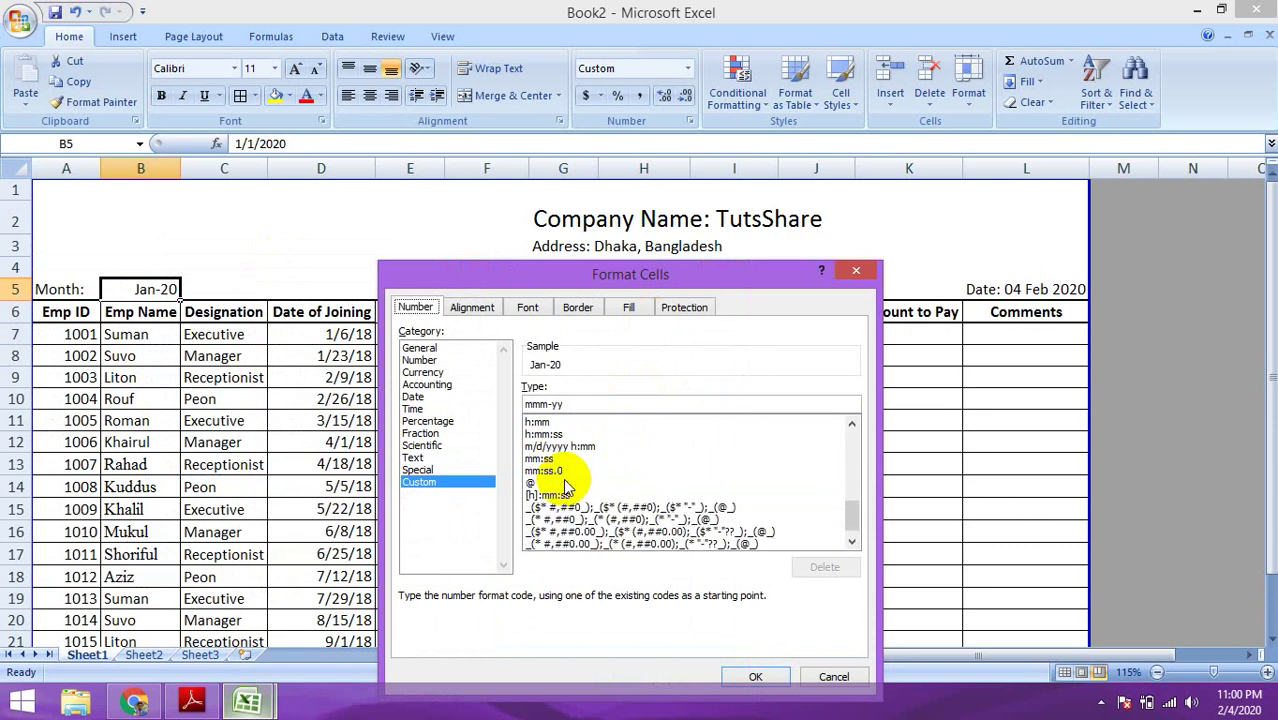
{"action": "scroll", "coordinate": [565, 486], "scroll_direction": "up", "scroll_amount": 2}
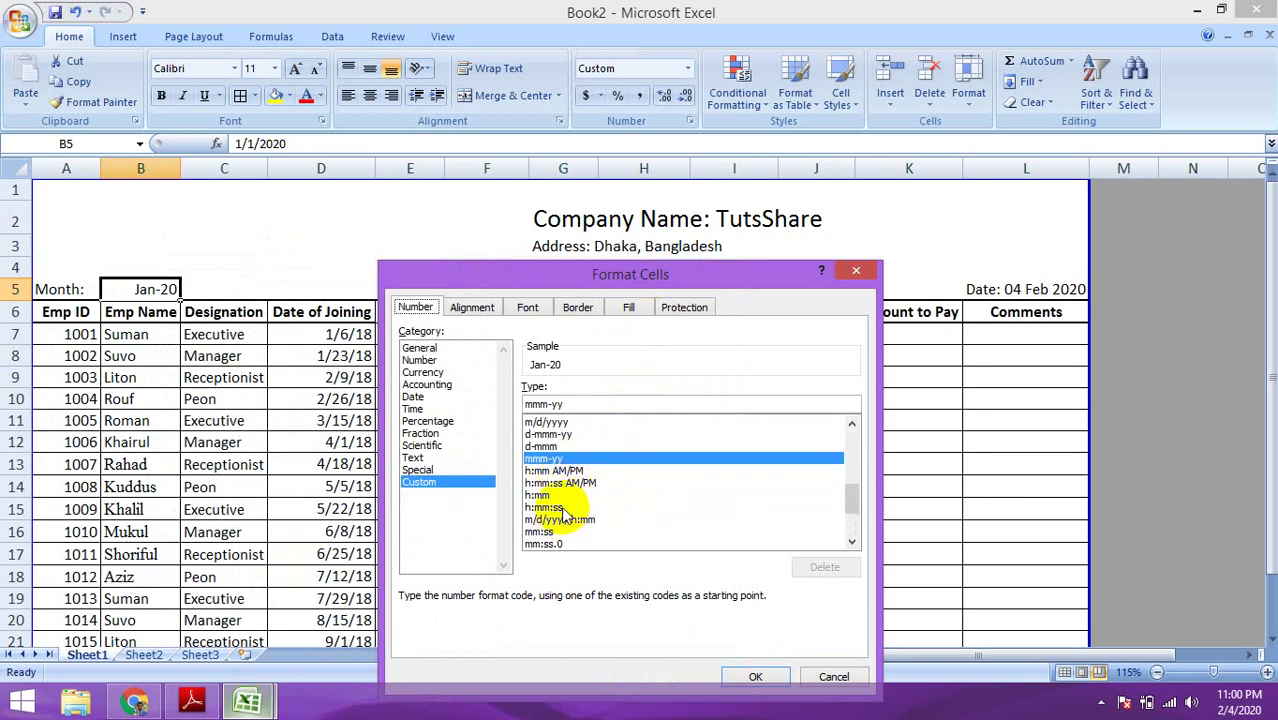
{"action": "scroll", "coordinate": [565, 515], "scroll_direction": "down", "scroll_amount": 2}
{"action": "scroll", "coordinate": [570, 520], "scroll_direction": "up", "scroll_amount": 1}
{"action": "scroll", "coordinate": [578, 530], "scroll_direction": "down", "scroll_amount": 1}
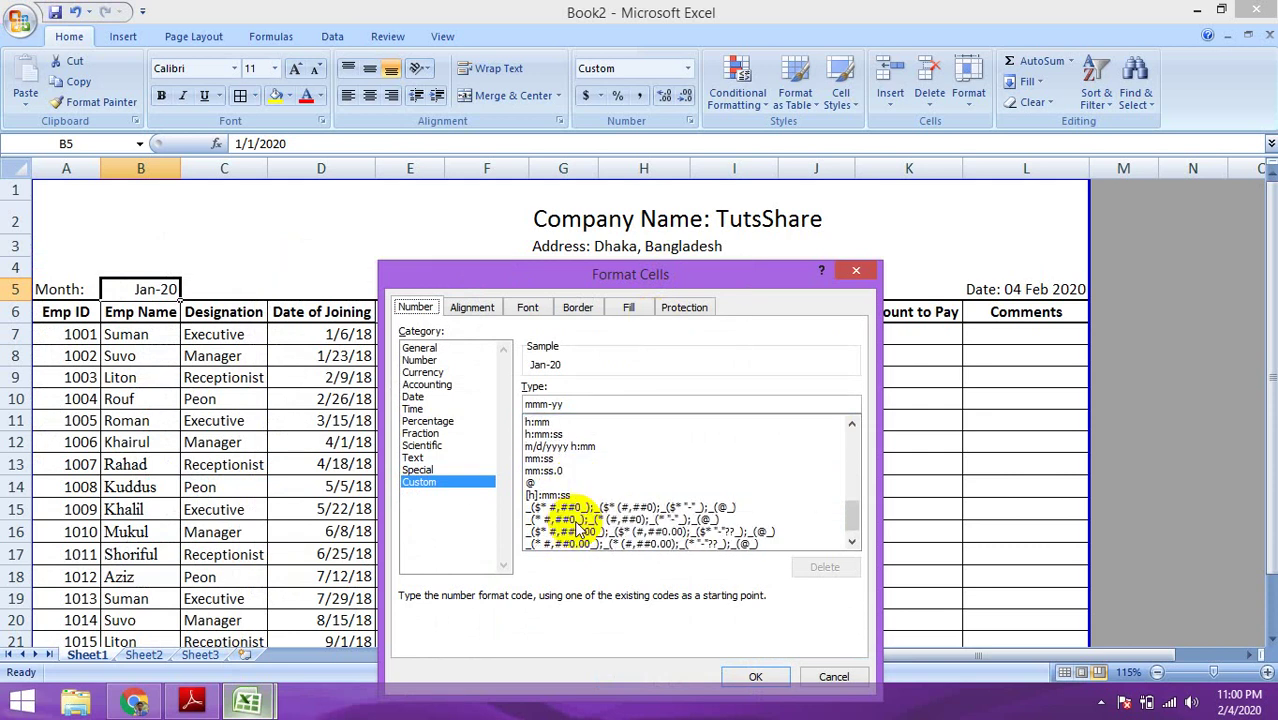
{"action": "scroll", "coordinate": [578, 530], "scroll_direction": "down", "scroll_amount": 1}
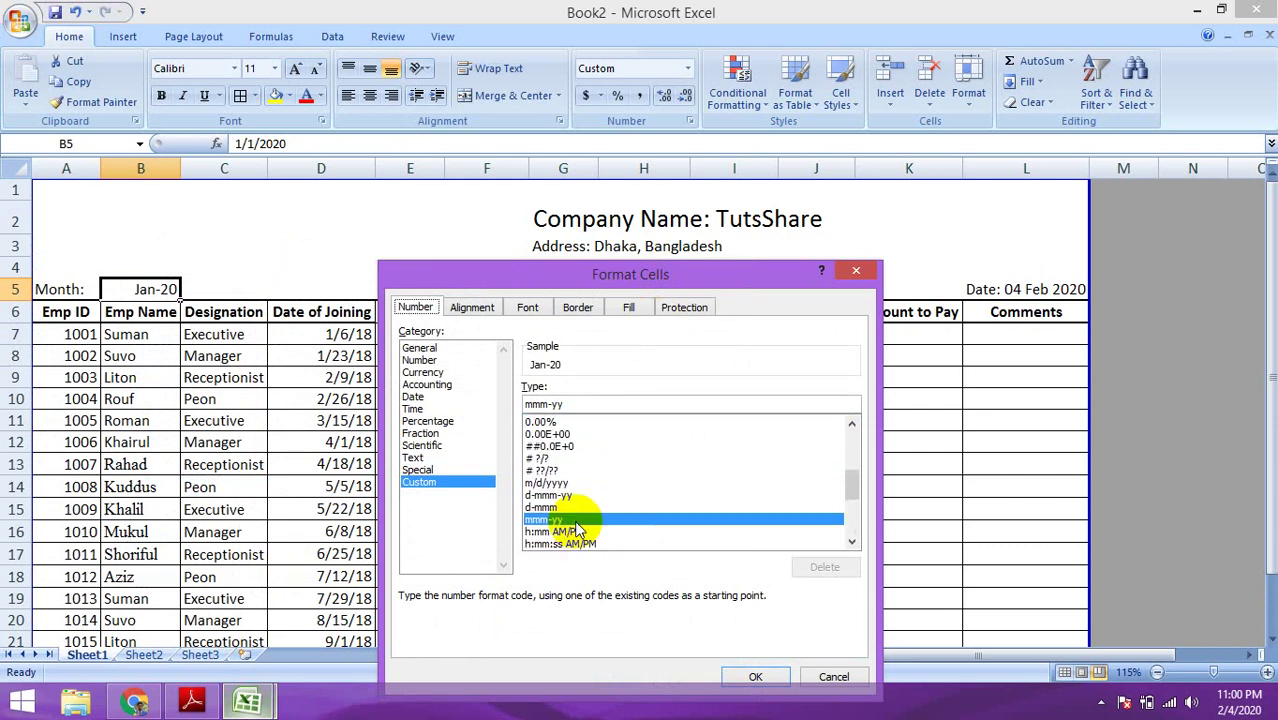
{"action": "scroll", "coordinate": [577, 527], "scroll_direction": "up", "scroll_amount": 3}
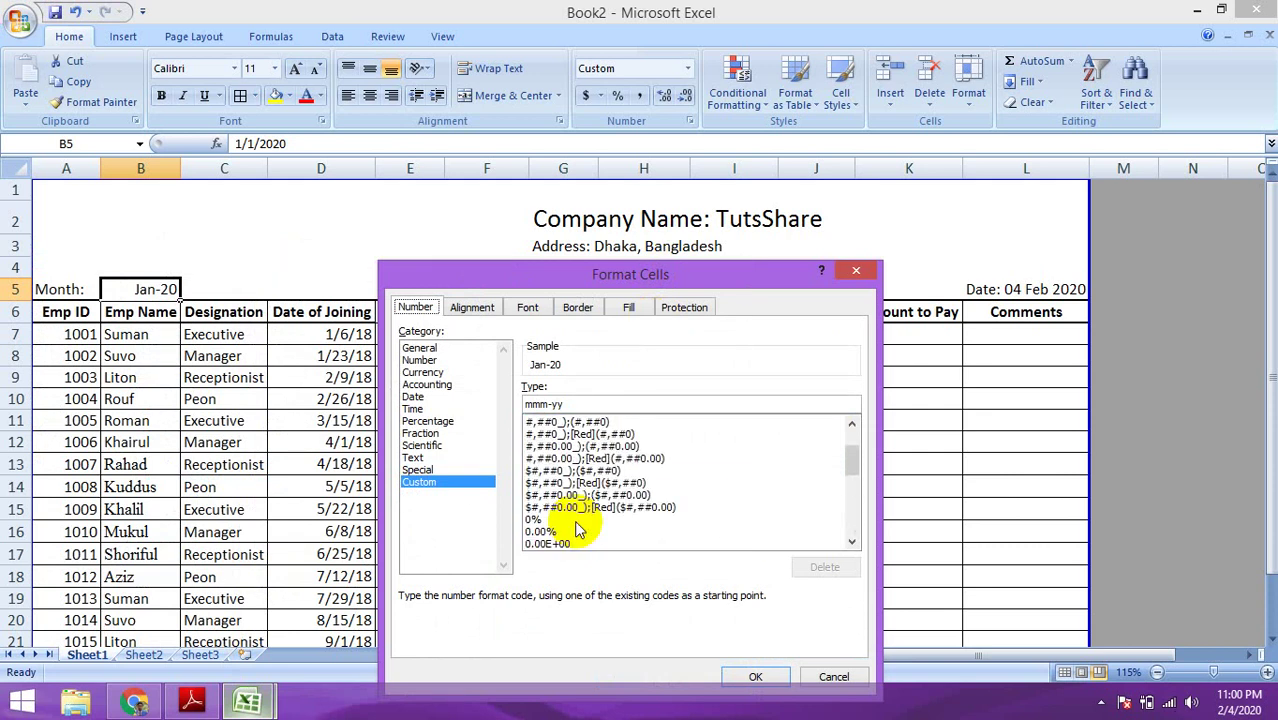
{"action": "scroll", "coordinate": [577, 528], "scroll_direction": "down", "scroll_amount": 3}
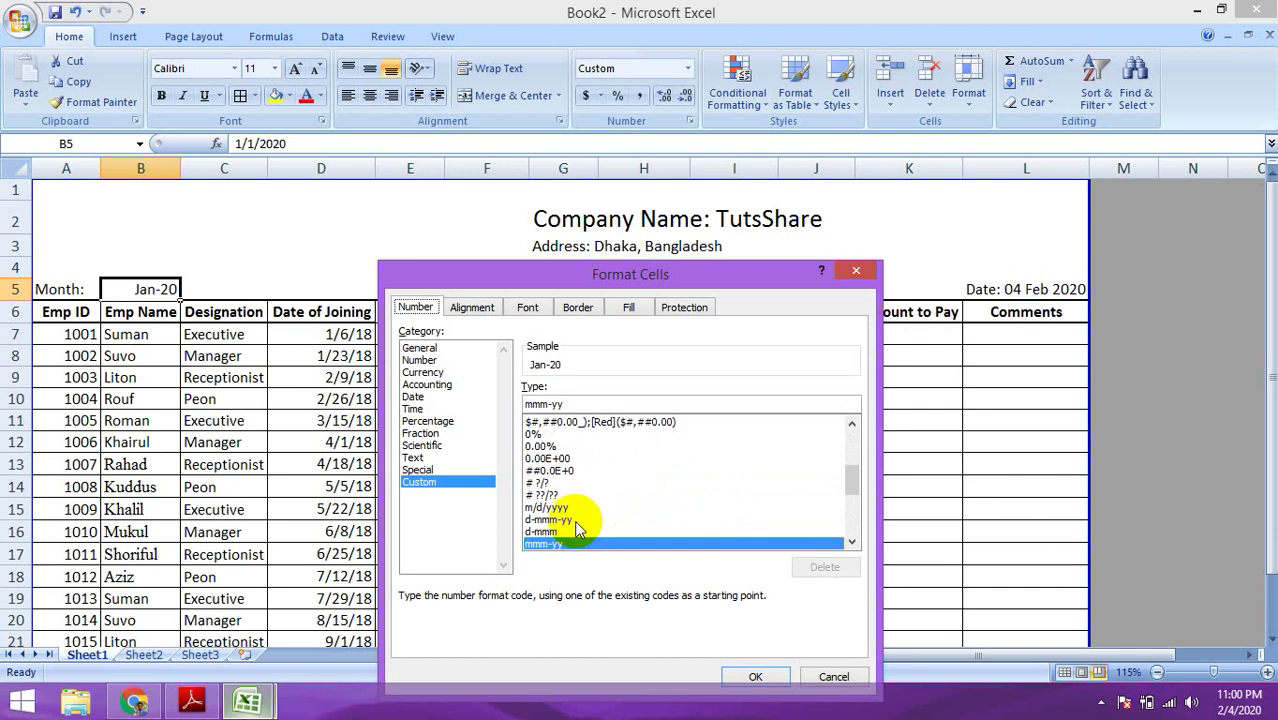
{"action": "left_click", "coordinate": [558, 508]}
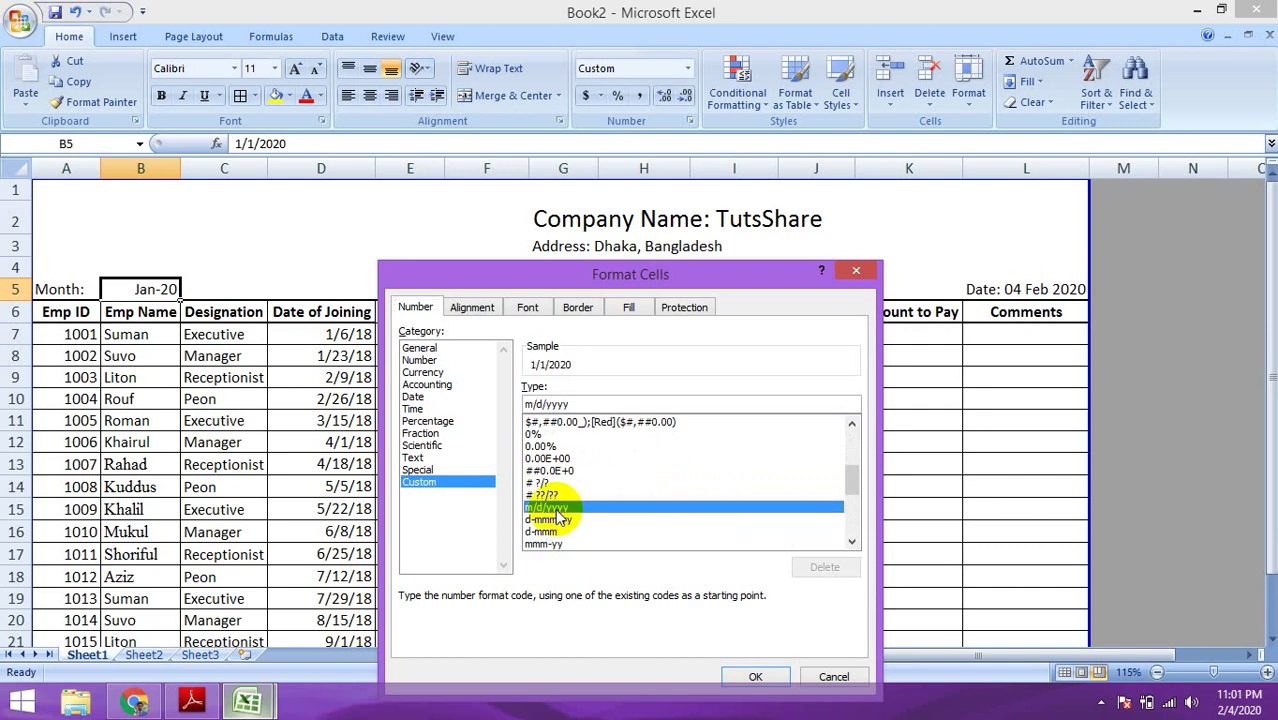
{"action": "scroll", "coordinate": [569, 525], "scroll_direction": "down", "scroll_amount": 1}
{"action": "scroll", "coordinate": [571, 527], "scroll_direction": "down", "scroll_amount": 1}
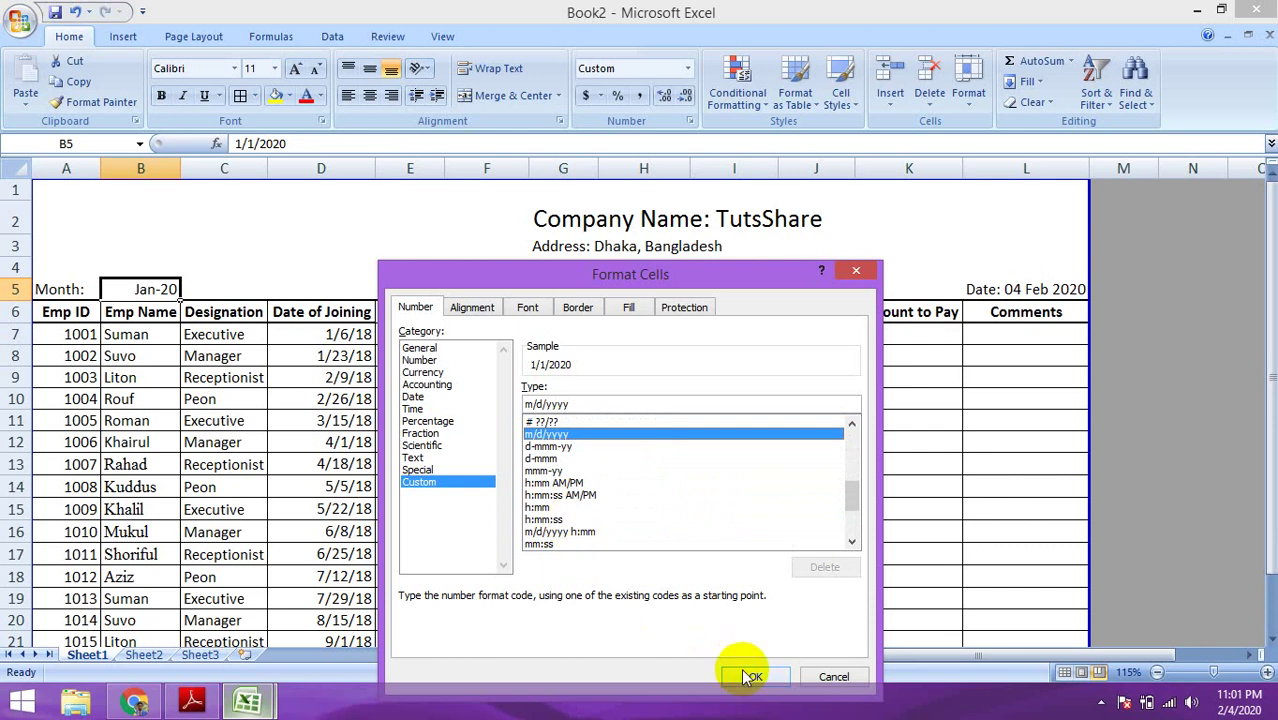
Format the Month cell B5 as a Date of the March-01 type with the English (United States) locale.
{"action": "left_click", "coordinate": [416, 397]}
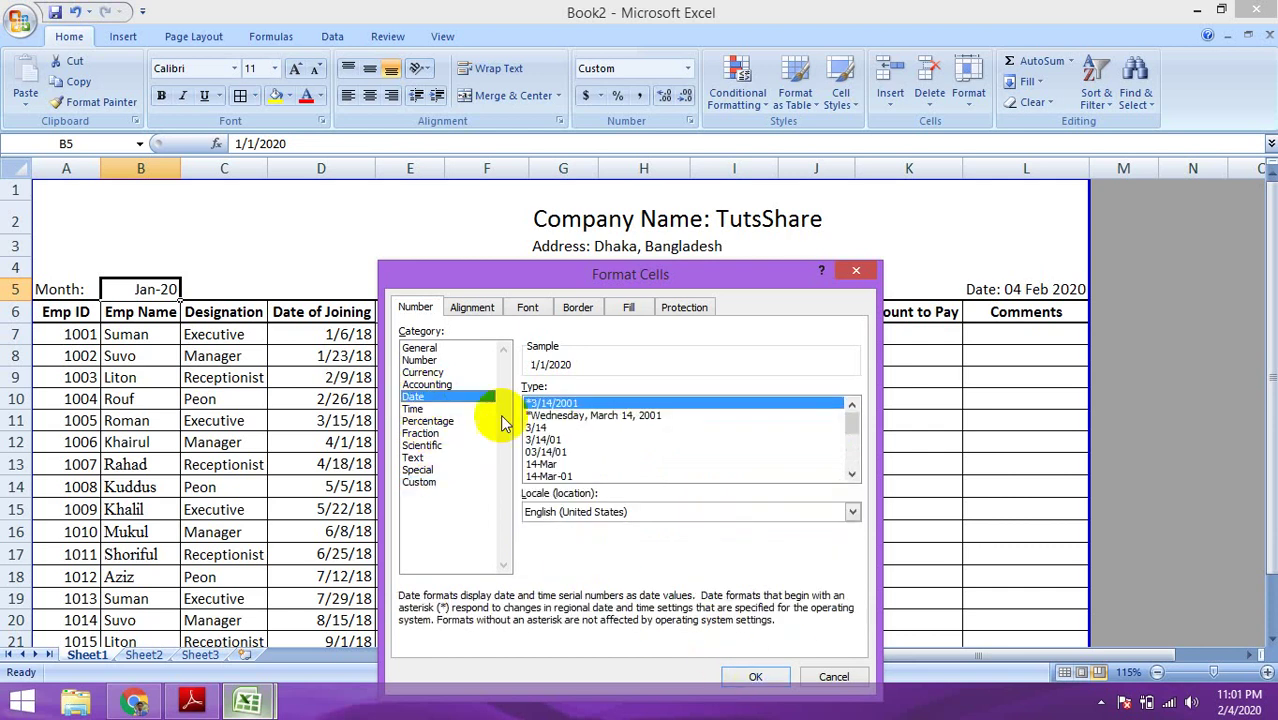
{"action": "left_click_drag", "start_coordinate": [851, 424], "coordinate": [862, 456]}
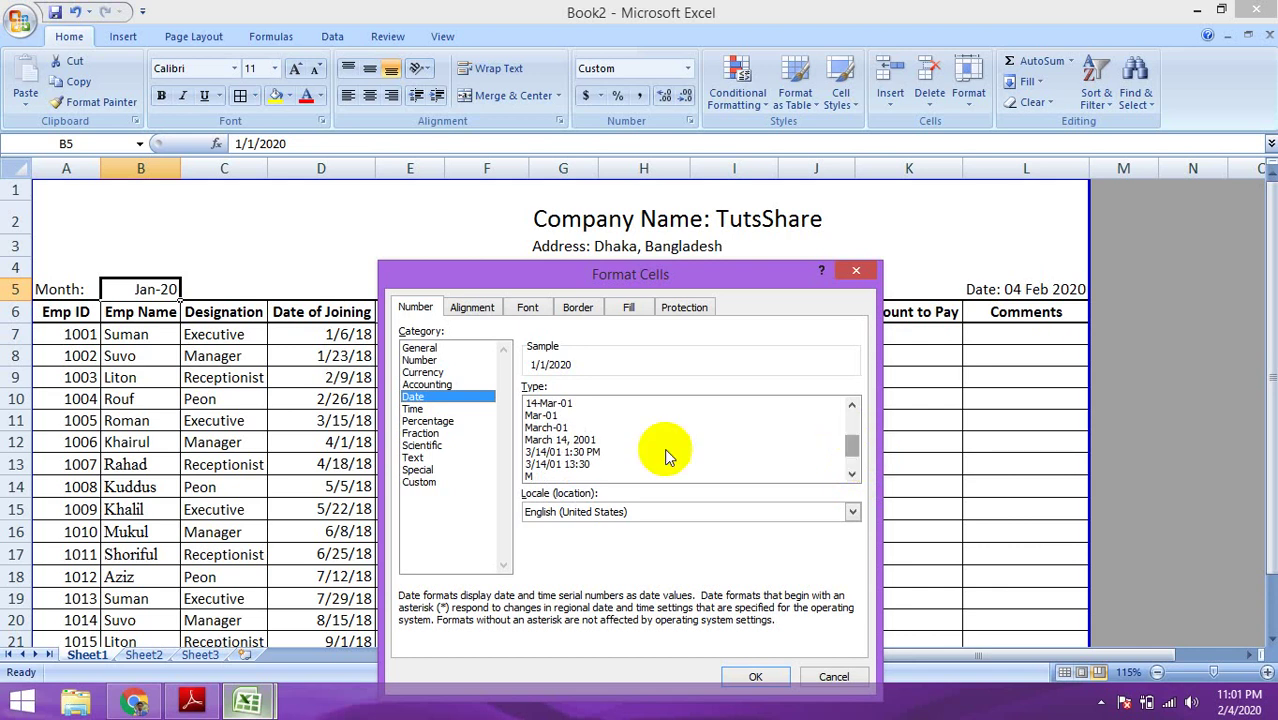
{"action": "left_click", "coordinate": [552, 428]}
{"action": "left_click", "coordinate": [750, 675]}
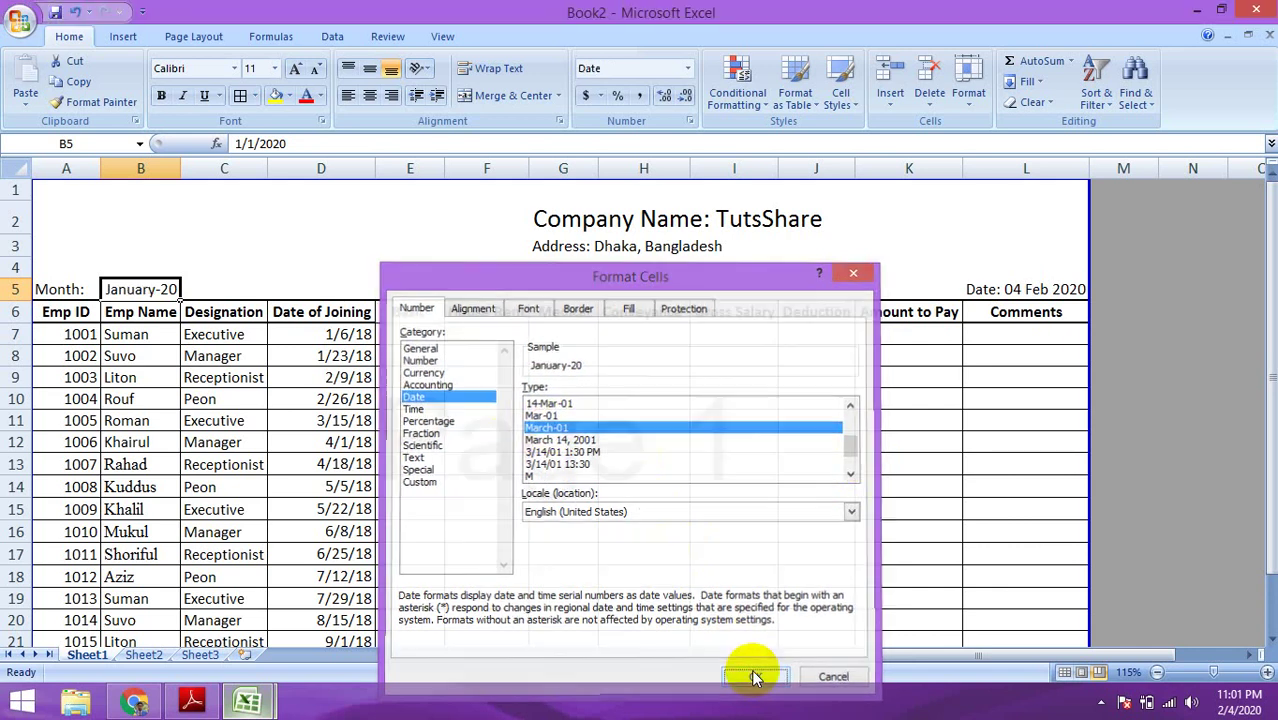
{"action": "double_click", "coordinate": [171, 289]}
{"action": "key", "text": "Return"}
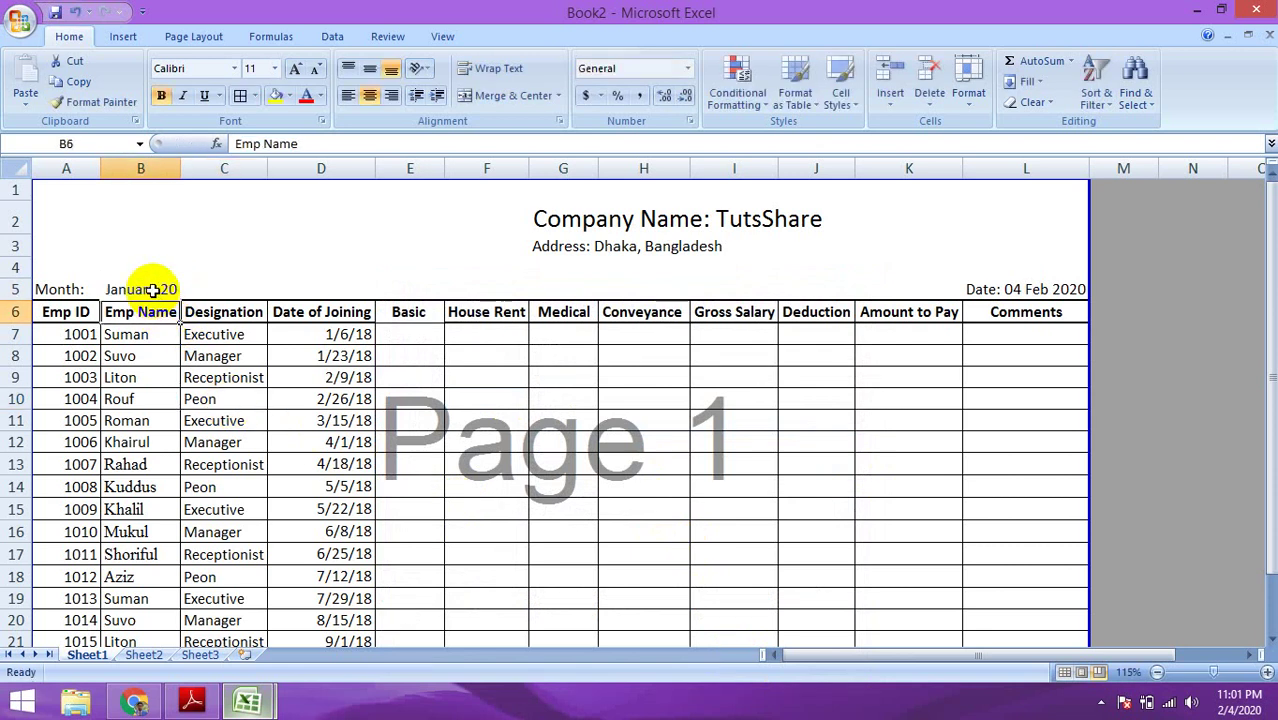
{"action": "left_click", "coordinate": [163, 292]}
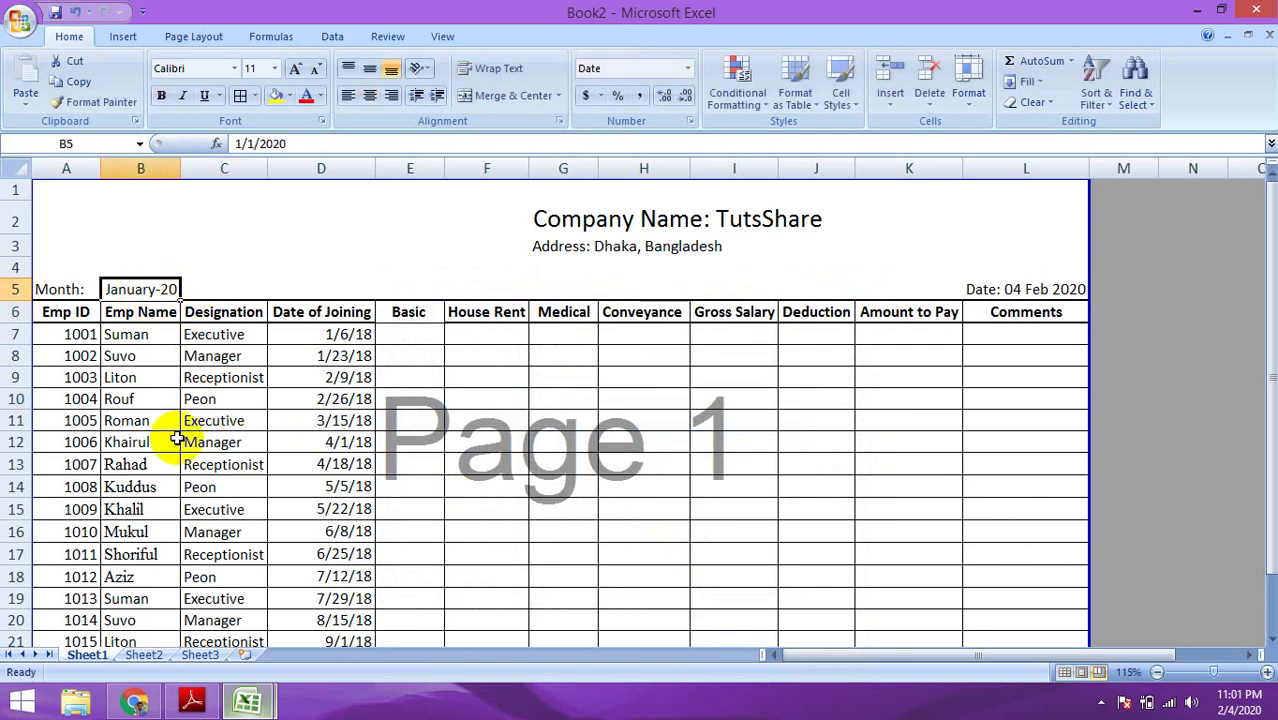
{"action": "left_click", "coordinate": [324, 439]}
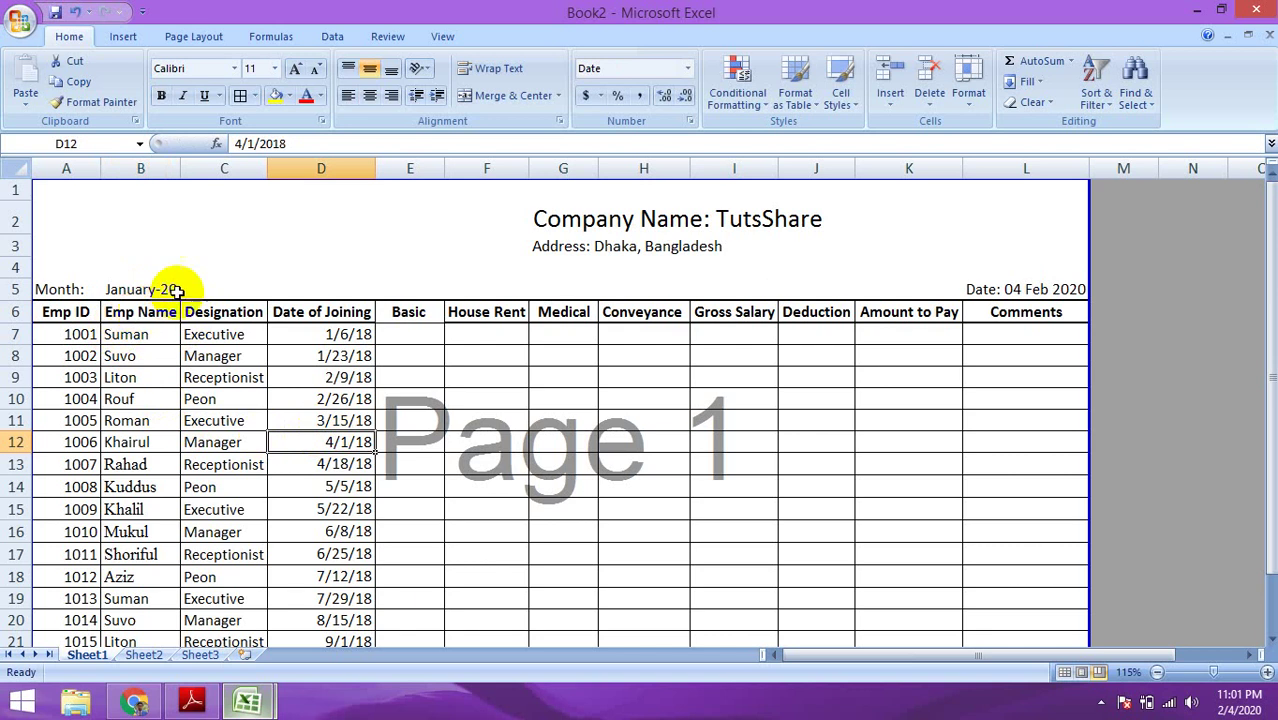
{"action": "left_click", "coordinate": [138, 289]}
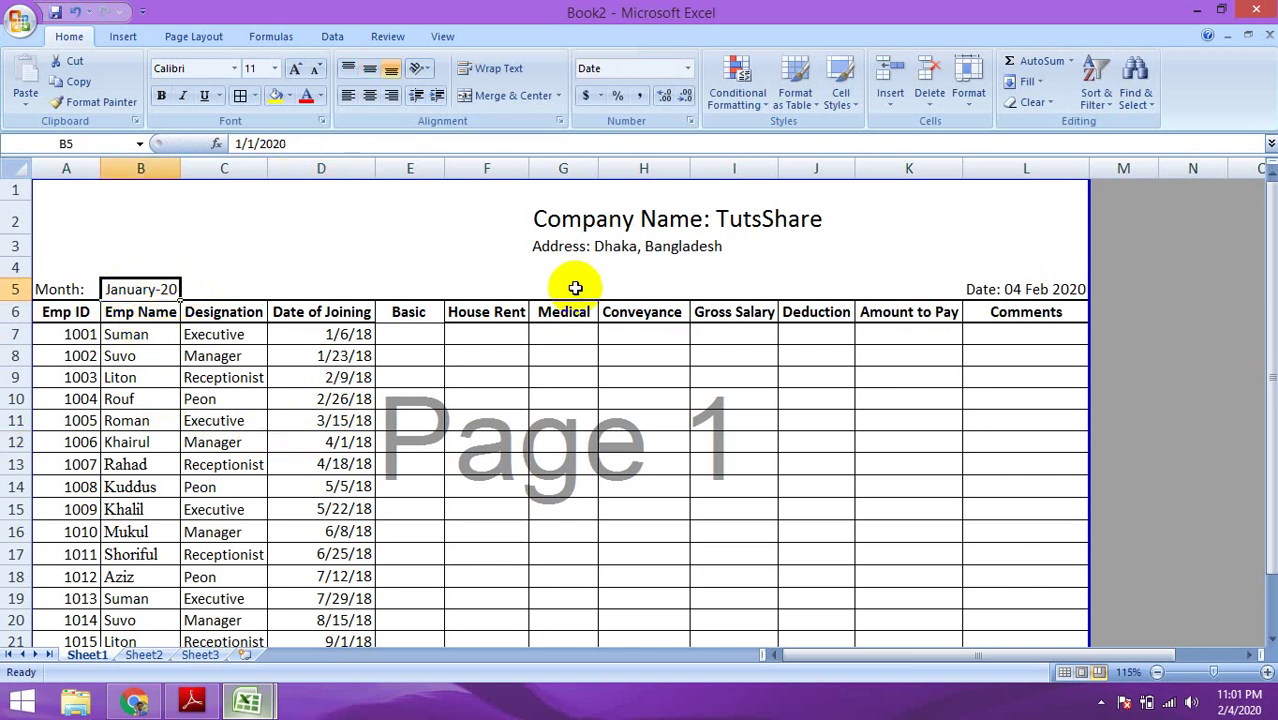
Shift the company name and address block from G2:J3 one column over so that it starts at cell F2.
{"action": "left_click", "coordinate": [500, 215]}
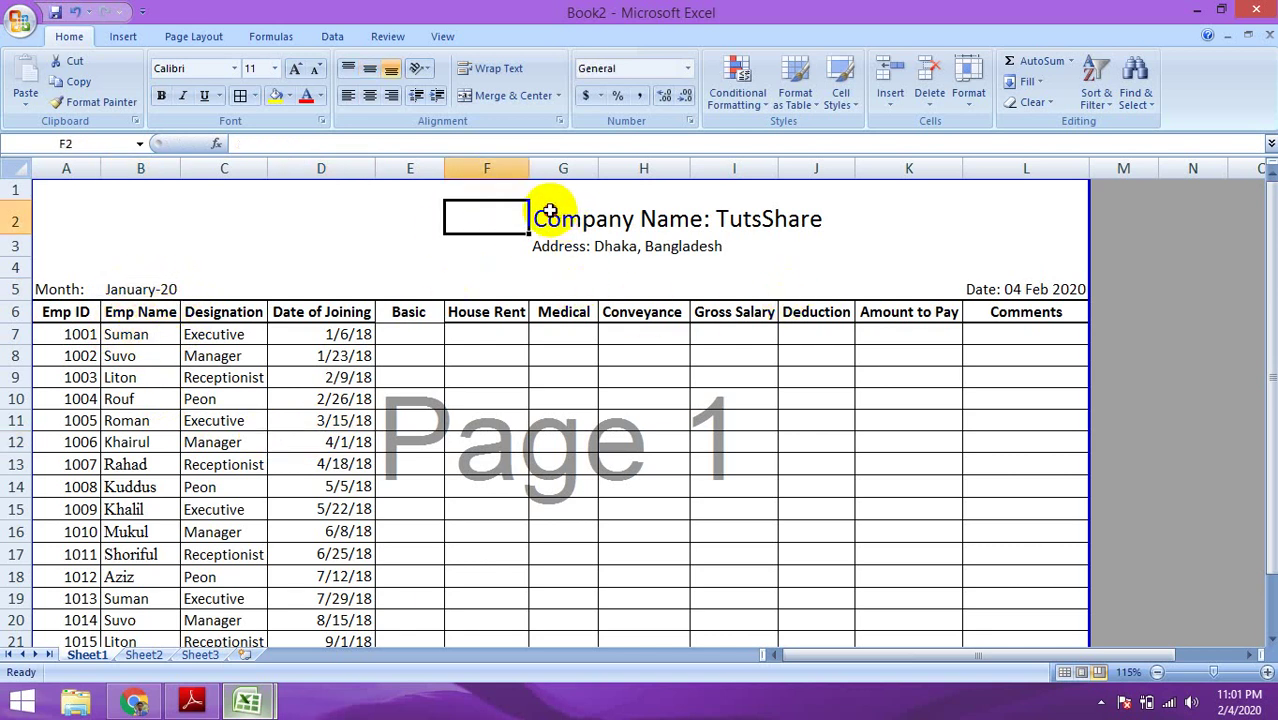
{"action": "left_click_drag", "start_coordinate": [540, 222], "coordinate": [803, 244]}
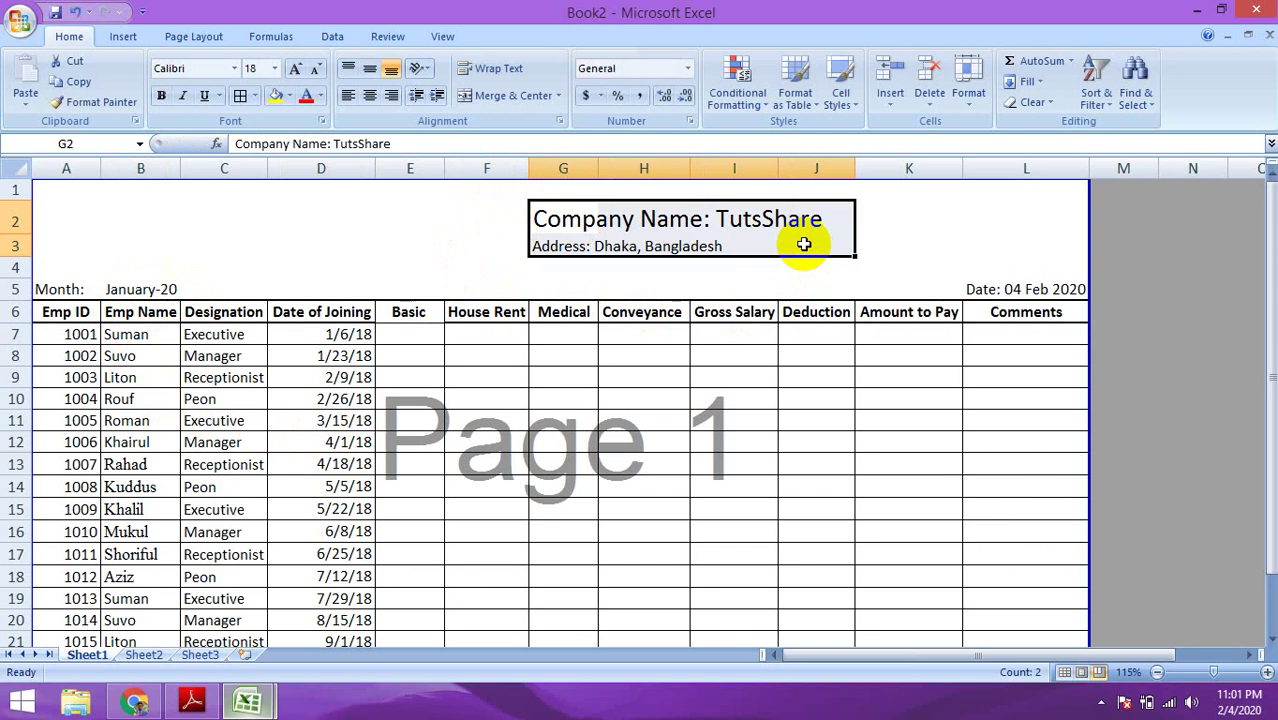
{"action": "key", "text": "ctrl+c"}
{"action": "left_click", "coordinate": [462, 205]}
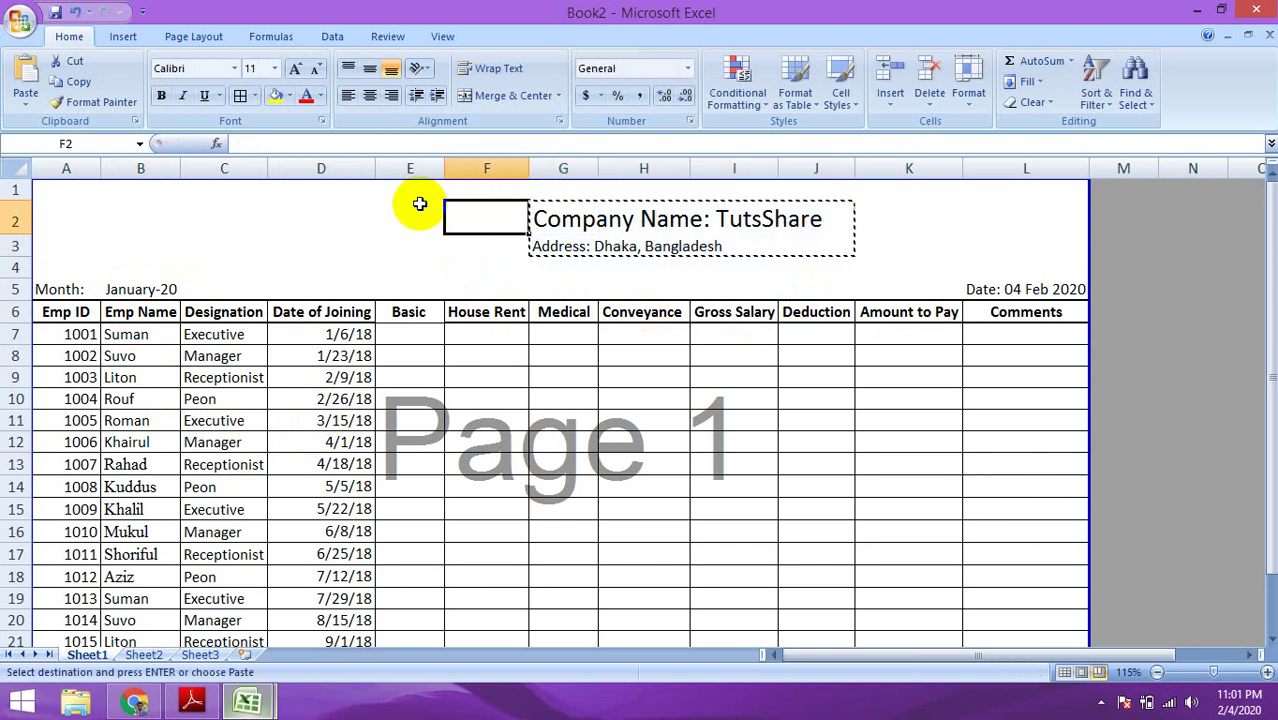
{"action": "left_click", "coordinate": [440, 205]}
{"action": "left_click", "coordinate": [454, 207]}
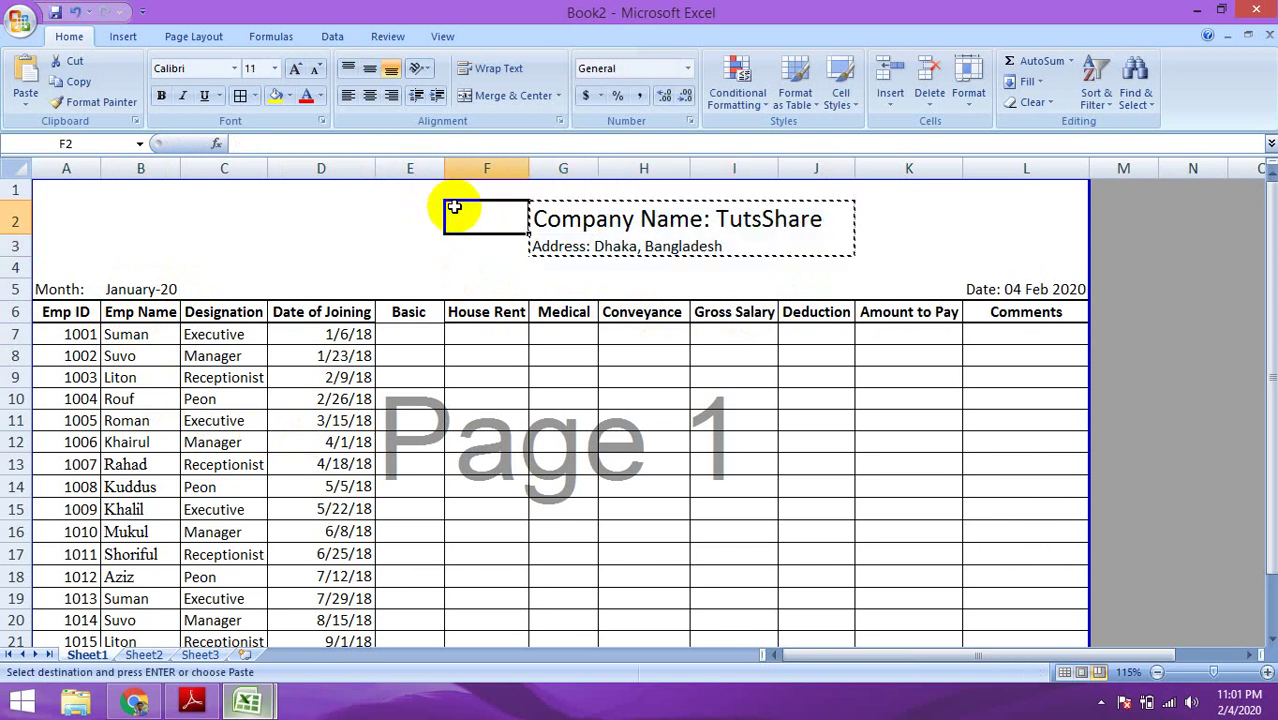
{"action": "key", "text": "Return"}
{"action": "left_click", "coordinate": [580, 442]}
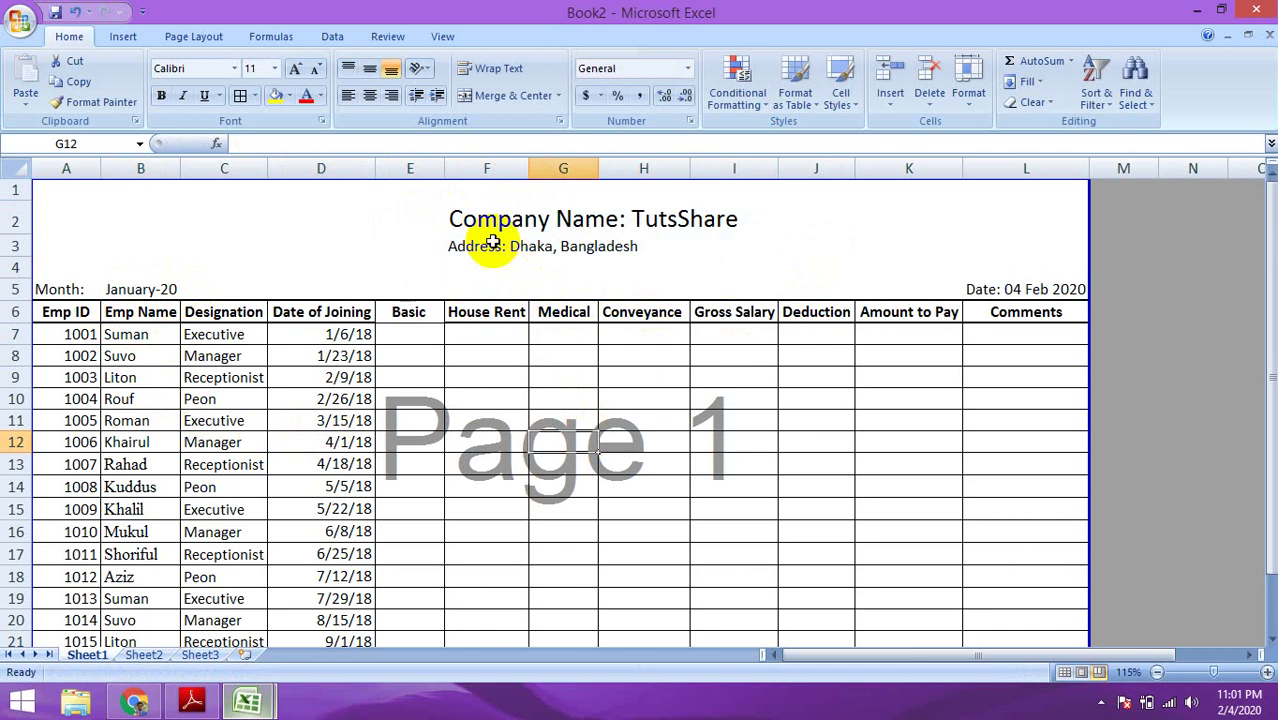
Merge and center the company address across cells F3:I3.
{"action": "left_click_drag", "start_coordinate": [428, 246], "coordinate": [640, 224]}
{"action": "left_click", "coordinate": [542, 248]}
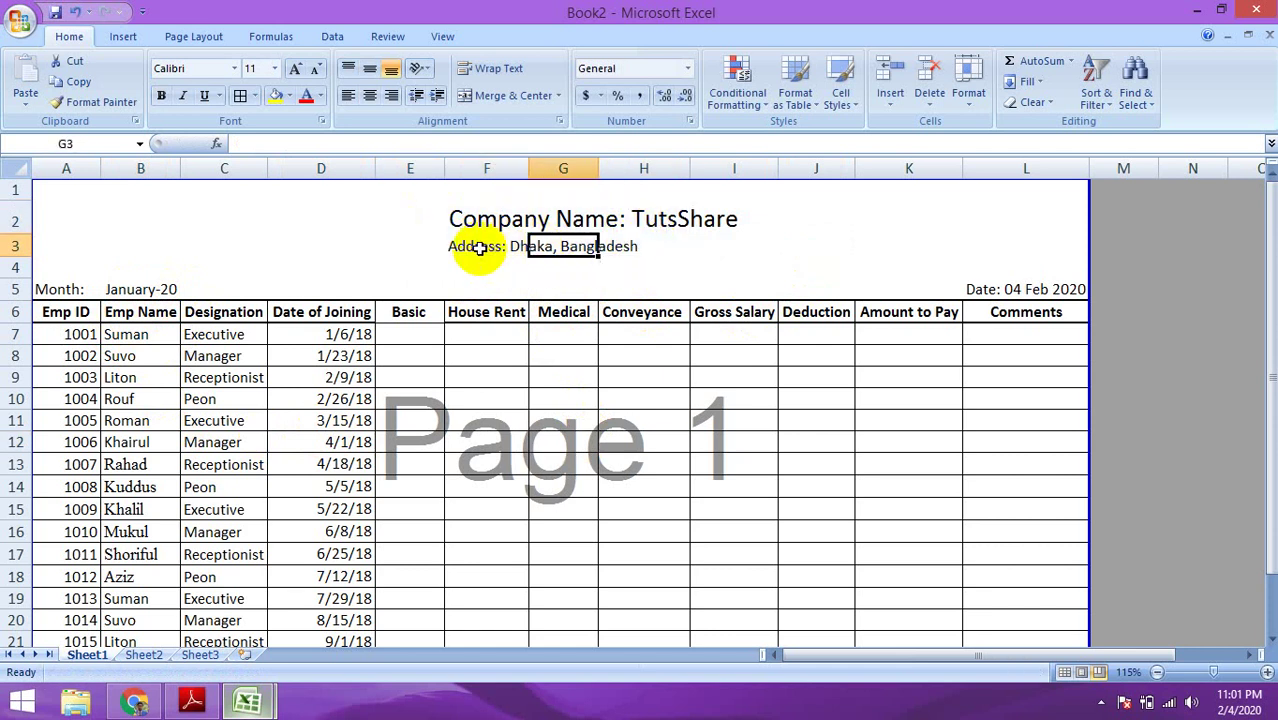
{"action": "left_click_drag", "start_coordinate": [480, 248], "coordinate": [740, 248]}
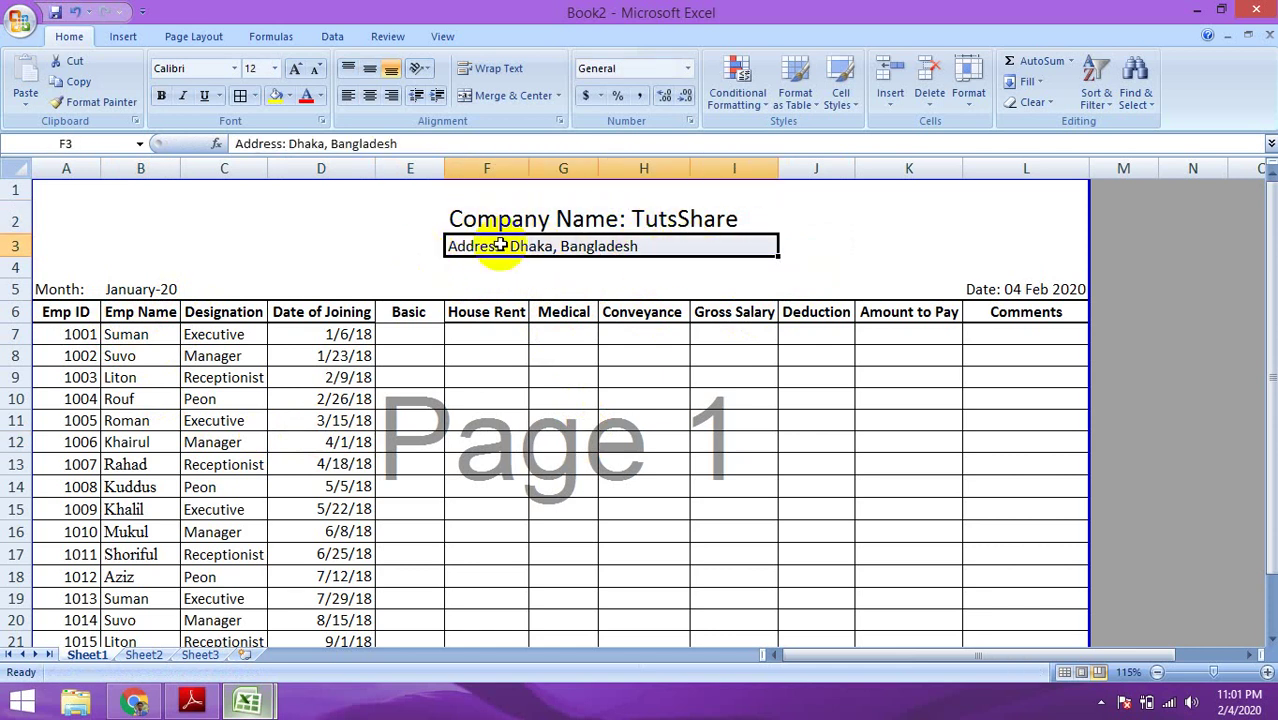
{"action": "left_click", "coordinate": [490, 95]}
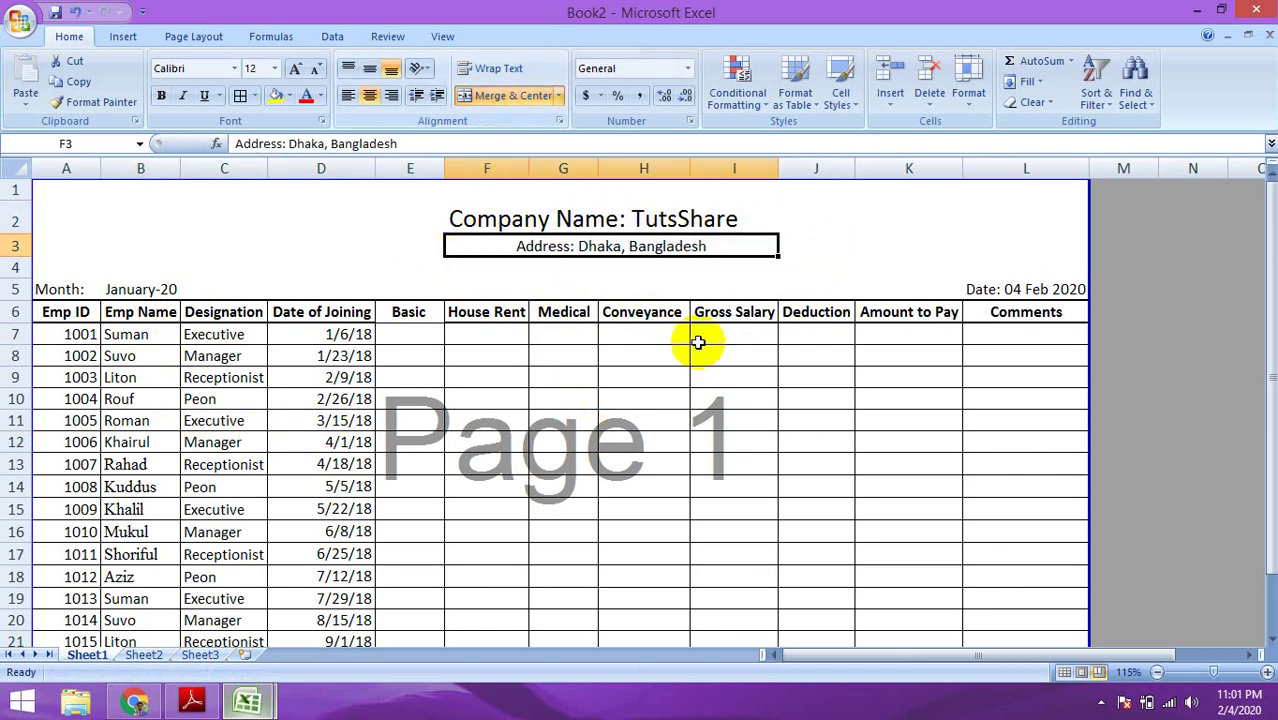
{"action": "left_click", "coordinate": [661, 358]}
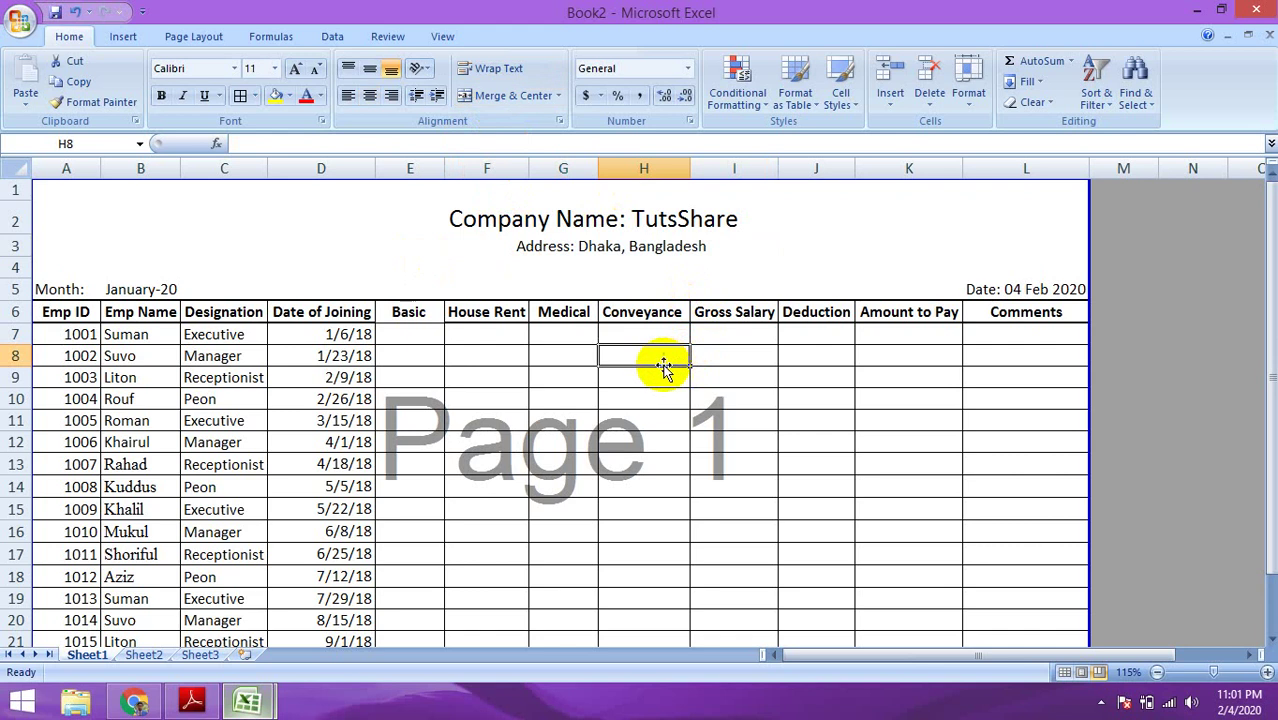
{"action": "left_click", "coordinate": [569, 247]}
{"action": "left_click", "coordinate": [602, 397]}
Extend the lower print area boundary from row 24 to row 26, leaving two blank rows below the employee table.
{"action": "scroll", "coordinate": [610, 430], "scroll_direction": "down", "scroll_amount": 1}
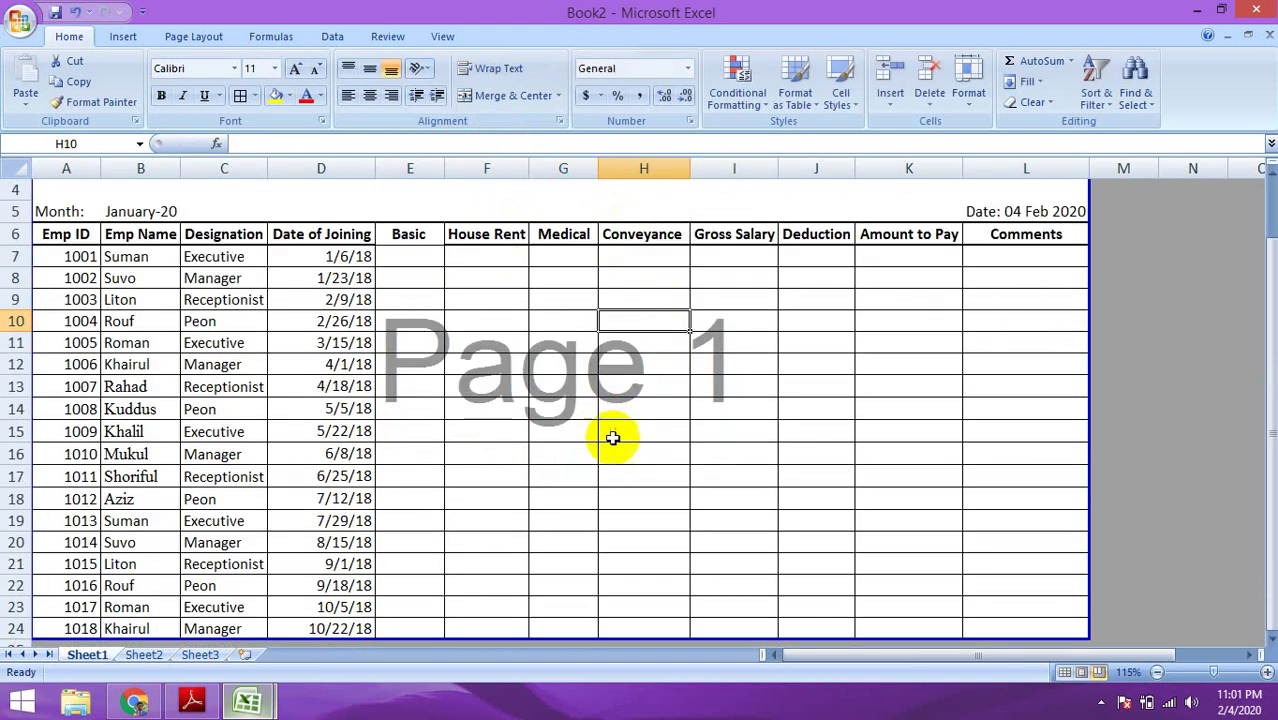
{"action": "scroll", "coordinate": [612, 437], "scroll_direction": "up", "scroll_amount": 1}
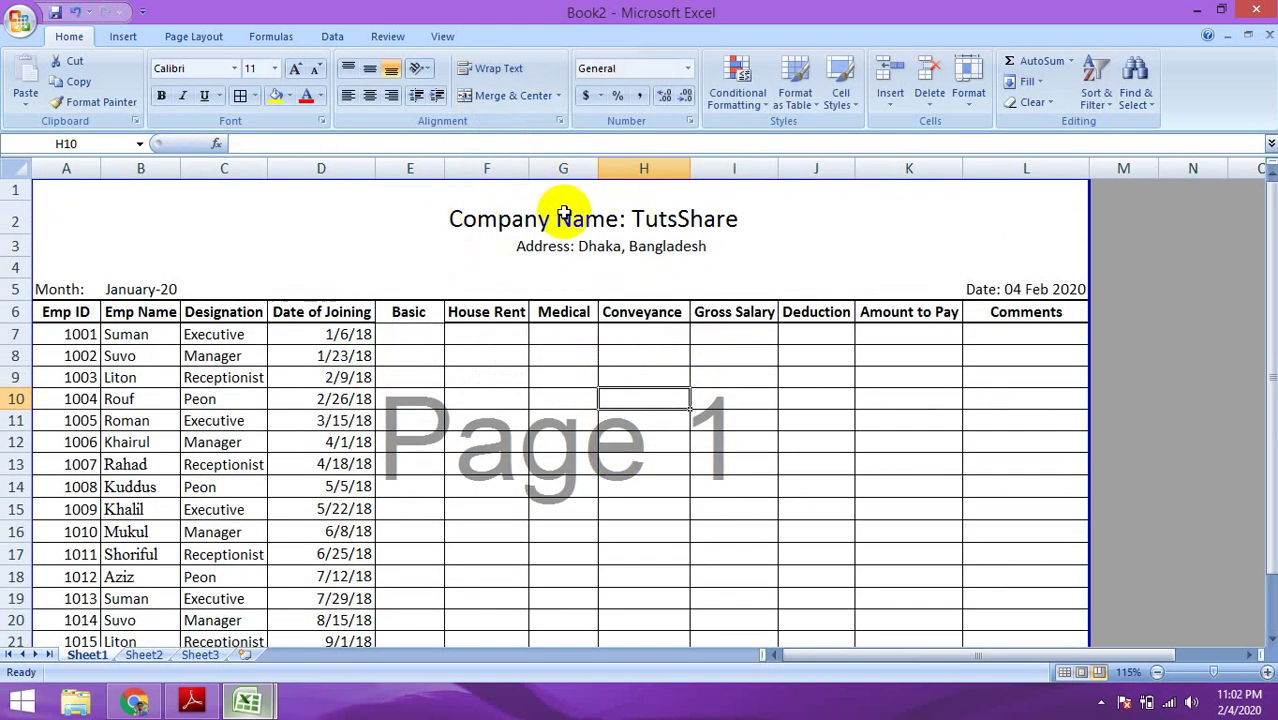
{"action": "scroll", "coordinate": [548, 565], "scroll_direction": "down", "scroll_amount": 2}
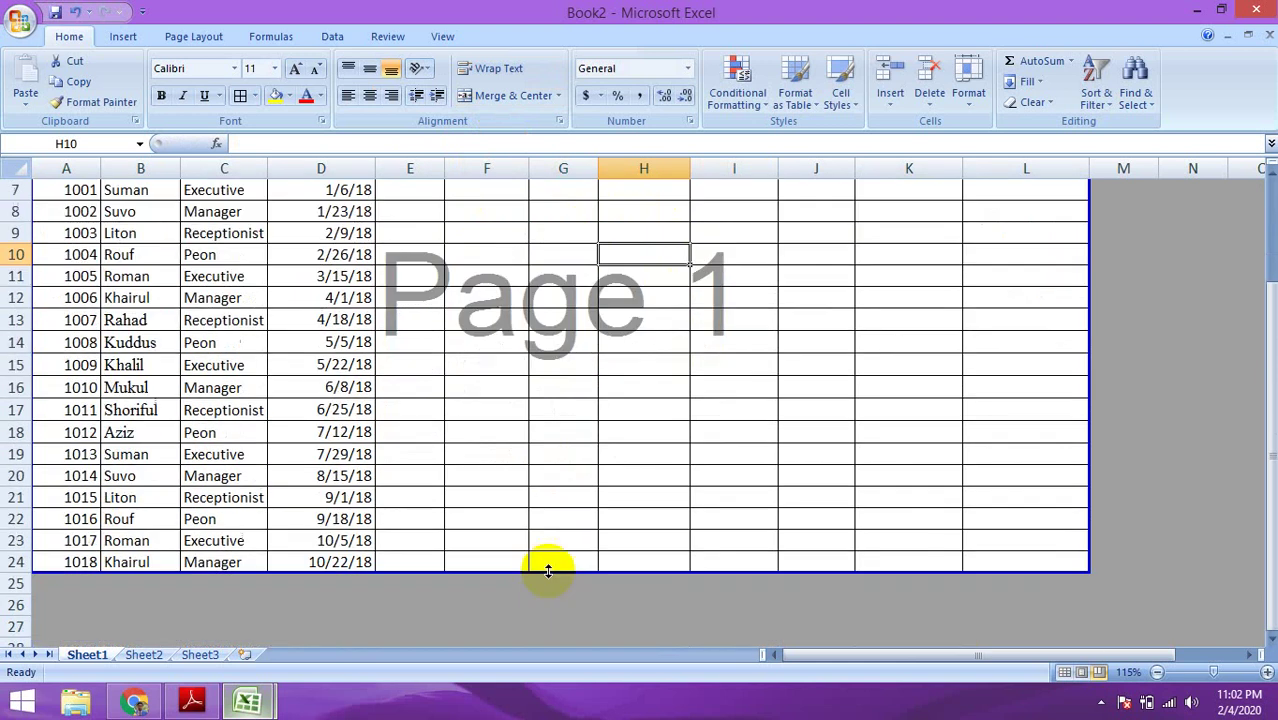
{"action": "left_click_drag", "start_coordinate": [494, 573], "coordinate": [494, 614]}
{"action": "scroll", "coordinate": [502, 570], "scroll_direction": "up", "scroll_amount": 2}
{"action": "scroll", "coordinate": [430, 569], "scroll_direction": "down", "scroll_amount": 3}
{"action": "left_click", "coordinate": [408, 525]}
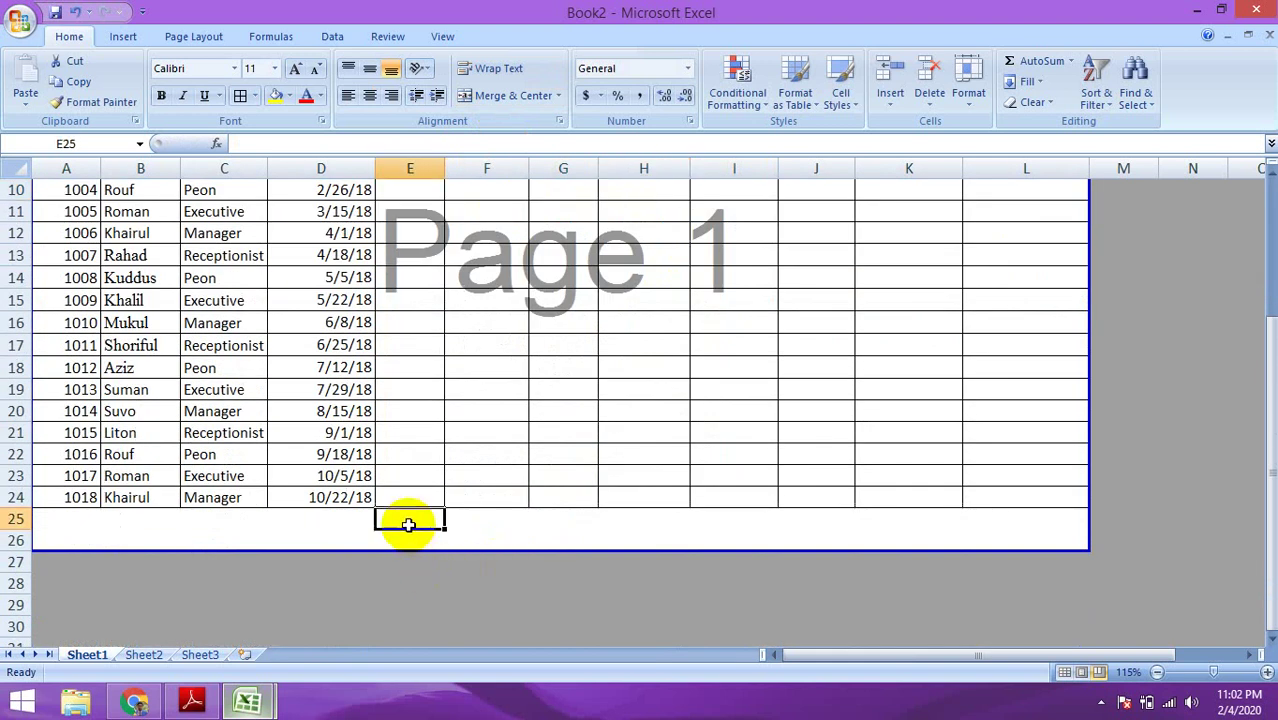
Change the Basic header in E6 to "Basic (60%)" and fit column E to its width.
{"action": "scroll", "coordinate": [410, 520], "scroll_direction": "up", "scroll_amount": 2}
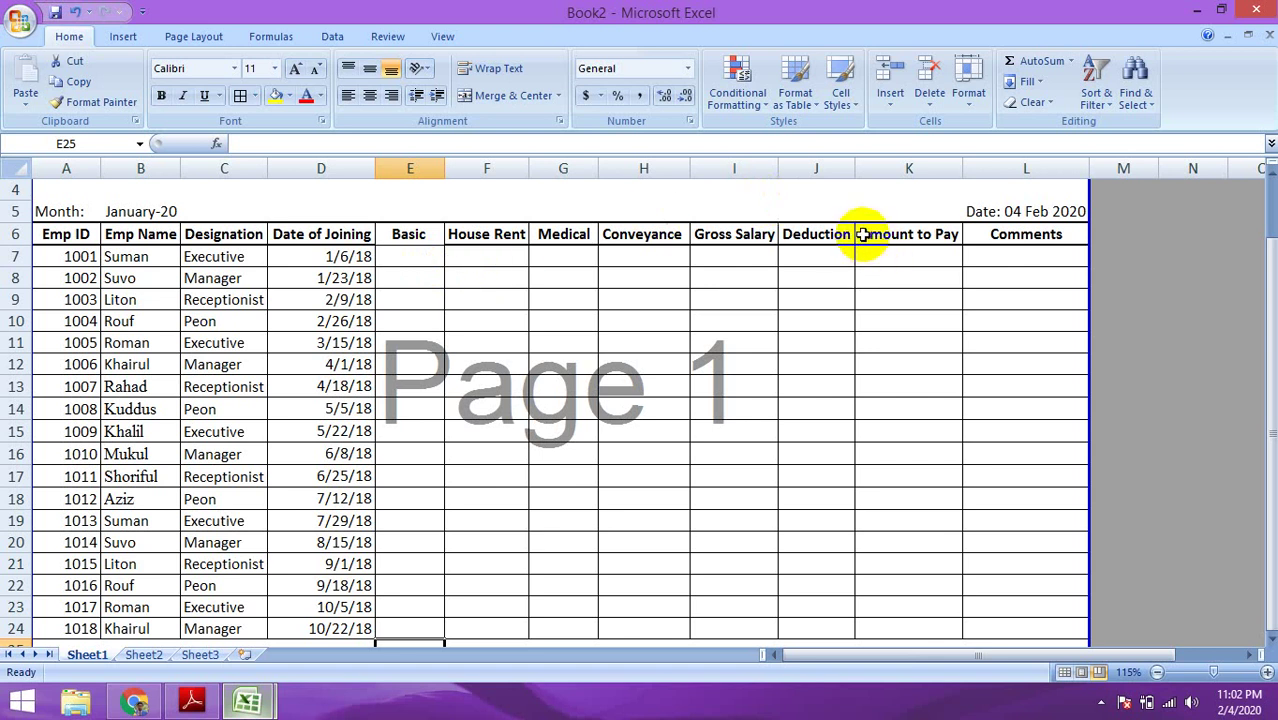
{"action": "left_click_drag", "start_coordinate": [722, 256], "coordinate": [733, 633]}
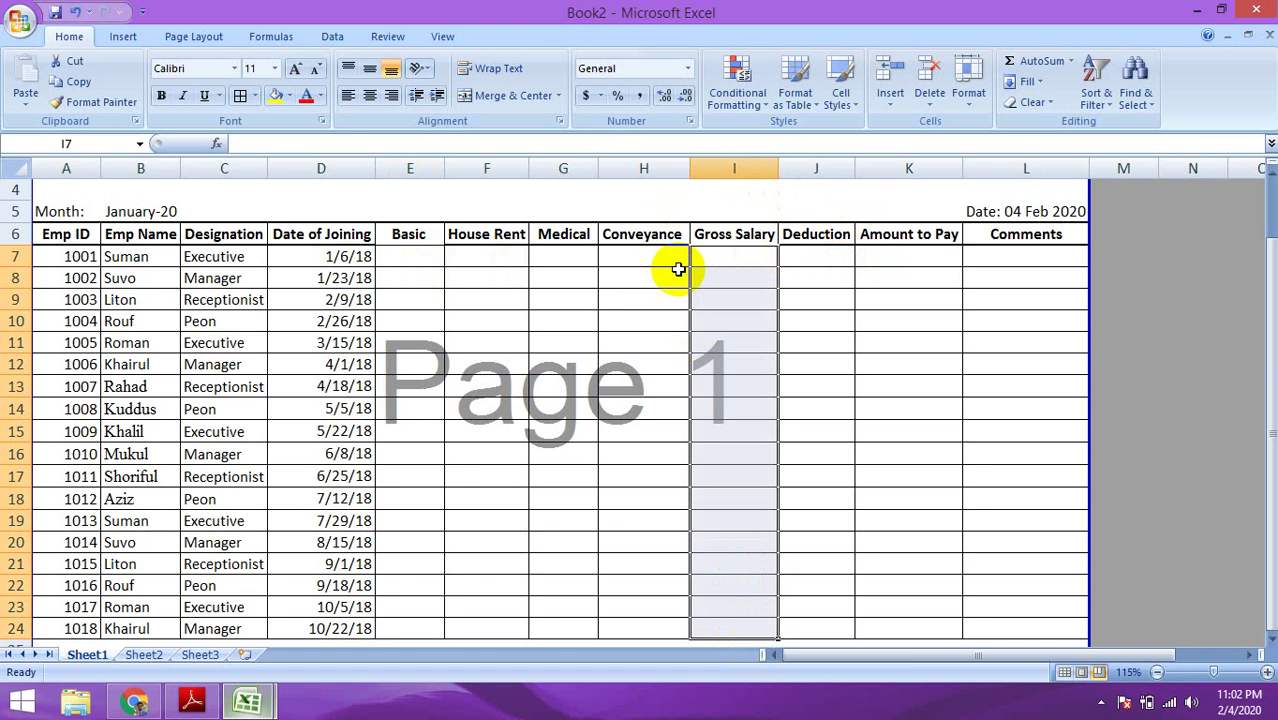
{"action": "left_click", "coordinate": [428, 234]}
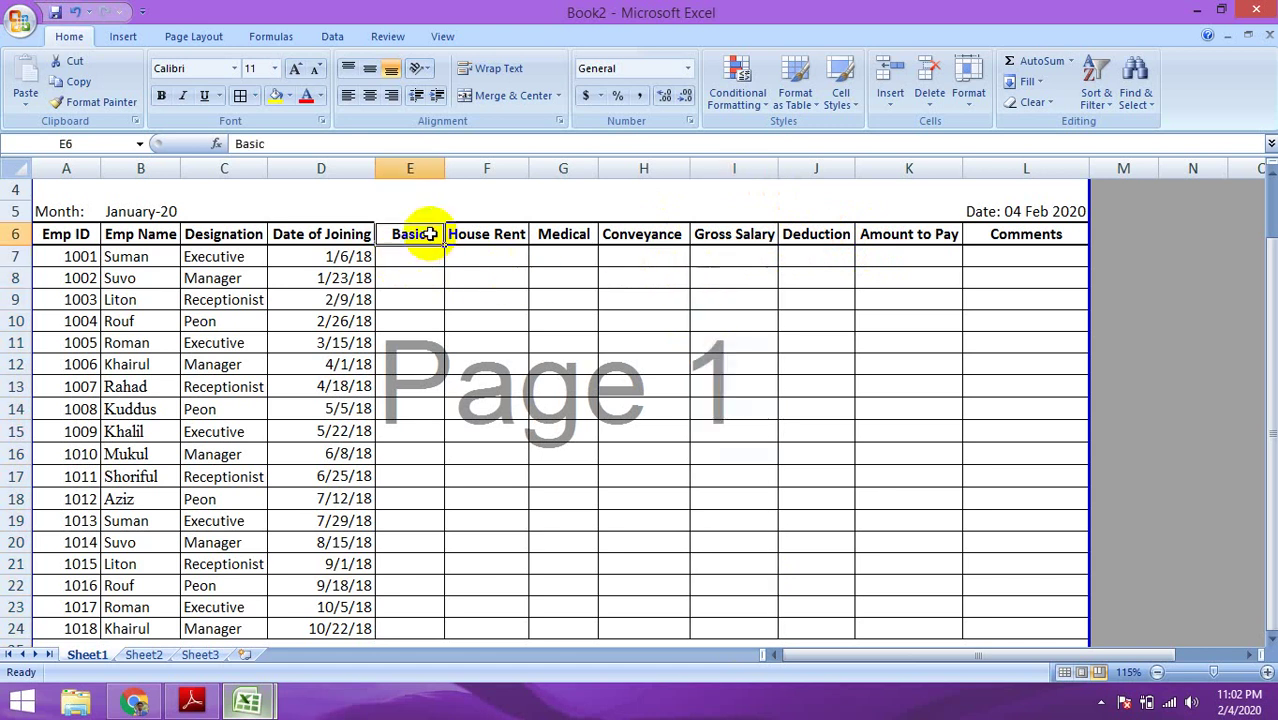
{"action": "double_click", "coordinate": [429, 235]}
{"action": "type", "text": "()"}
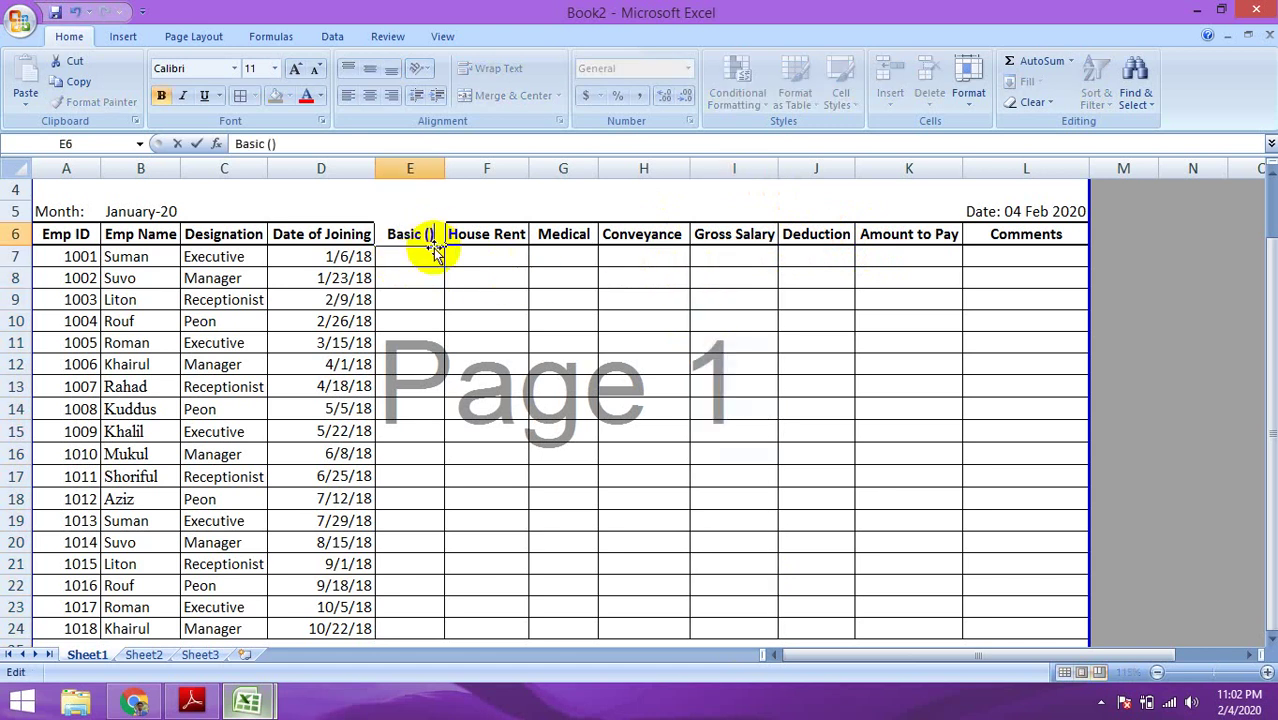
{"action": "key", "text": "BackSpace"}
{"action": "type", "text": "60)"}
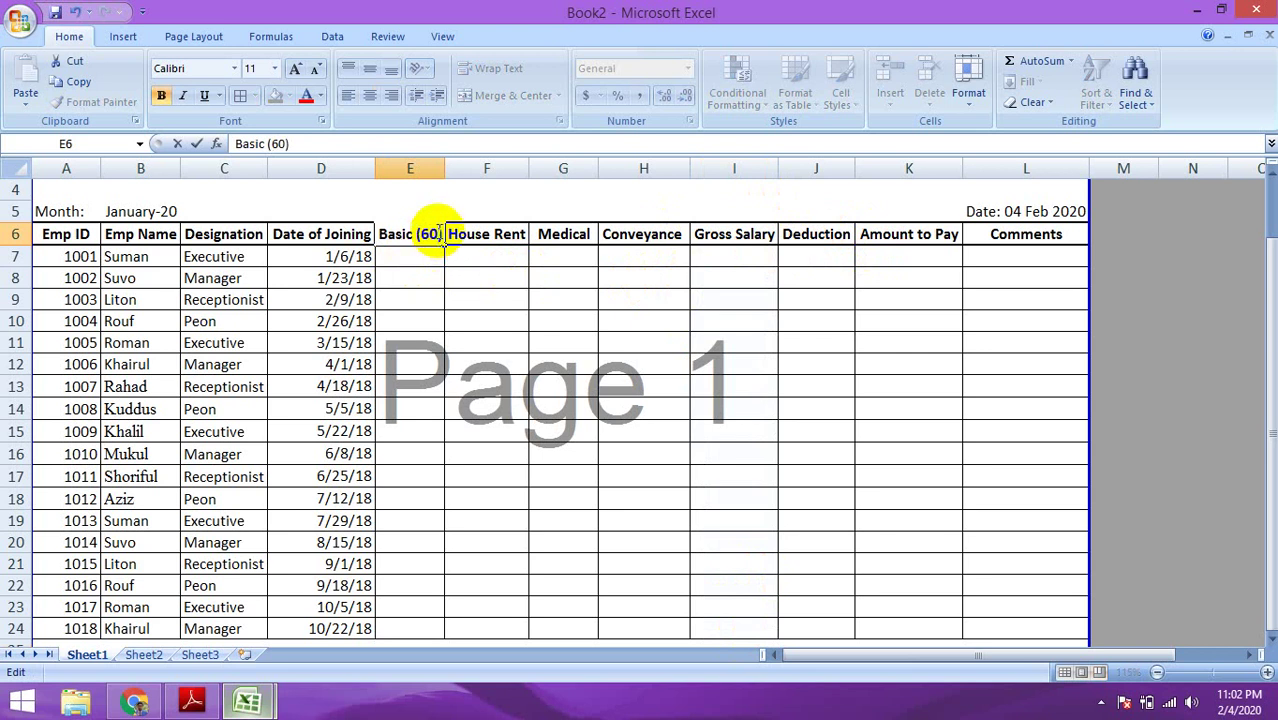
{"action": "left_click", "coordinate": [438, 234]}
{"action": "type", "text": "%"}
{"action": "left_click", "coordinate": [442, 297]}
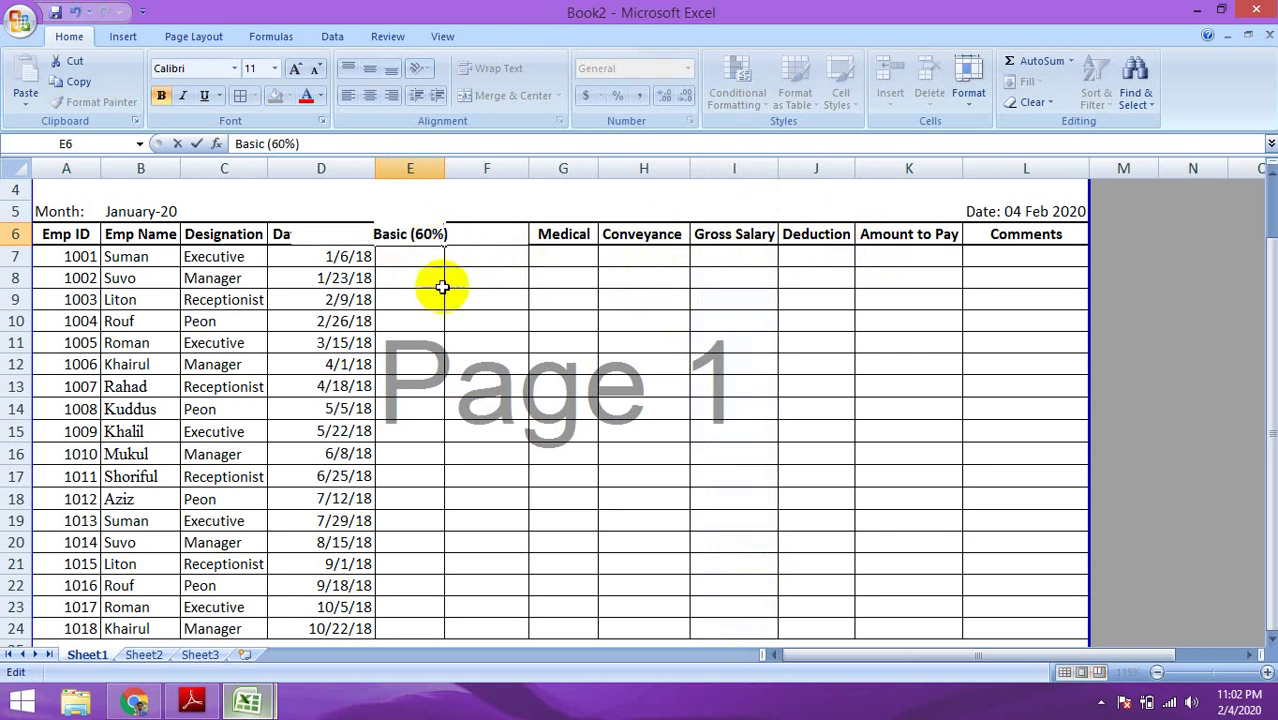
{"action": "double_click", "coordinate": [443, 165]}
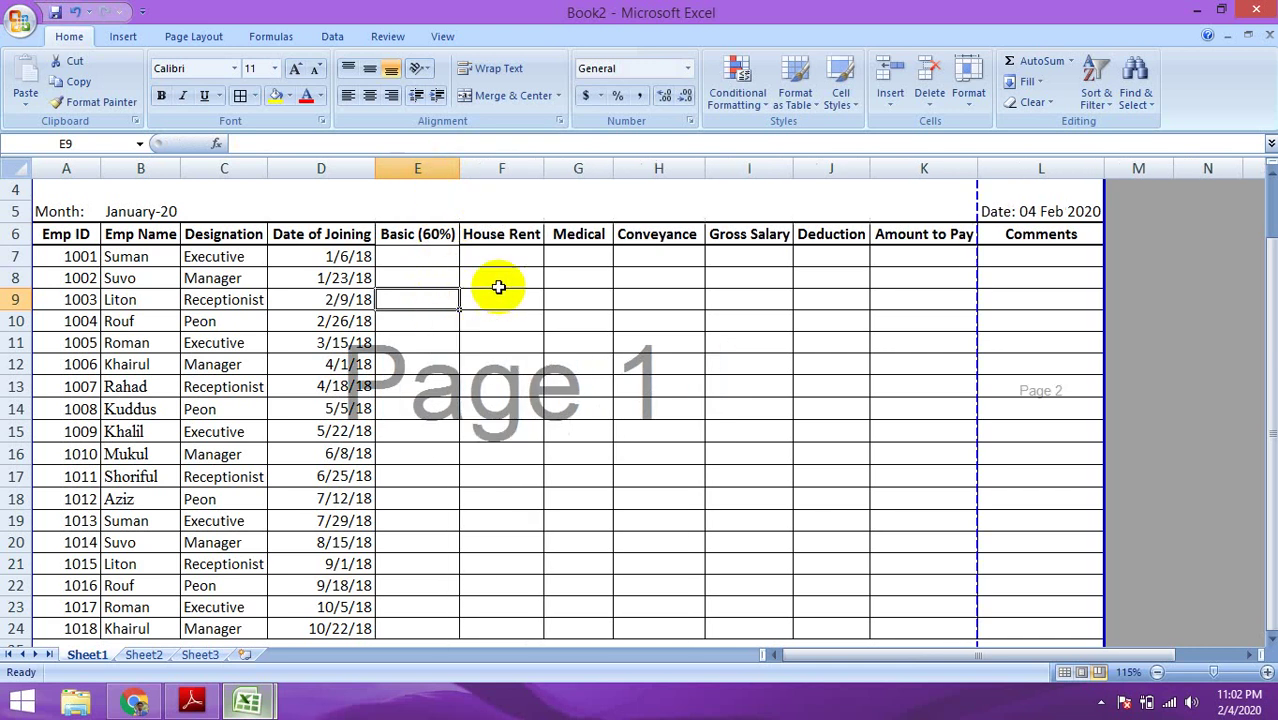
Widen column F slightly beyond the House Rent header text.
{"action": "left_click", "coordinate": [541, 236]}
{"action": "key", "text": "ctrl+Right"}
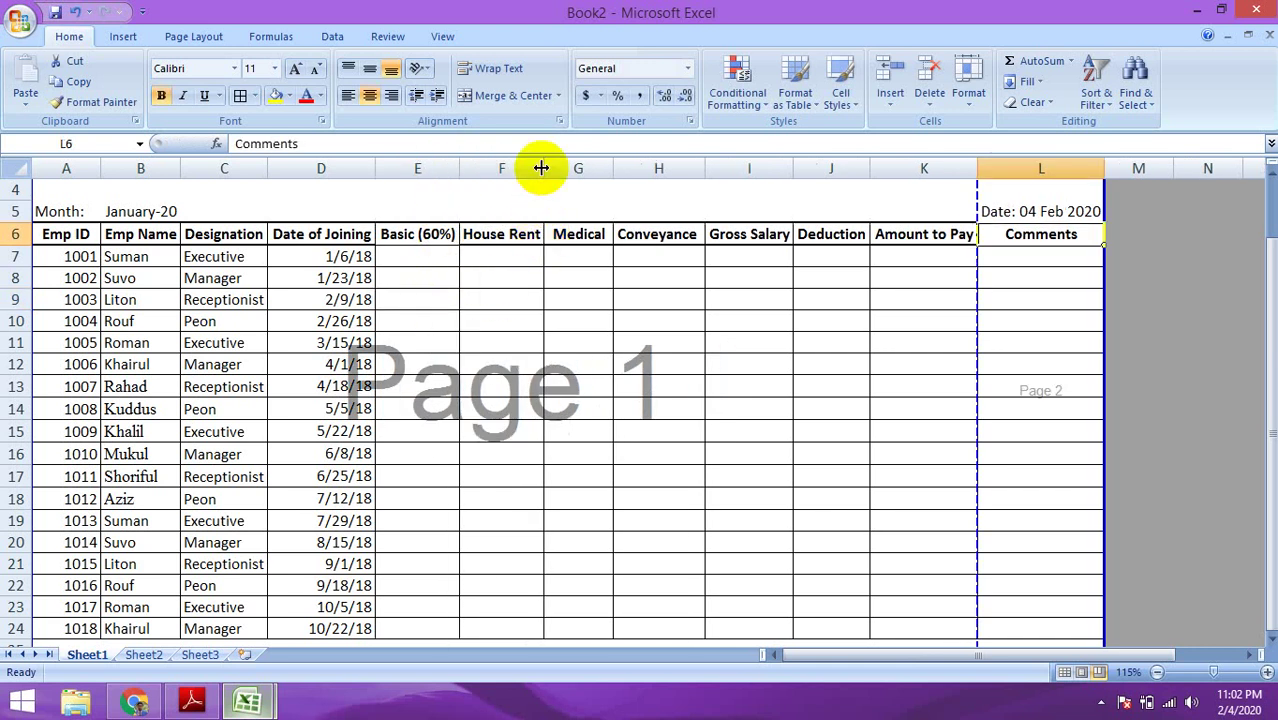
{"action": "double_click", "coordinate": [543, 165]}
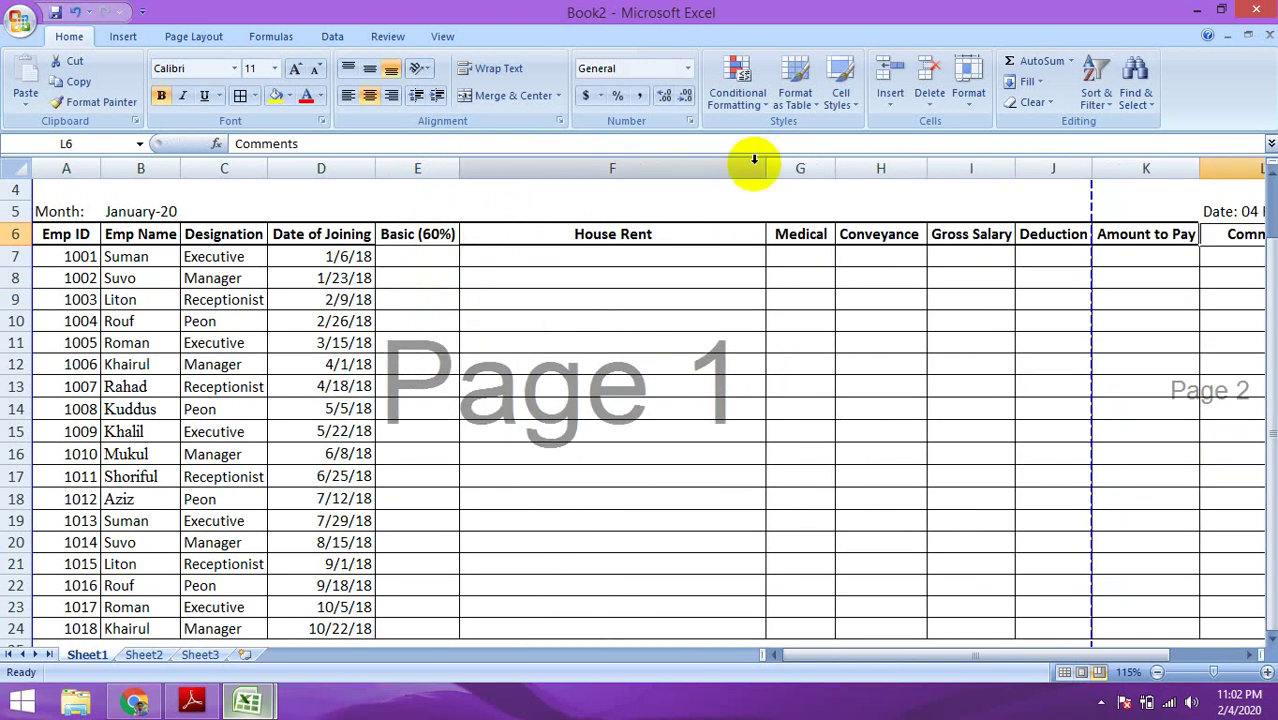
{"action": "left_click_drag", "start_coordinate": [766, 166], "coordinate": [550, 174]}
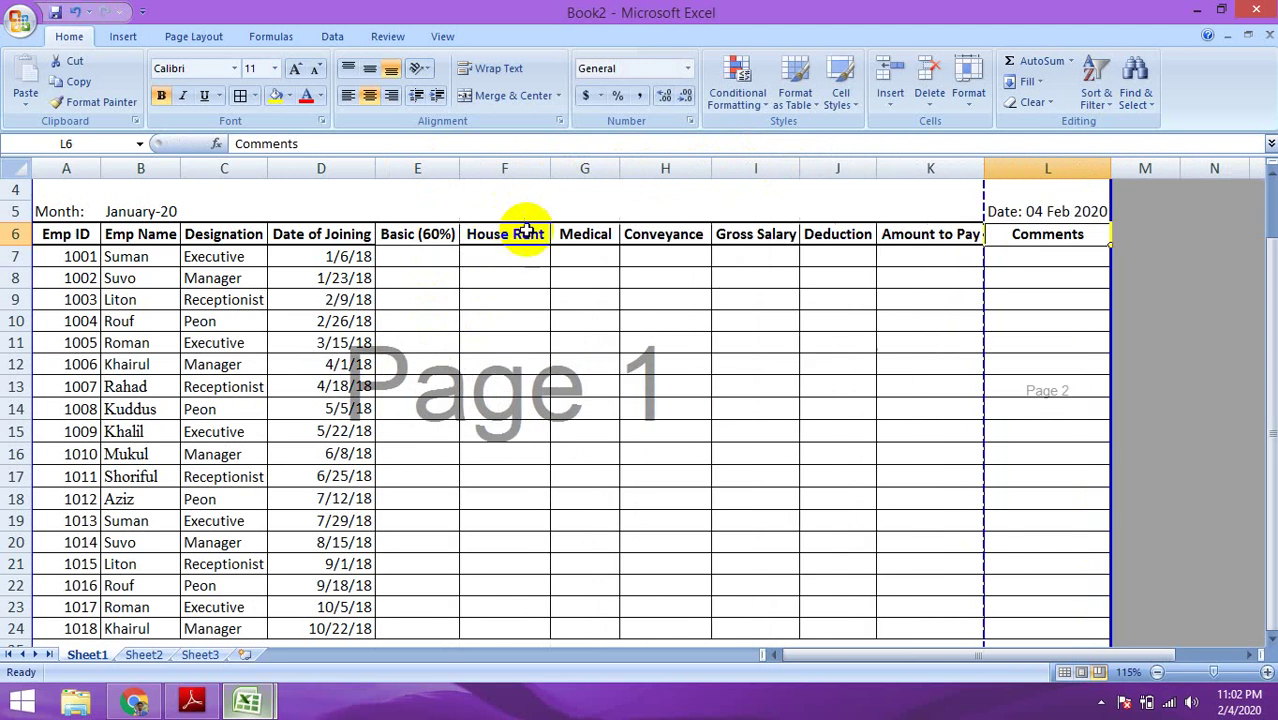
Add "(30%)" on a second line of the House Rent header in F6.
{"action": "left_click", "coordinate": [541, 236]}
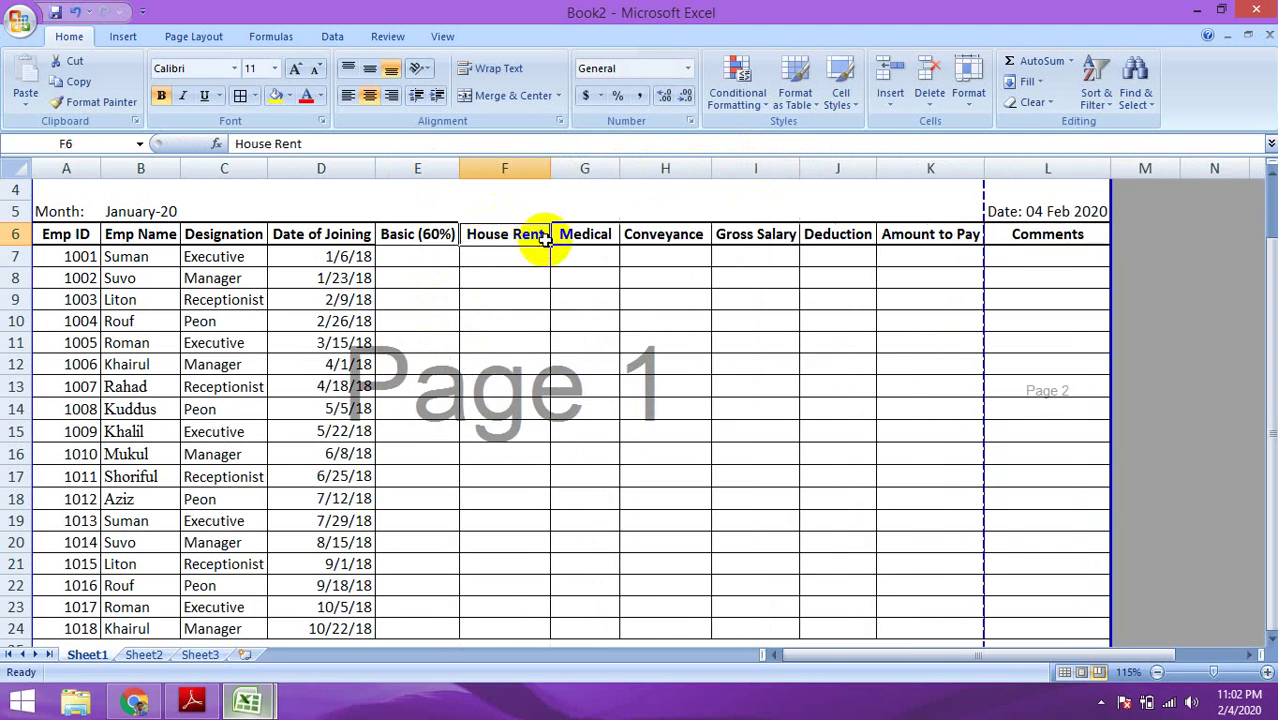
{"action": "double_click", "coordinate": [544, 237]}
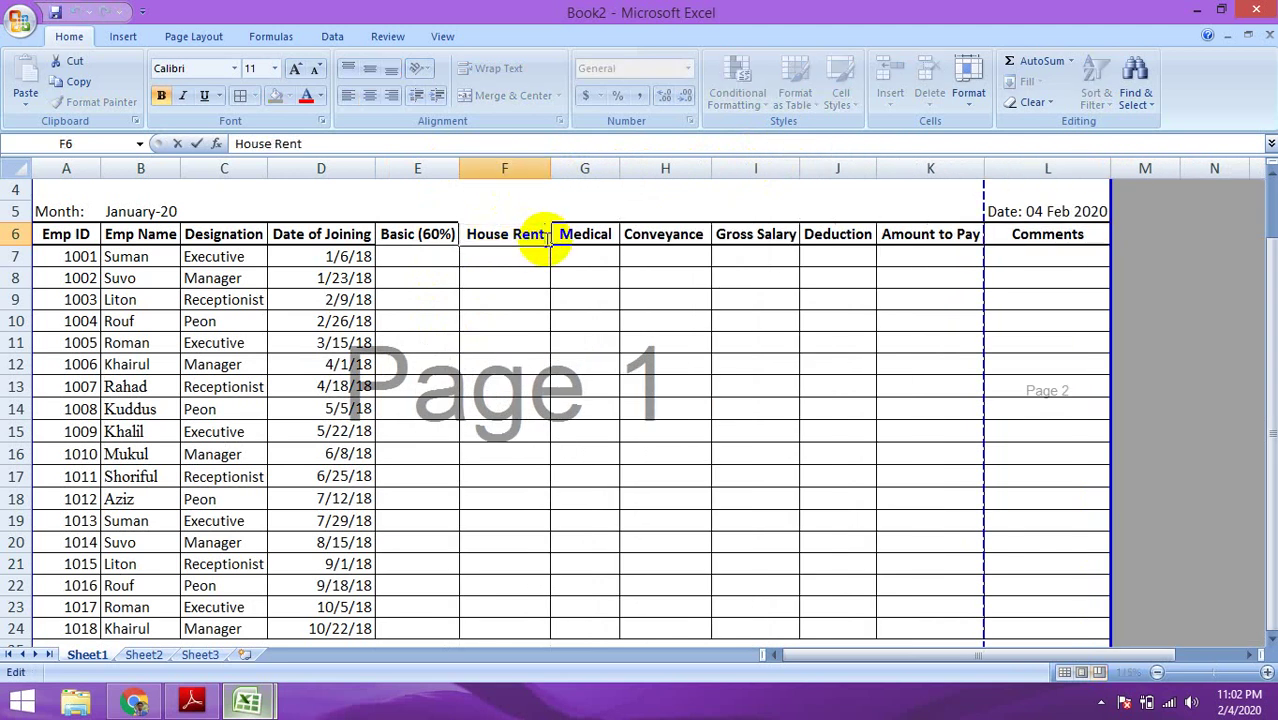
{"action": "key", "text": "alt+Return"}
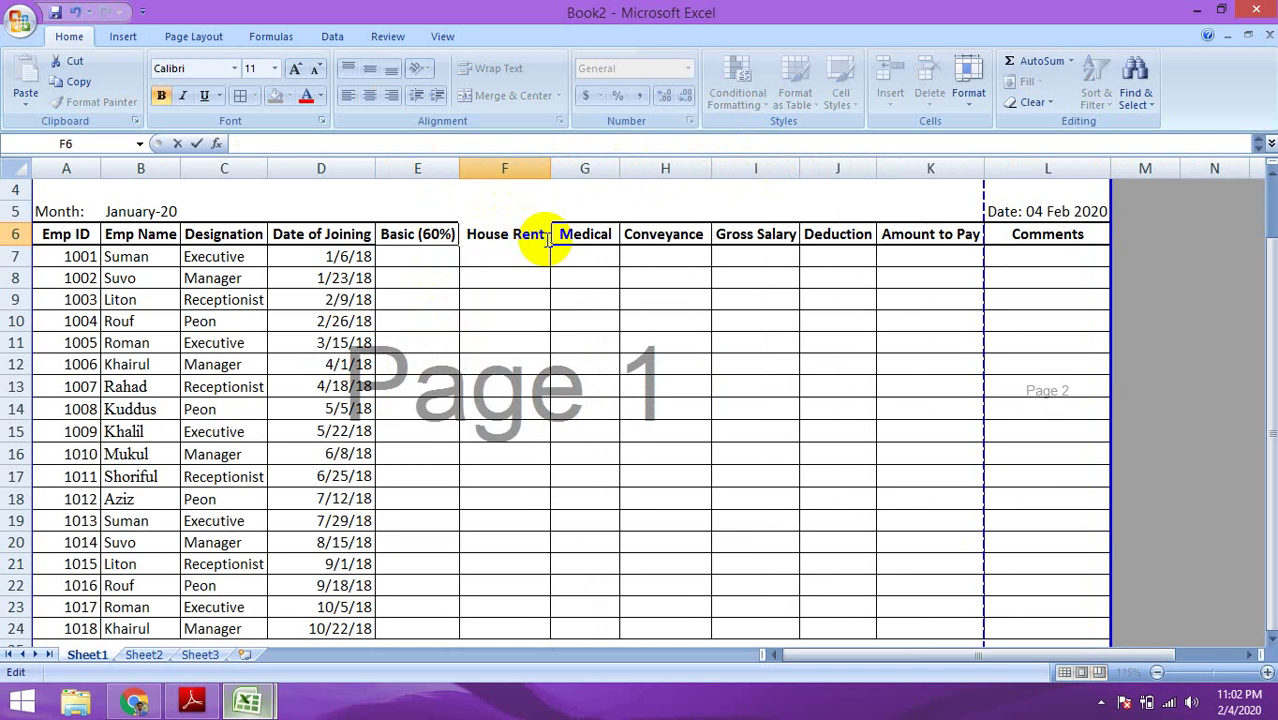
{"action": "type", "text": "(30%)"}
{"action": "key", "text": "Return"}
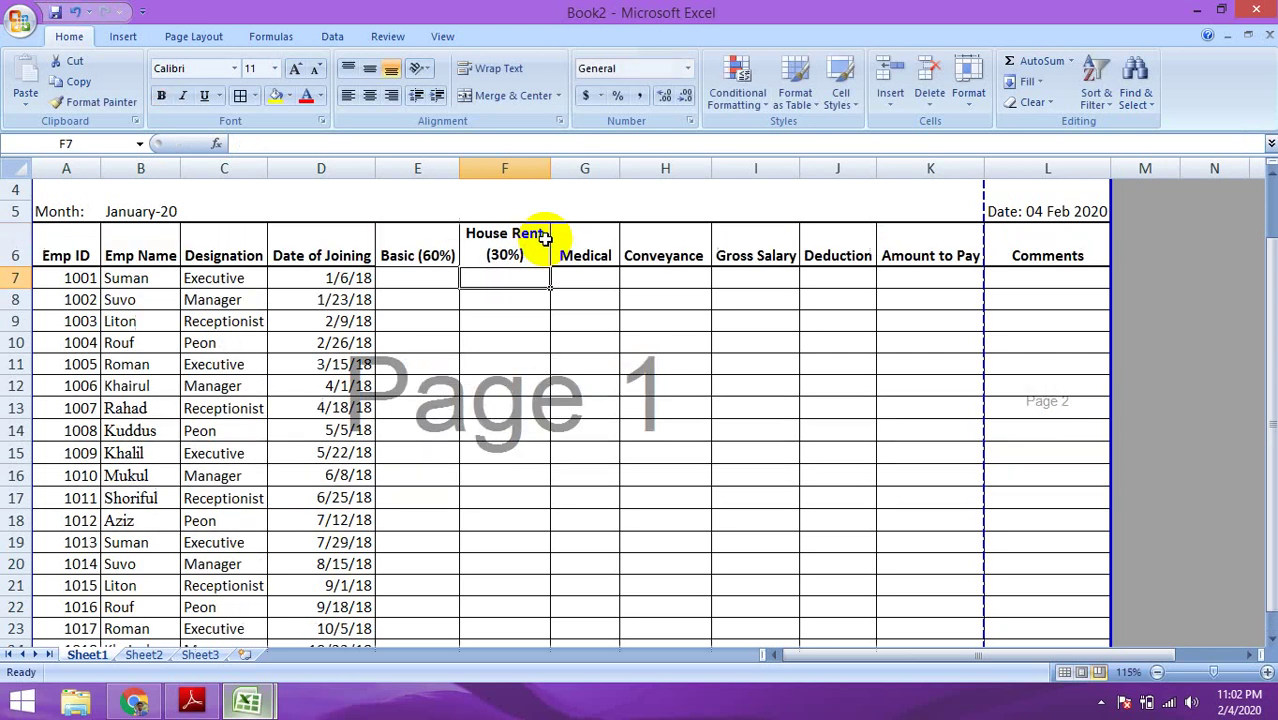
Break the Basic header in E6 so that "(60%)" sits on a second line.
{"action": "double_click", "coordinate": [418, 256]}
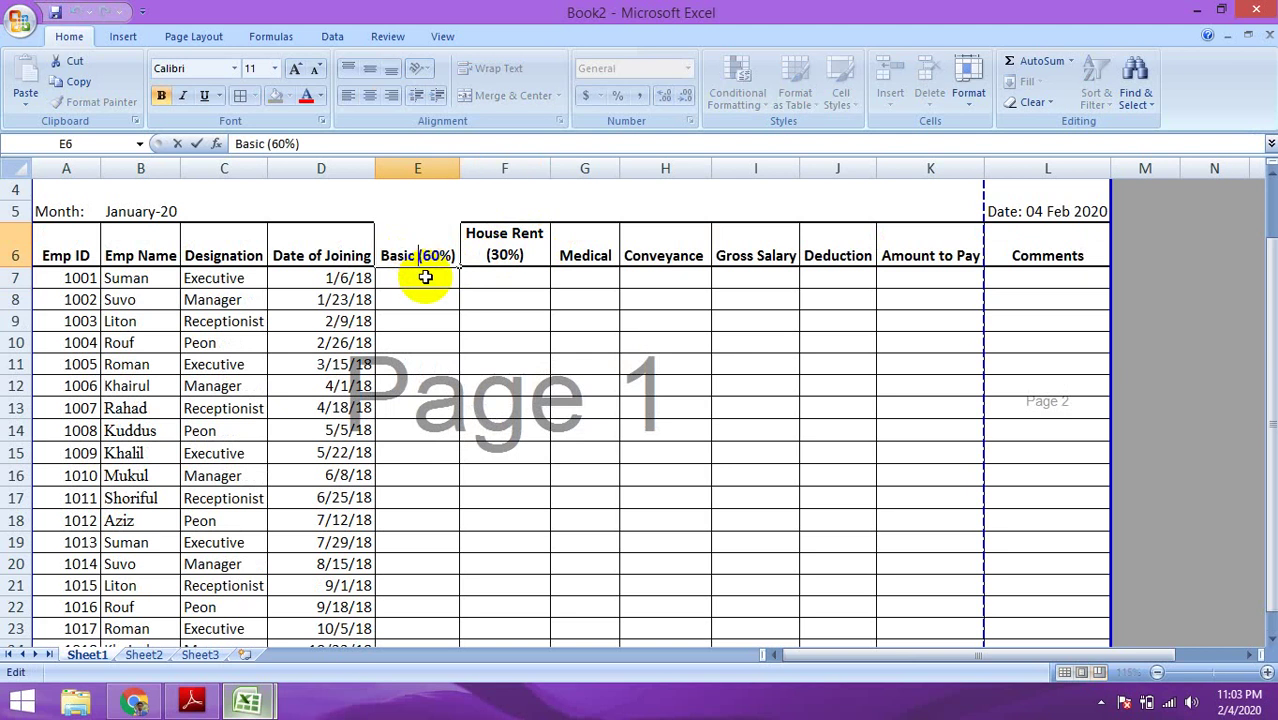
{"action": "key", "text": "alt+Return"}
{"action": "left_click", "coordinate": [432, 340]}
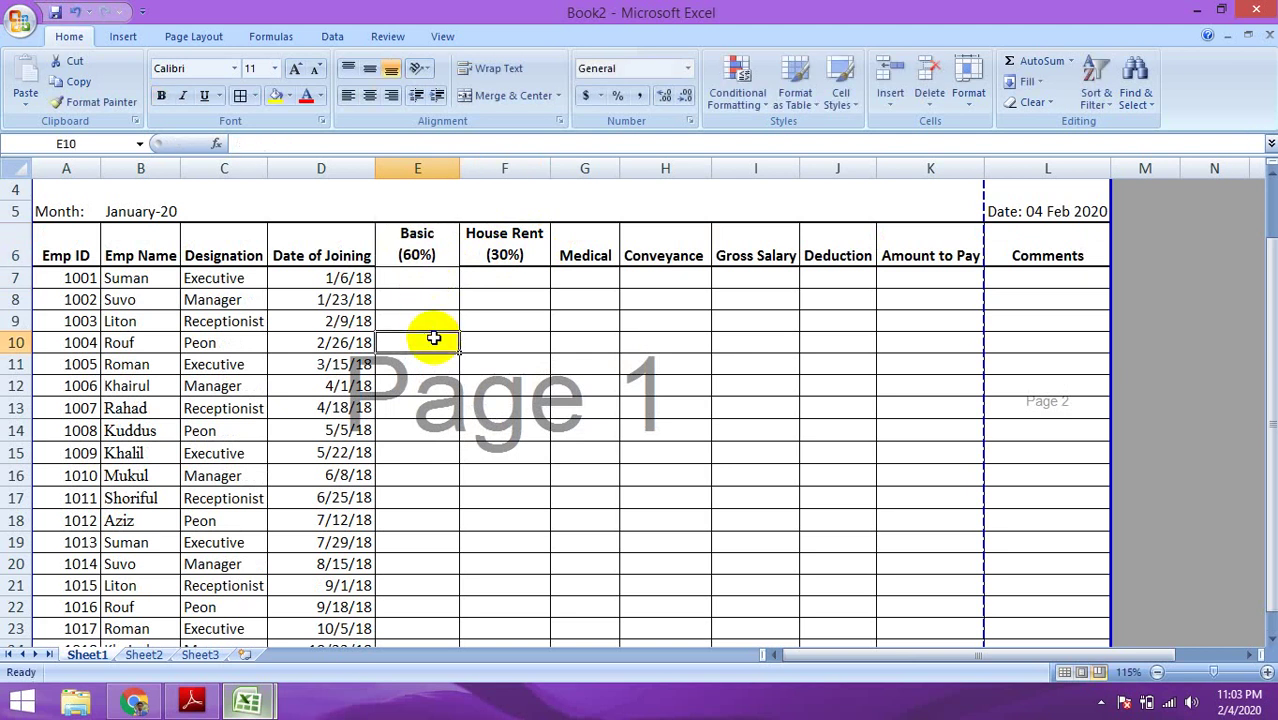
Add "(5%)" on a second line of the Medical header in G6.
{"action": "double_click", "coordinate": [588, 244]}
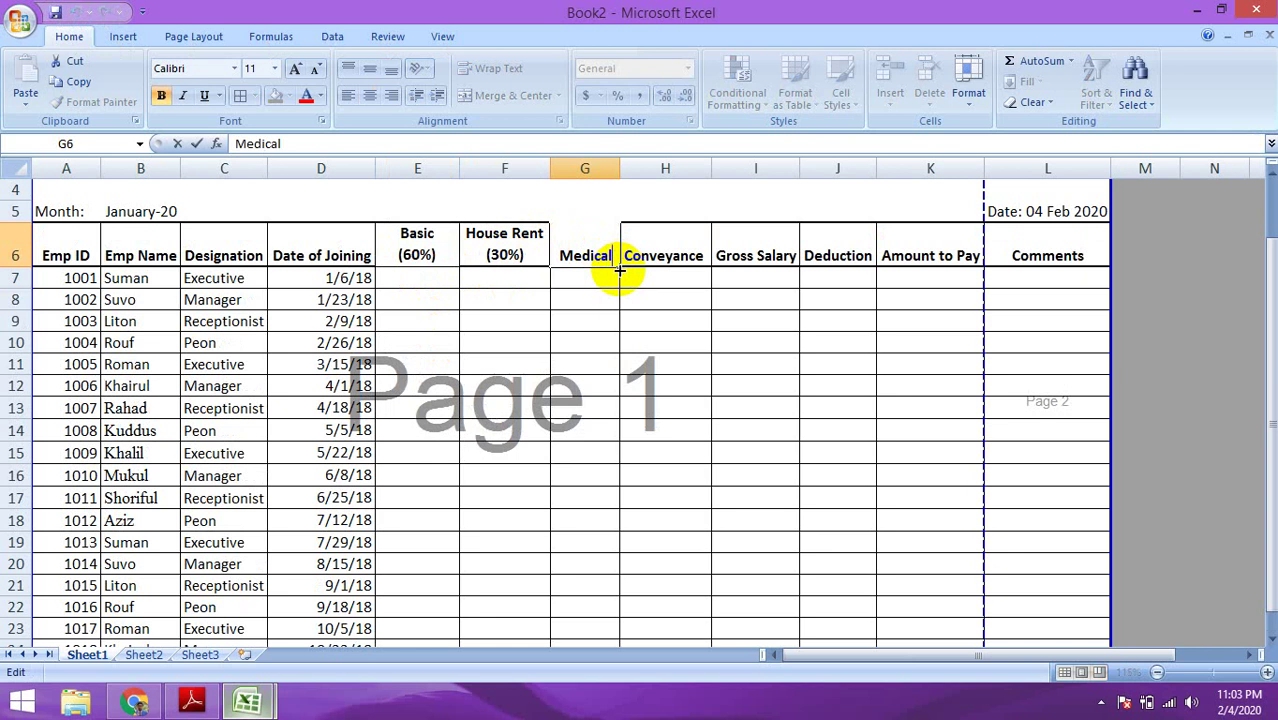
{"action": "key", "text": "alt+Return"}
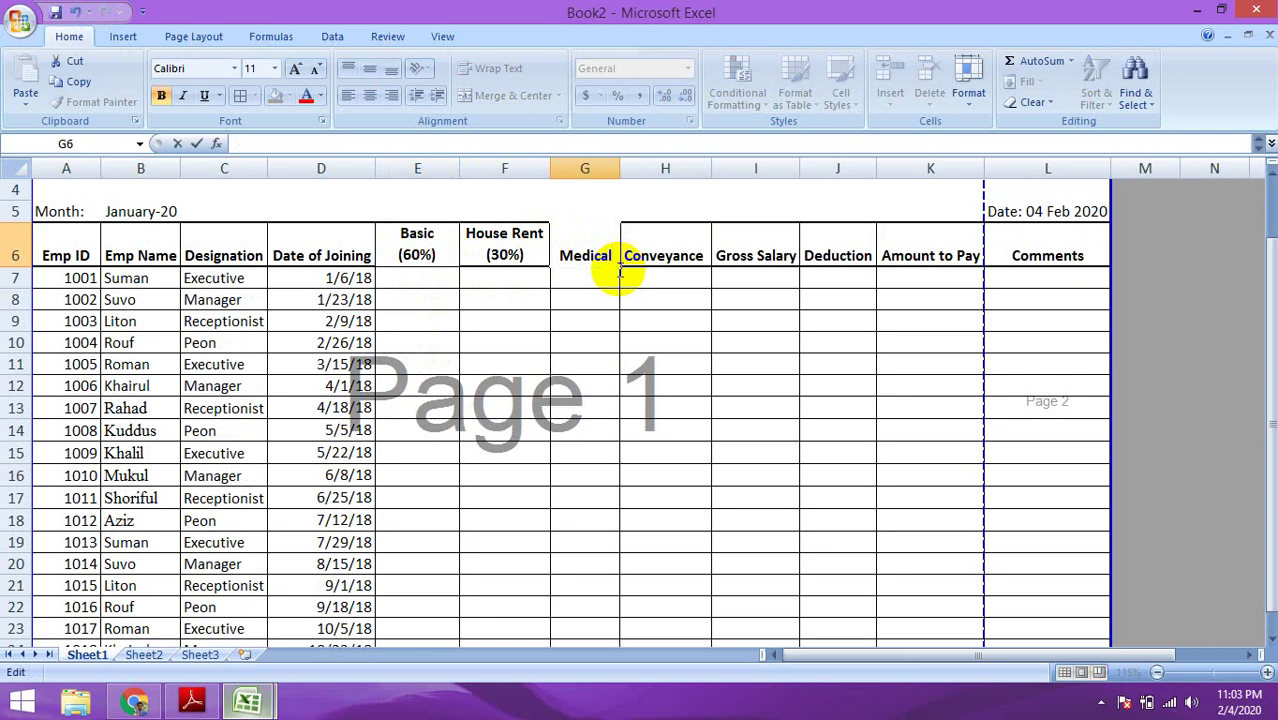
{"action": "type", "text": "(5%)"}
{"action": "key", "text": "Return"}
Add "(5%)" on a second line of the Conveyance header in H6.
{"action": "left_click", "coordinate": [705, 256]}
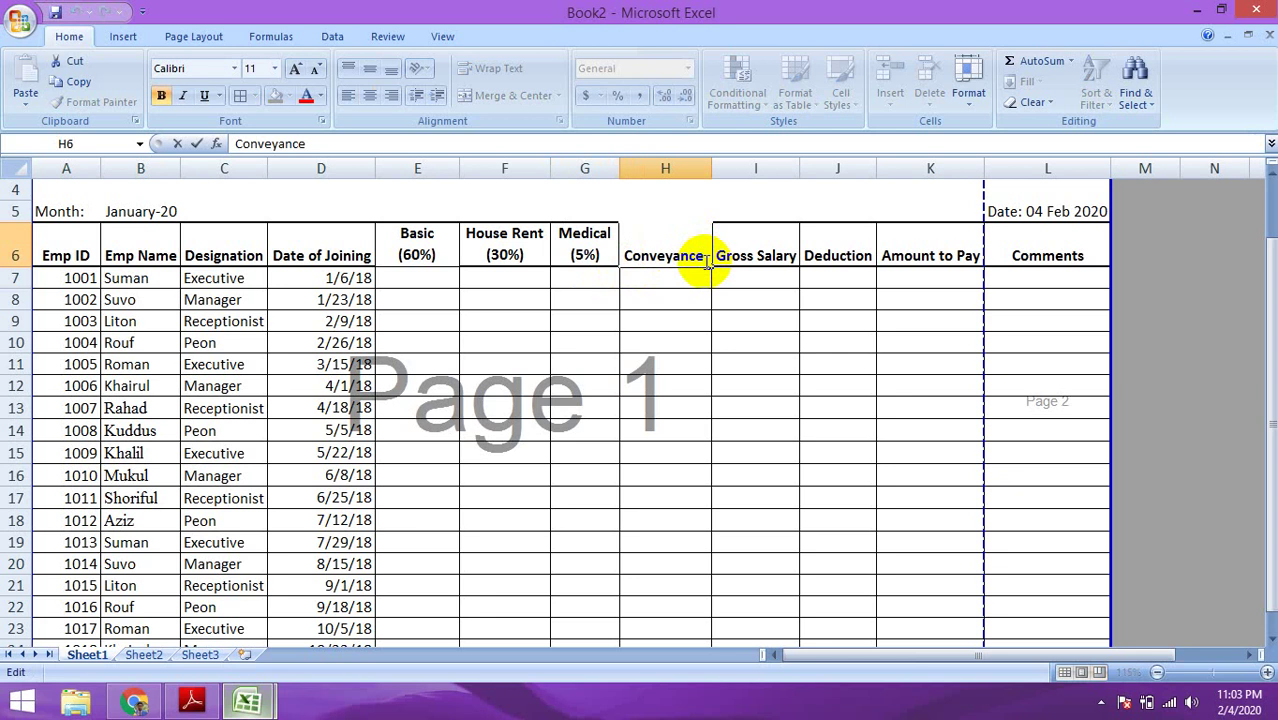
{"action": "key", "text": "alt+Return"}
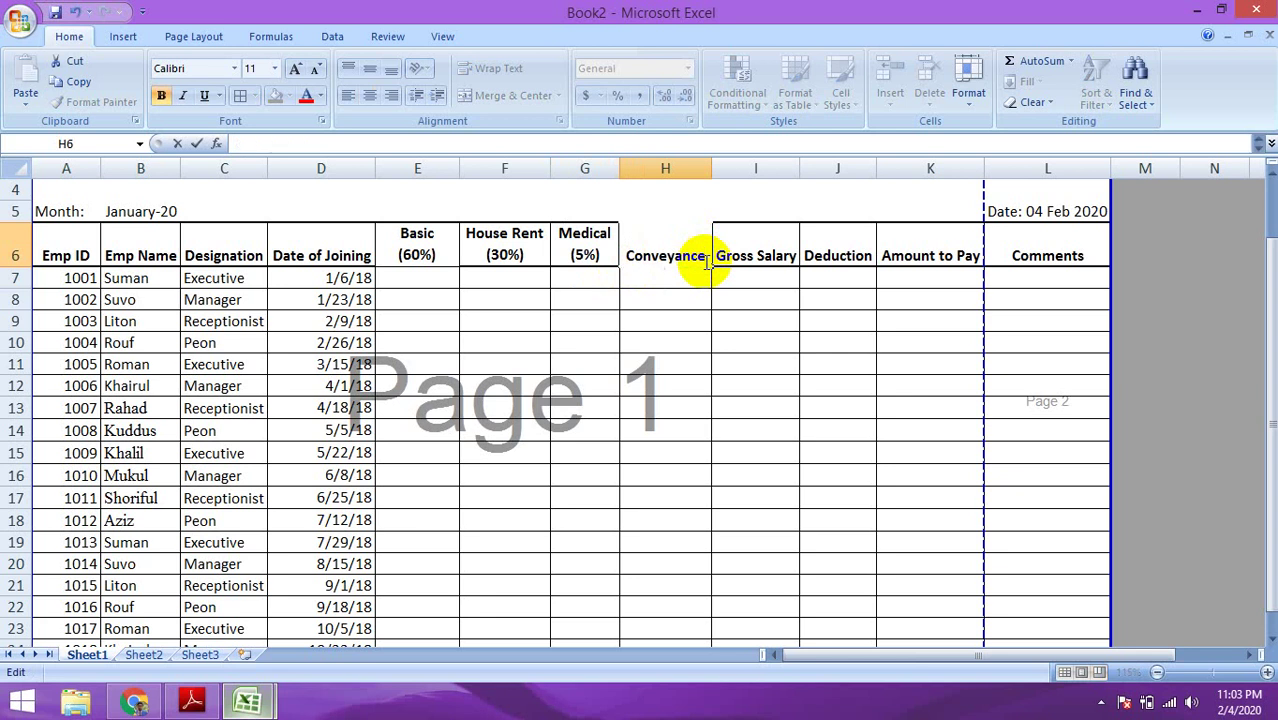
{"action": "type", "text": "(5%)"}
{"action": "key", "text": "Return"}
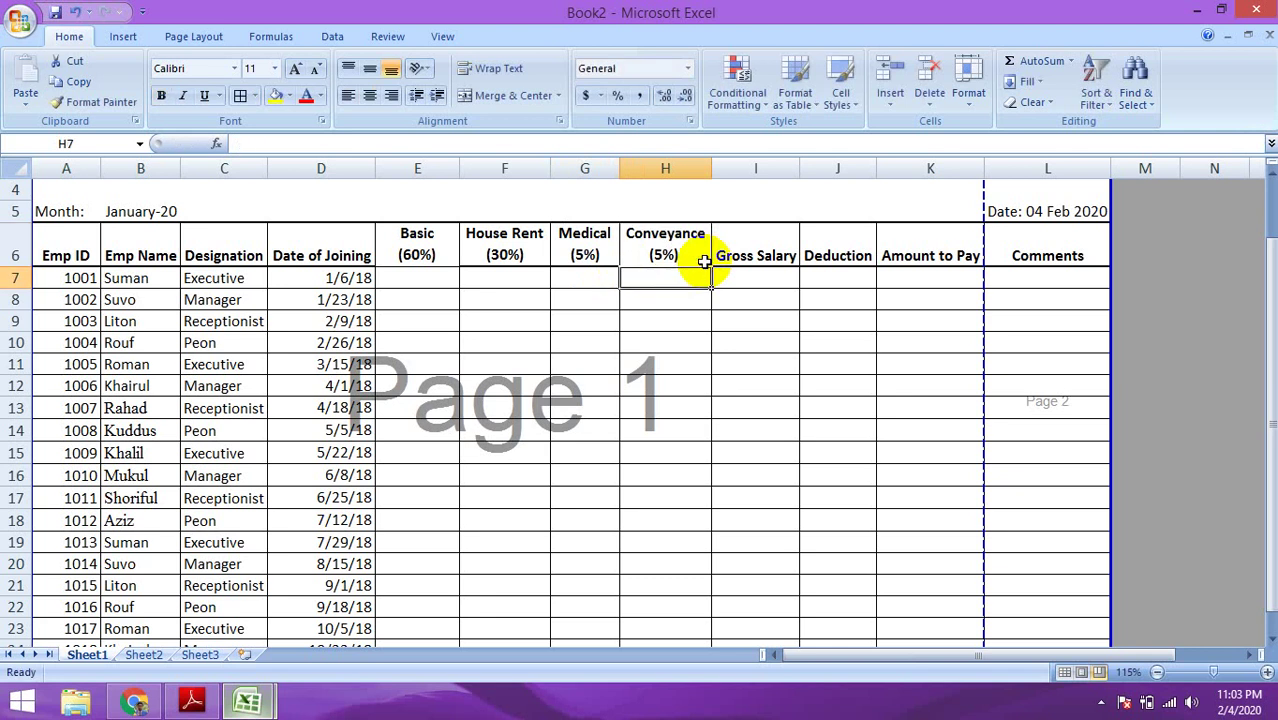
{"action": "left_click", "coordinate": [700, 321]}
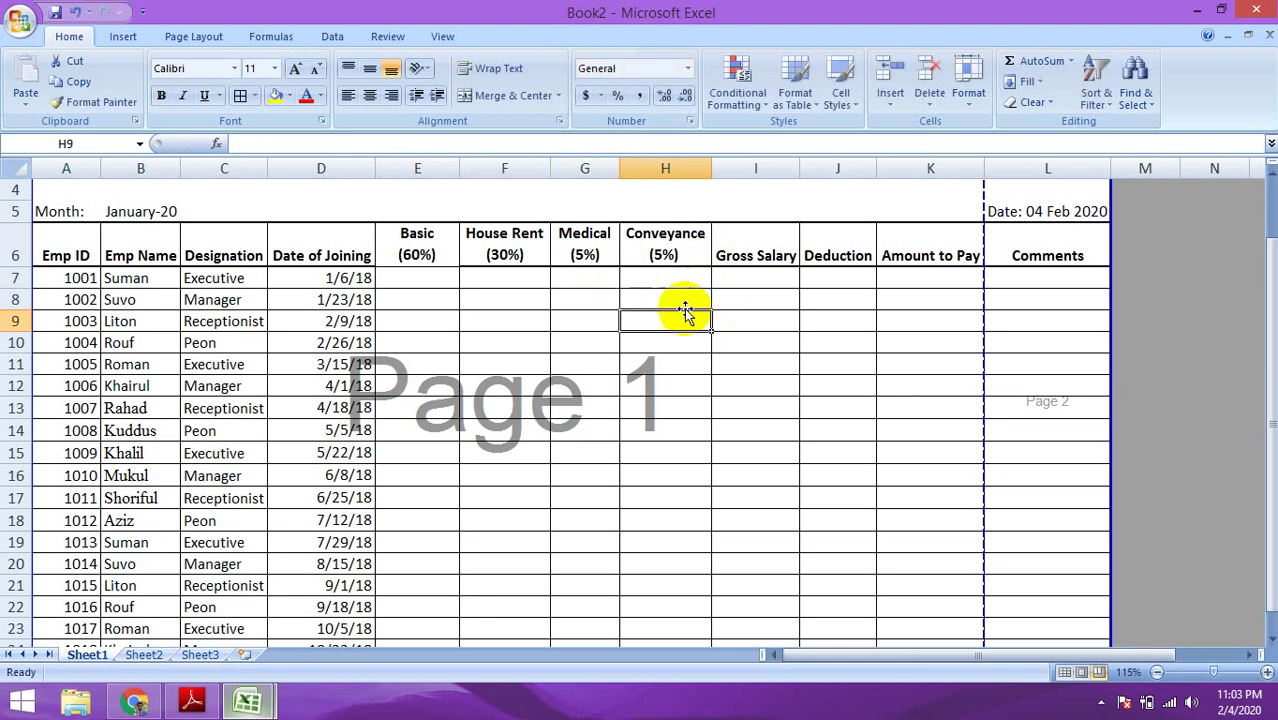
Add an empty second line to the Gross Salary header in I6.
{"action": "left_click", "coordinate": [763, 244]}
{"action": "double_click", "coordinate": [796, 258]}
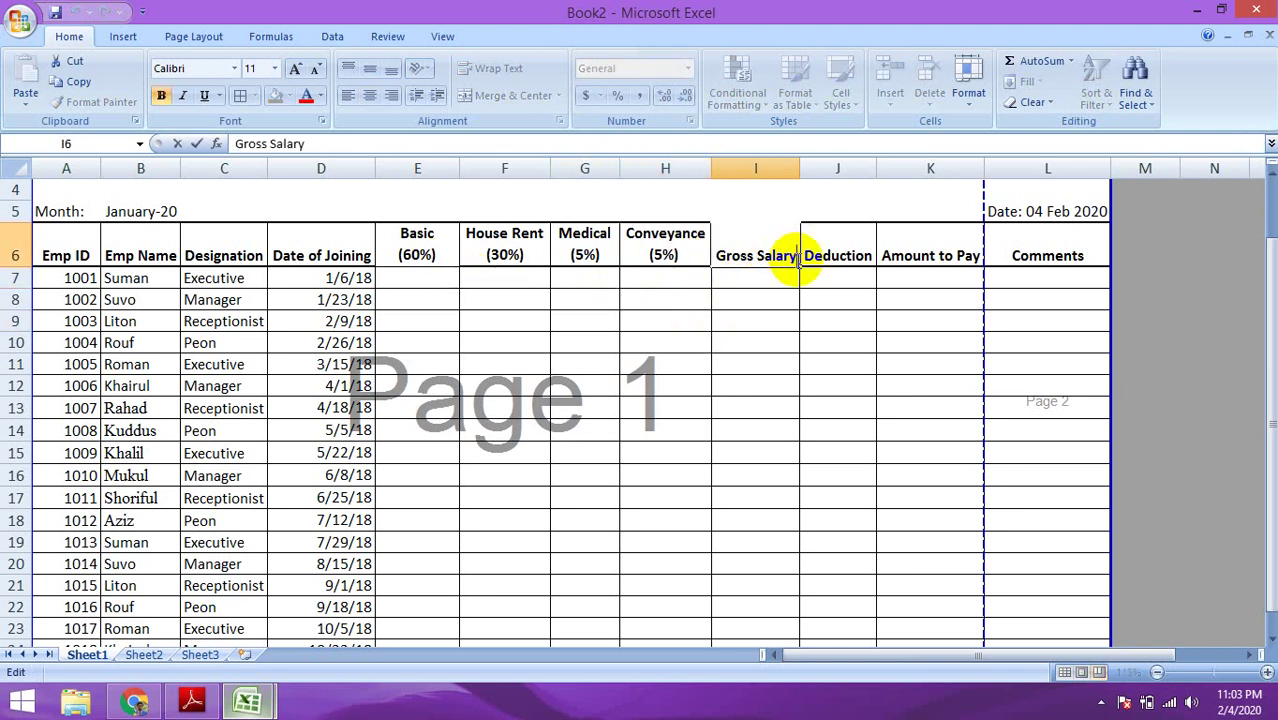
{"action": "key", "text": "alt+Return"}
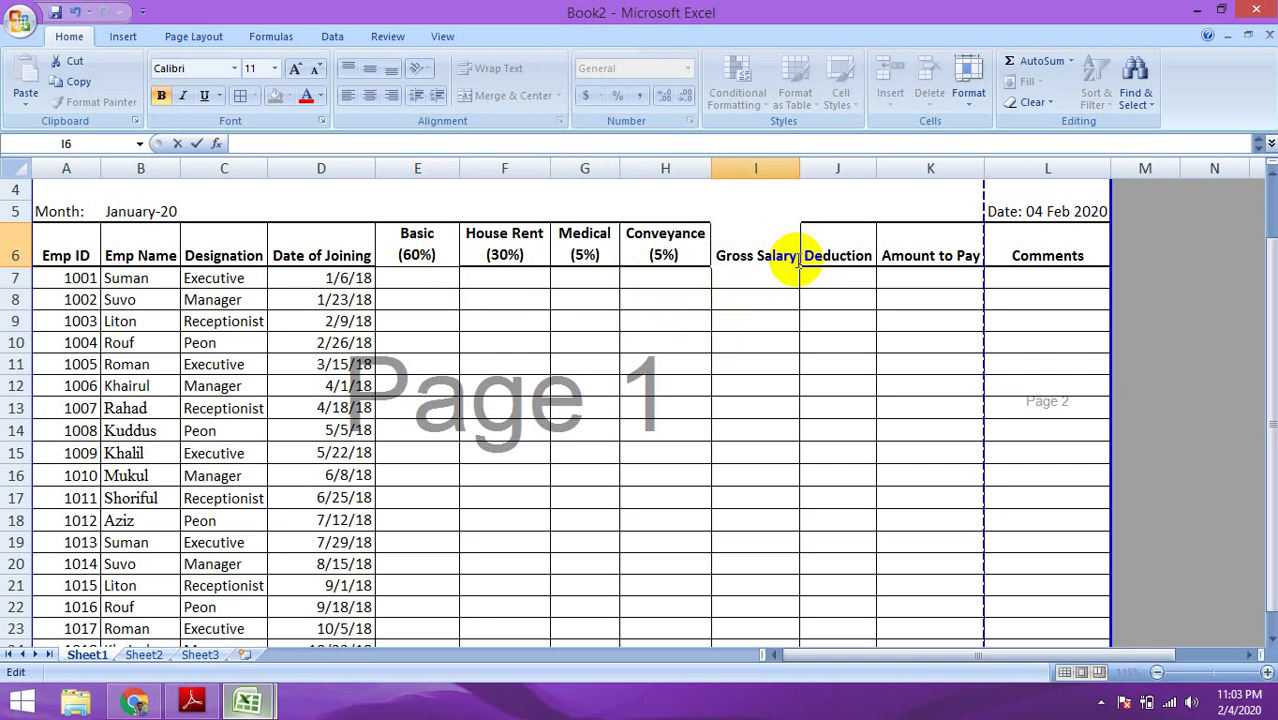
{"action": "type", "text": "("}
{"action": "key", "text": "BackSpace"}
{"action": "key", "text": "Return"}
{"action": "left_click", "coordinate": [784, 256]}
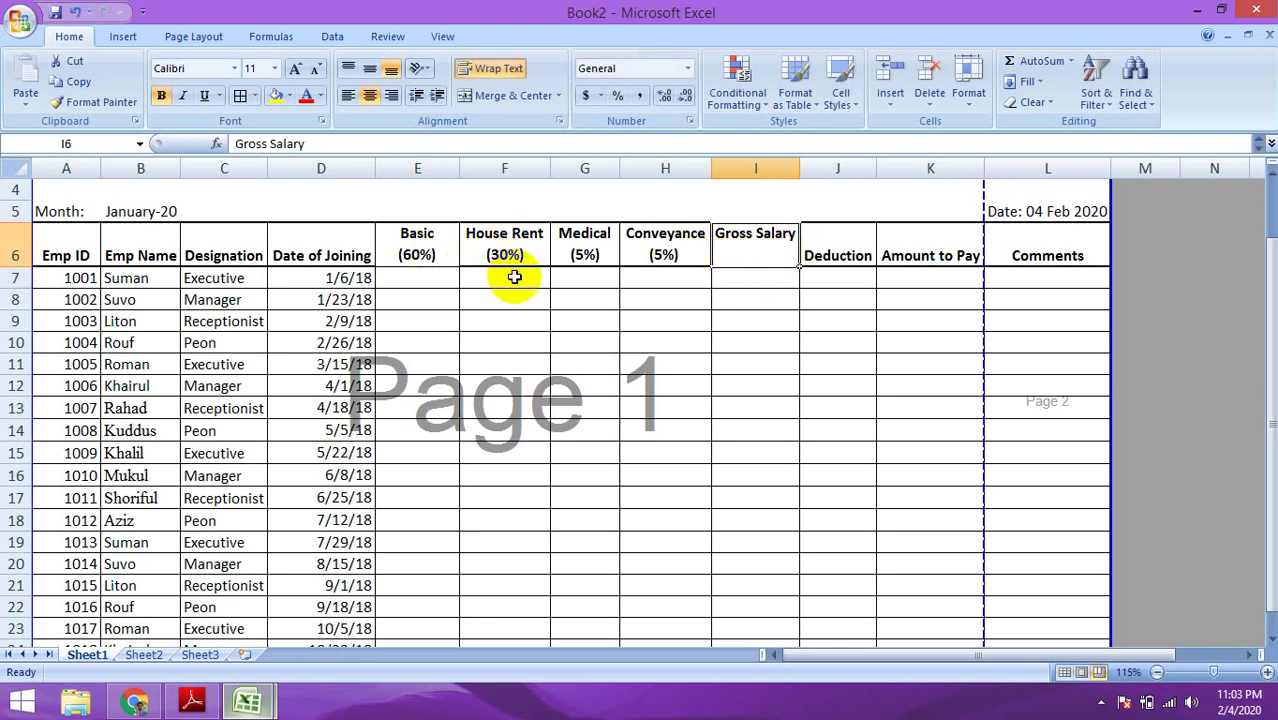
Examine the salary component headers from Basic to Gross Salary and the row 7 cells E7:H7 below them.
{"action": "left_click", "coordinate": [587, 249]}
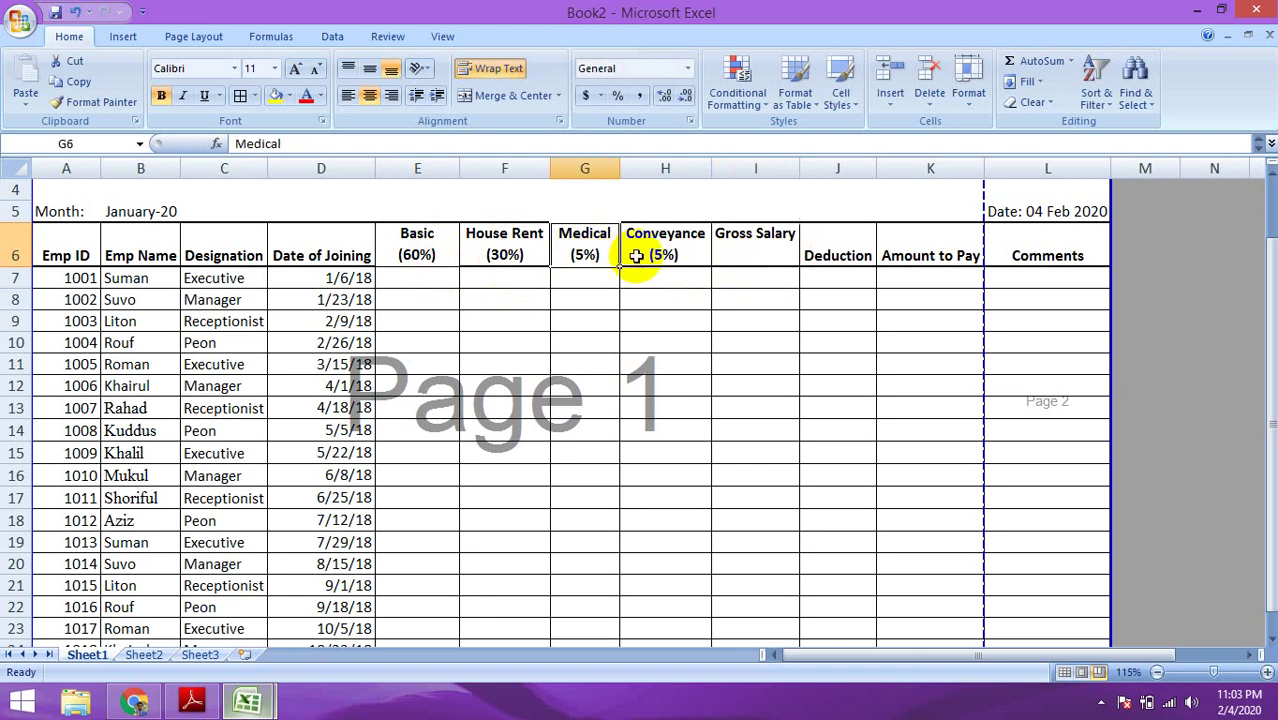
{"action": "left_click", "coordinate": [656, 250]}
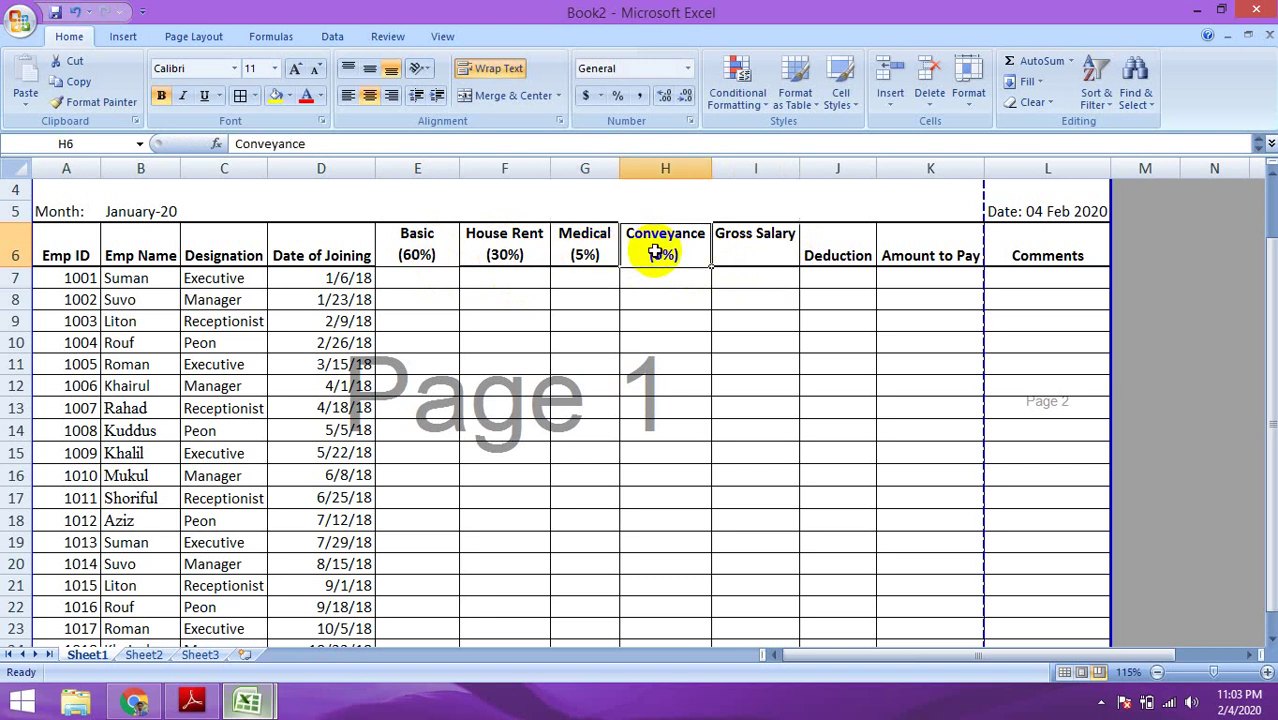
{"action": "left_click", "coordinate": [447, 265]}
{"action": "left_click", "coordinate": [491, 257]}
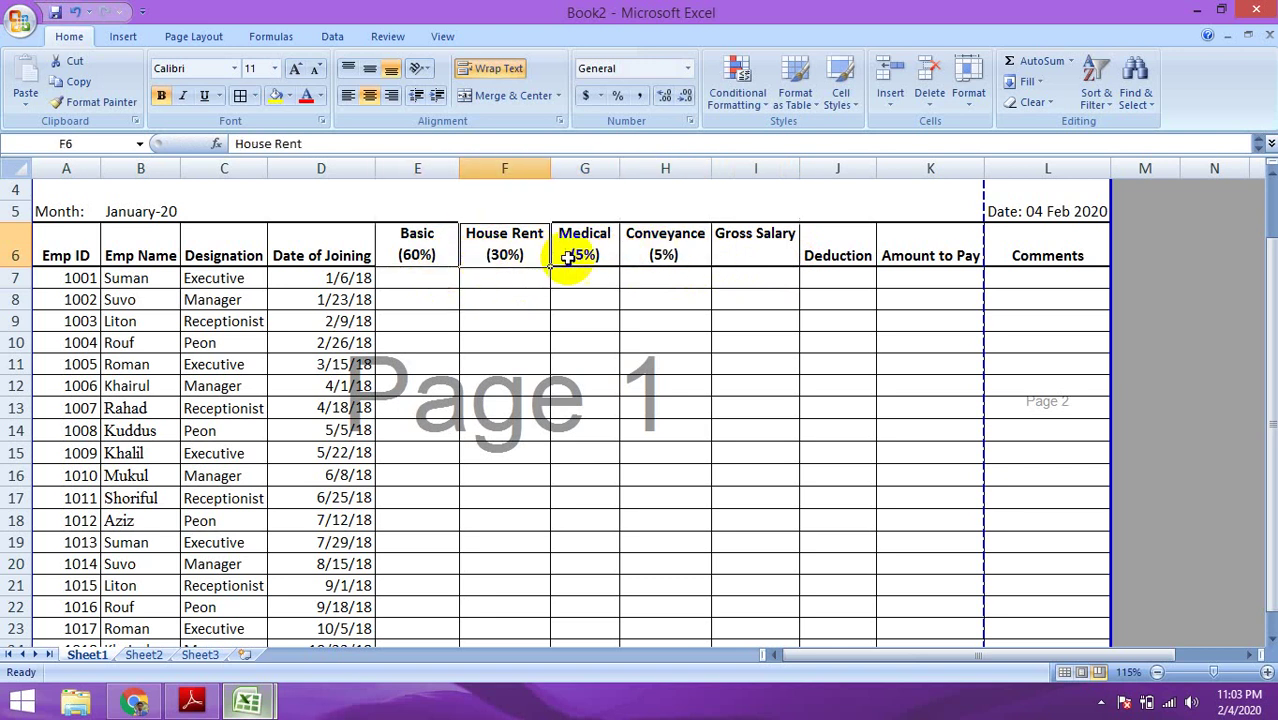
{"action": "left_click", "coordinate": [584, 256]}
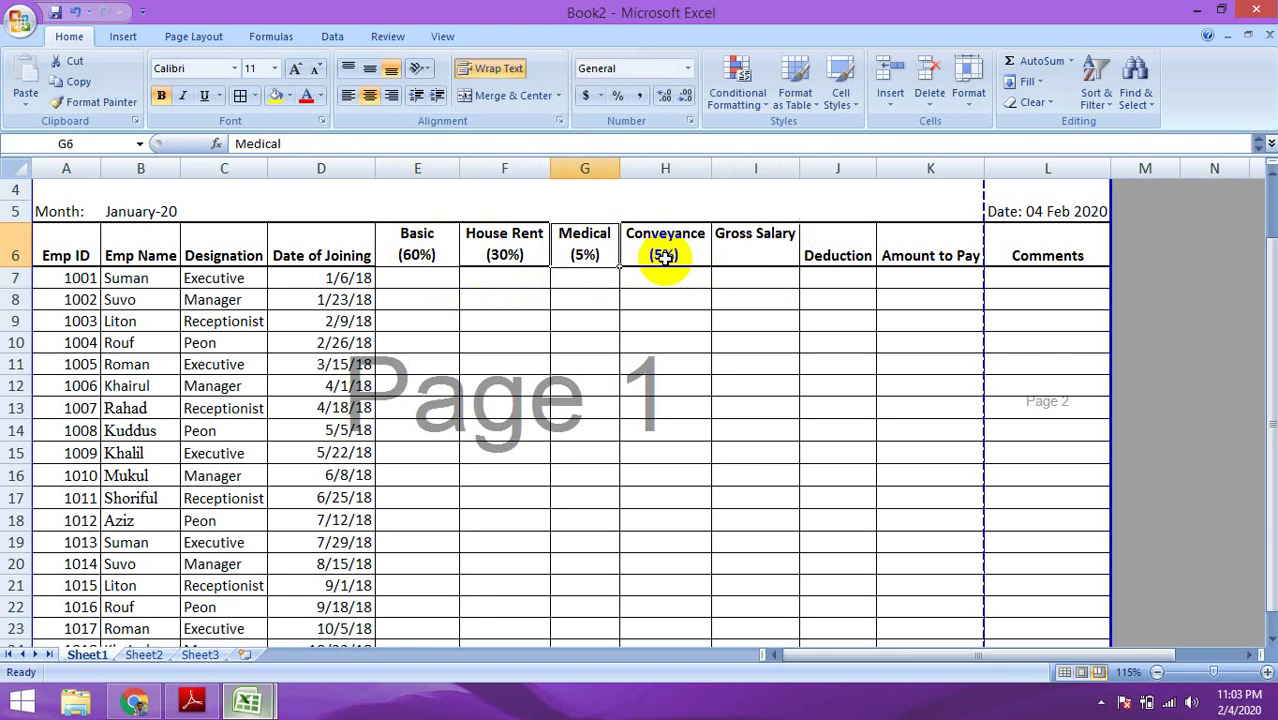
{"action": "left_click", "coordinate": [775, 254]}
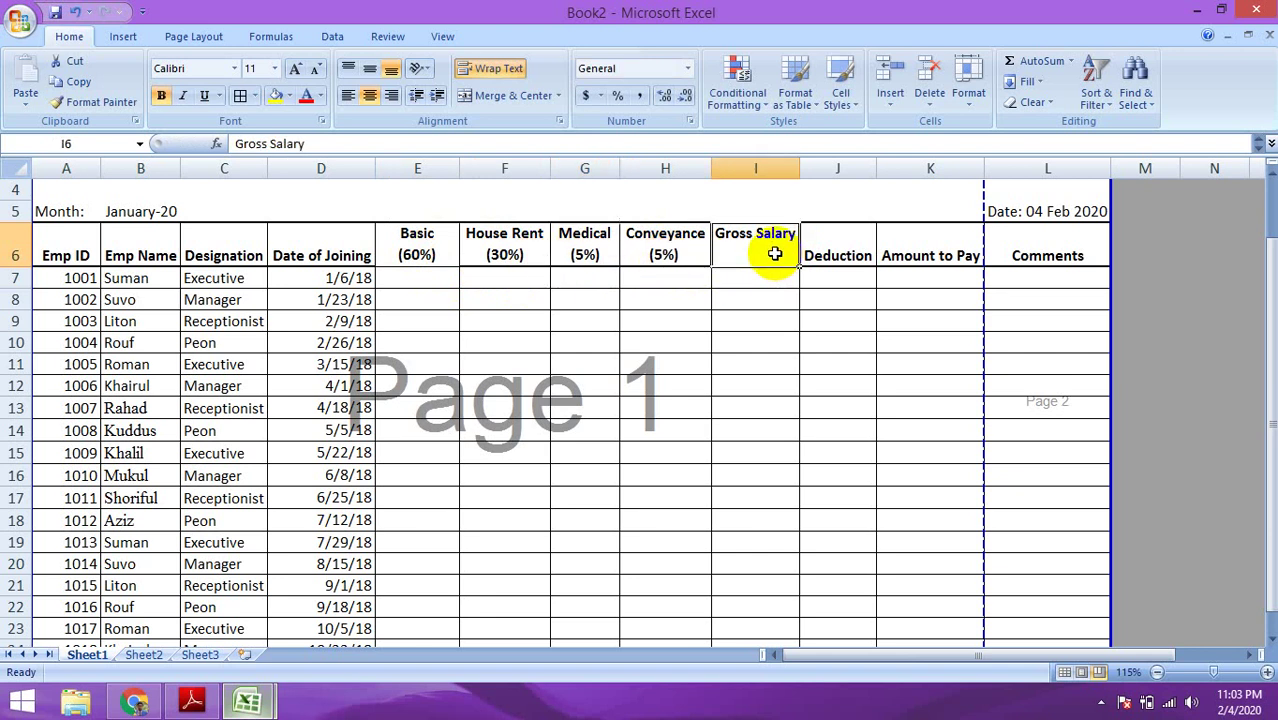
{"action": "left_click", "coordinate": [421, 279]}
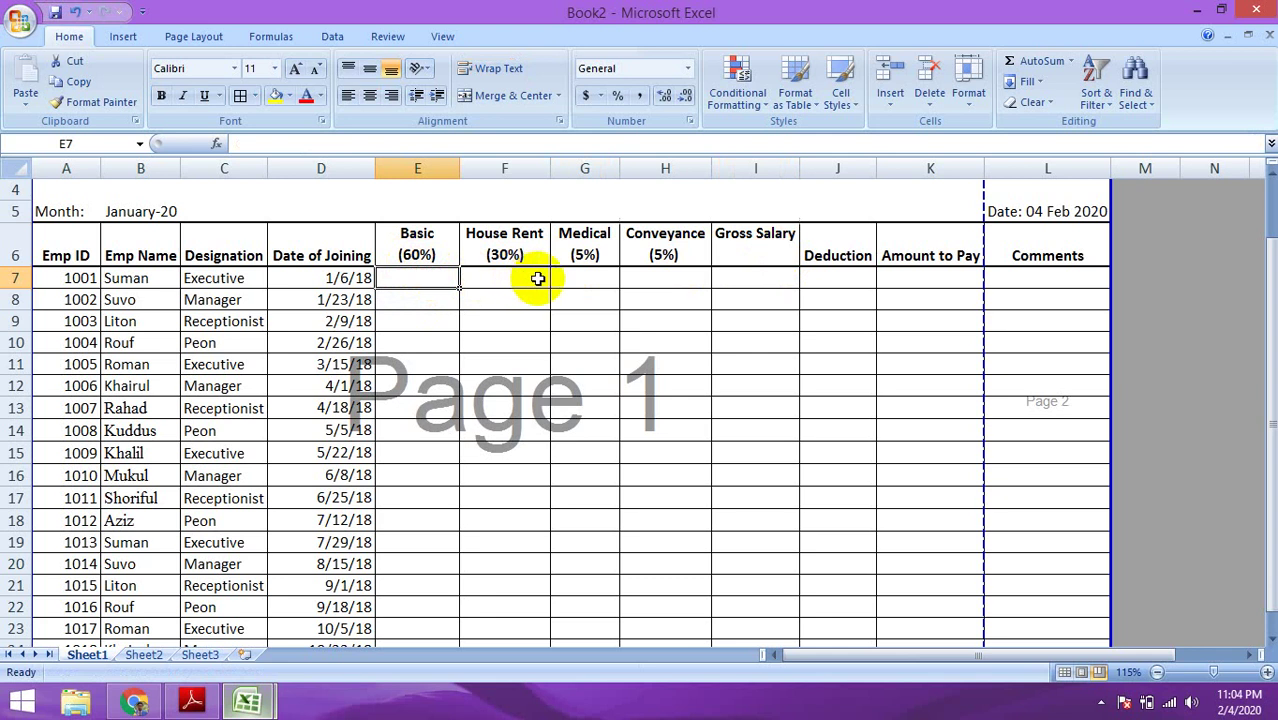
{"action": "left_click", "coordinate": [571, 279]}
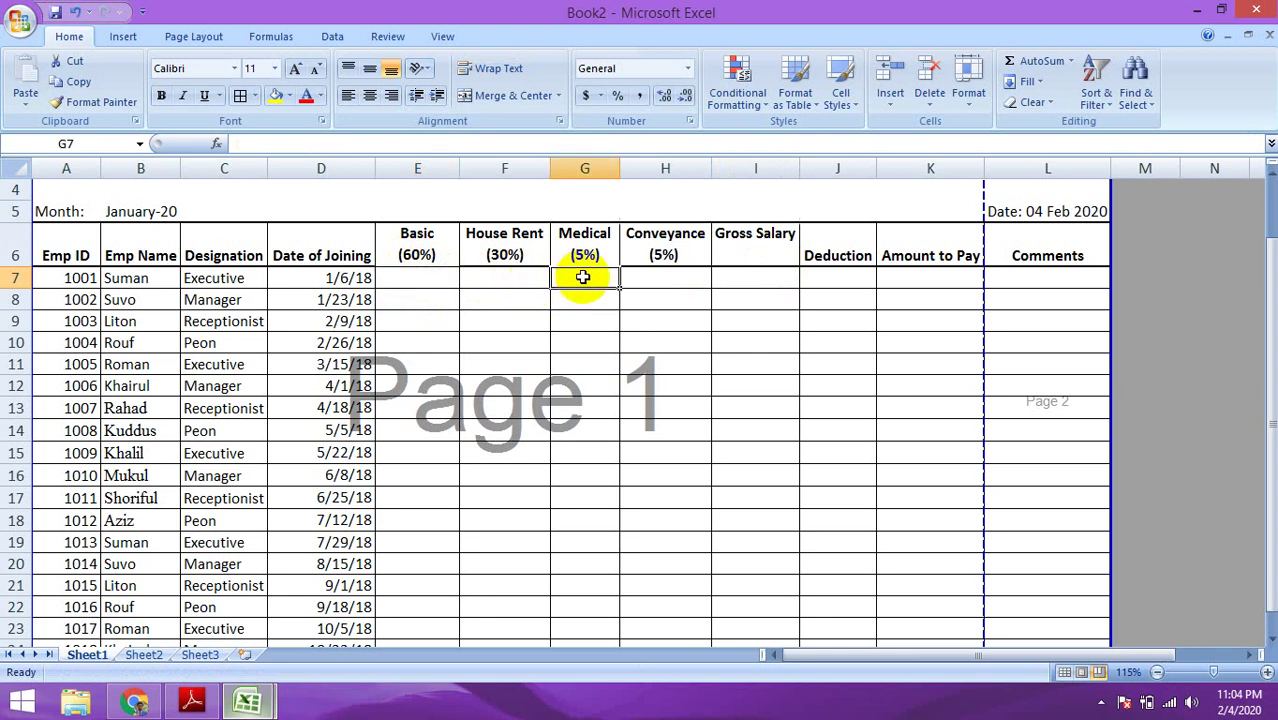
{"action": "left_click", "coordinate": [653, 272]}
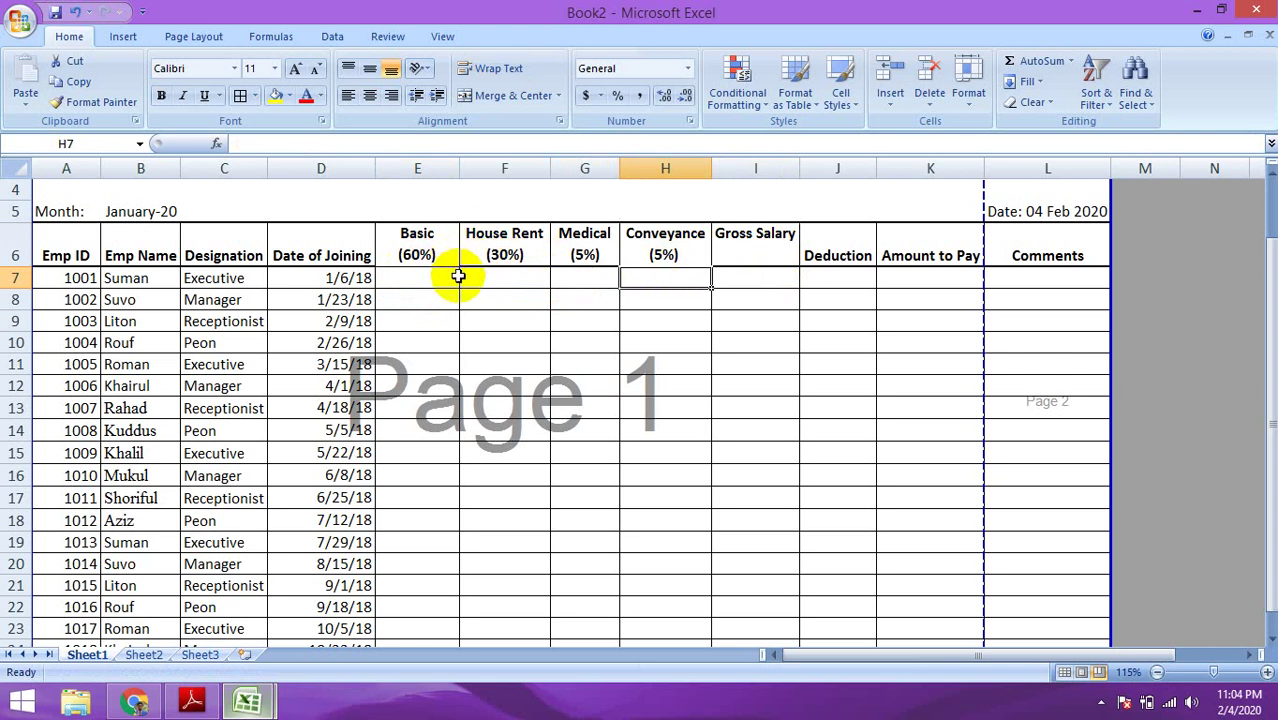
{"action": "left_click_drag", "start_coordinate": [440, 274], "coordinate": [618, 292]}
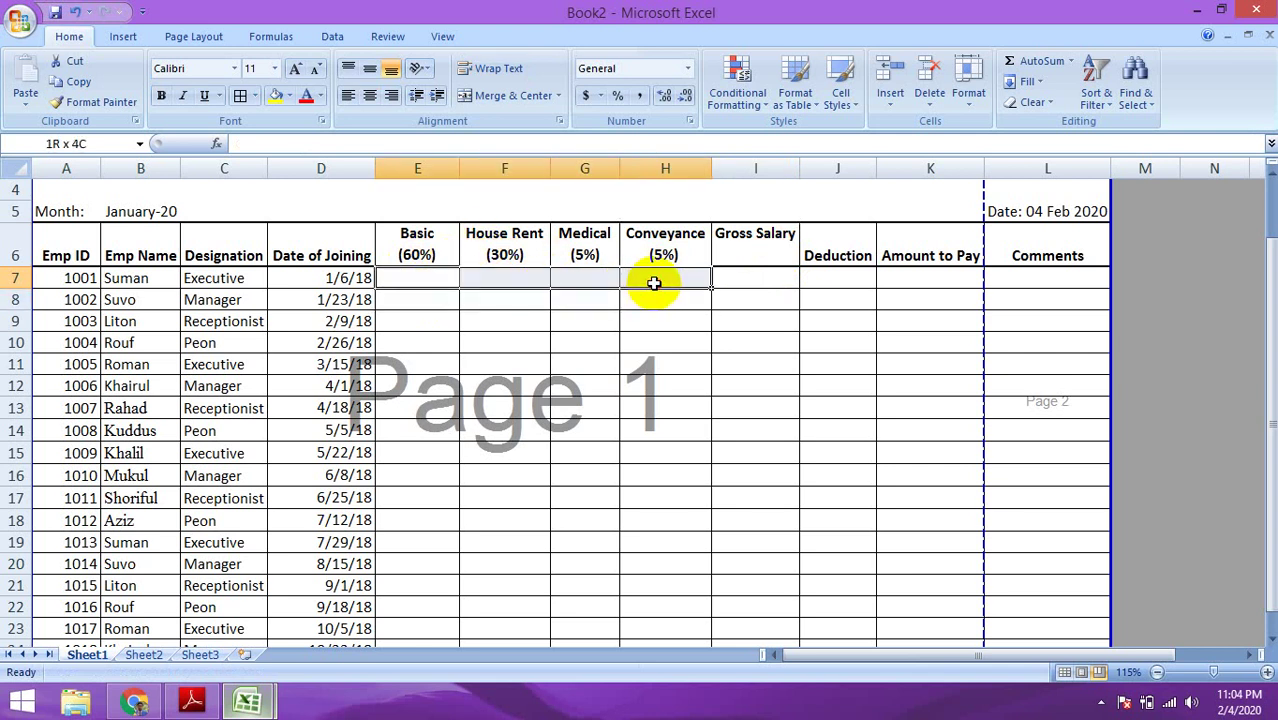
Switch to Book1 and copy the Gross Salary values in I7:I24.
{"action": "double_click", "coordinate": [406, 278]}
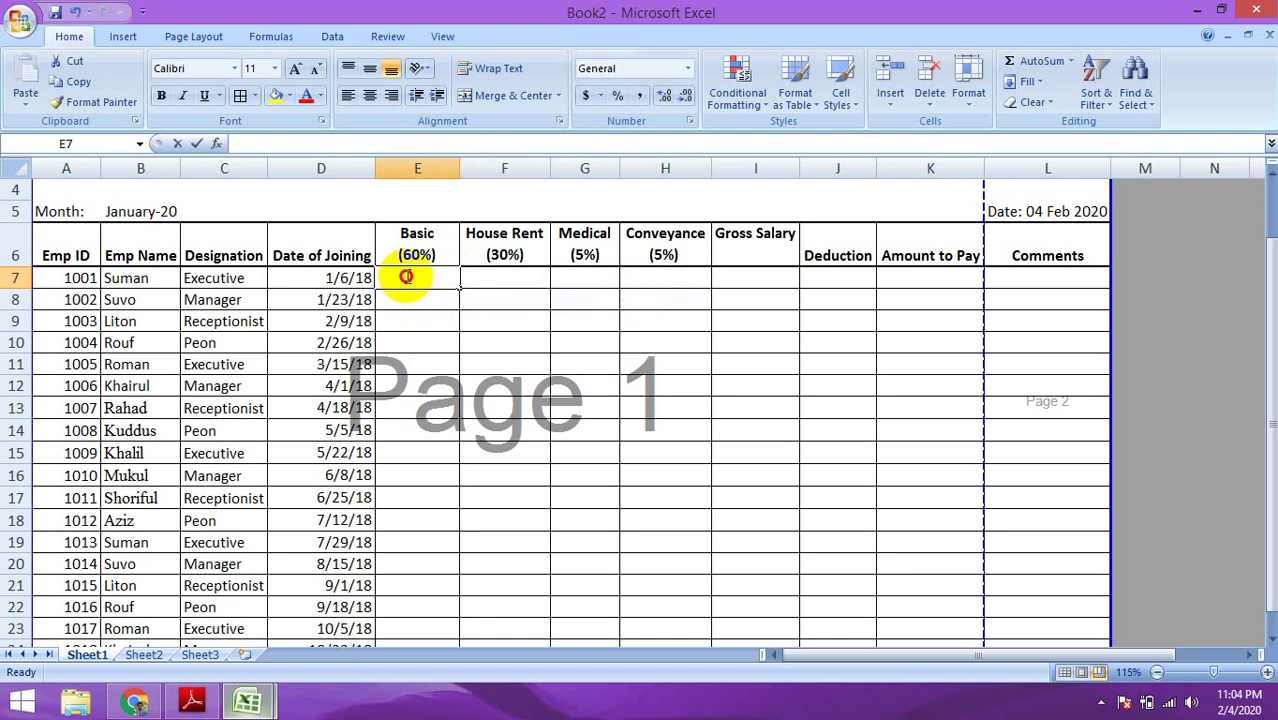
{"action": "left_click", "coordinate": [760, 276]}
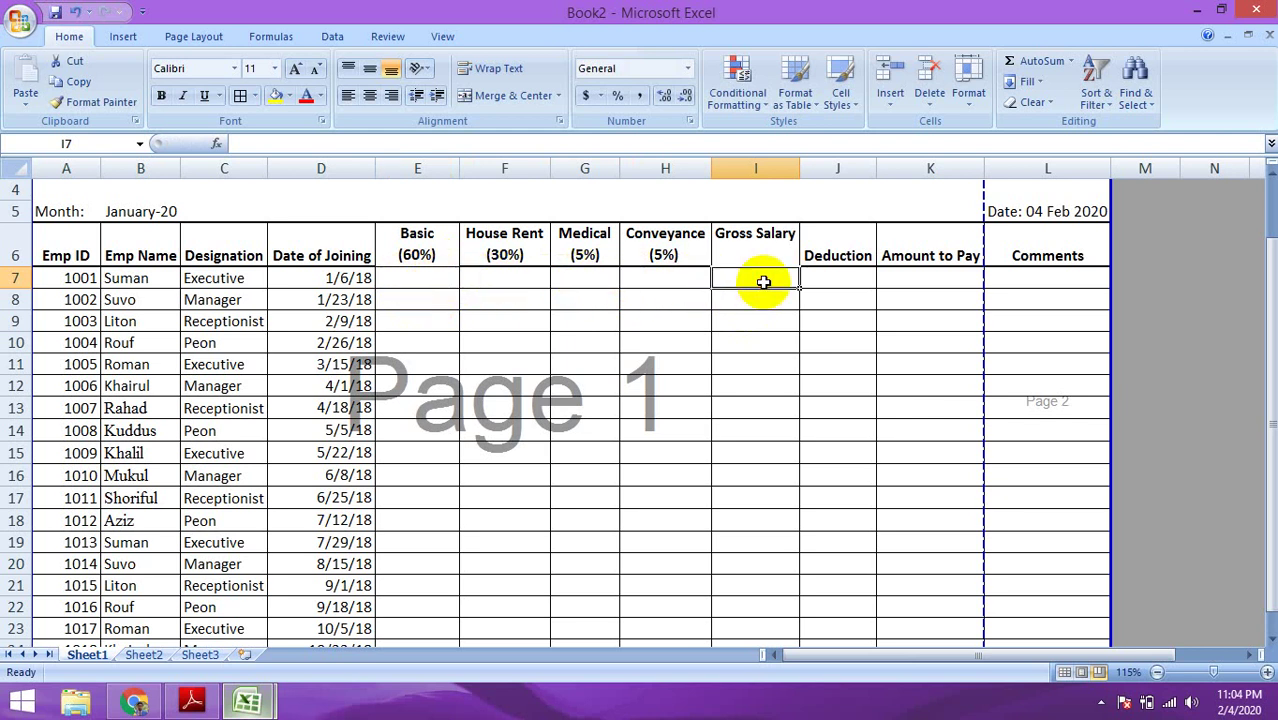
{"action": "scroll", "coordinate": [763, 282], "scroll_direction": "down", "scroll_amount": 1}
{"action": "scroll", "coordinate": [764, 282], "scroll_direction": "up", "scroll_amount": 1}
{"action": "left_click", "coordinate": [248, 700]}
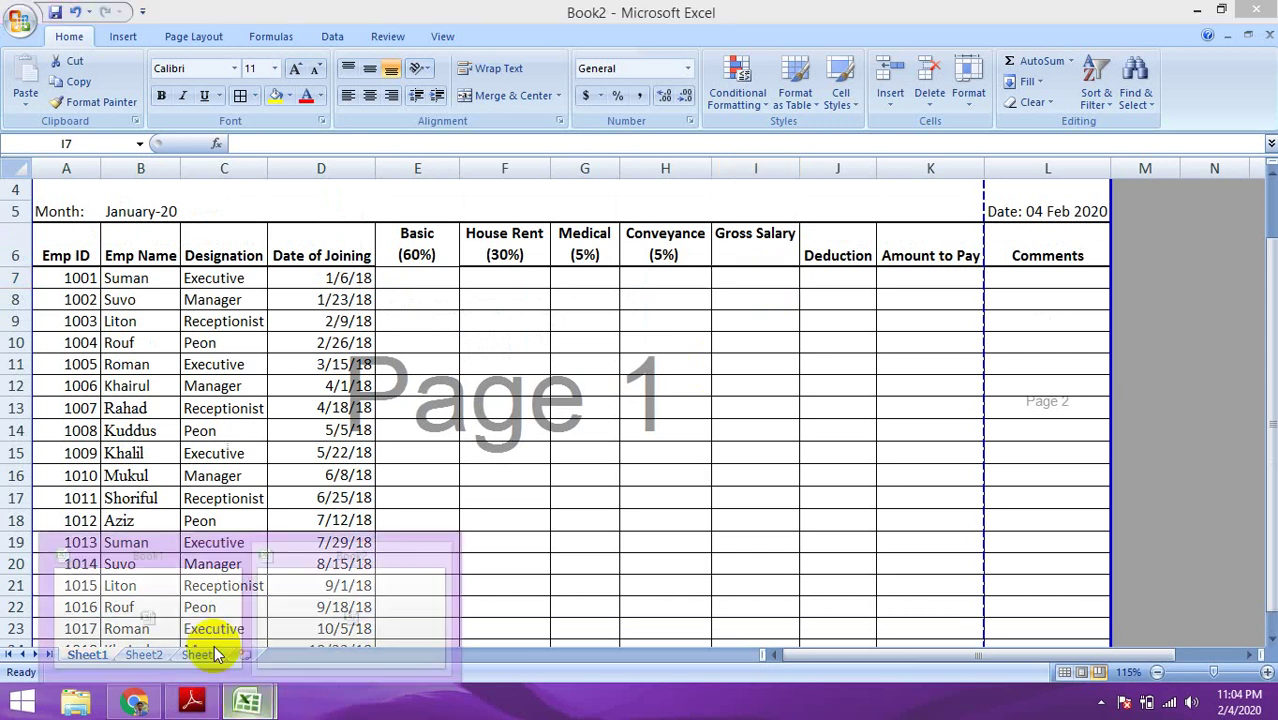
{"action": "left_click", "coordinate": [181, 590]}
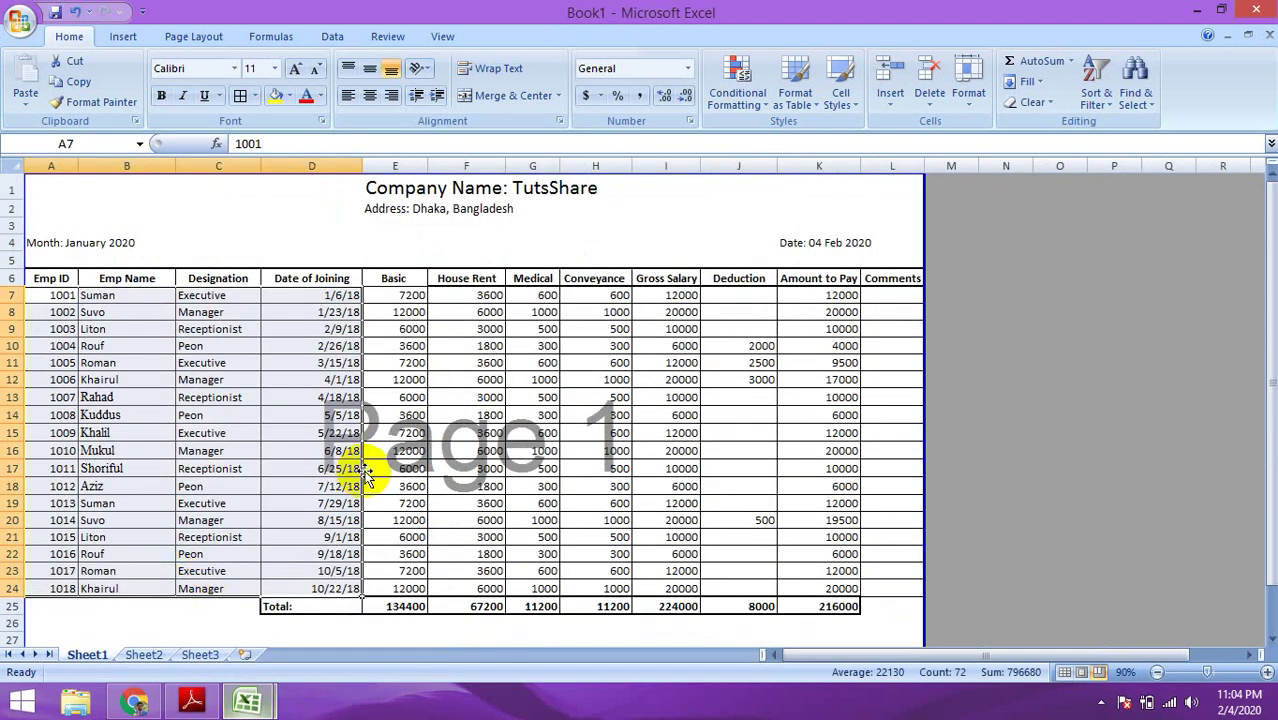
{"action": "left_click_drag", "start_coordinate": [665, 296], "coordinate": [682, 588]}
{"action": "key", "text": "ctrl+c"}
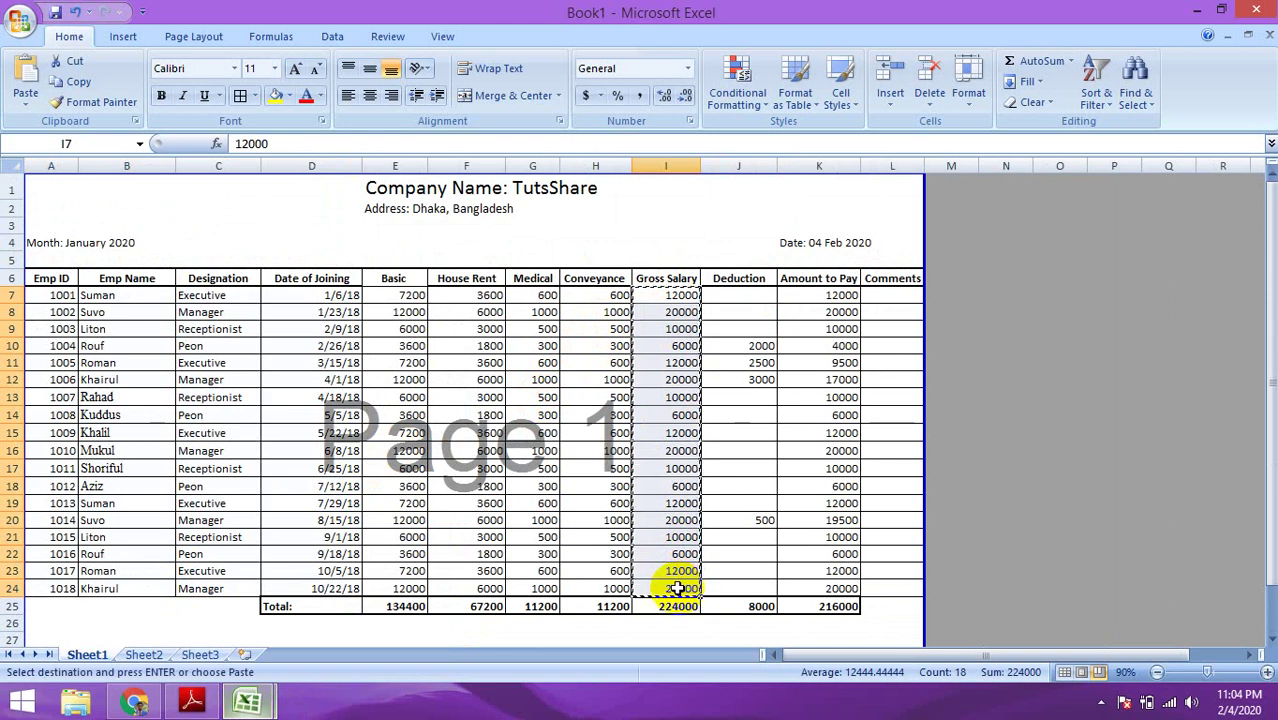
Switch back to Book2 and paste the copied salary values into the Gross Salary column starting at I7.
{"action": "mouse_move", "coordinate": [247, 700]}
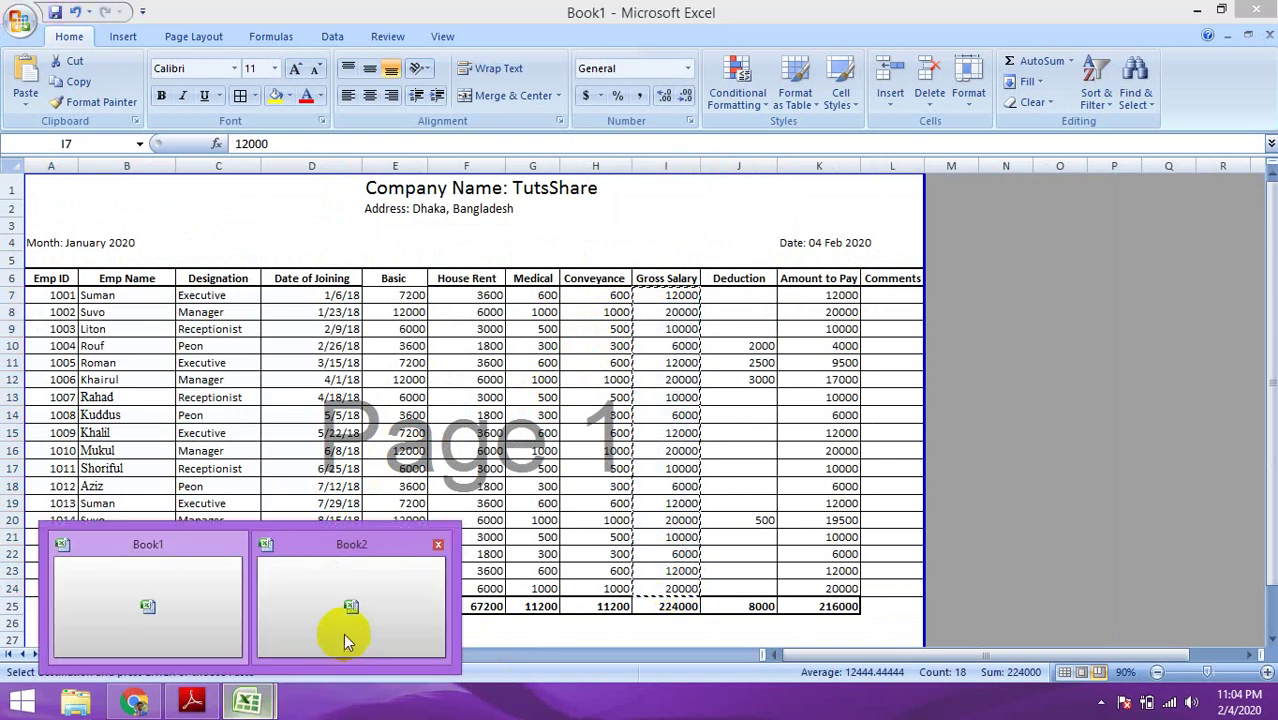
{"action": "left_click", "coordinate": [343, 633]}
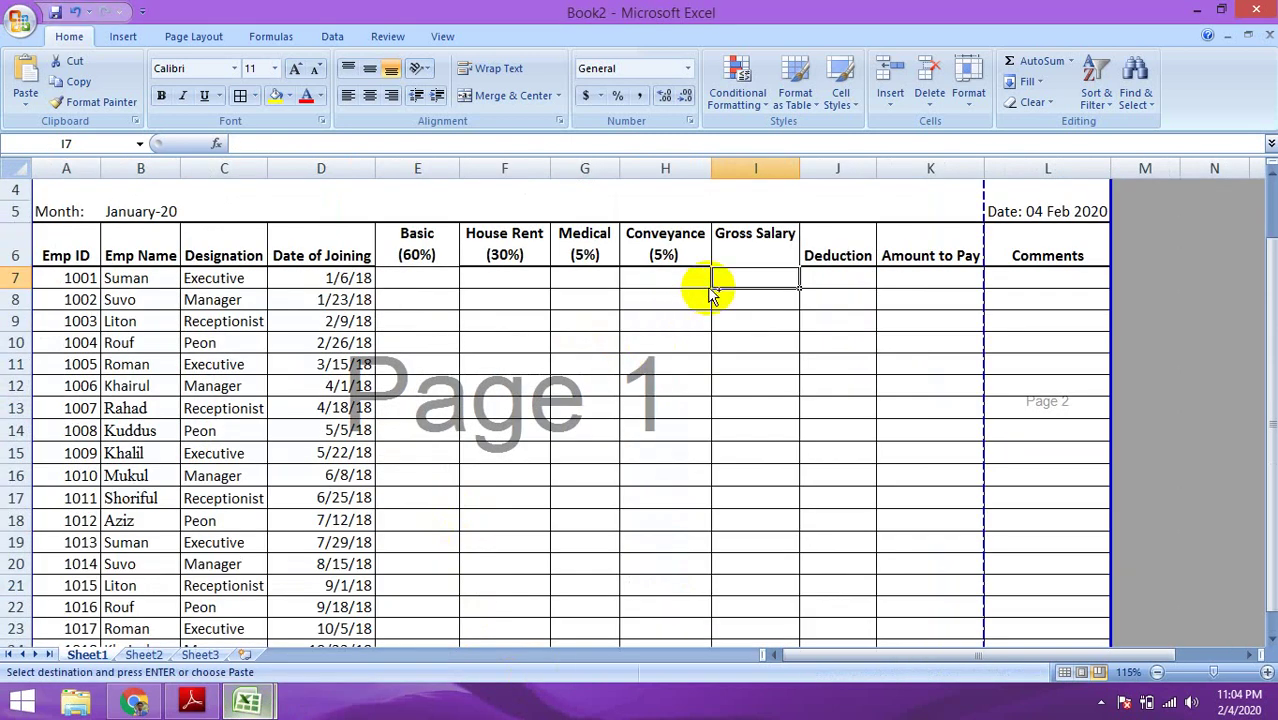
{"action": "key", "text": "ctrl+v"}
{"action": "scroll", "coordinate": [819, 476], "scroll_direction": "down", "scroll_amount": 1}
{"action": "scroll", "coordinate": [819, 485], "scroll_direction": "up", "scroll_amount": 1}
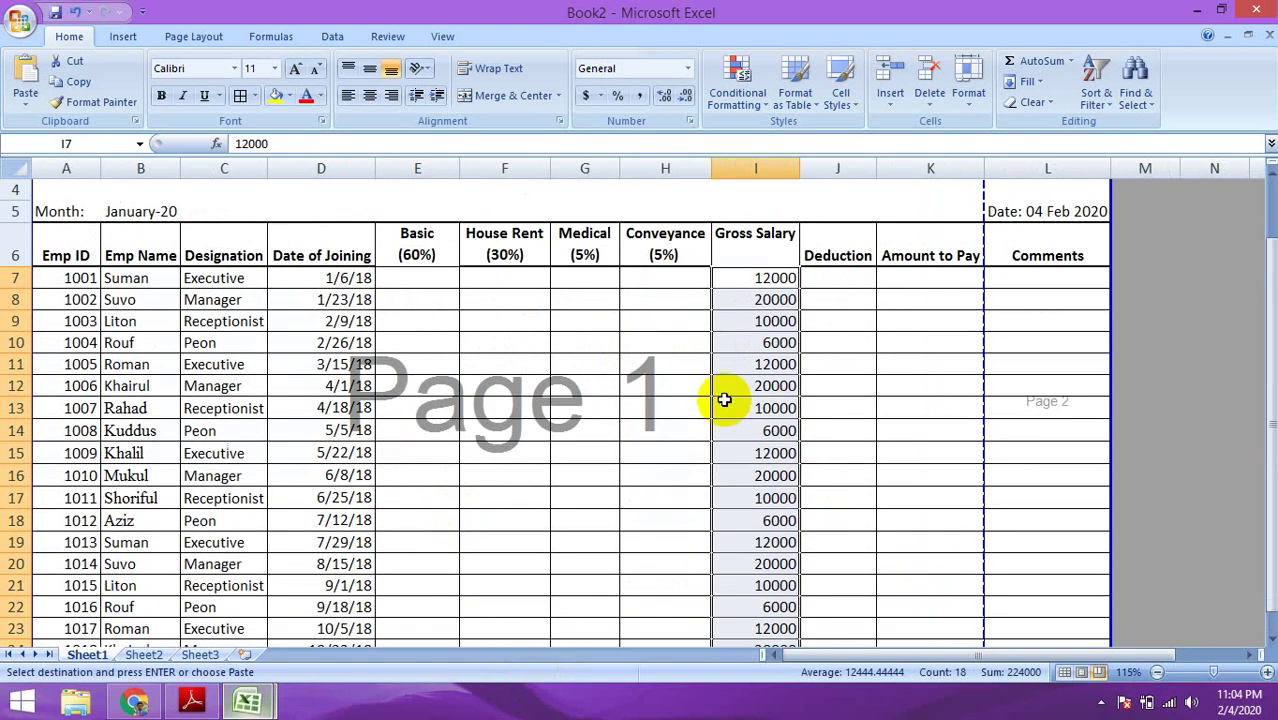
{"action": "left_click", "coordinate": [840, 318]}
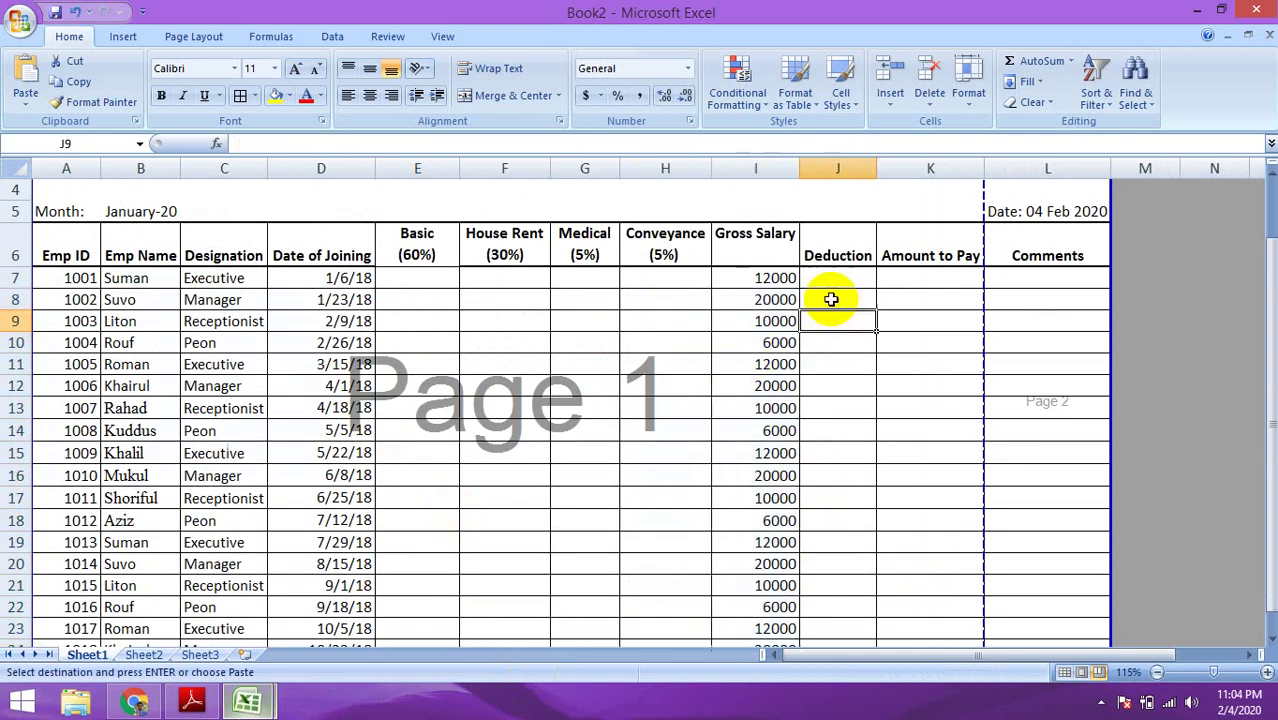
Calculate the first employee's Basic salary in E7 with the formula =I7*60%.
{"action": "left_click", "coordinate": [752, 280]}
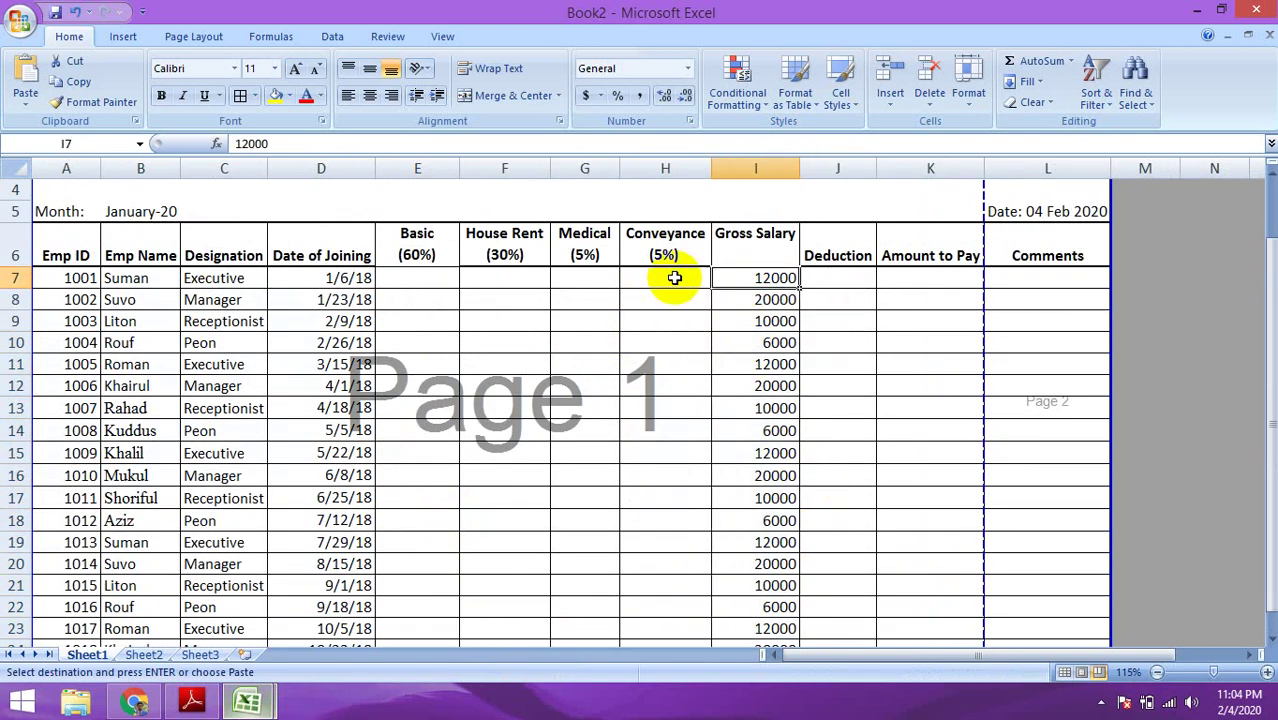
{"action": "left_click", "coordinate": [410, 284]}
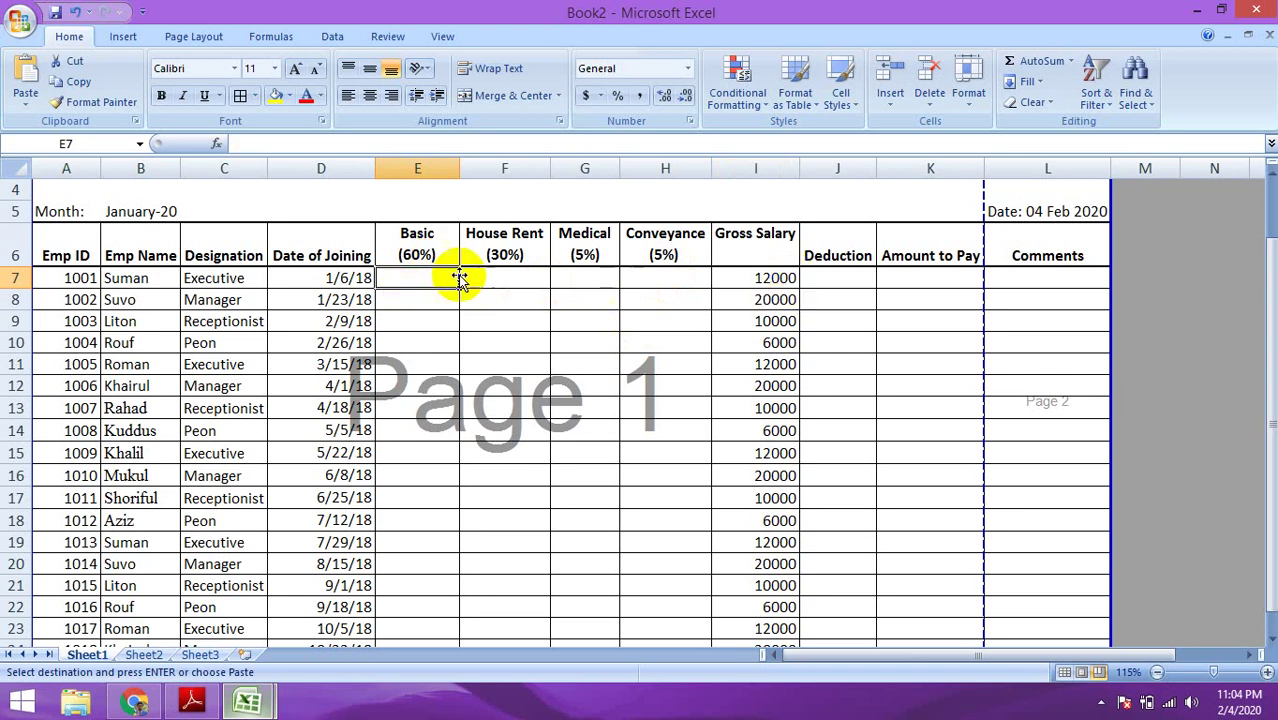
{"action": "type", "text": "="}
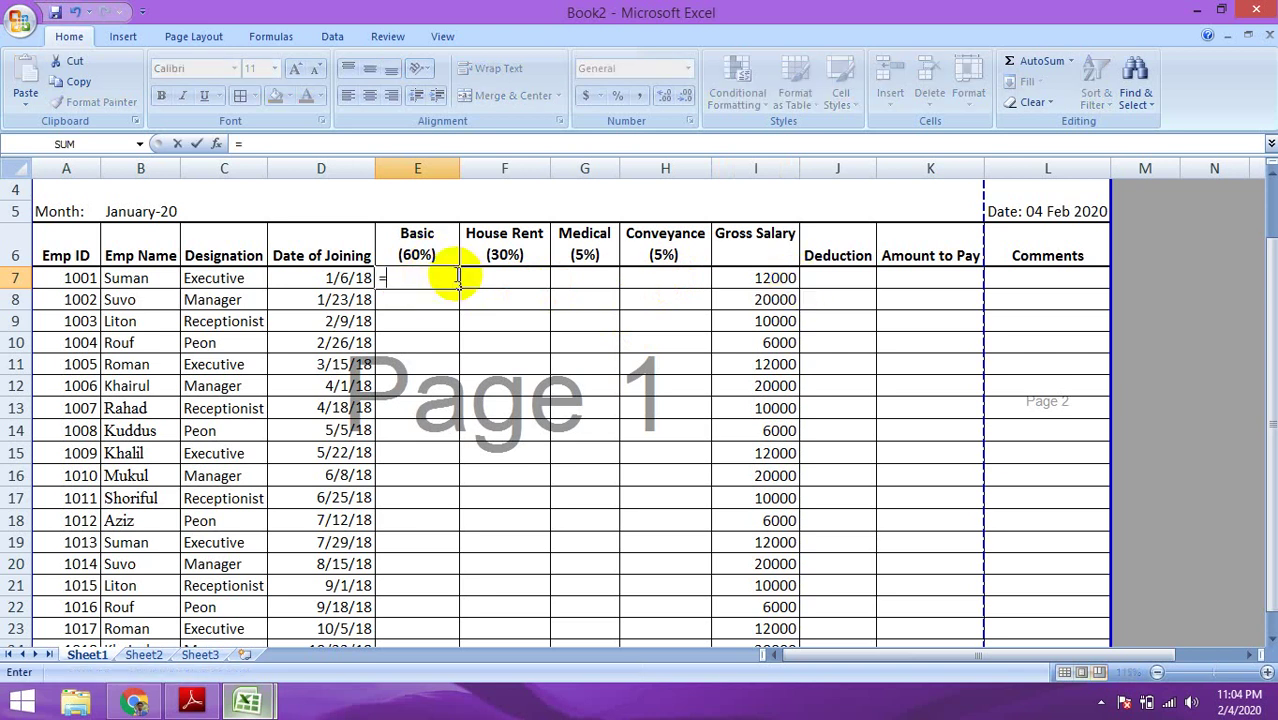
{"action": "left_click", "coordinate": [747, 279]}
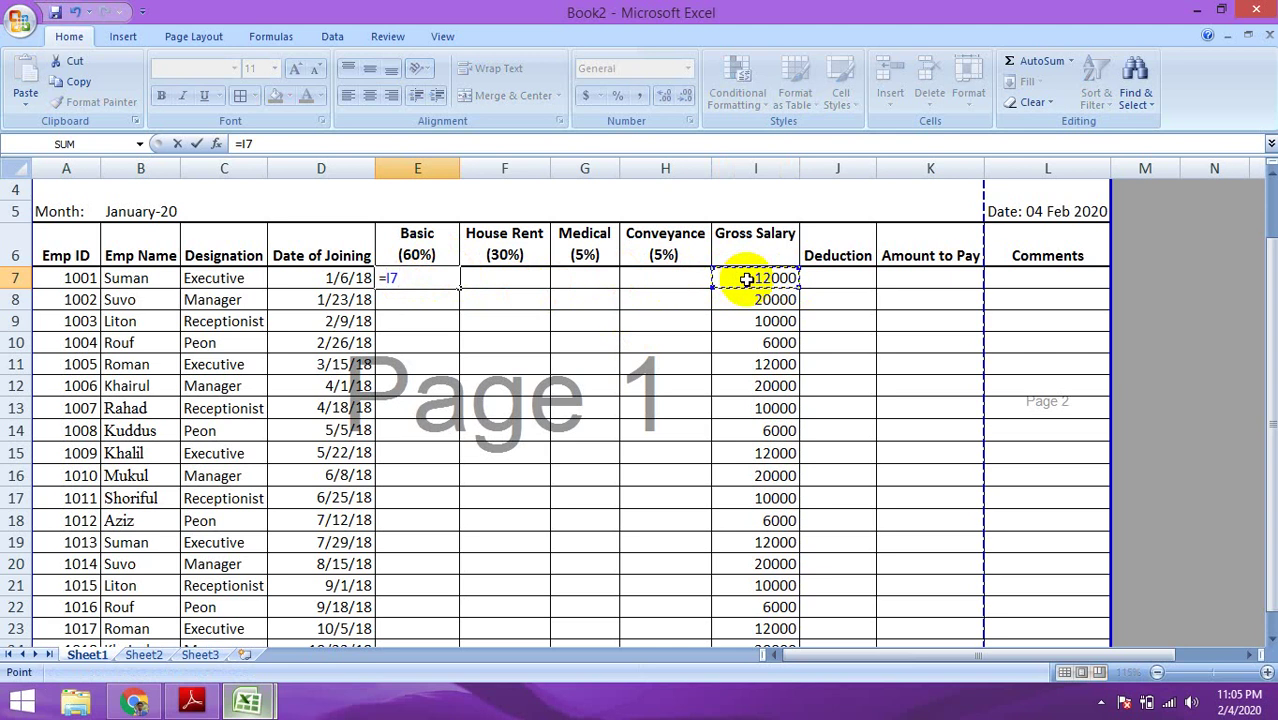
{"action": "type", "text": "*"}
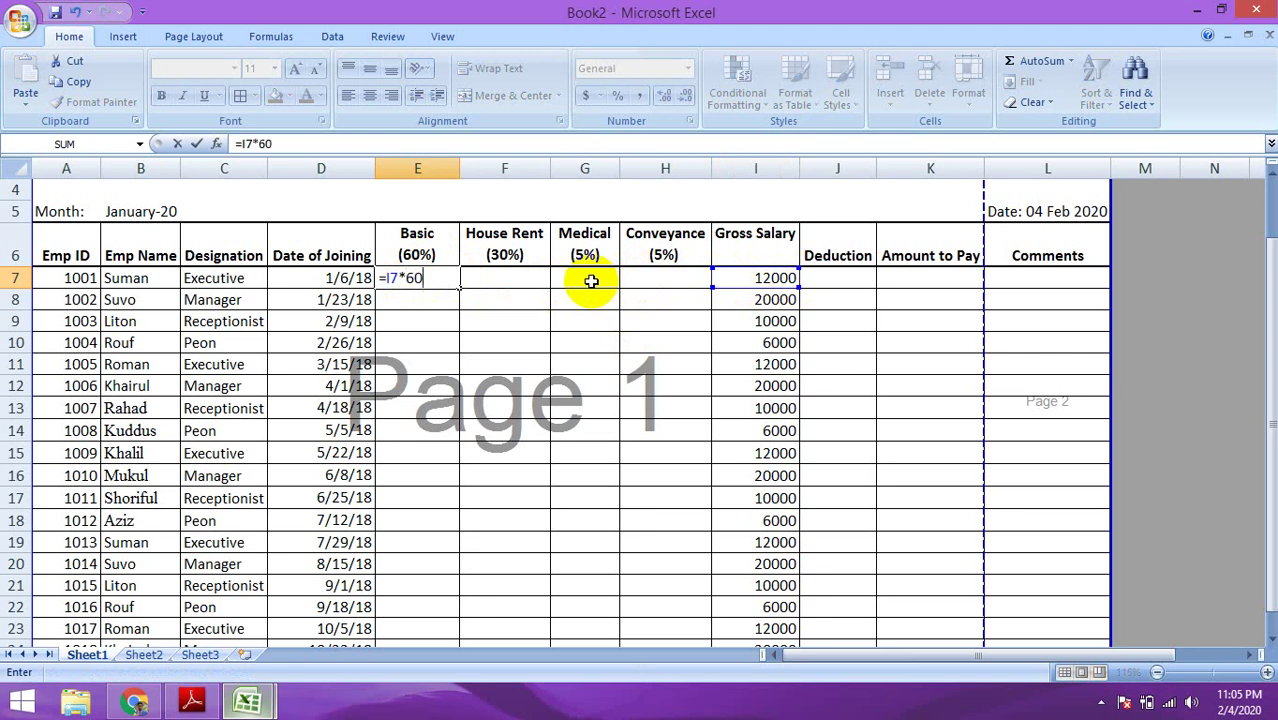
{"action": "type", "text": "60%"}
{"action": "key", "text": "Return"}
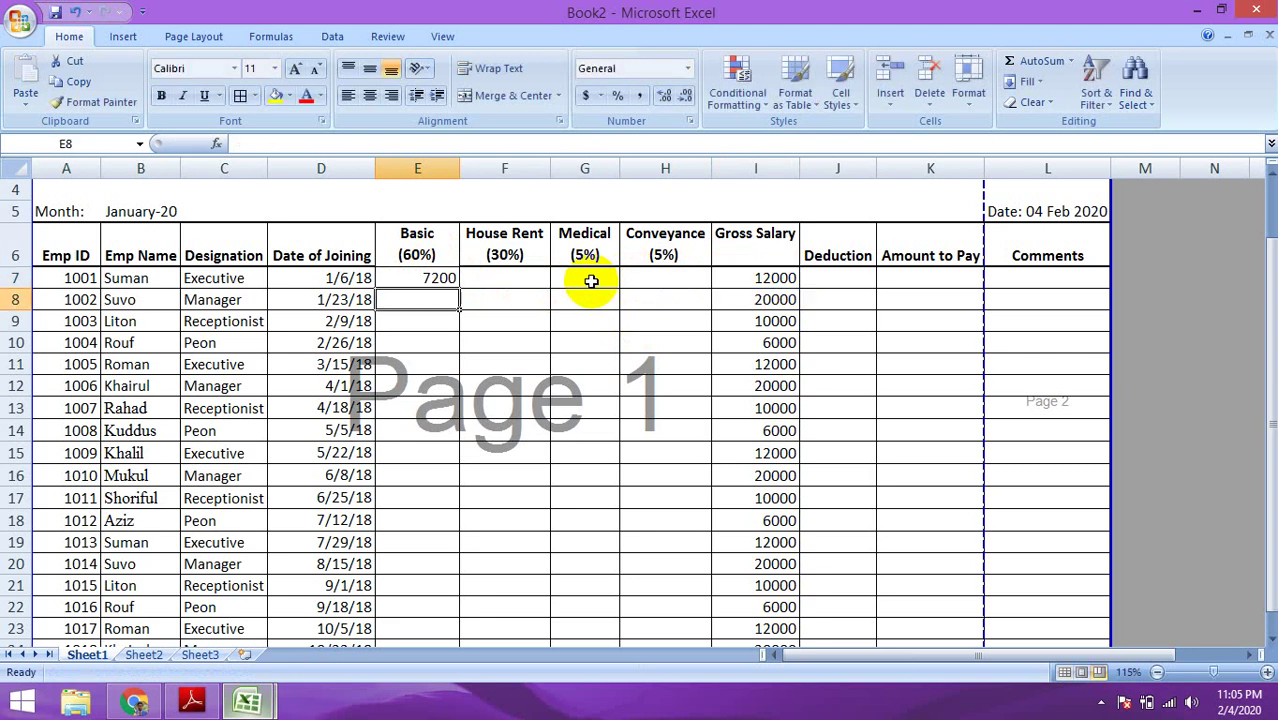
Fill the Basic formula from E7 down through row 24.
{"action": "left_click", "coordinate": [428, 277]}
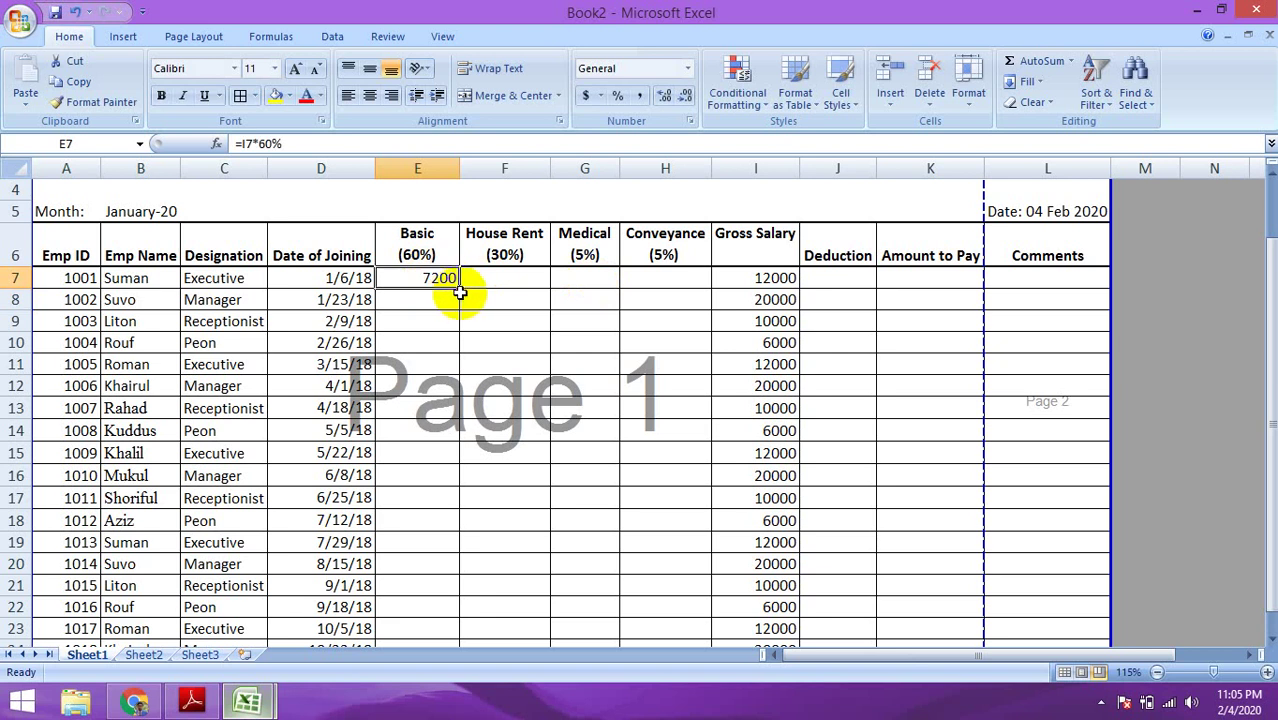
{"action": "double_click", "coordinate": [459, 289]}
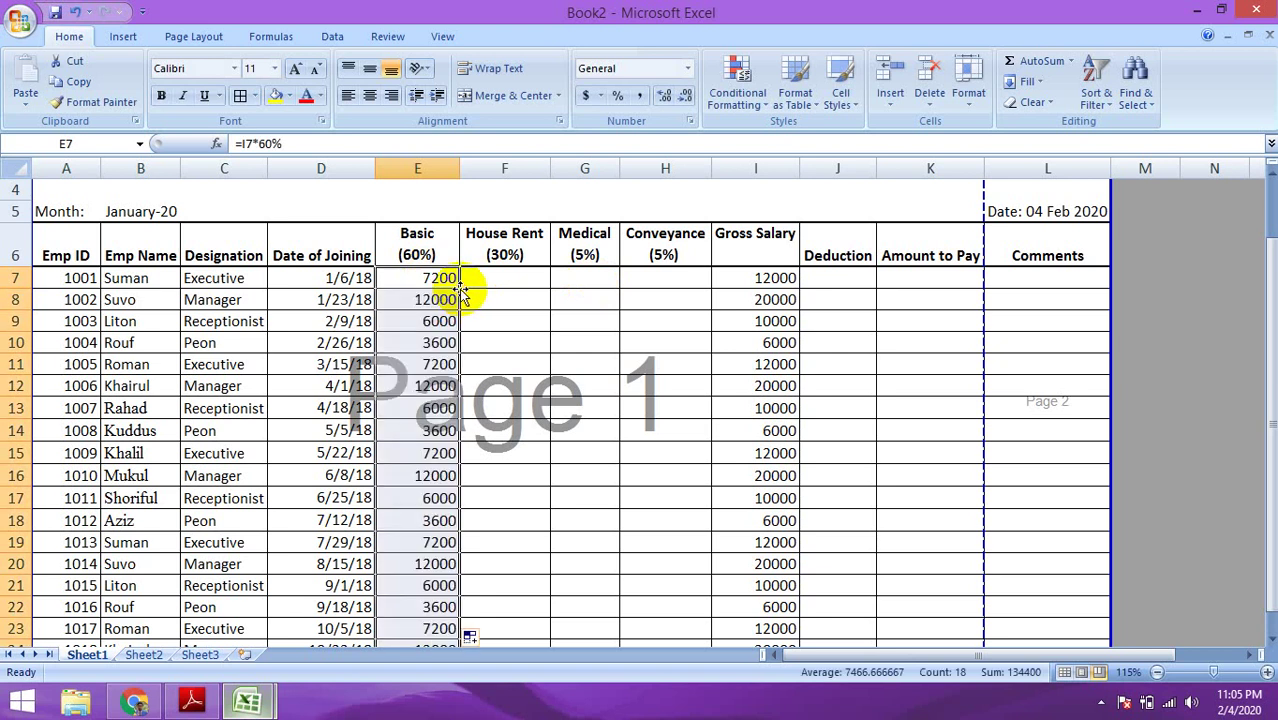
{"action": "scroll", "coordinate": [480, 470], "scroll_direction": "down", "scroll_amount": 1}
{"action": "scroll", "coordinate": [485, 328], "scroll_direction": "up", "scroll_amount": 2}
Calculate House Rent in F7 with the formula =I7*30% and fill it down through row 24.
{"action": "left_click", "coordinate": [509, 359]}
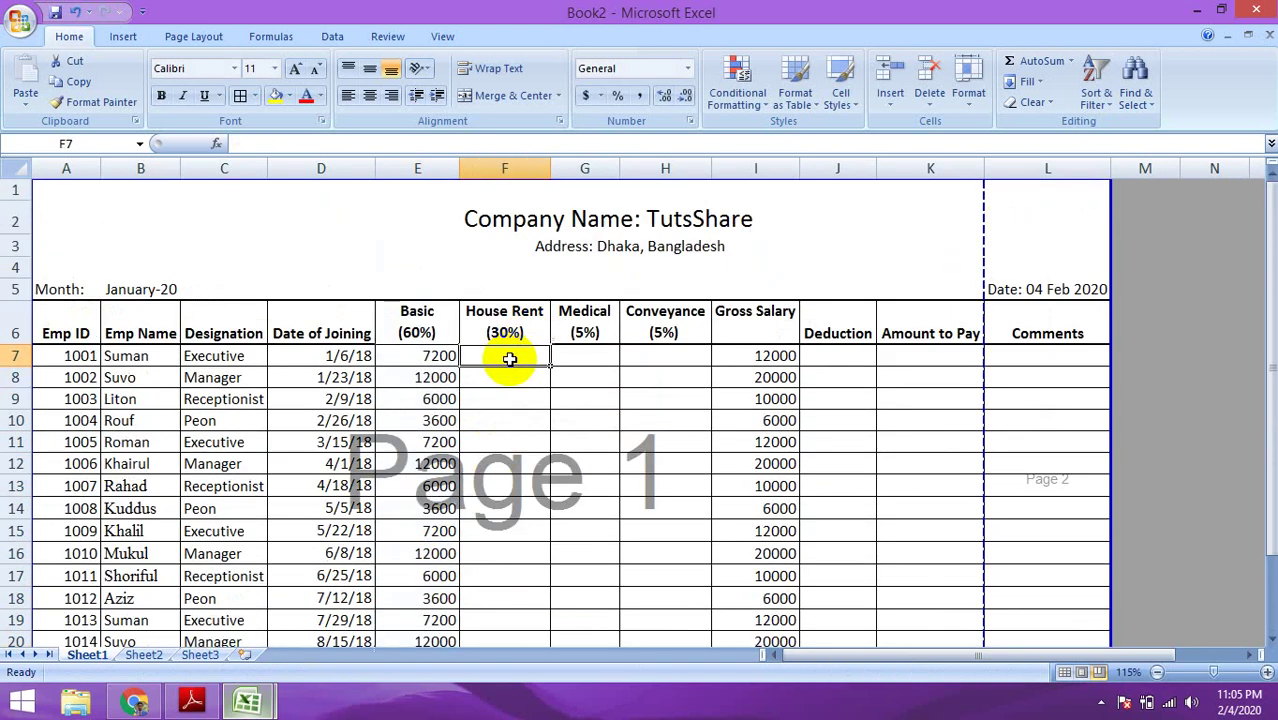
{"action": "type", "text": "="}
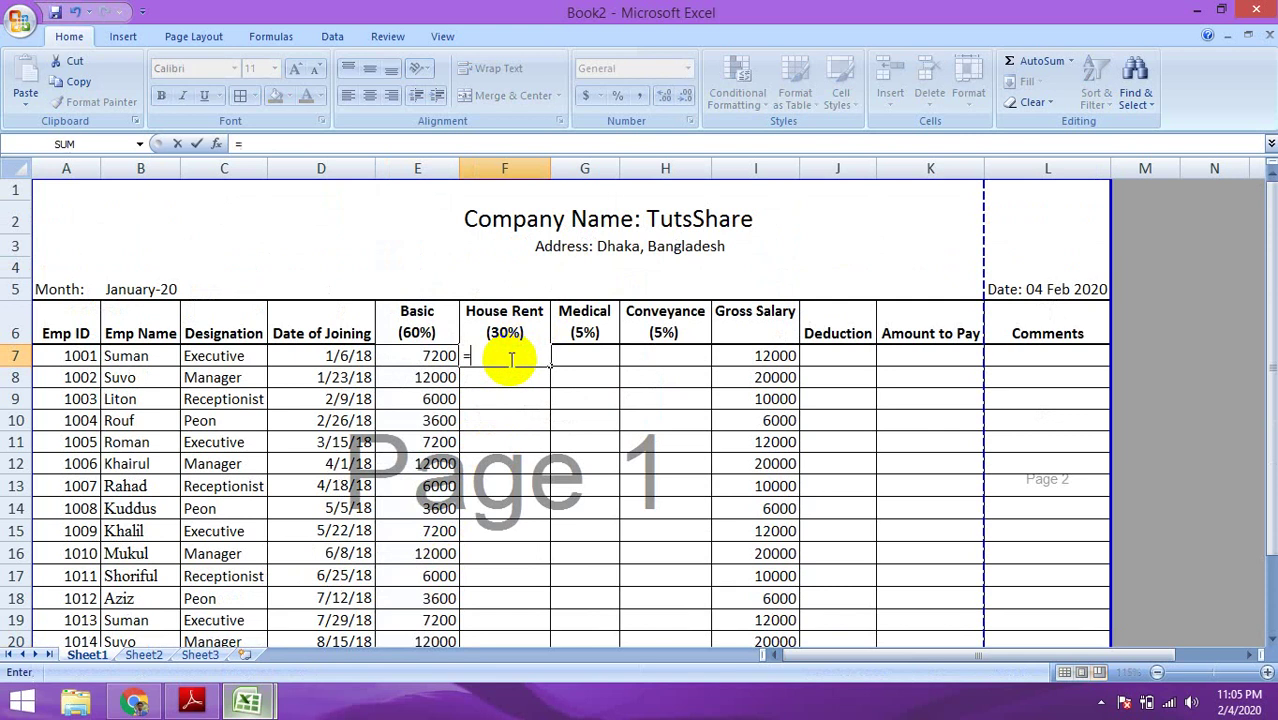
{"action": "left_click", "coordinate": [742, 356]}
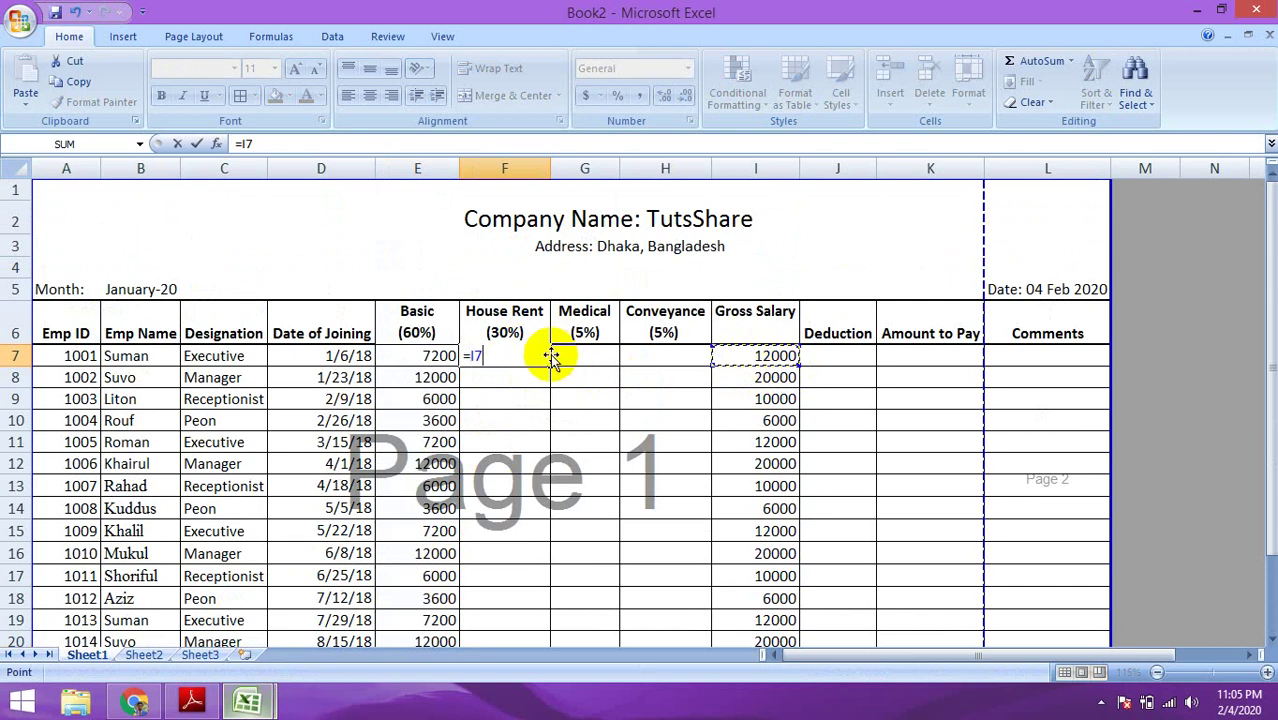
{"action": "type", "text": "*"}
{"action": "key", "text": "Return"}
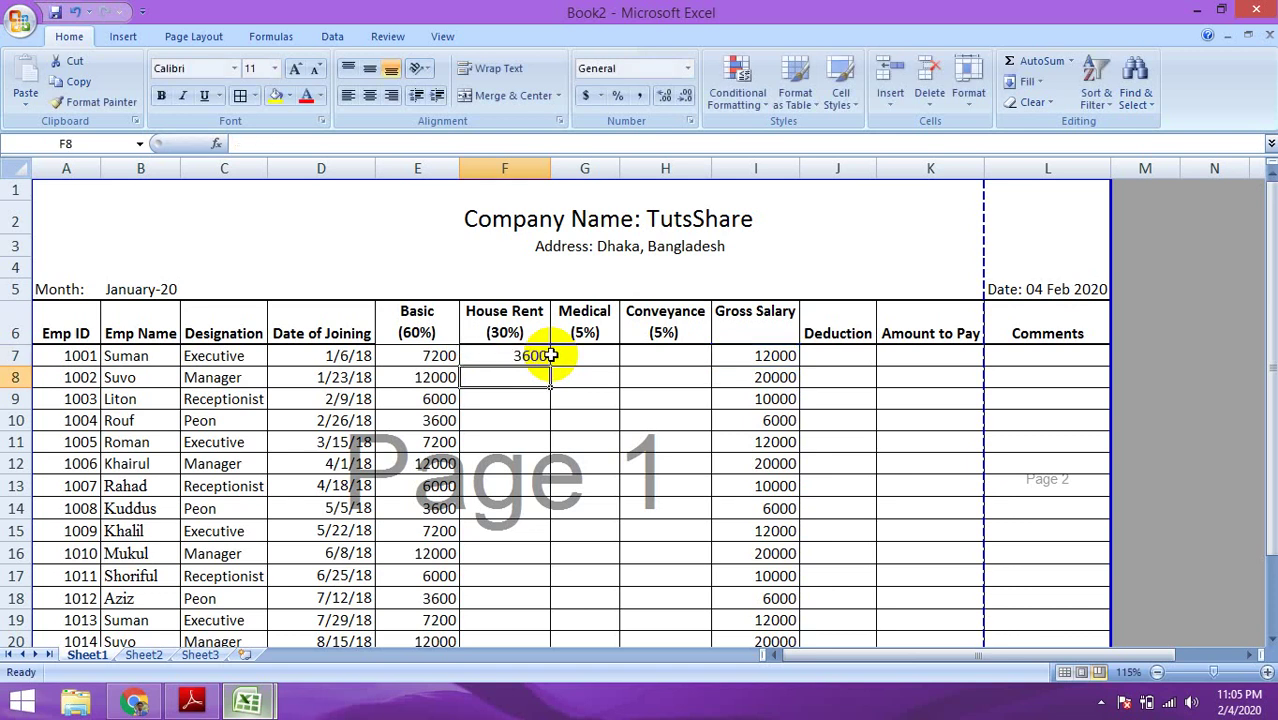
{"action": "left_click", "coordinate": [540, 356]}
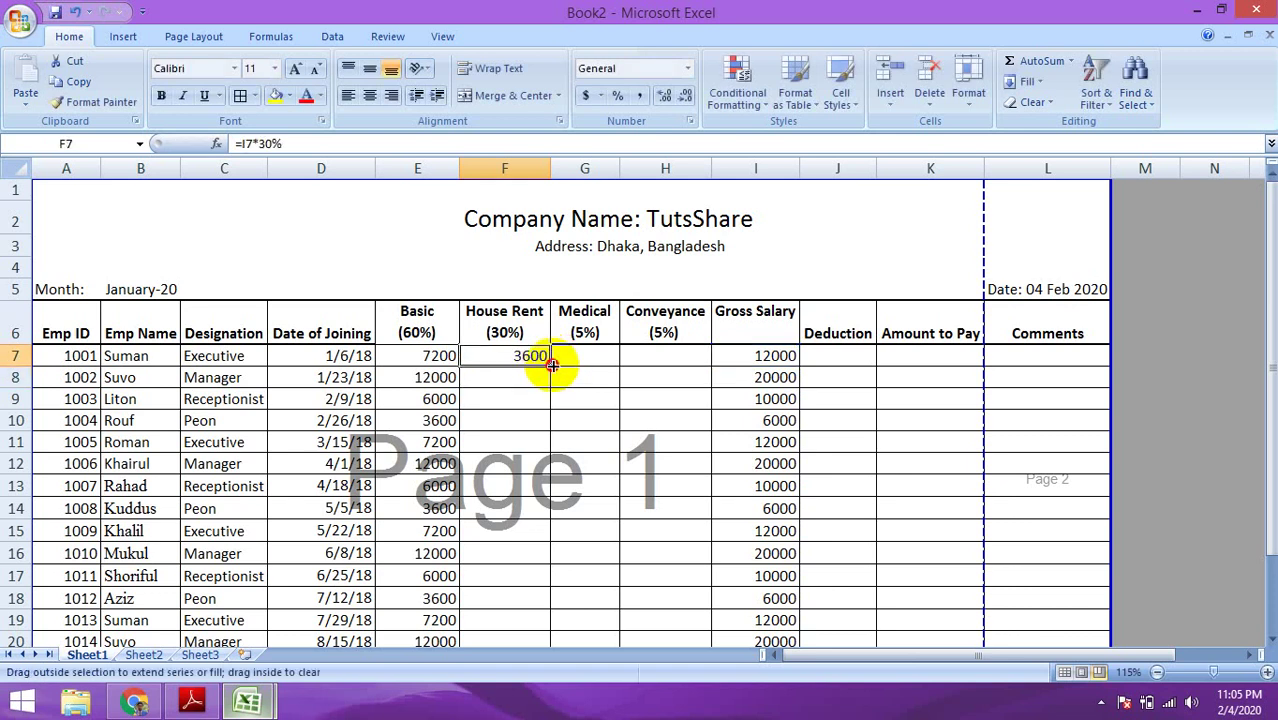
{"action": "double_click", "coordinate": [549, 366]}
Calculate the first employee's Medical allowance in G7 with the formula =I7*5%.
{"action": "left_click", "coordinate": [579, 357]}
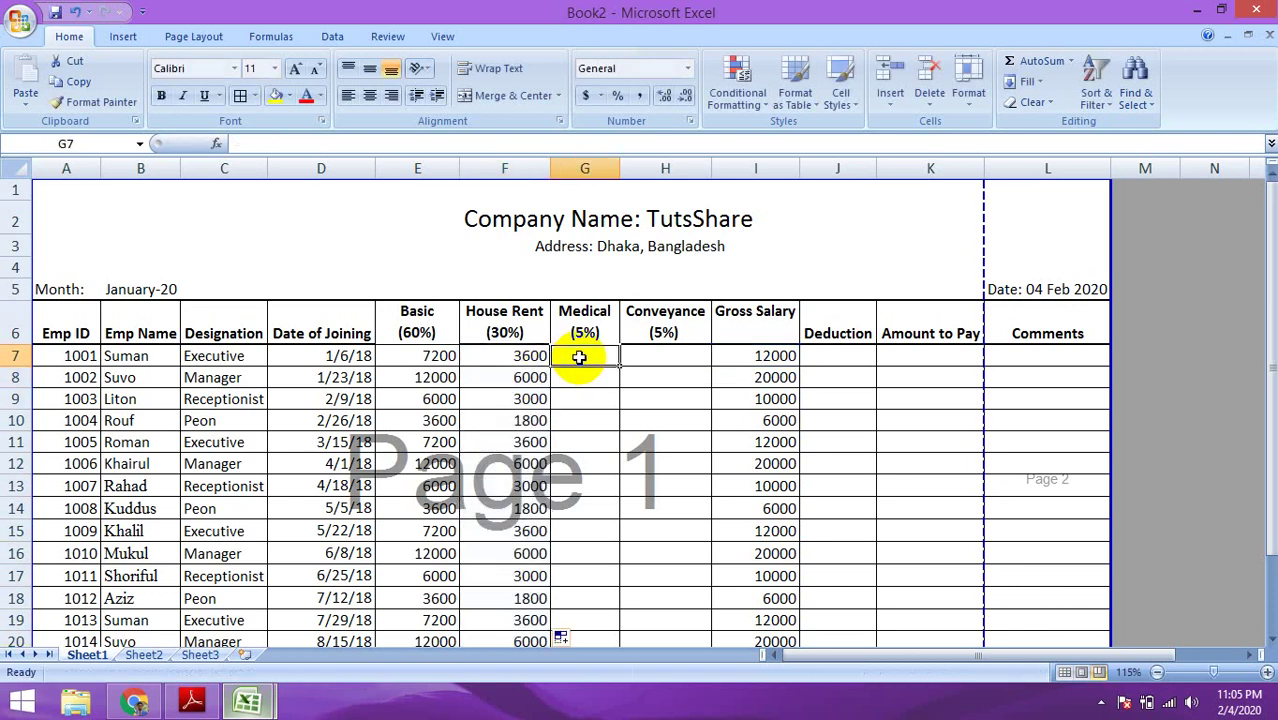
{"action": "type", "text": "="}
{"action": "left_click", "coordinate": [768, 356]}
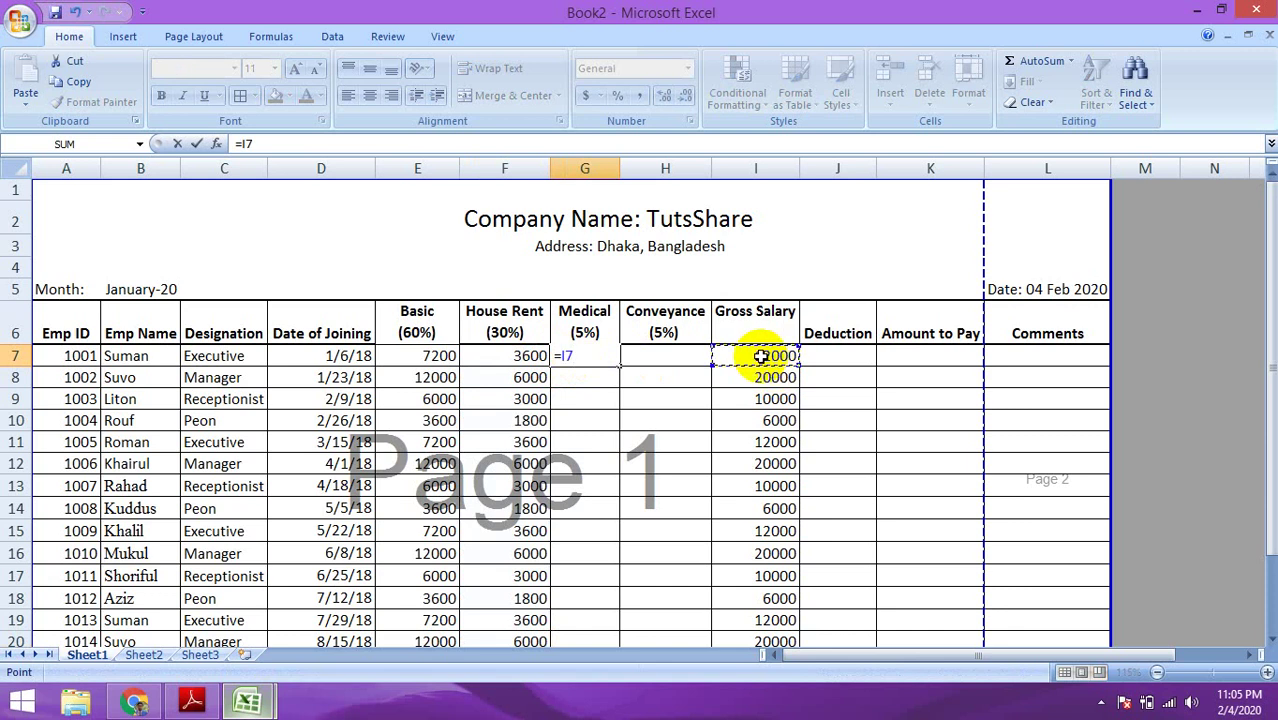
{"action": "type", "text": "*"}
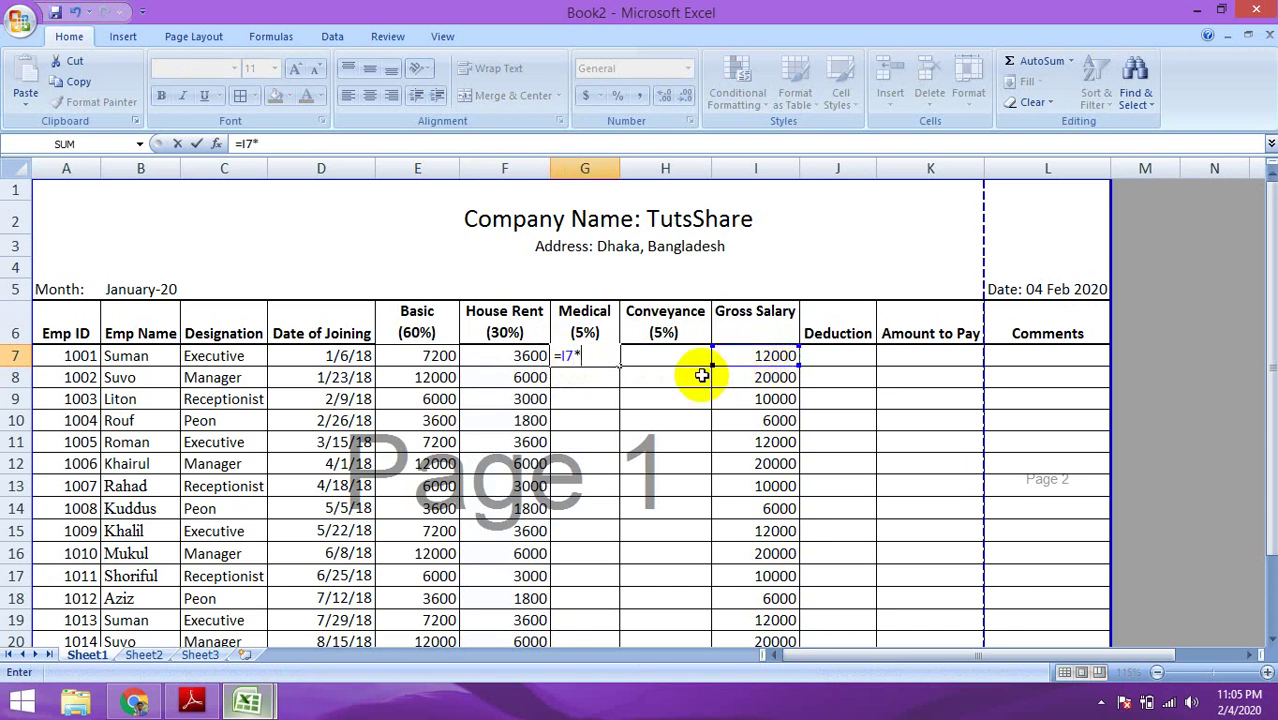
{"action": "type", "text": "5%"}
{"action": "key", "text": "Return"}
{"action": "left_click", "coordinate": [585, 352]}
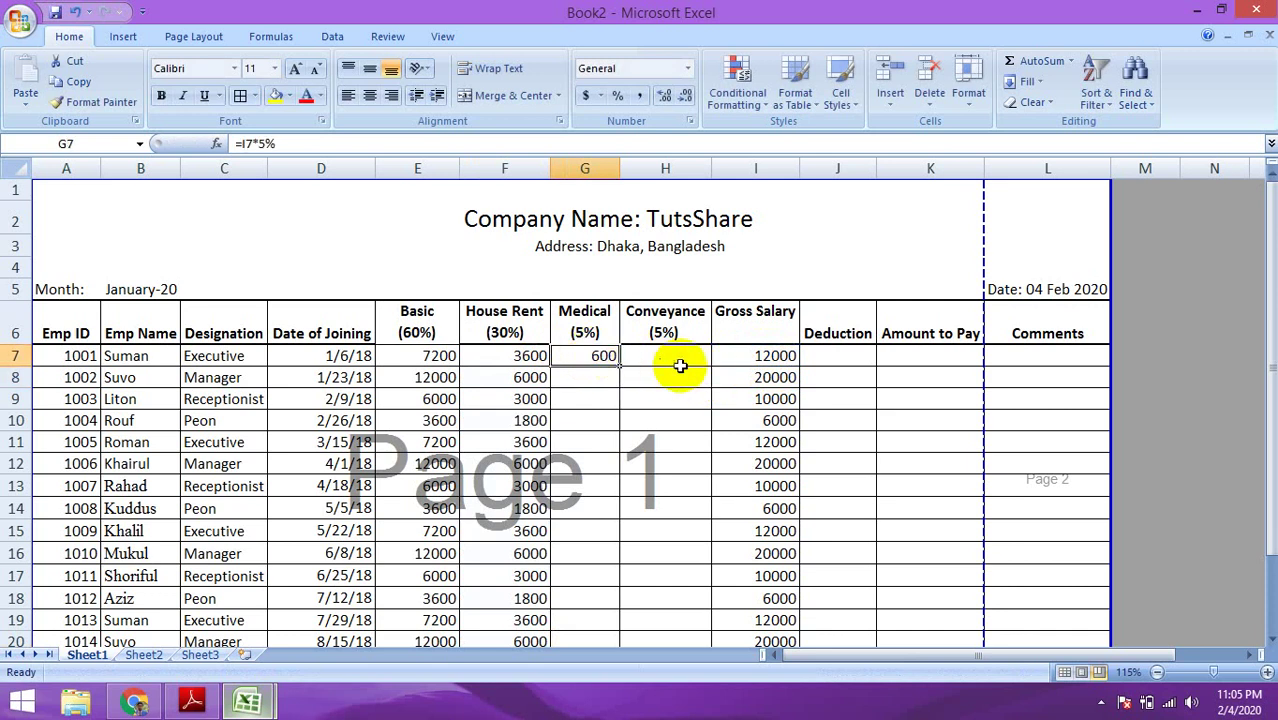
Calculate the first employee's Conveyance allowance in H7 with the formula =I7*5%.
{"action": "left_click", "coordinate": [674, 357]}
{"action": "type", "text": "="}
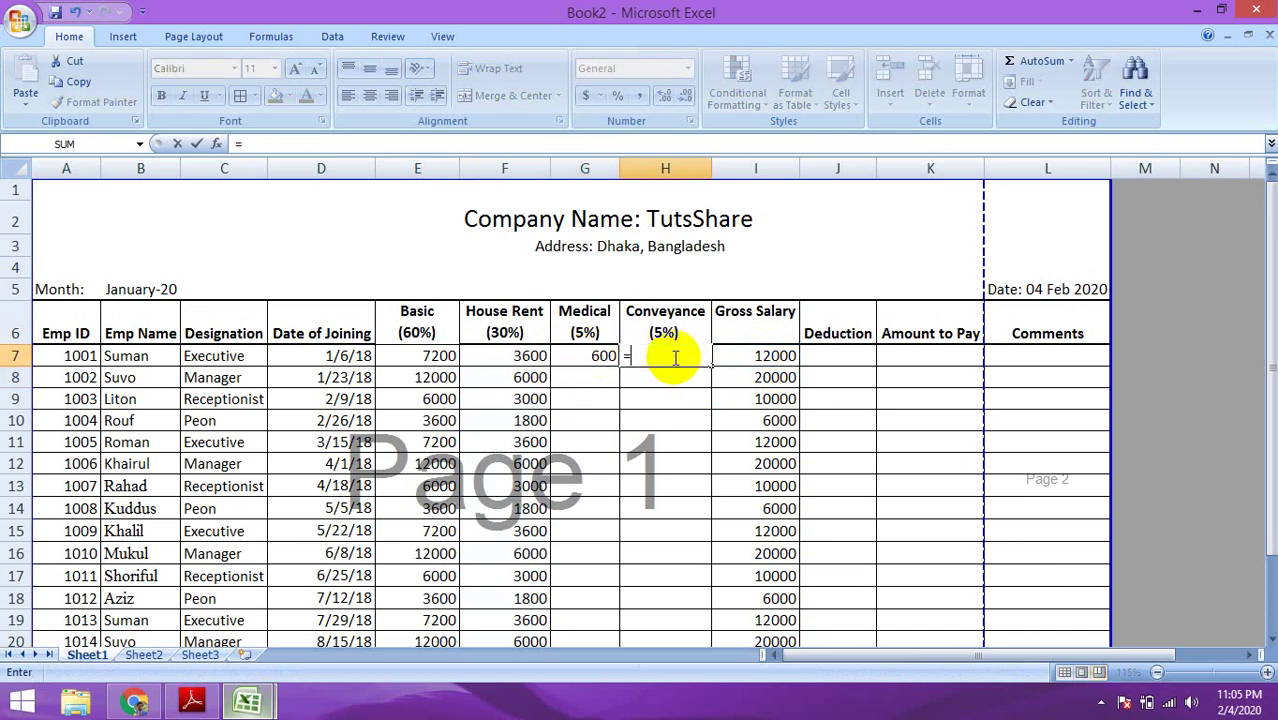
{"action": "left_click", "coordinate": [746, 357]}
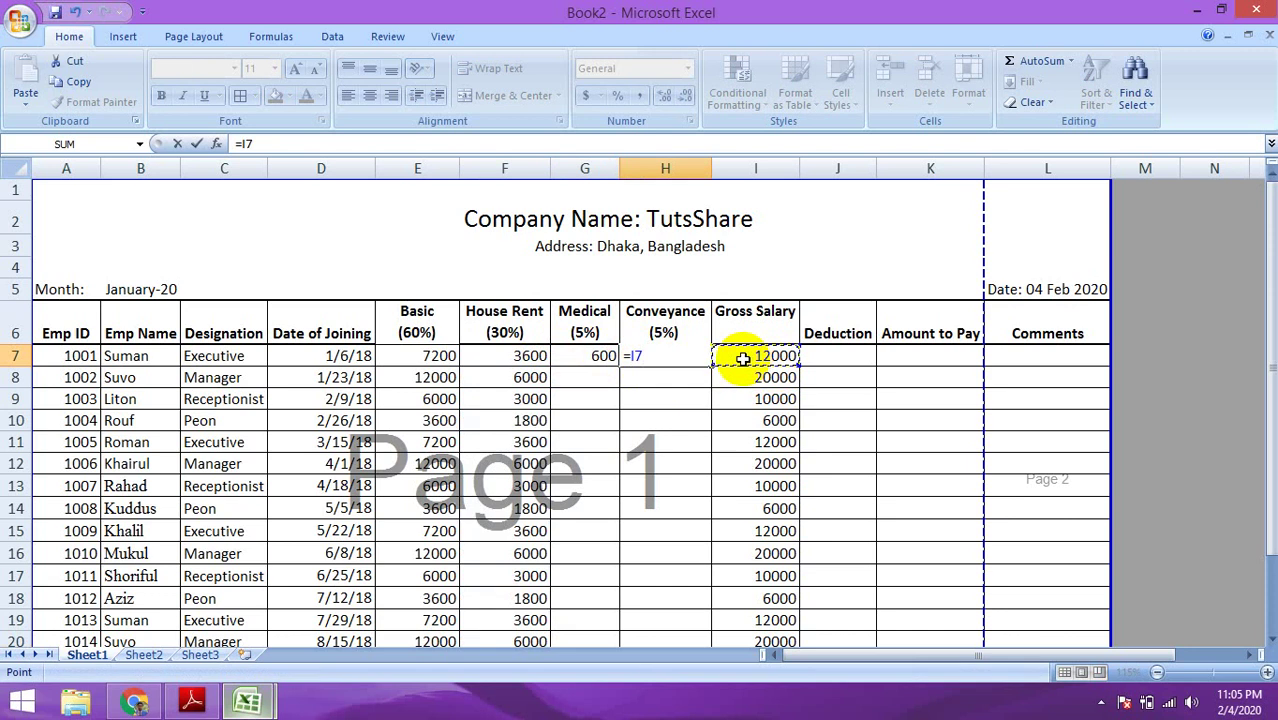
{"action": "type", "text": "*"}
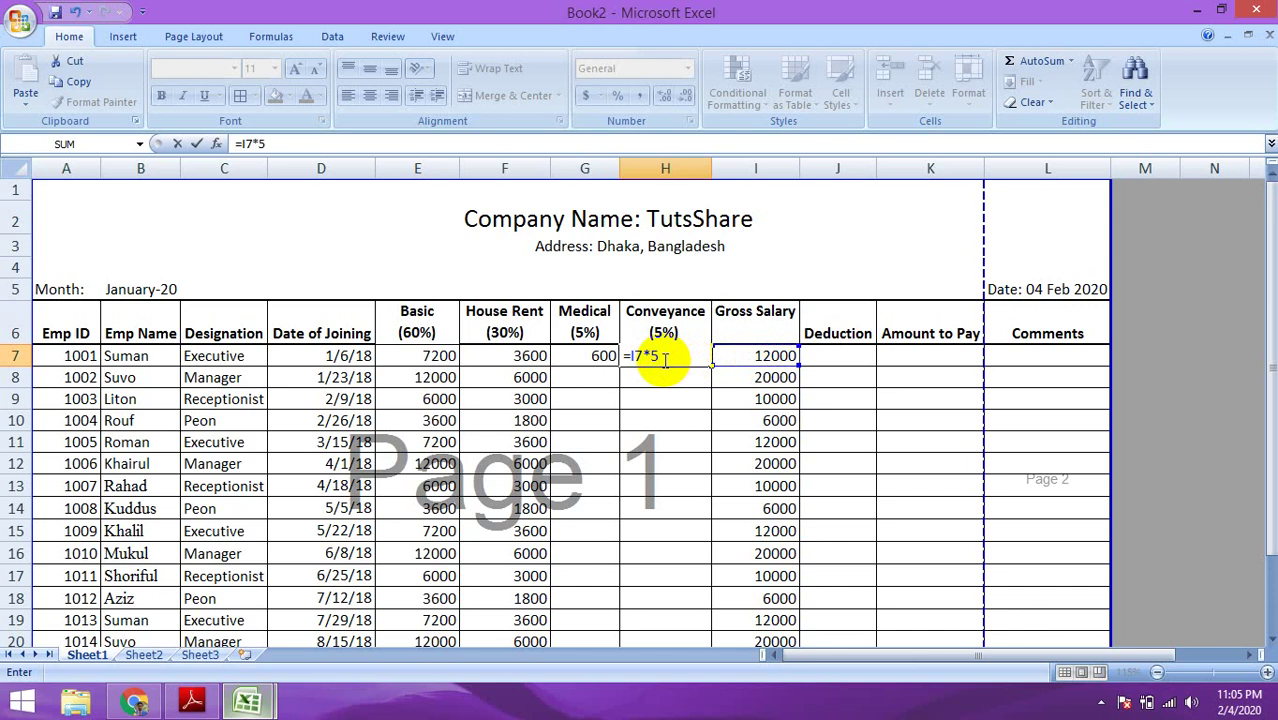
{"action": "type", "text": "5%"}
{"action": "key", "text": "Return"}
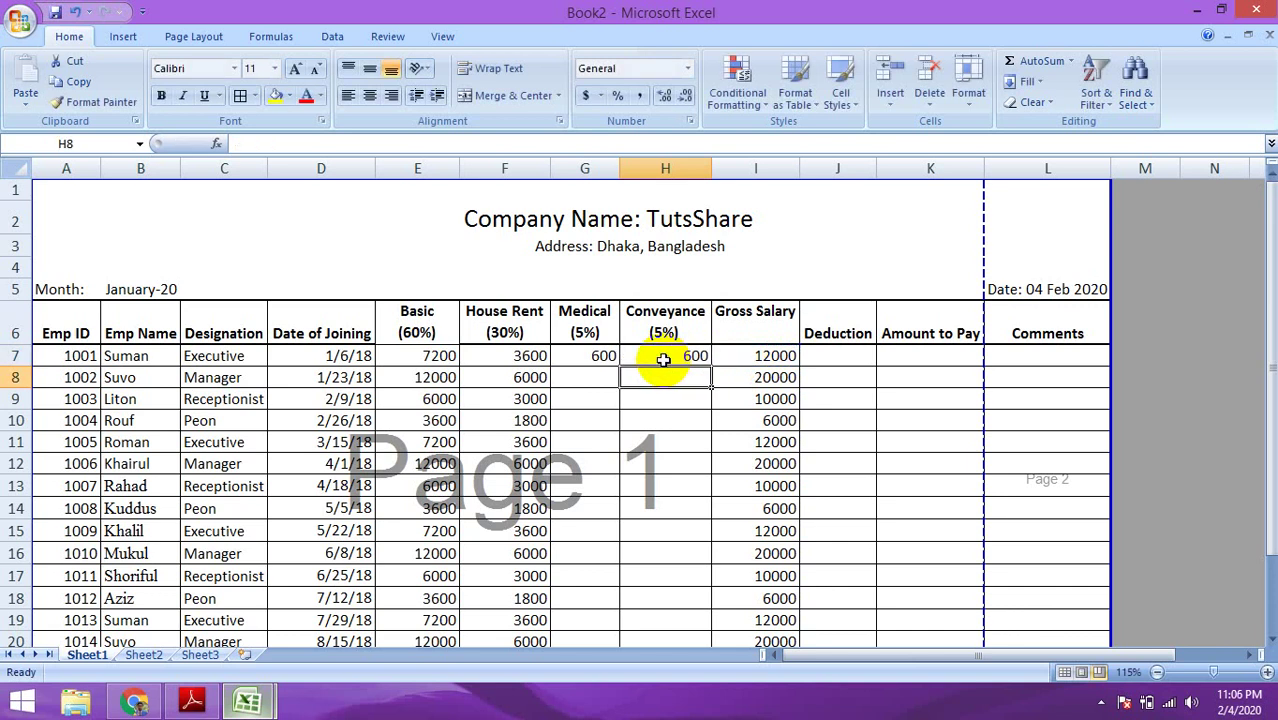
Fill the Medical and Conveyance formulas in G7 and H7 down through row 24.
{"action": "left_click", "coordinate": [588, 356]}
{"action": "double_click", "coordinate": [620, 367]}
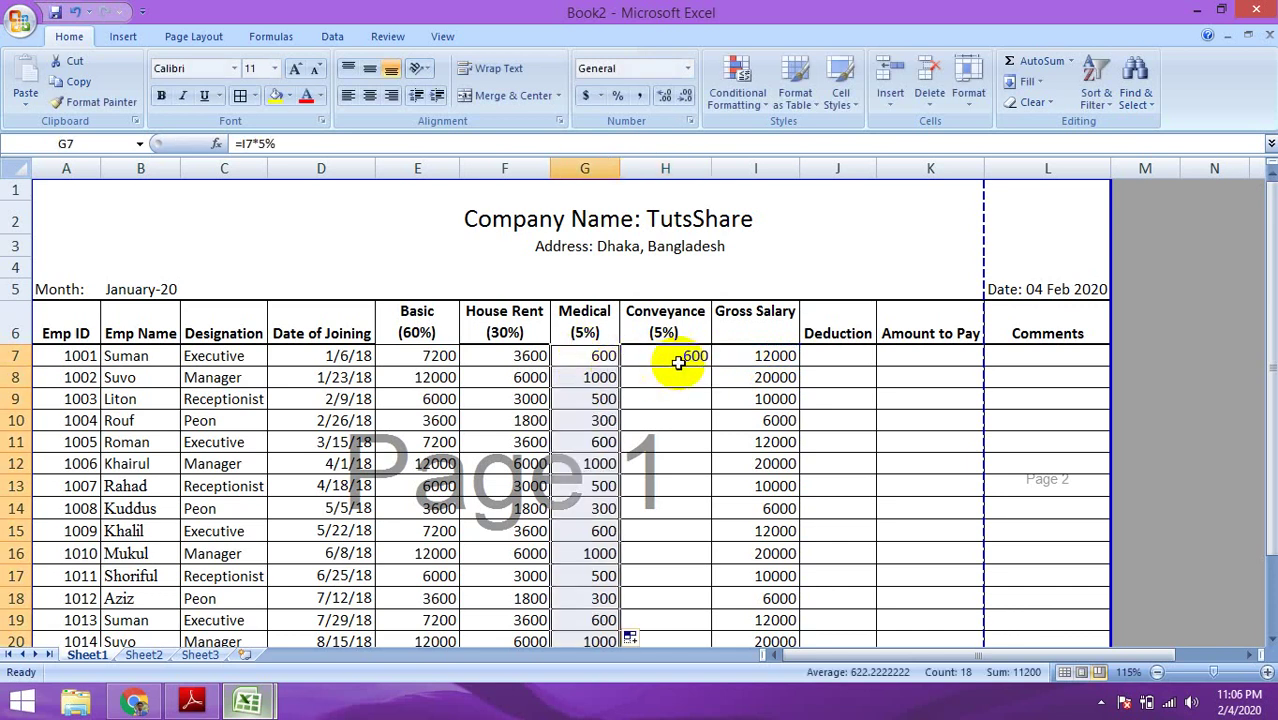
{"action": "left_click", "coordinate": [676, 360]}
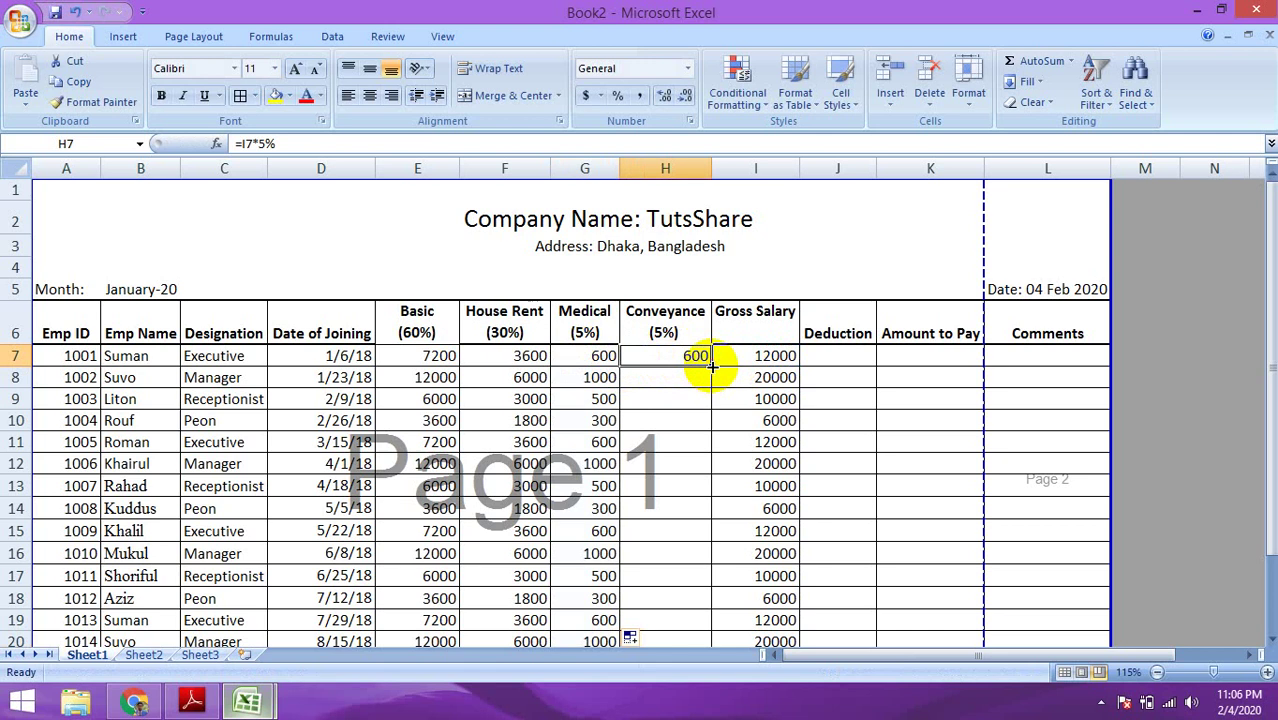
{"action": "double_click", "coordinate": [712, 367]}
{"action": "scroll", "coordinate": [713, 358], "scroll_direction": "down", "scroll_amount": 2}
{"action": "scroll", "coordinate": [697, 530], "scroll_direction": "up", "scroll_amount": 2}
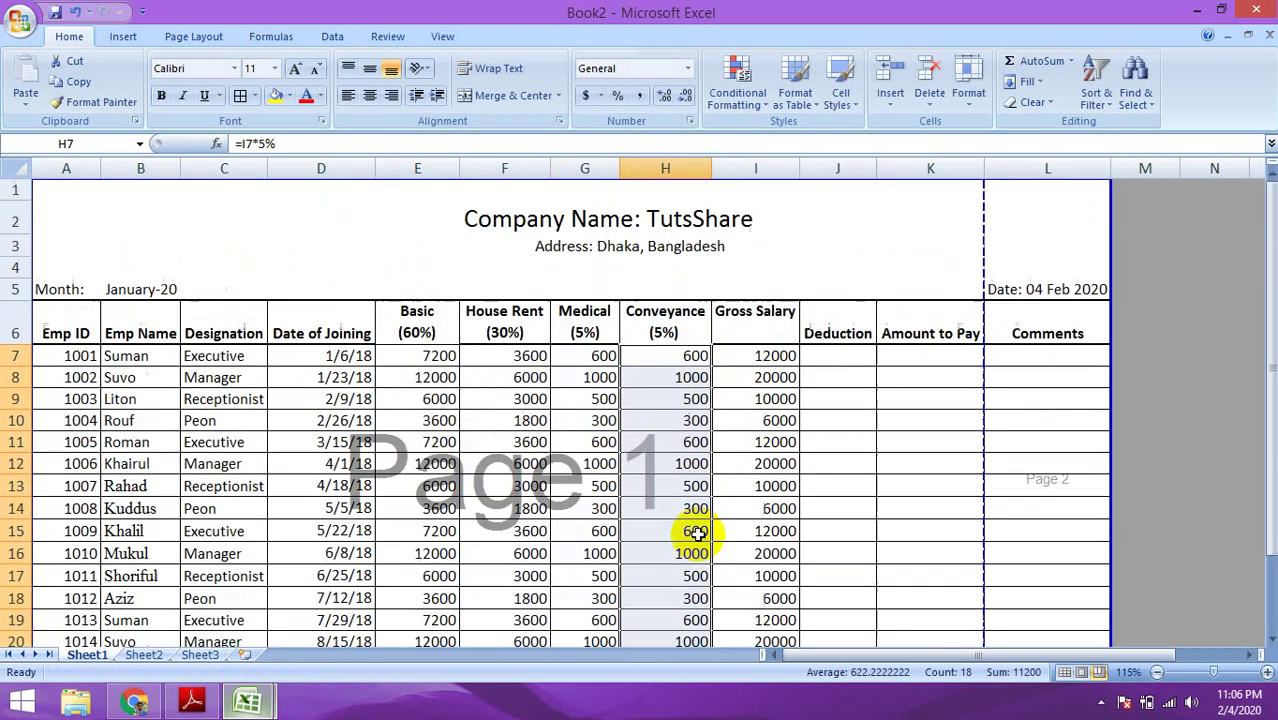
Apply all borders to the last Gross Salary cell, I24.
{"action": "left_click", "coordinate": [844, 447]}
{"action": "scroll", "coordinate": [824, 554], "scroll_direction": "down", "scroll_amount": 2}
{"action": "left_click", "coordinate": [768, 562]}
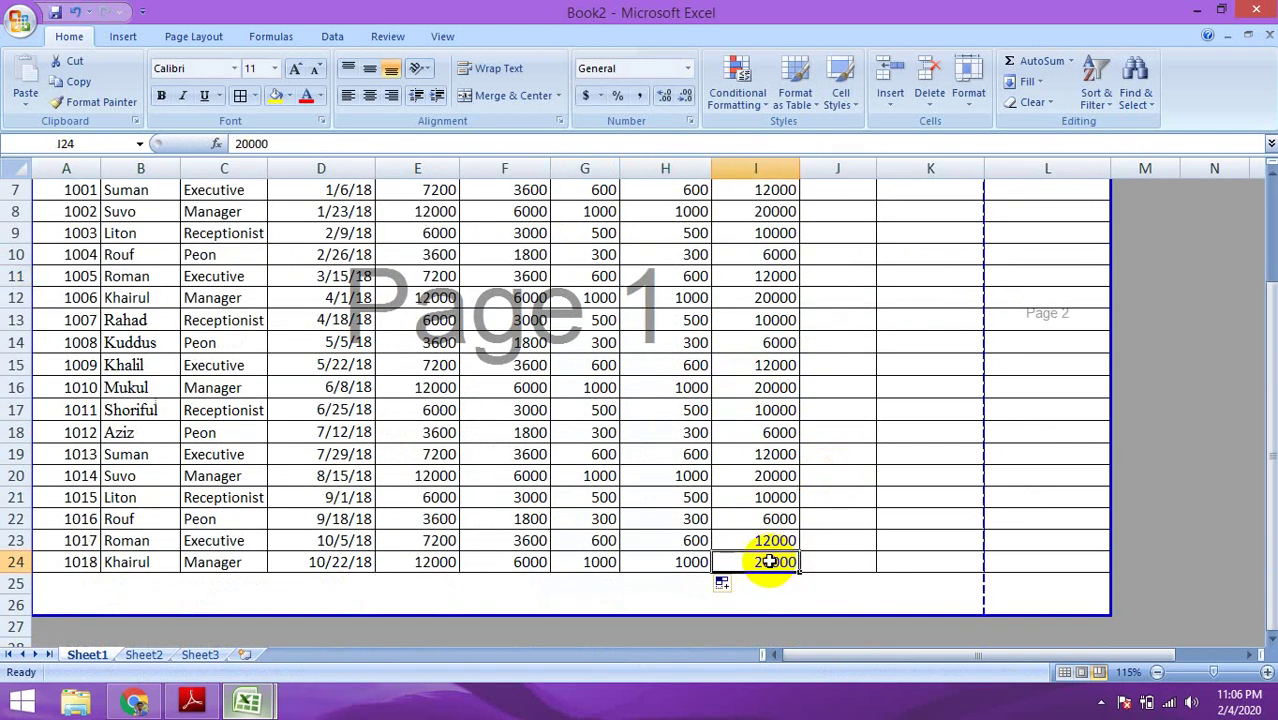
{"action": "left_click", "coordinate": [241, 99]}
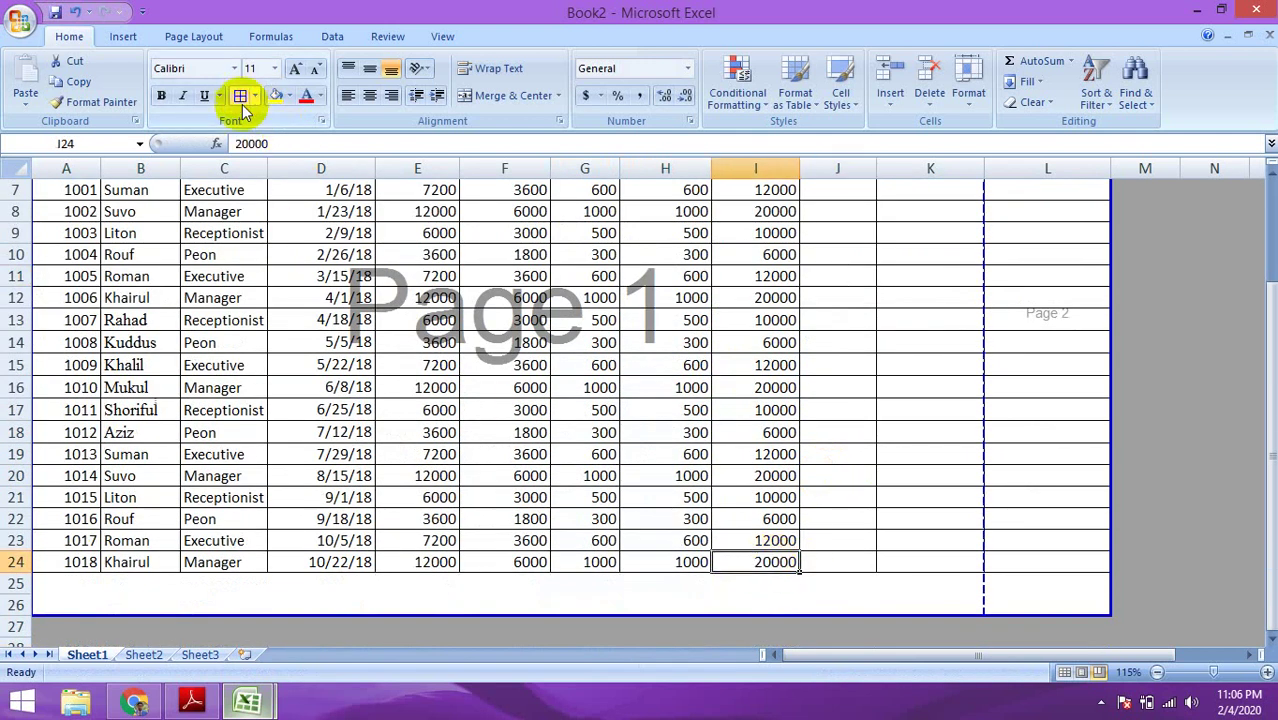
Middle-align the table headings vertically in row 6, from Emp ID through Comments.
{"action": "left_click", "coordinate": [889, 411]}
{"action": "scroll", "coordinate": [860, 330], "scroll_direction": "up", "scroll_amount": 2}
{"action": "left_click", "coordinate": [912, 355]}
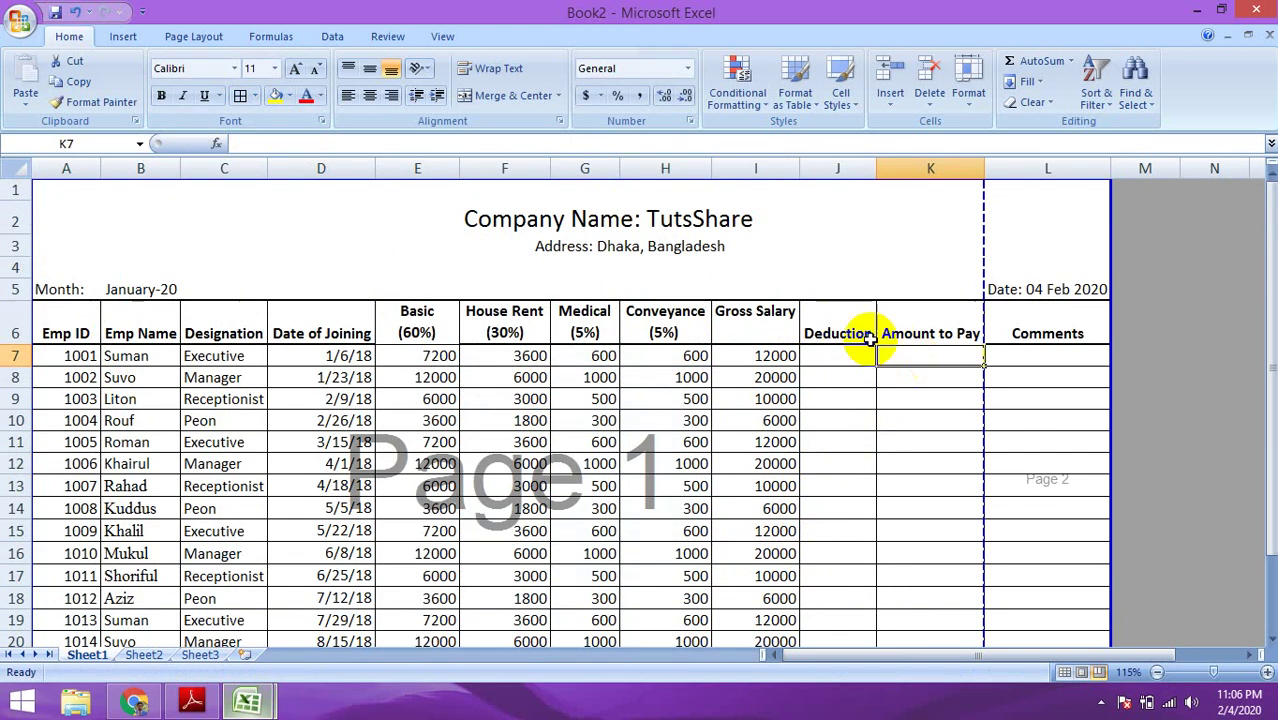
{"action": "left_click_drag", "start_coordinate": [827, 330], "coordinate": [1004, 322]}
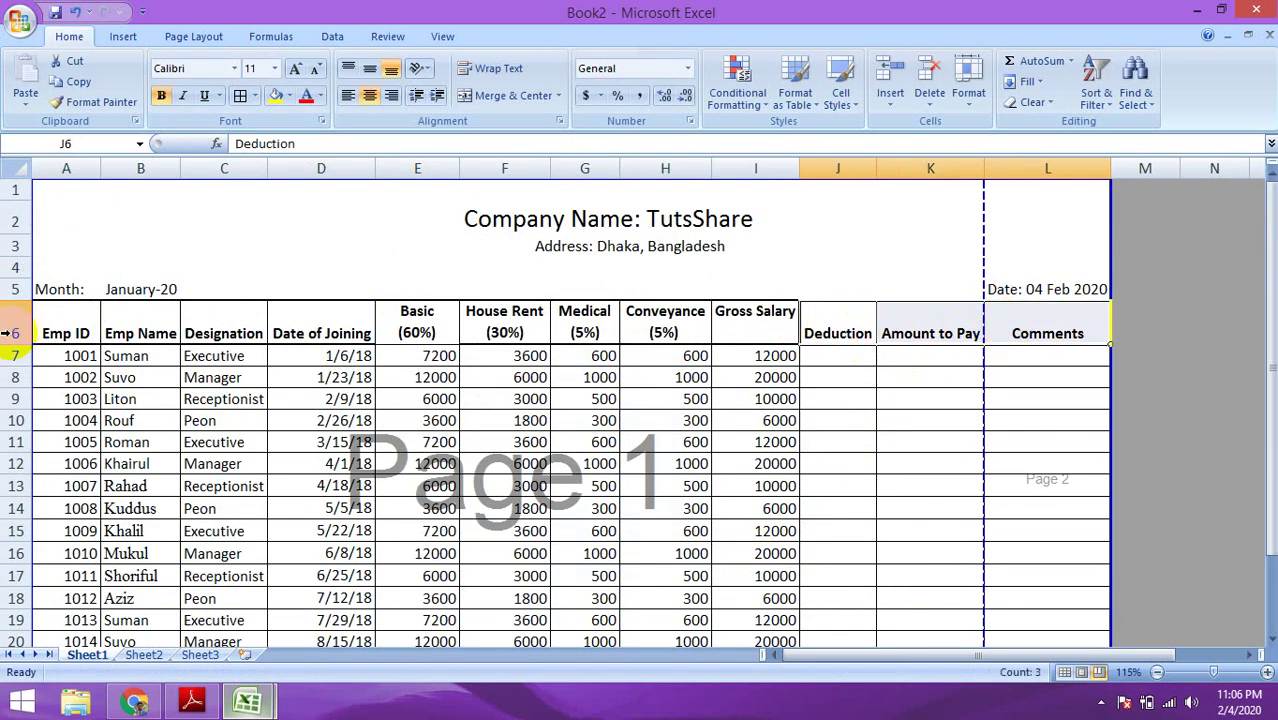
{"action": "left_click_drag", "start_coordinate": [48, 334], "coordinate": [1027, 333]}
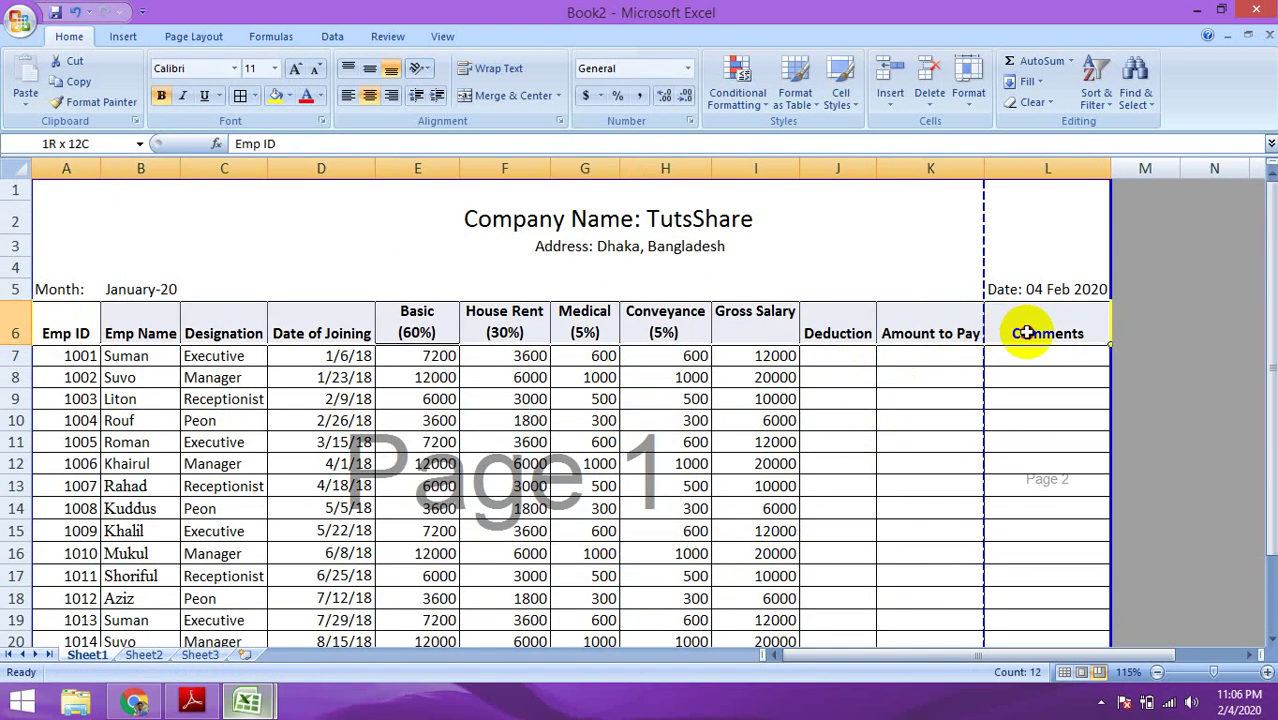
{"action": "left_click", "coordinate": [369, 68]}
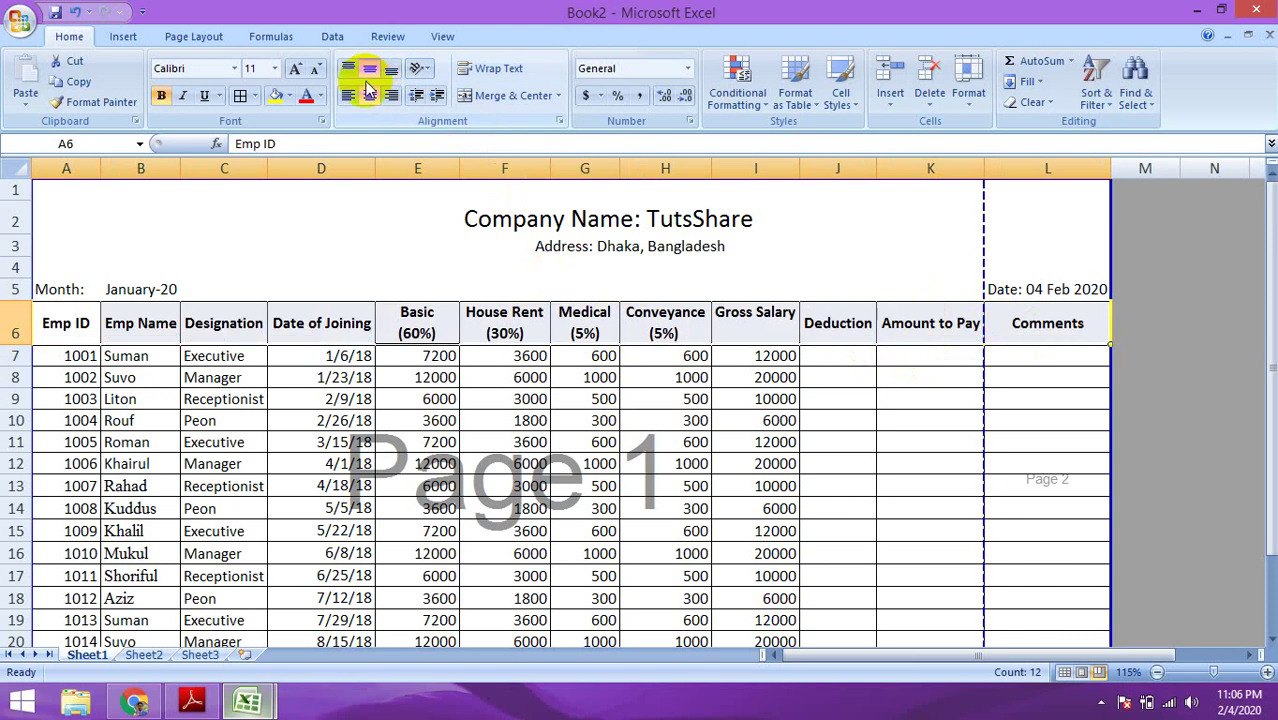
Remove the extra line break after the Gross Salary heading in I6.
{"action": "double_click", "coordinate": [755, 333]}
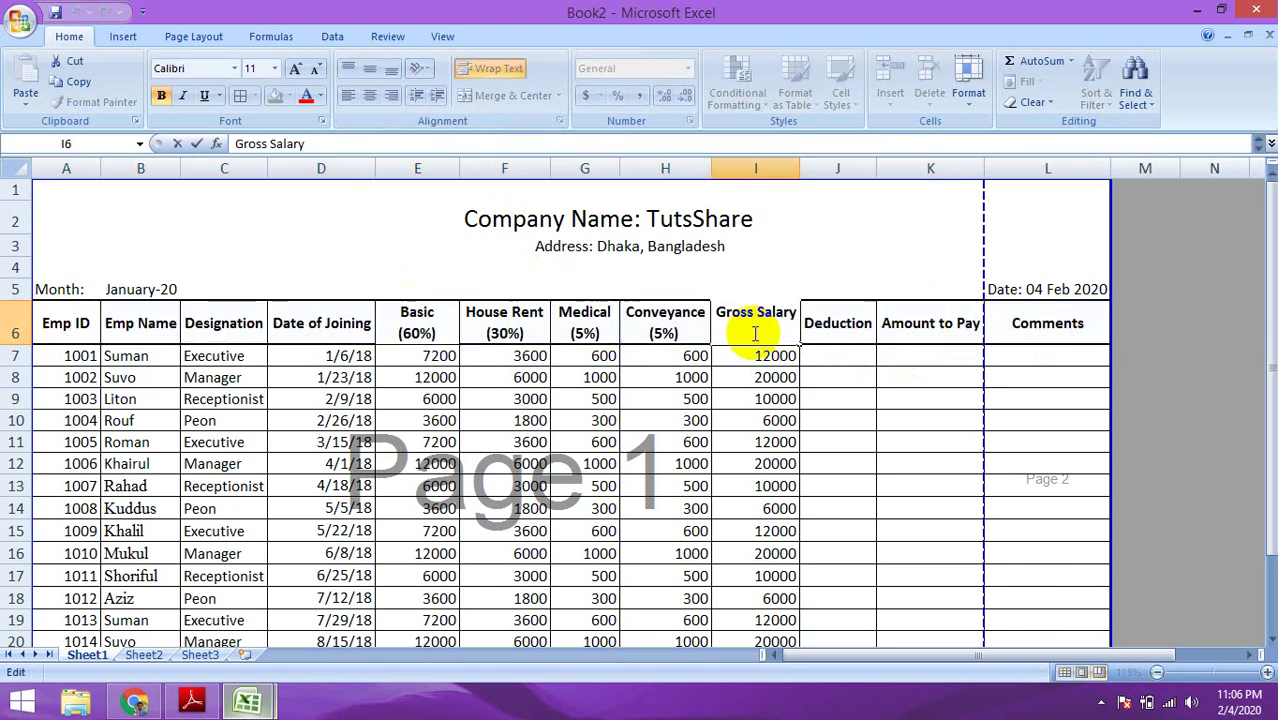
{"action": "key", "text": "BackSpace"}
{"action": "left_click", "coordinate": [848, 413]}
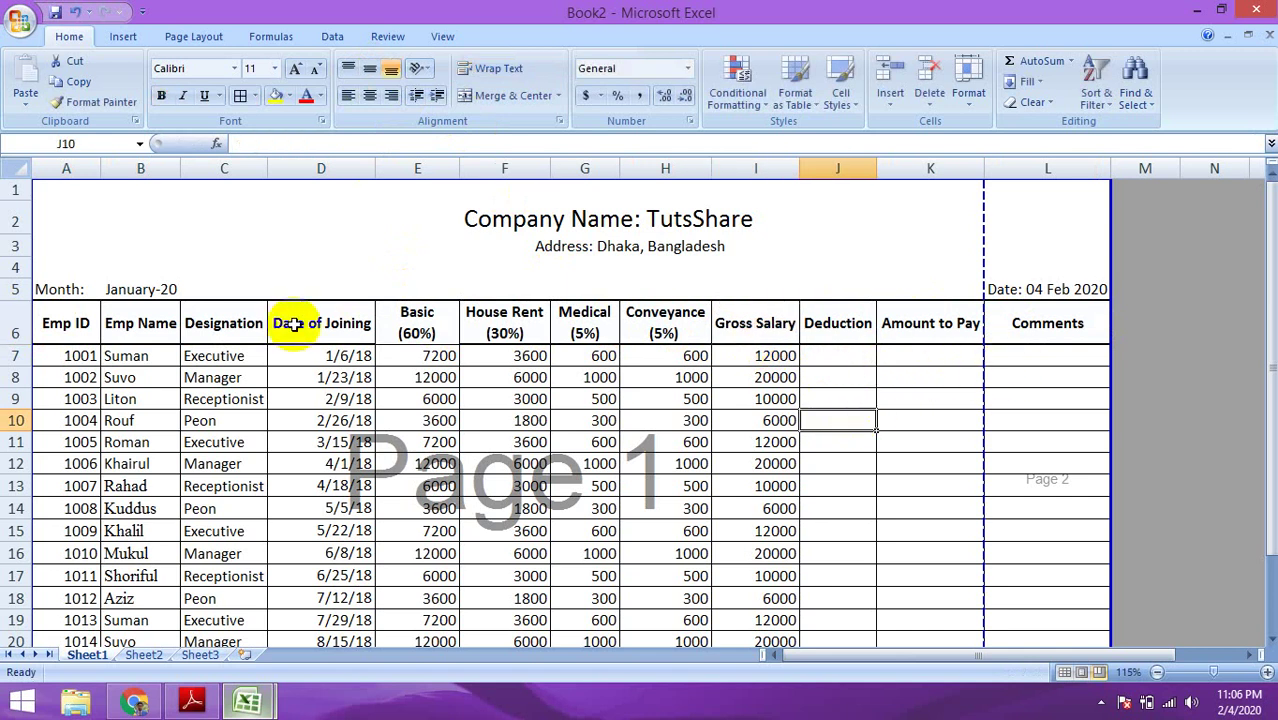
Calculate the first employee's Amount to Pay in K7 with the formula =I7-J7.
{"action": "scroll", "coordinate": [510, 362], "scroll_direction": "down", "scroll_amount": 2}
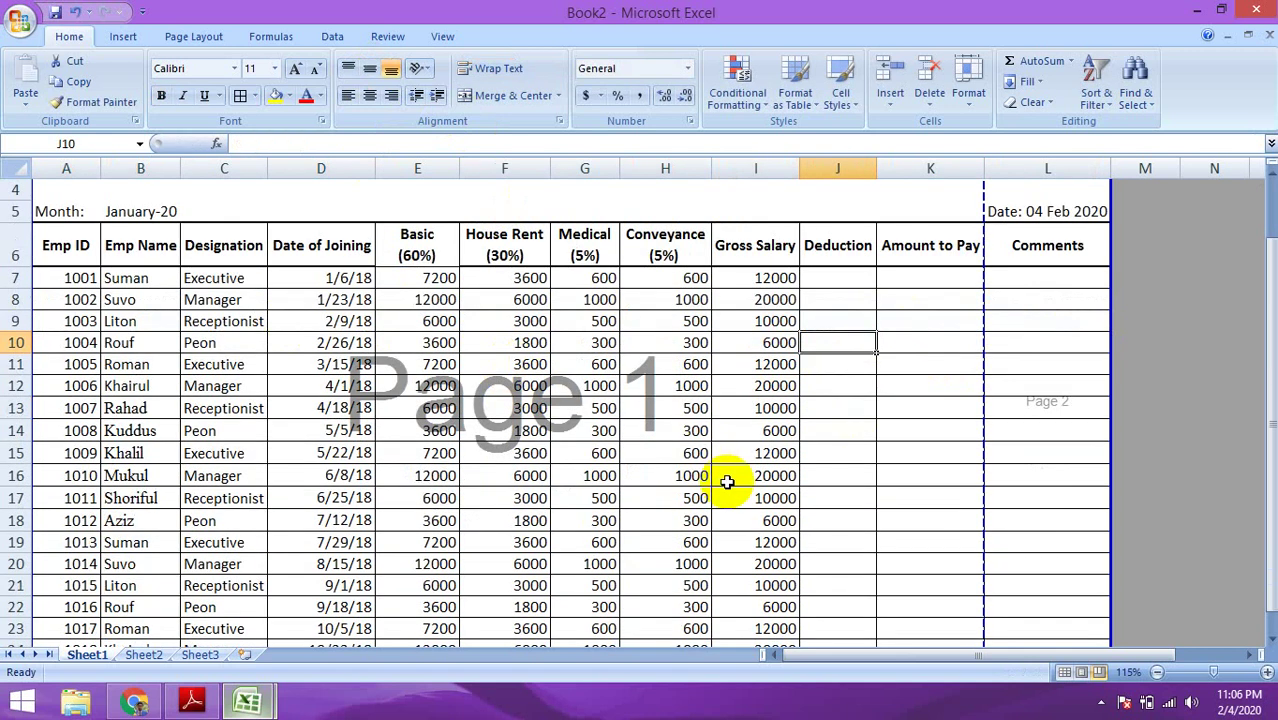
{"action": "scroll", "coordinate": [711, 481], "scroll_direction": "up", "scroll_amount": 2}
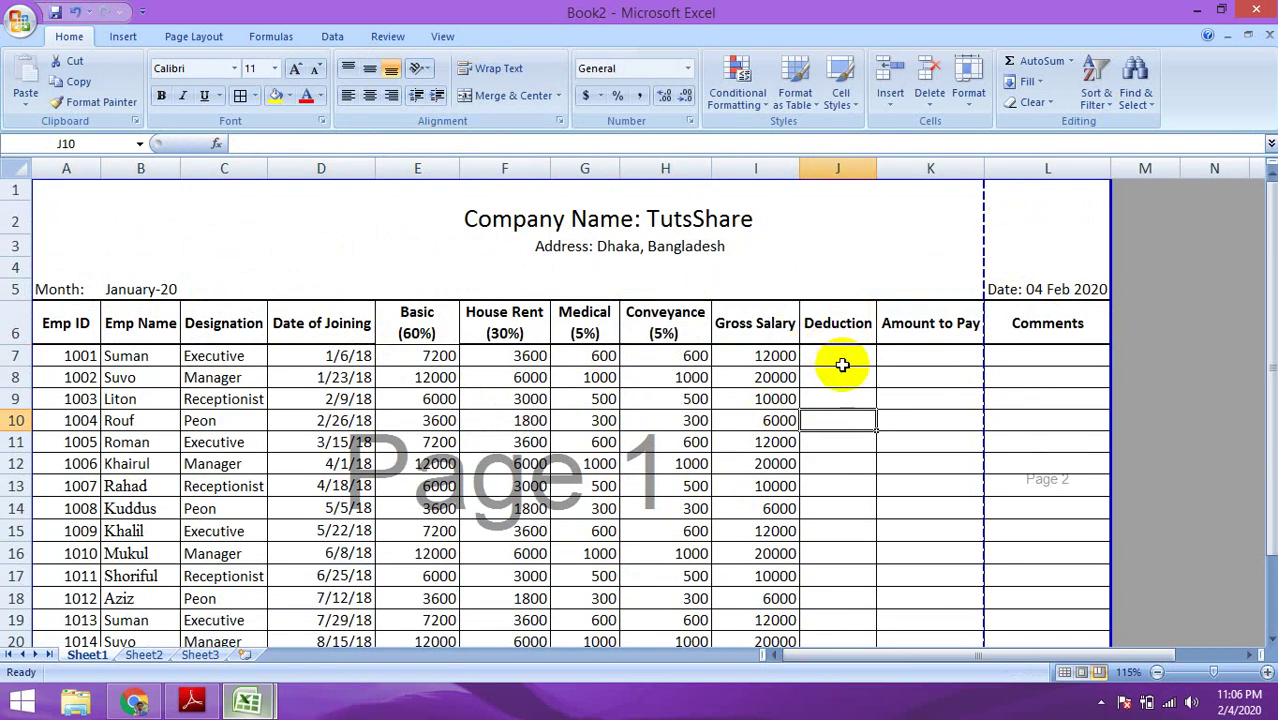
{"action": "left_click", "coordinate": [911, 357]}
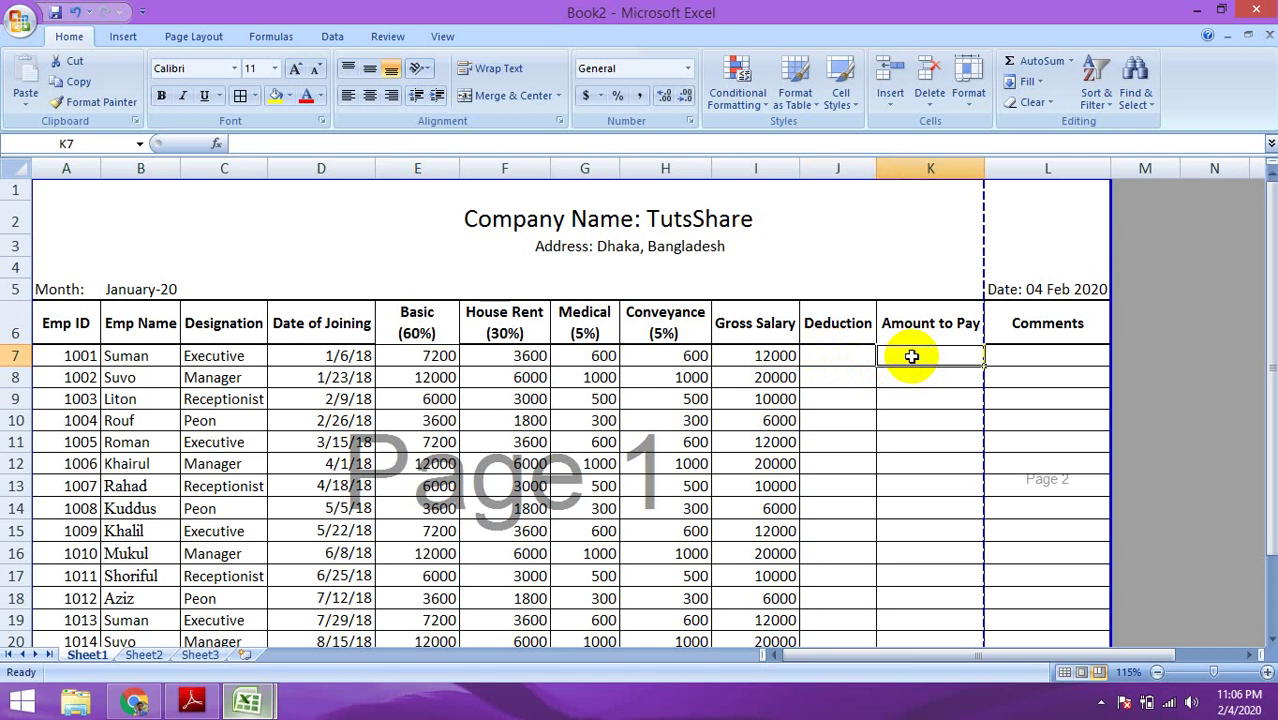
{"action": "type", "text": "="}
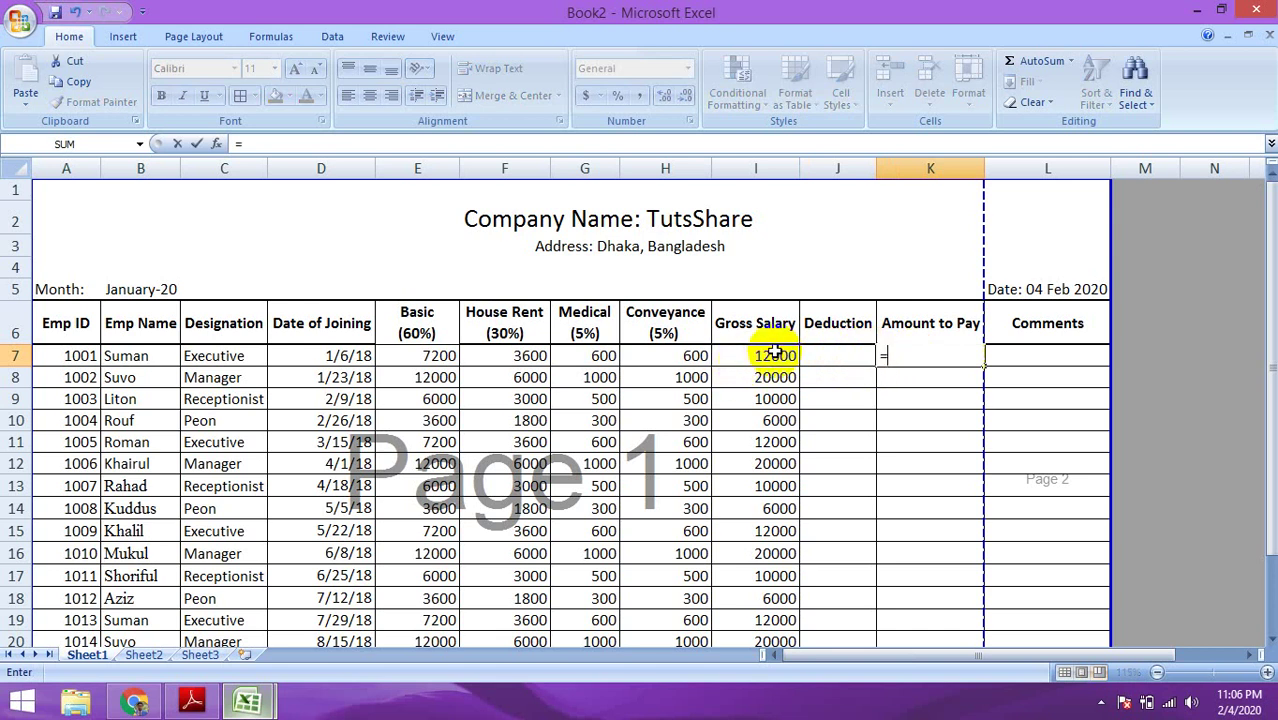
{"action": "left_click", "coordinate": [766, 355]}
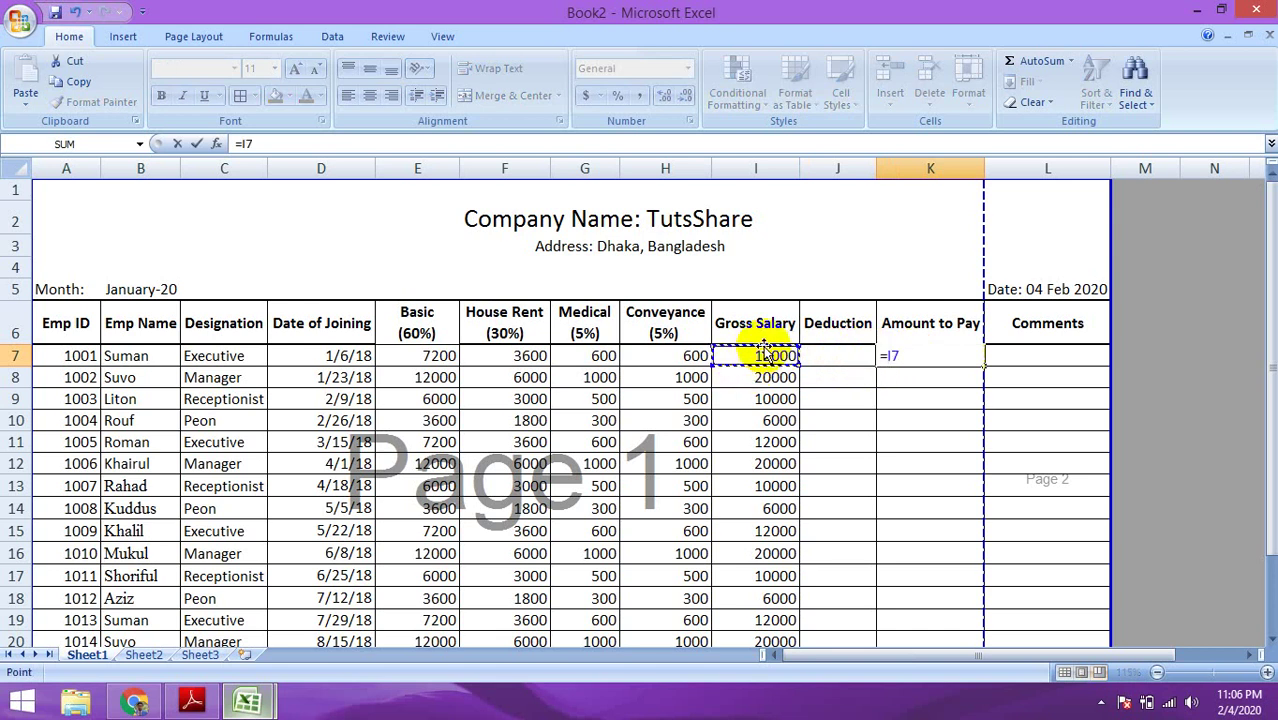
{"action": "type", "text": "-"}
{"action": "left_click", "coordinate": [820, 358]}
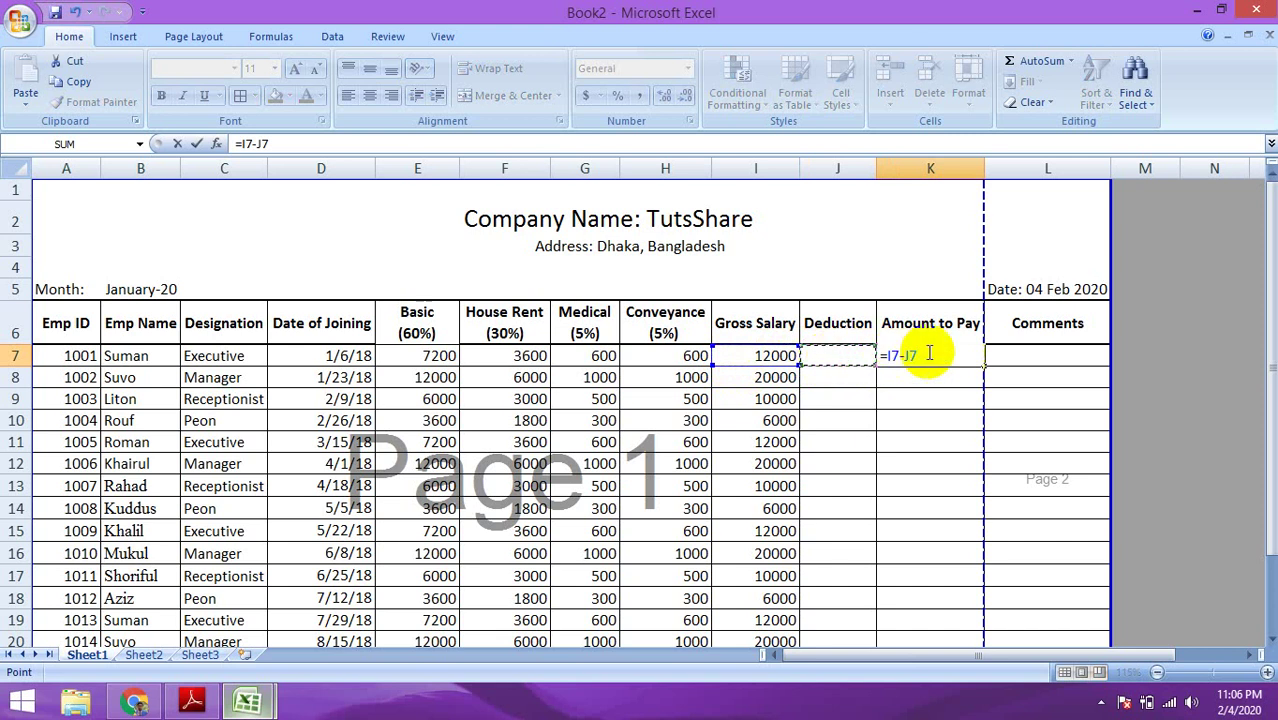
{"action": "key", "text": "Return"}
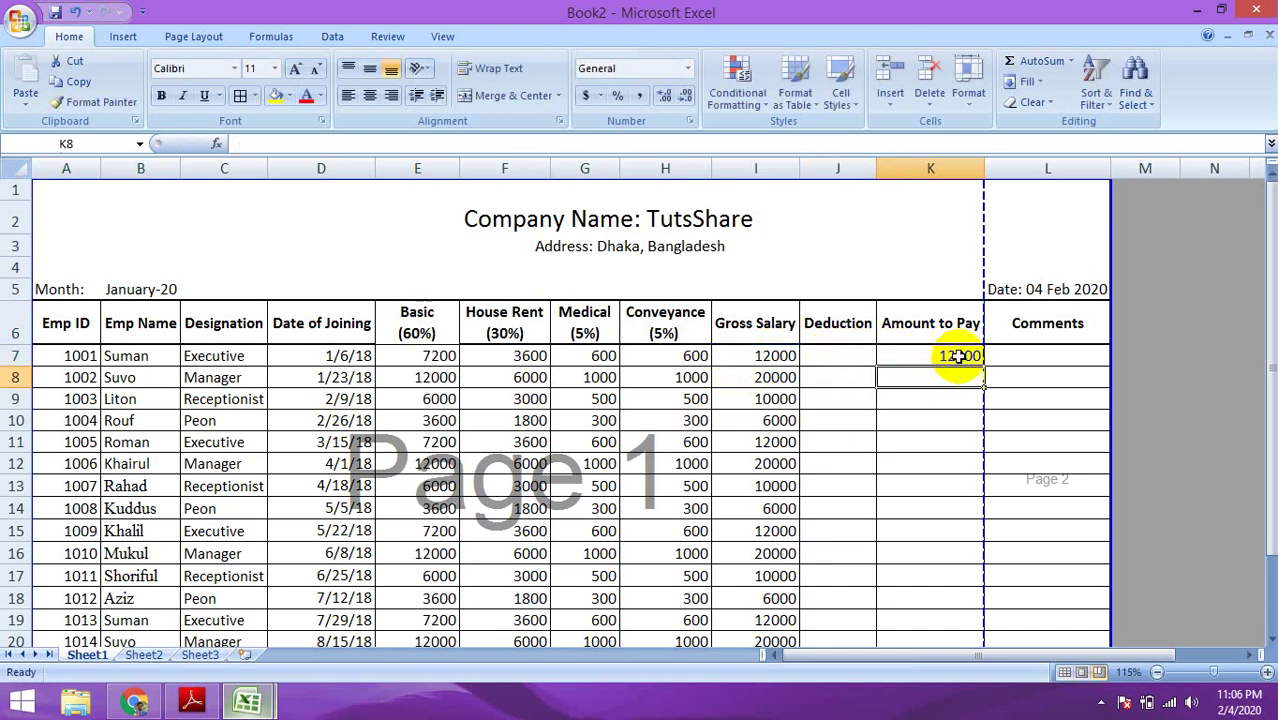
Fill the Amount to Pay formula in K7 down through row 24.
{"action": "left_click", "coordinate": [900, 355]}
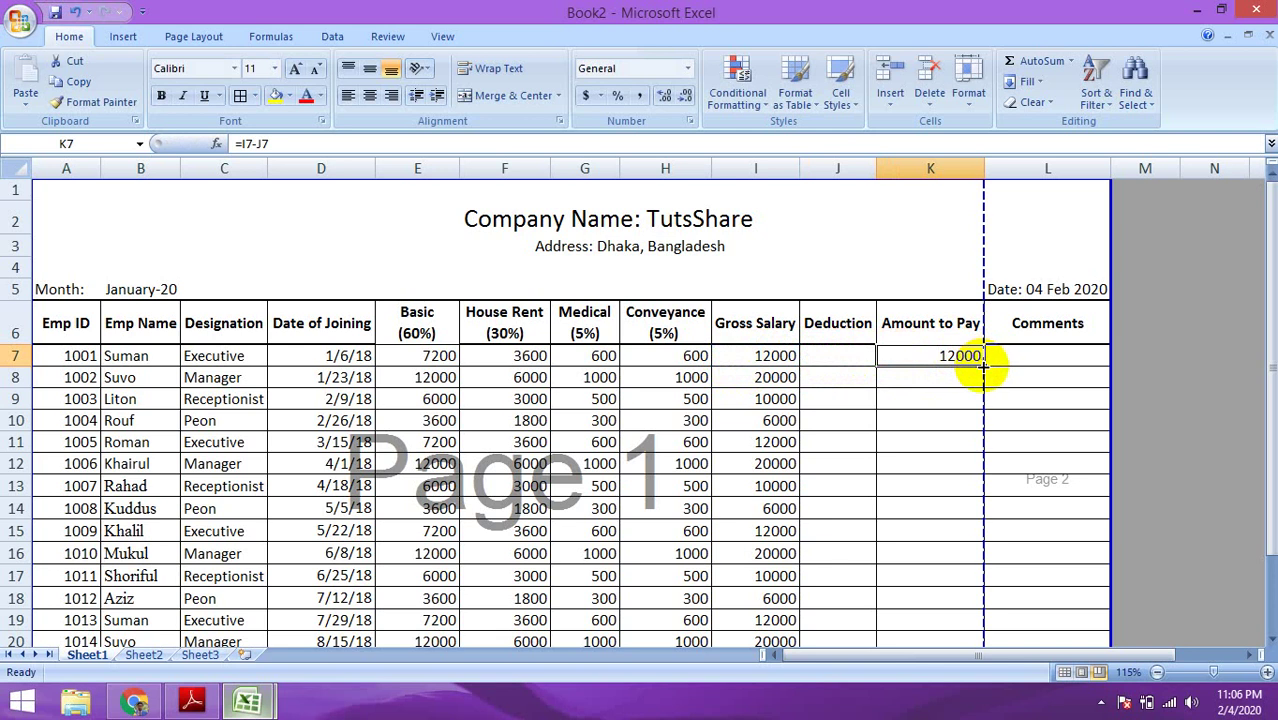
{"action": "left_click_drag", "start_coordinate": [985, 365], "coordinate": [976, 606]}
{"action": "scroll", "coordinate": [956, 590], "scroll_direction": "up", "scroll_amount": 2}
{"action": "left_click", "coordinate": [889, 439]}
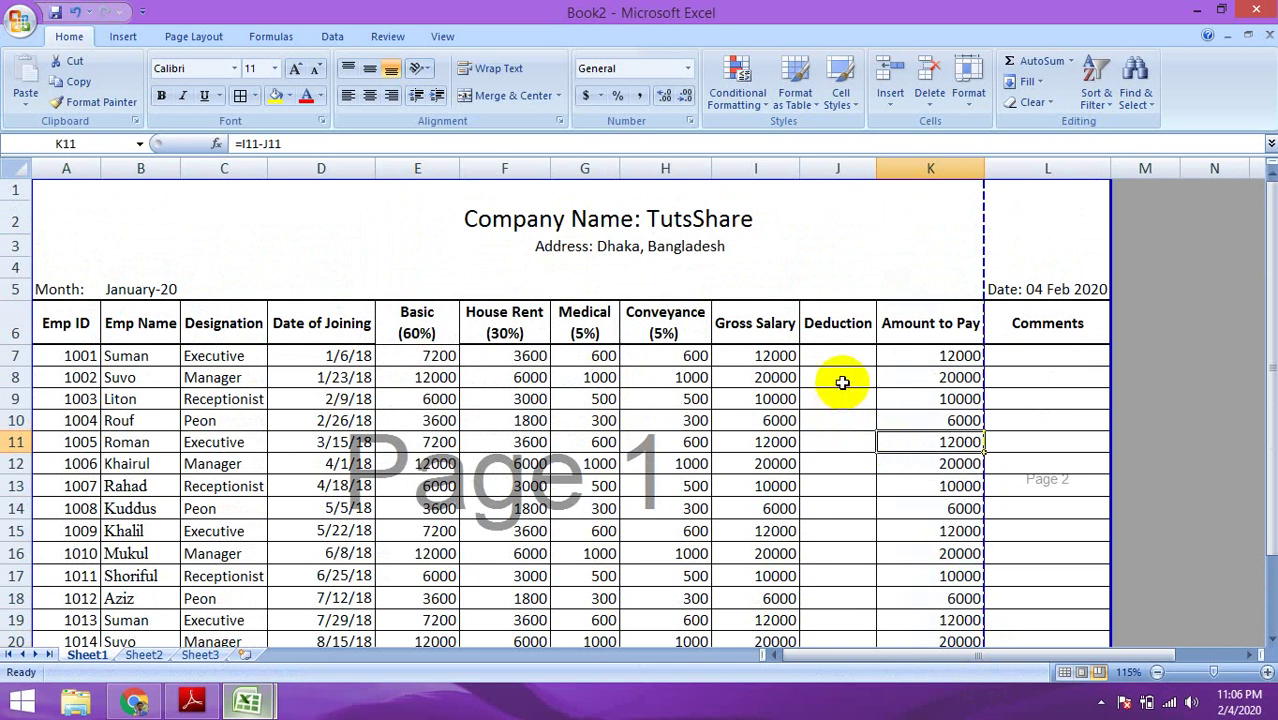
Enter Deduction amounts of 500 in J7 and 2000 in J12.
{"action": "left_click", "coordinate": [823, 355]}
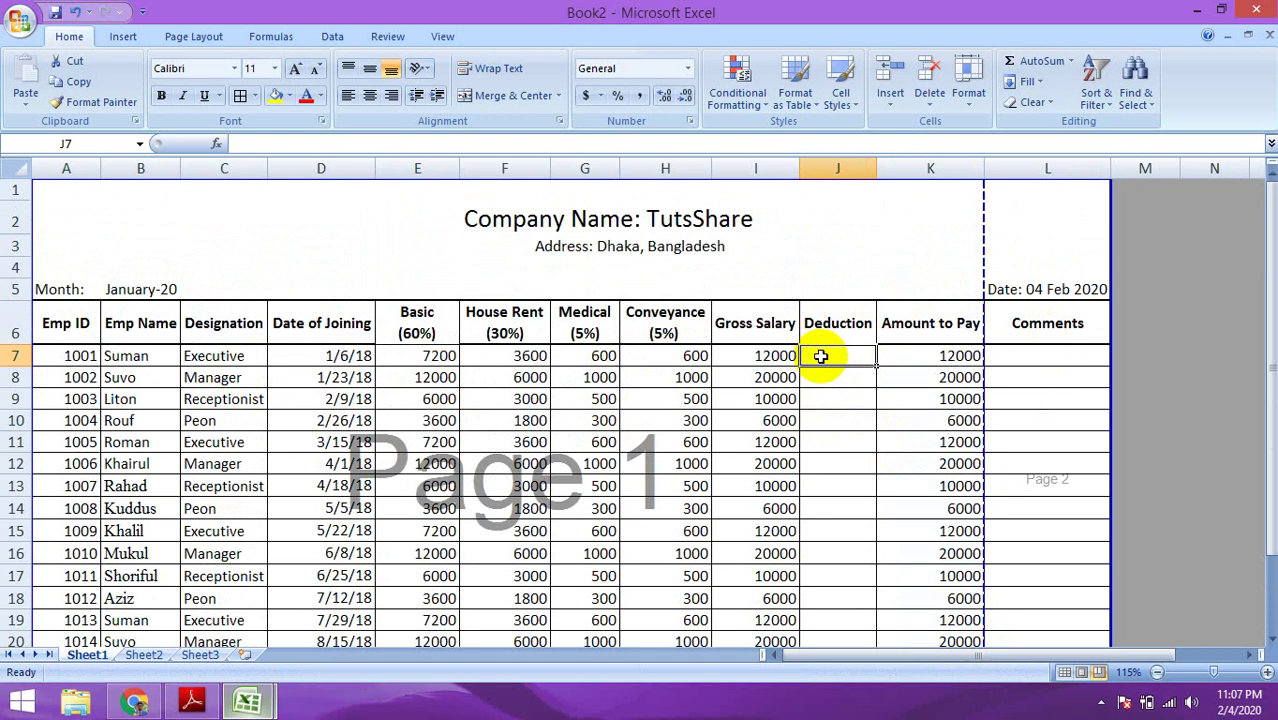
{"action": "type", "text": "500"}
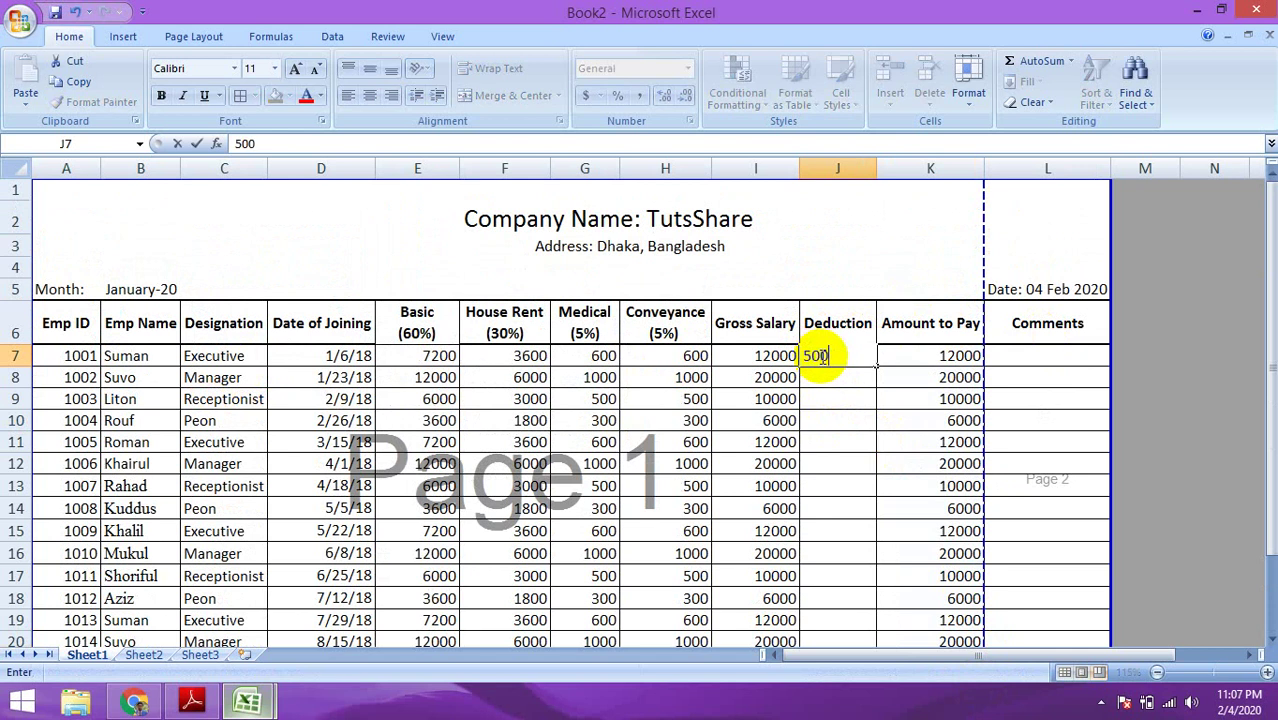
{"action": "key", "text": "Return"}
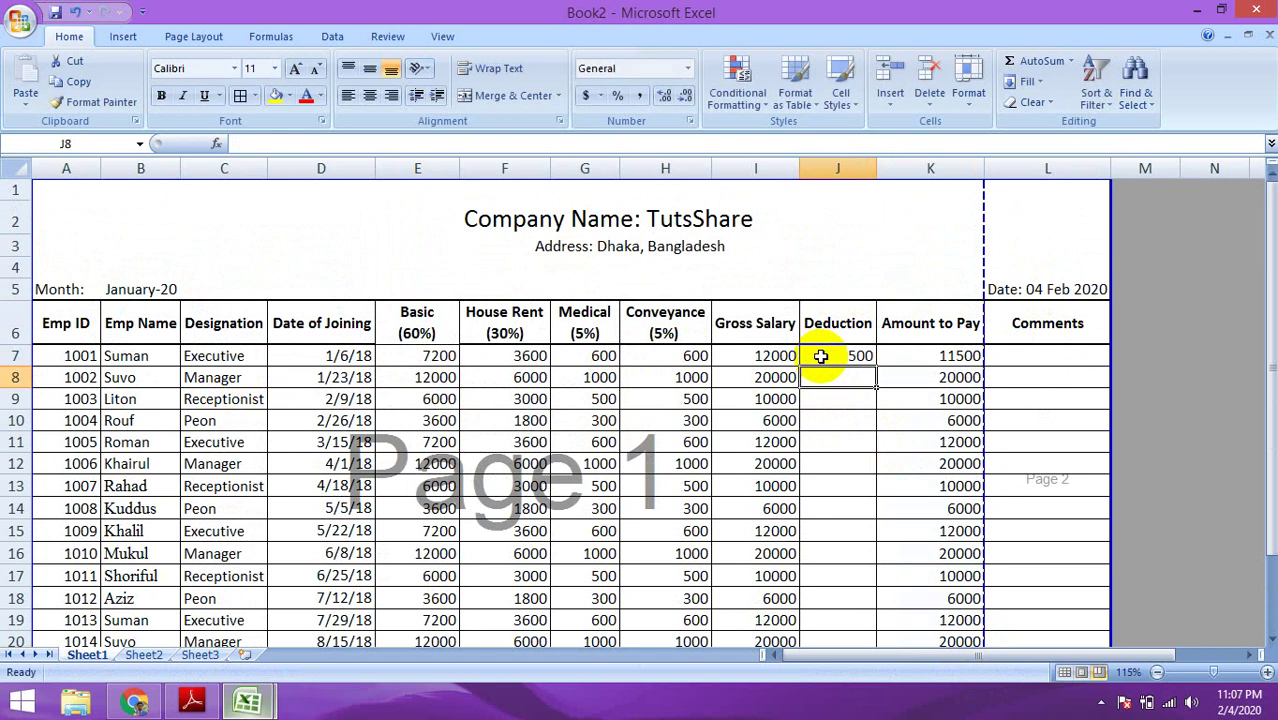
{"action": "left_click", "coordinate": [830, 443]}
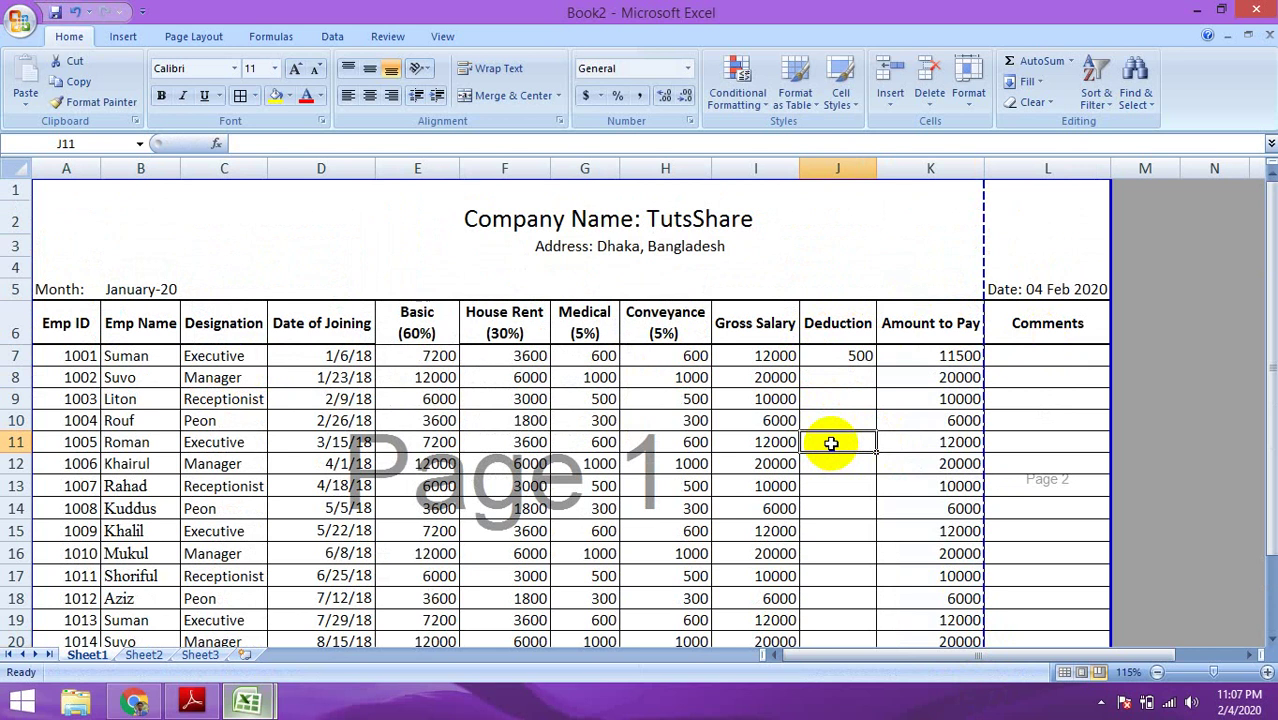
{"action": "left_click", "coordinate": [833, 464]}
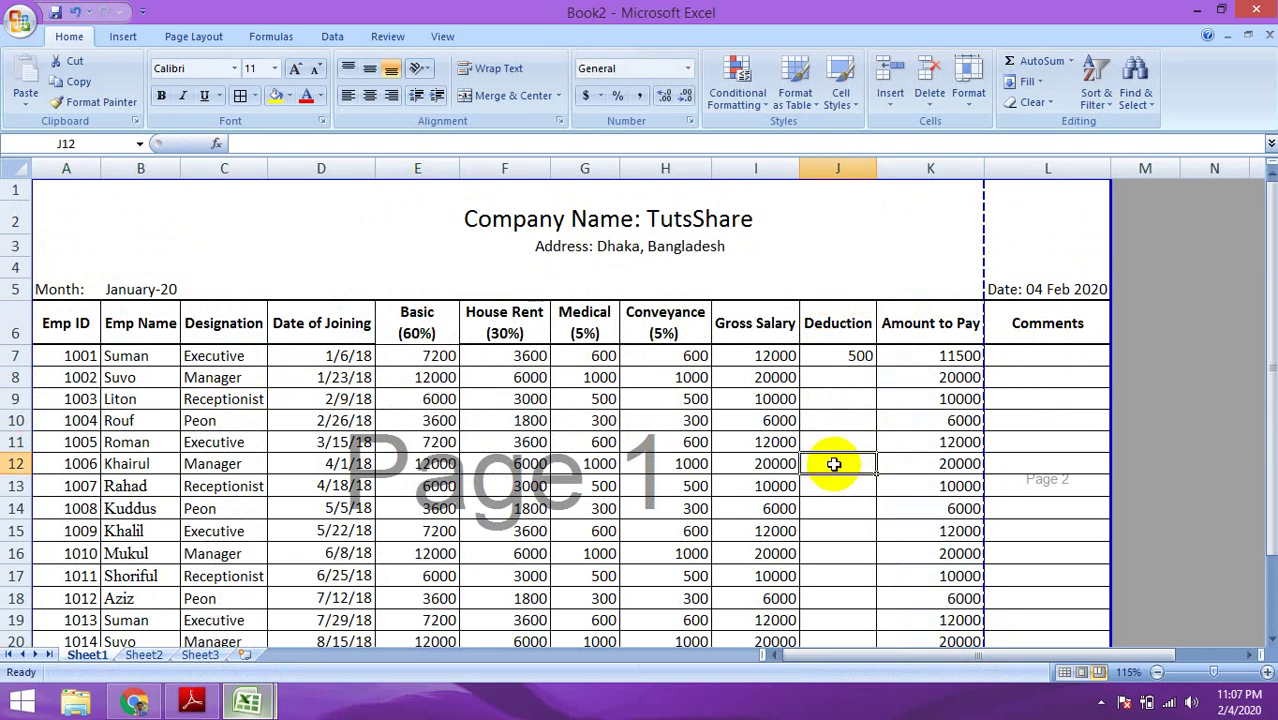
{"action": "type", "text": "2000"}
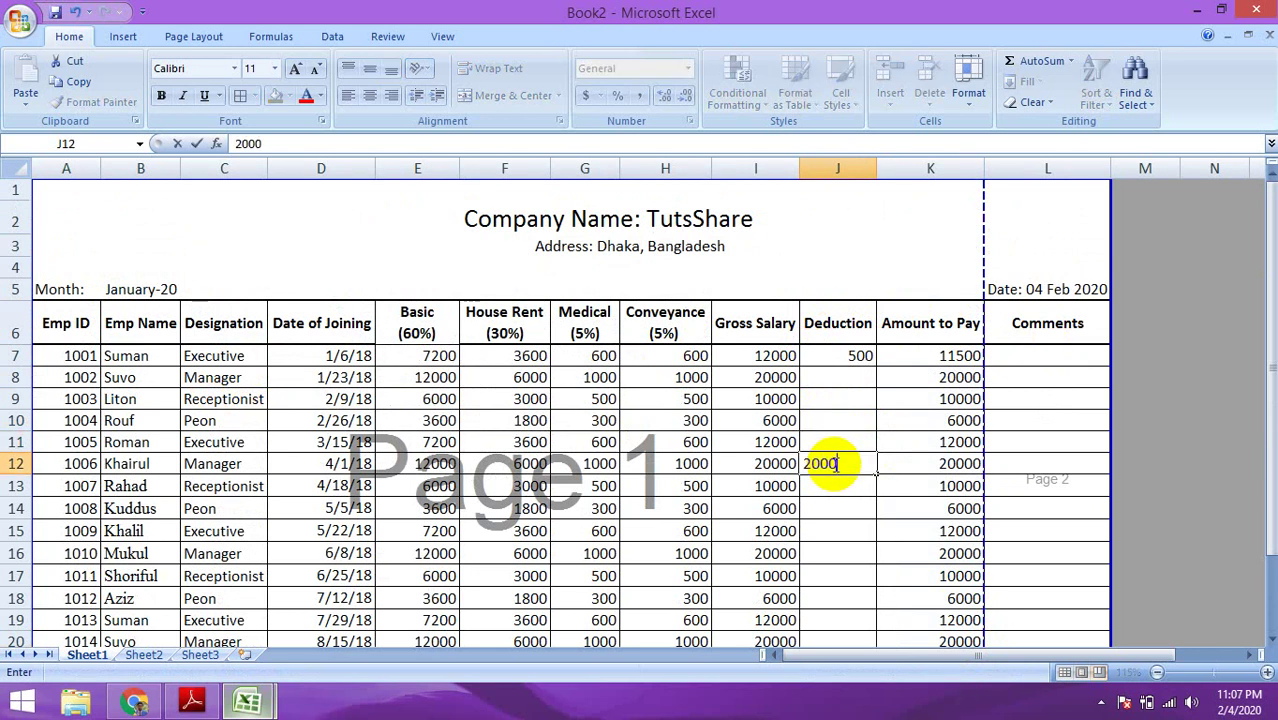
{"action": "key", "text": "Return"}
Enter Deduction amounts of 500 in J19 and 600 in J21.
{"action": "scroll", "coordinate": [850, 490], "scroll_direction": "down", "scroll_amount": 1}
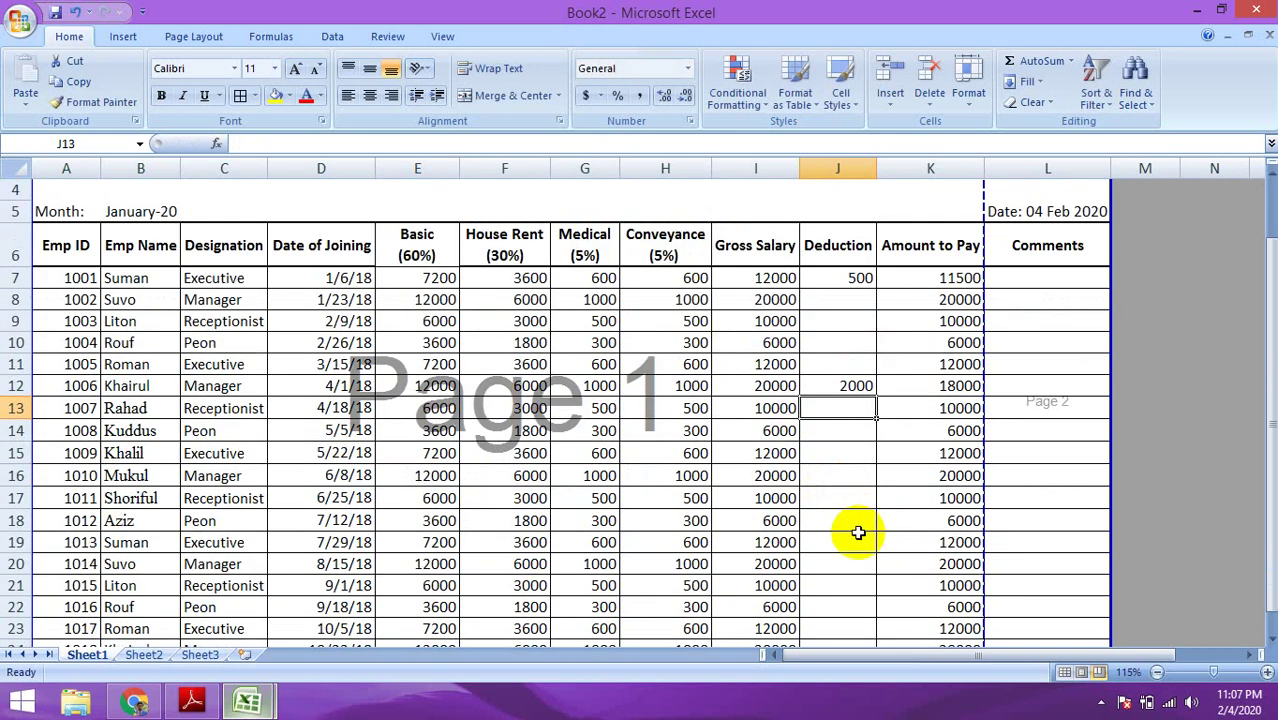
{"action": "left_click", "coordinate": [858, 538]}
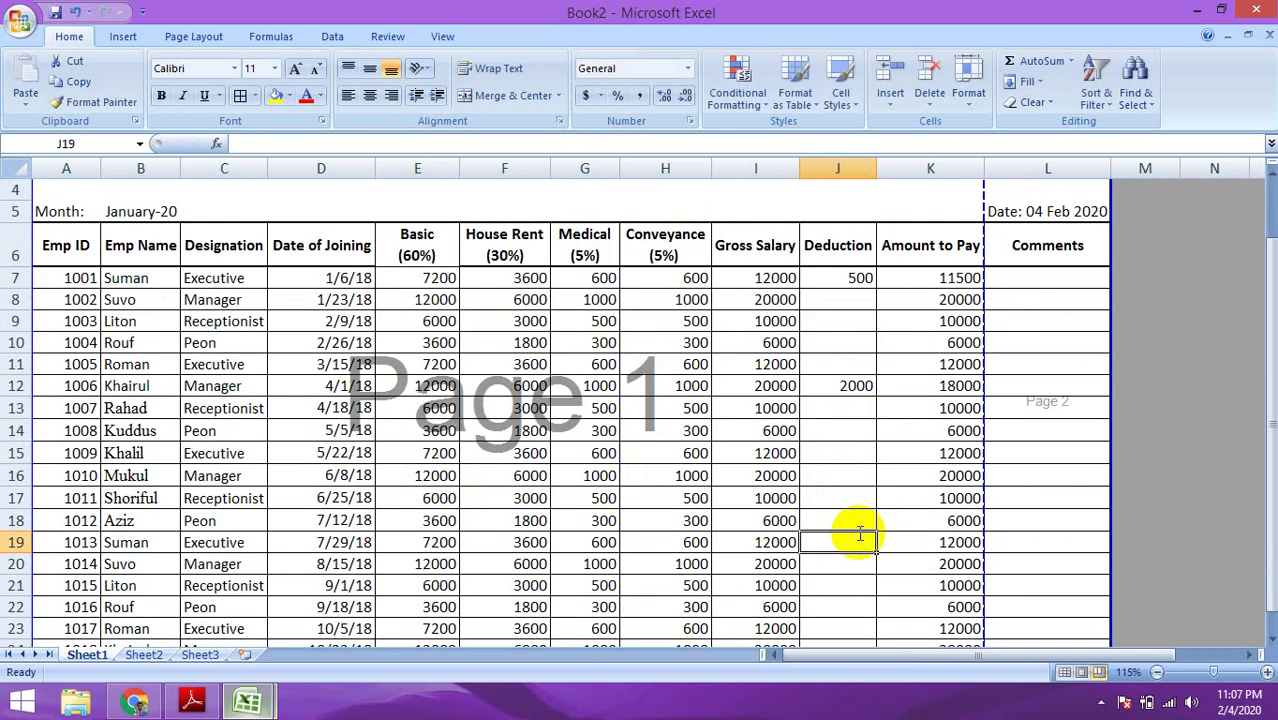
{"action": "type", "text": "500"}
{"action": "key", "text": "Return"}
{"action": "key", "text": "Return"}
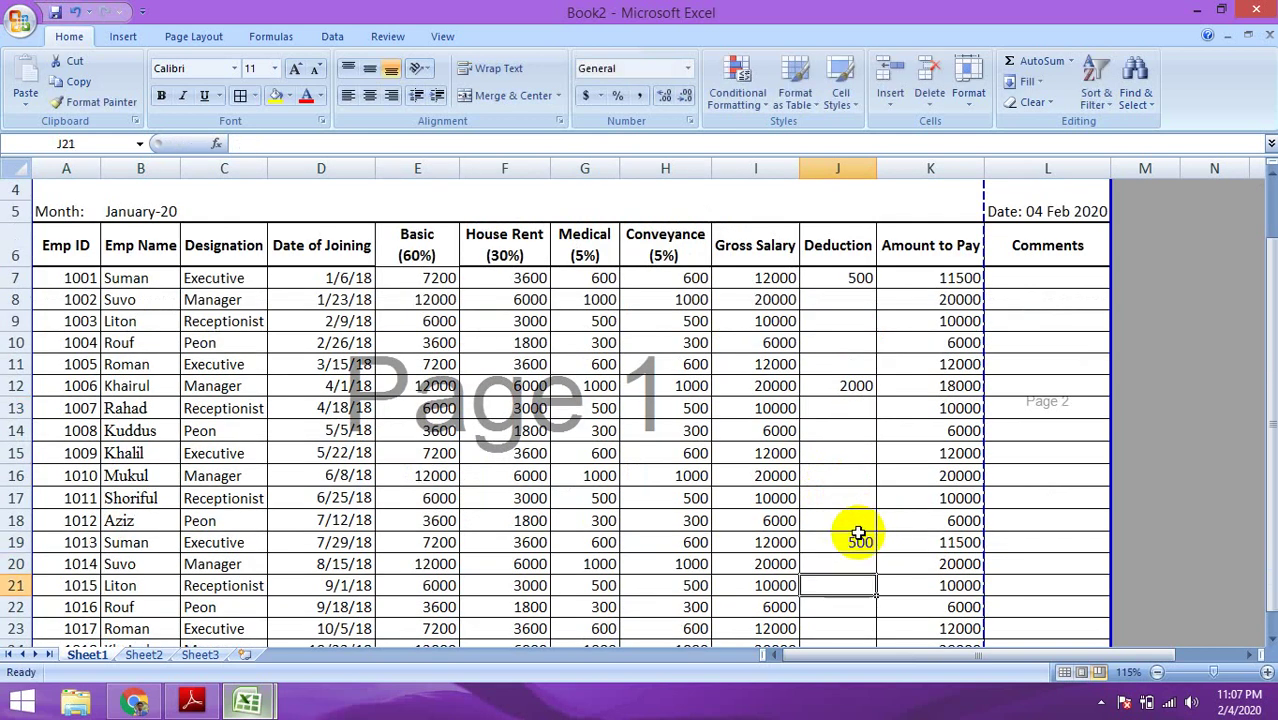
{"action": "type", "text": "600"}
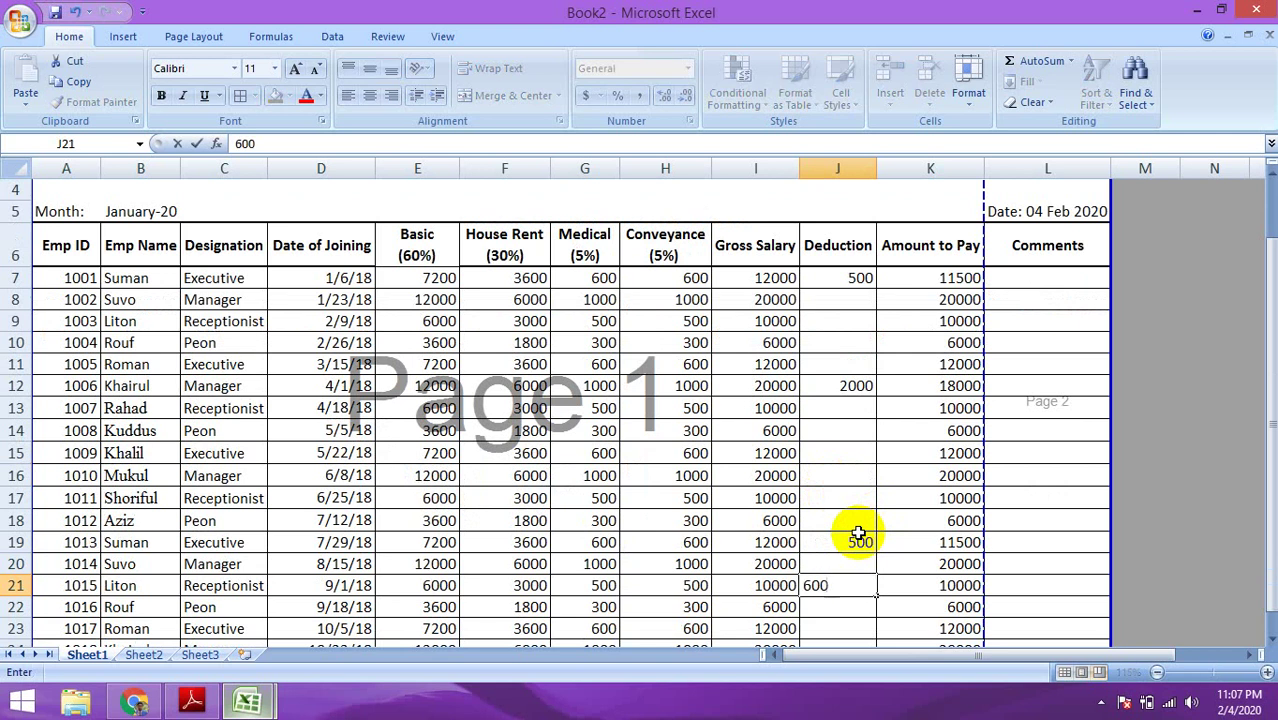
{"action": "key", "text": "Return"}
Enter the label "Total:" in D25, below the last Date of Joining entry.
{"action": "scroll", "coordinate": [858, 535], "scroll_direction": "down", "scroll_amount": 2}
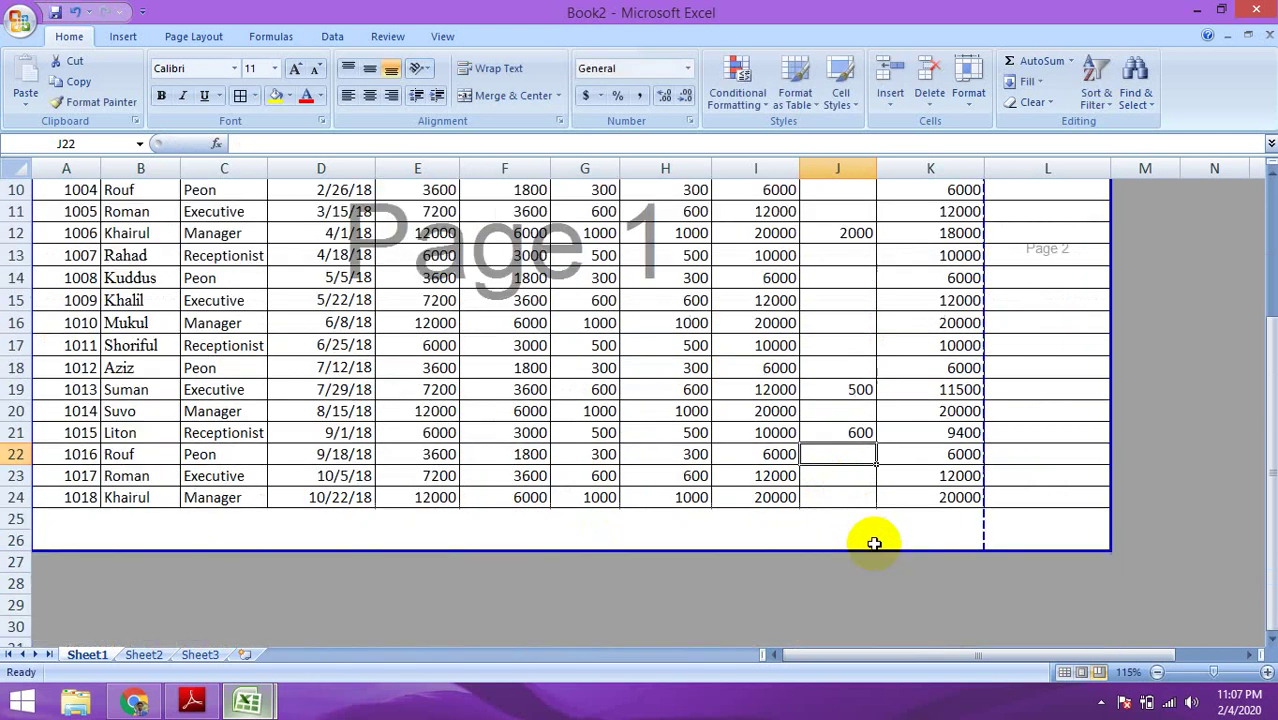
{"action": "scroll", "coordinate": [876, 487], "scroll_direction": "up", "scroll_amount": 2}
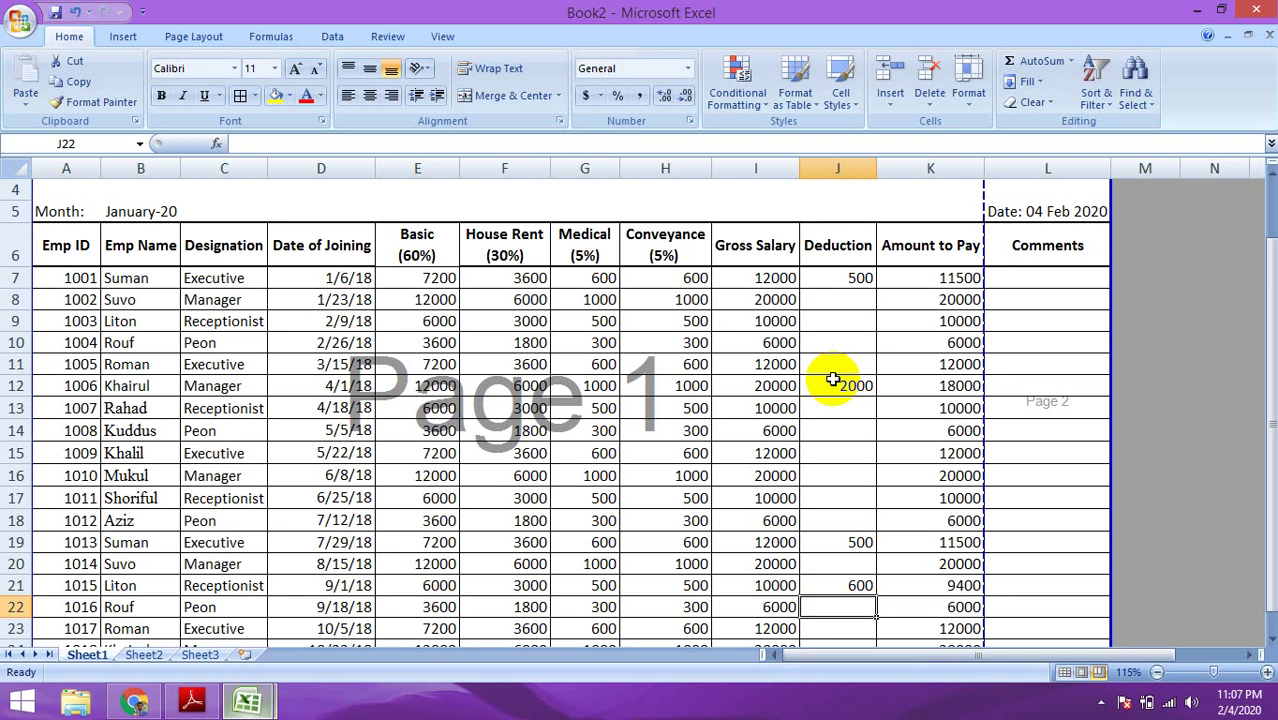
{"action": "scroll", "coordinate": [950, 405], "scroll_direction": "down", "scroll_amount": 1}
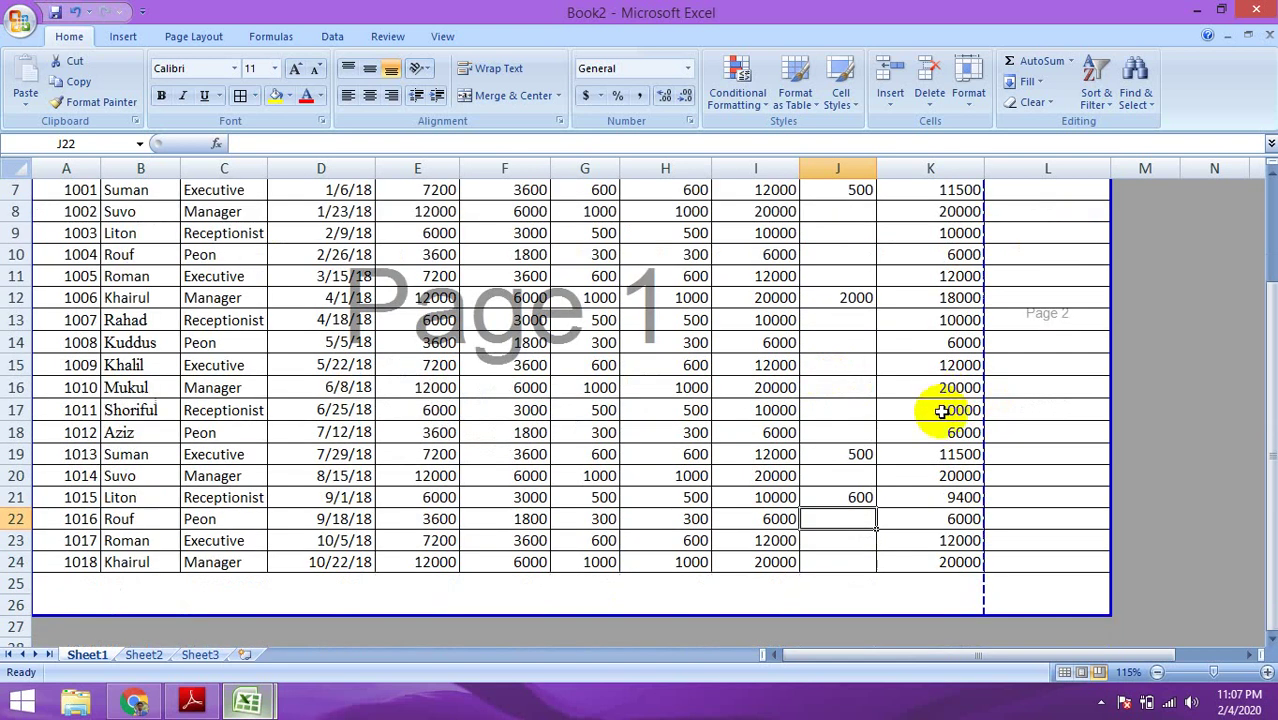
{"action": "left_click", "coordinate": [860, 498]}
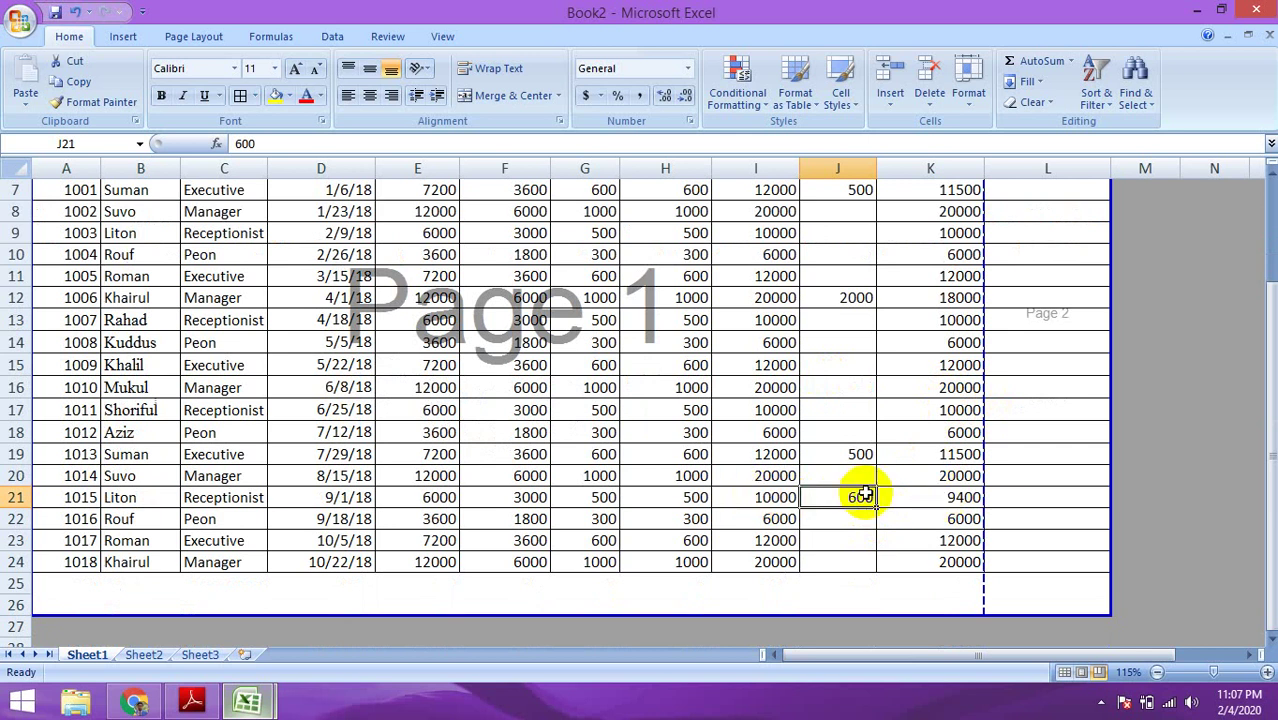
{"action": "left_click", "coordinate": [656, 600]}
{"action": "left_click", "coordinate": [347, 586]}
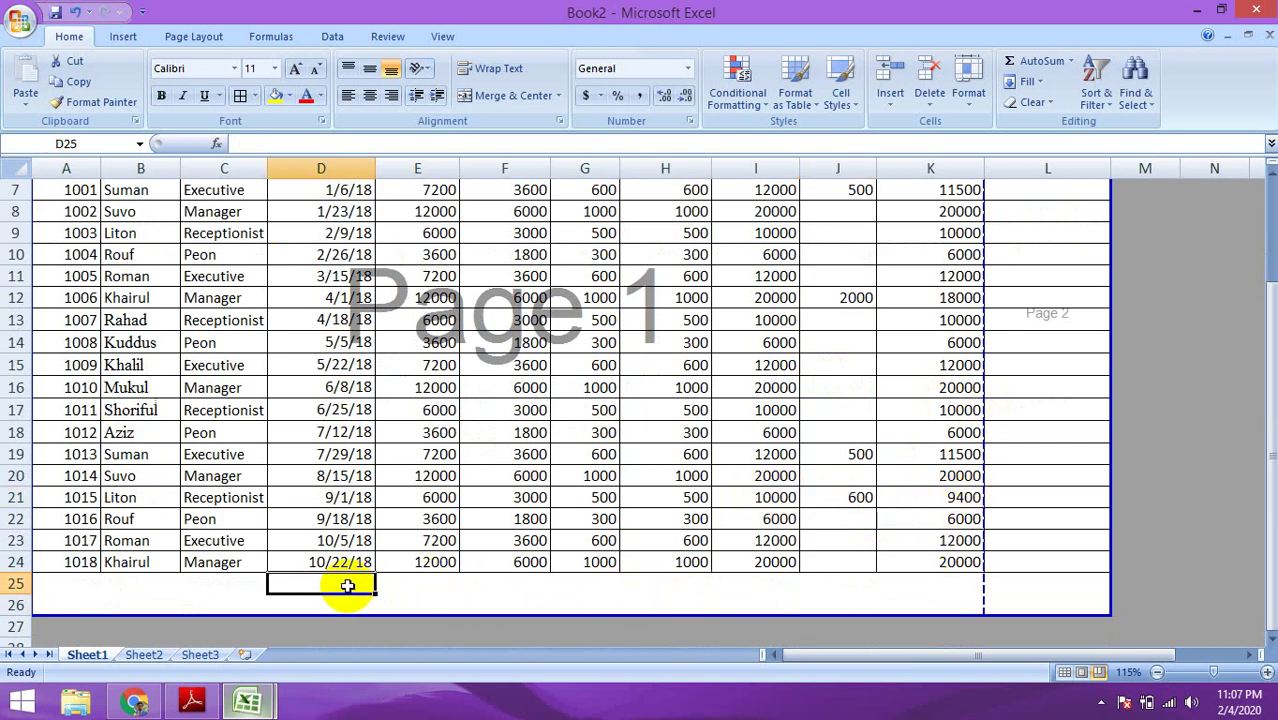
{"action": "type", "text": "Total:"}
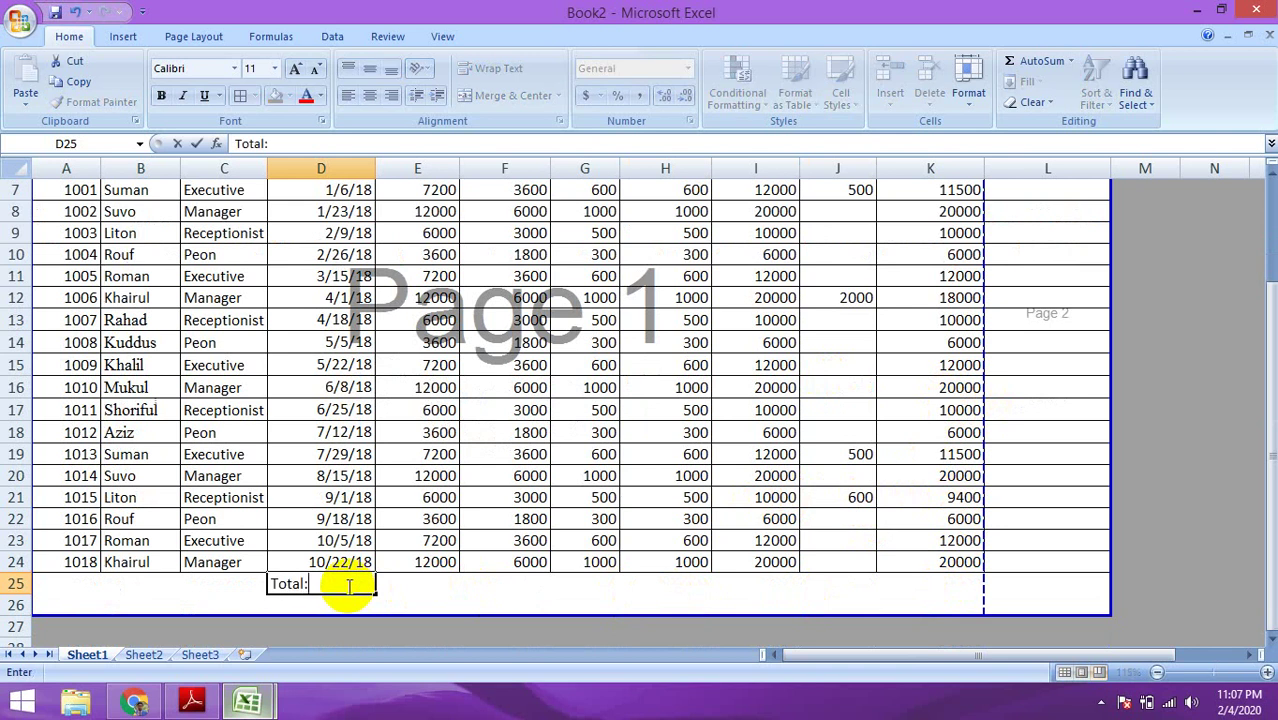
{"action": "left_click", "coordinate": [408, 577]}
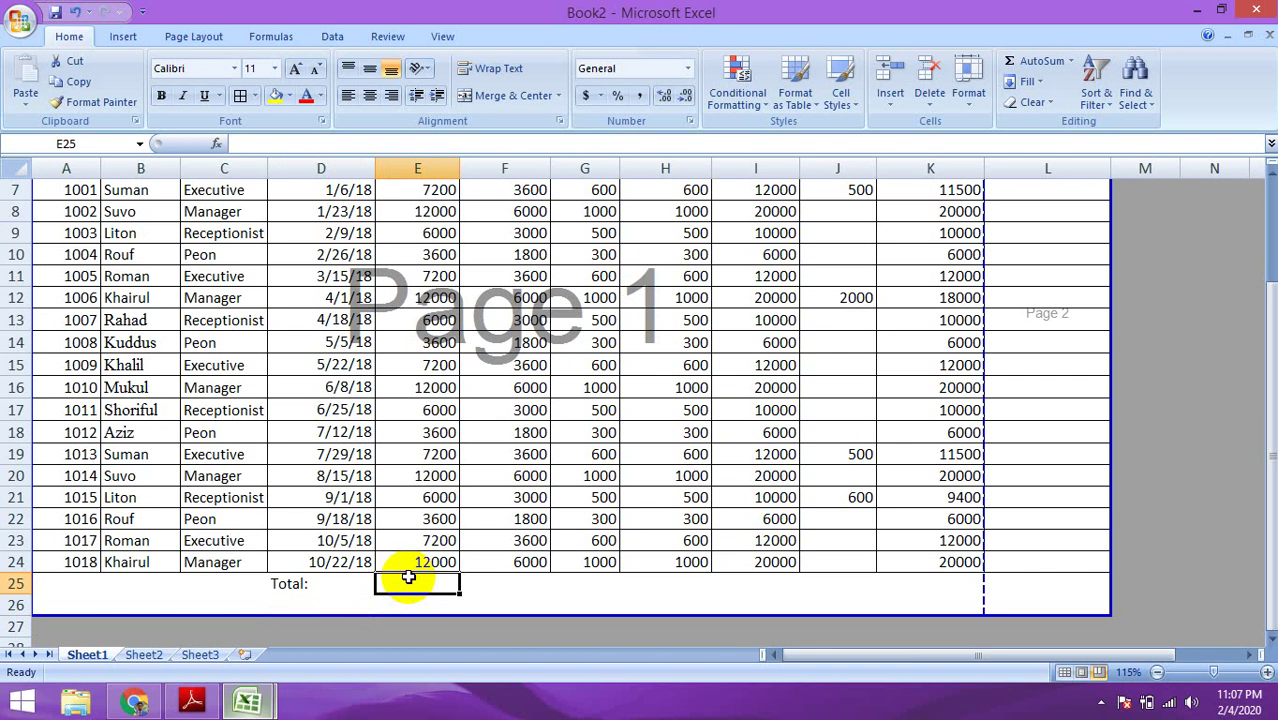
{"action": "type", "text": "="}
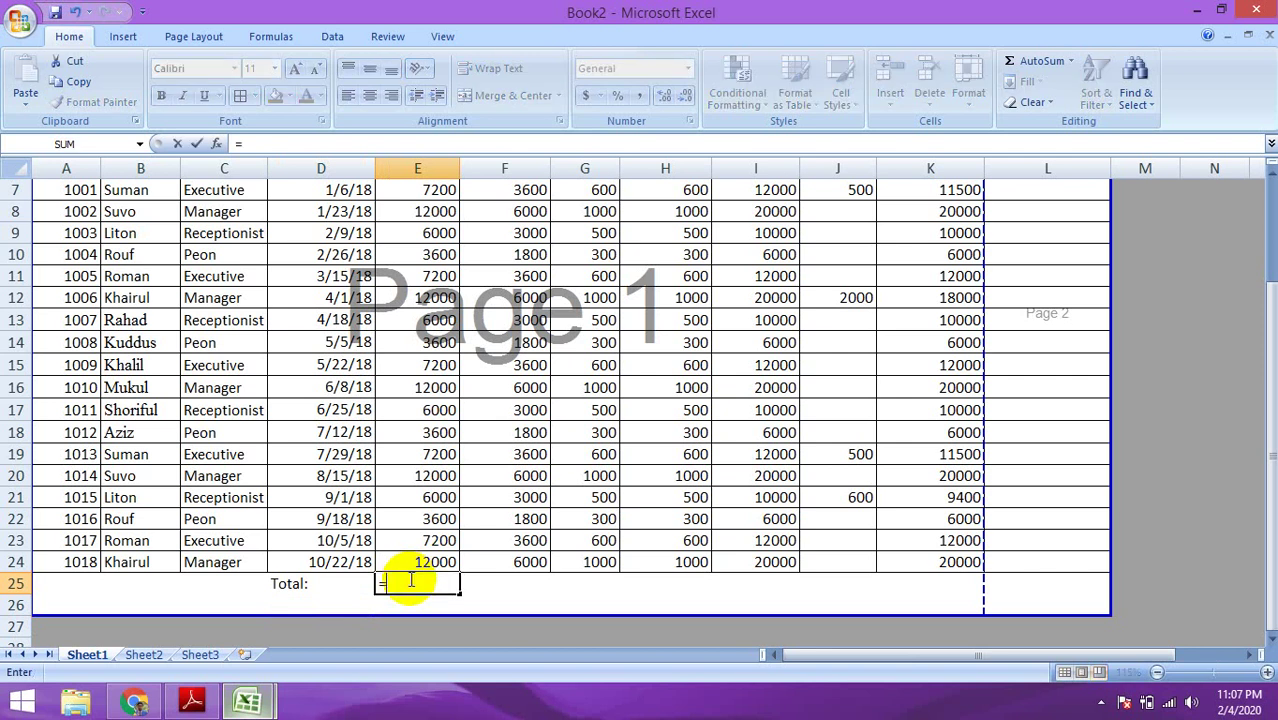
{"action": "type", "text": "sum"}
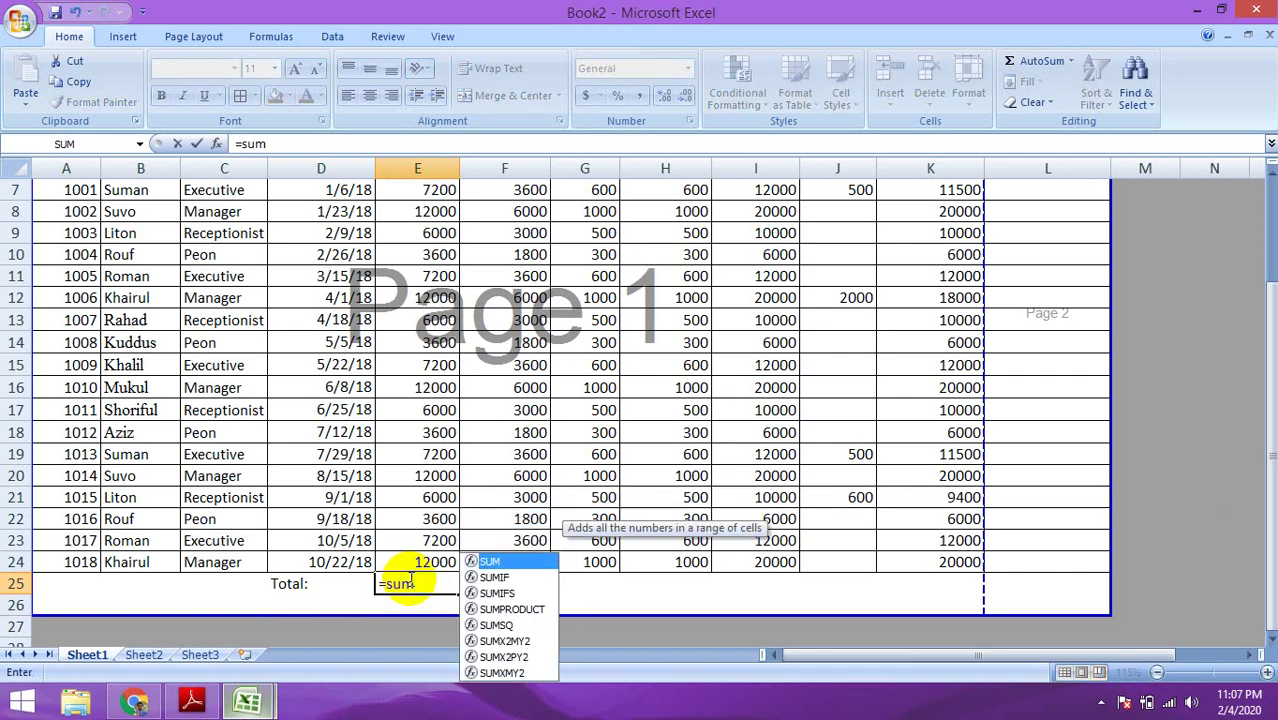
{"action": "type", "text": "("}
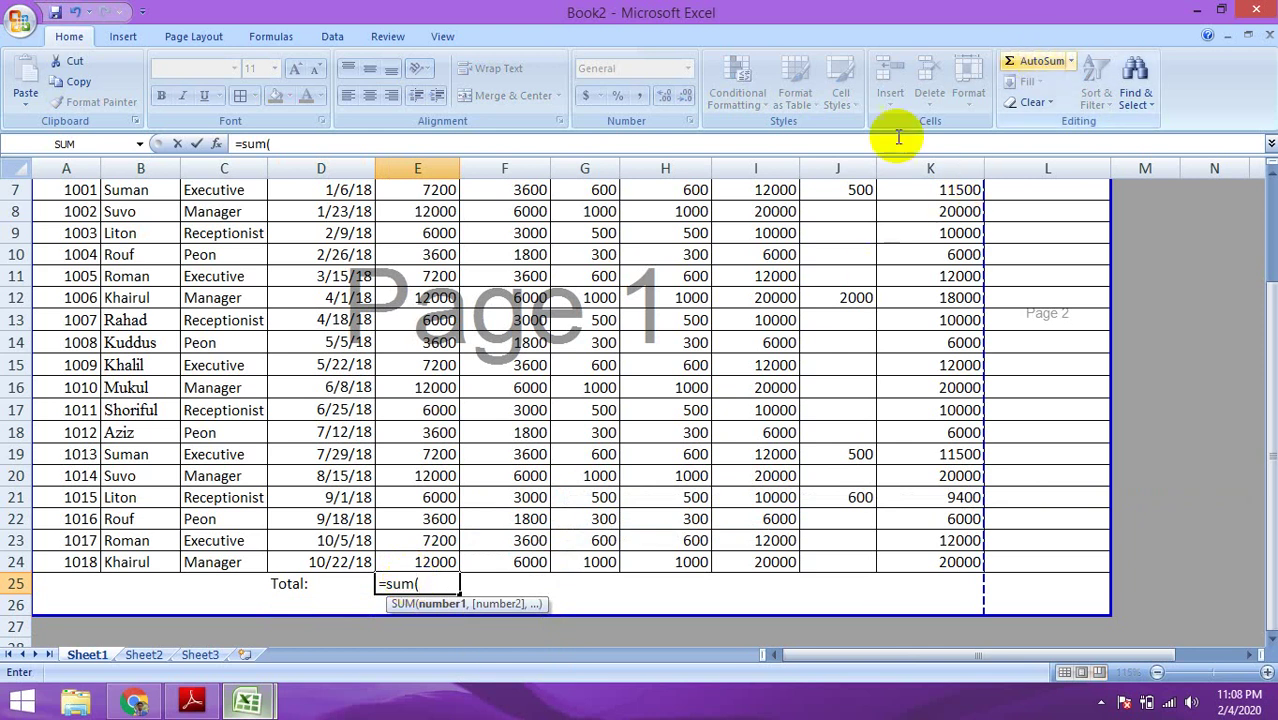
{"action": "scroll", "coordinate": [422, 375], "scroll_direction": "up", "scroll_amount": 1}
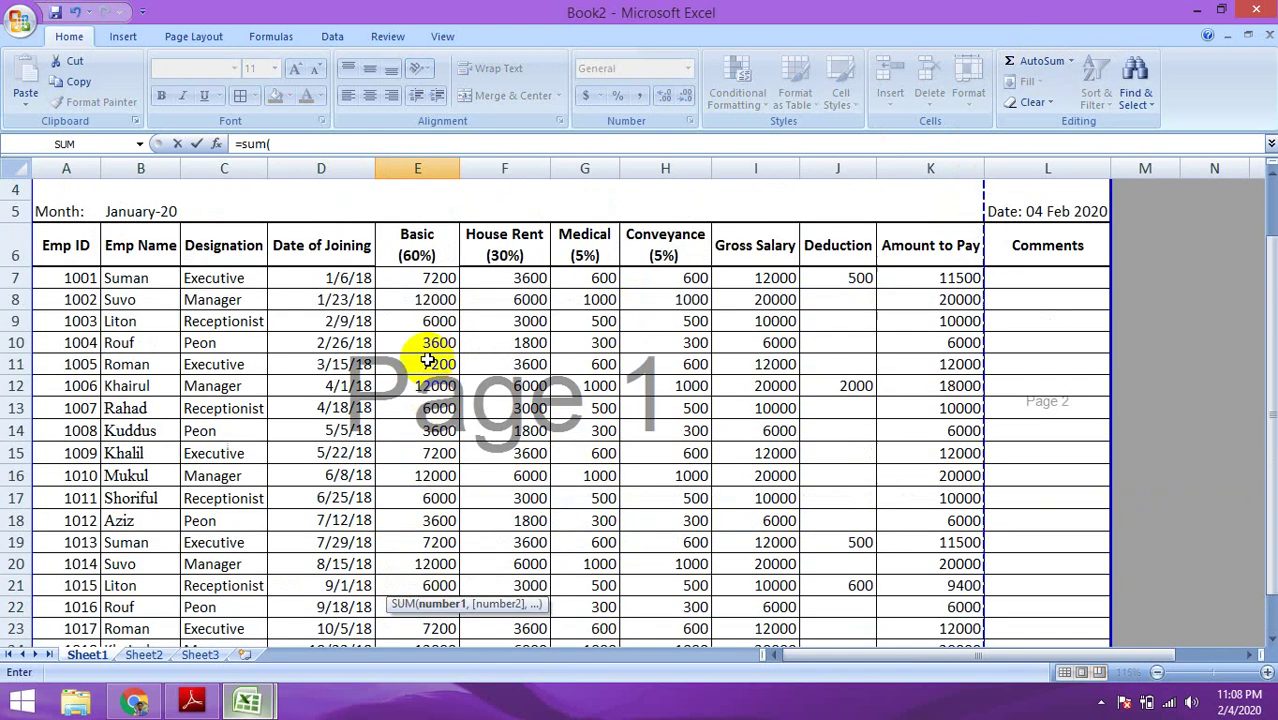
{"action": "scroll", "coordinate": [439, 510], "scroll_direction": "down", "scroll_amount": 2}
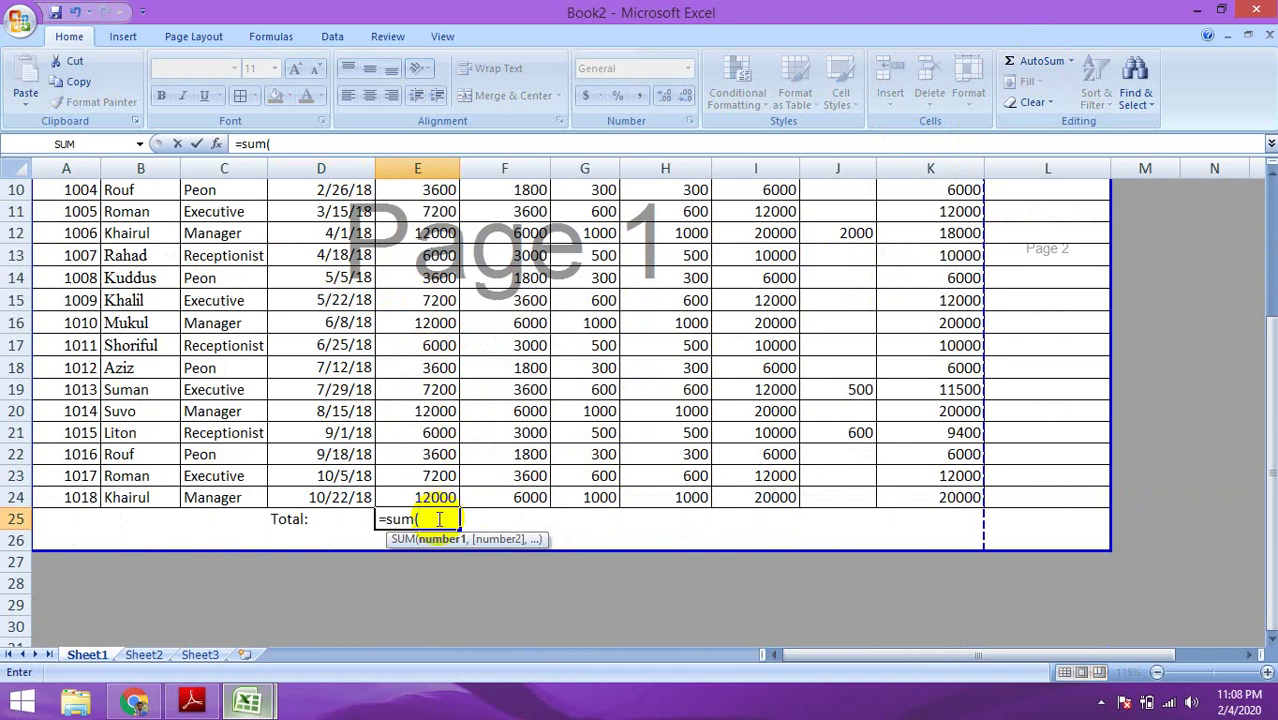
{"action": "key", "text": "BackSpace"}
{"action": "key", "text": "Escape"}
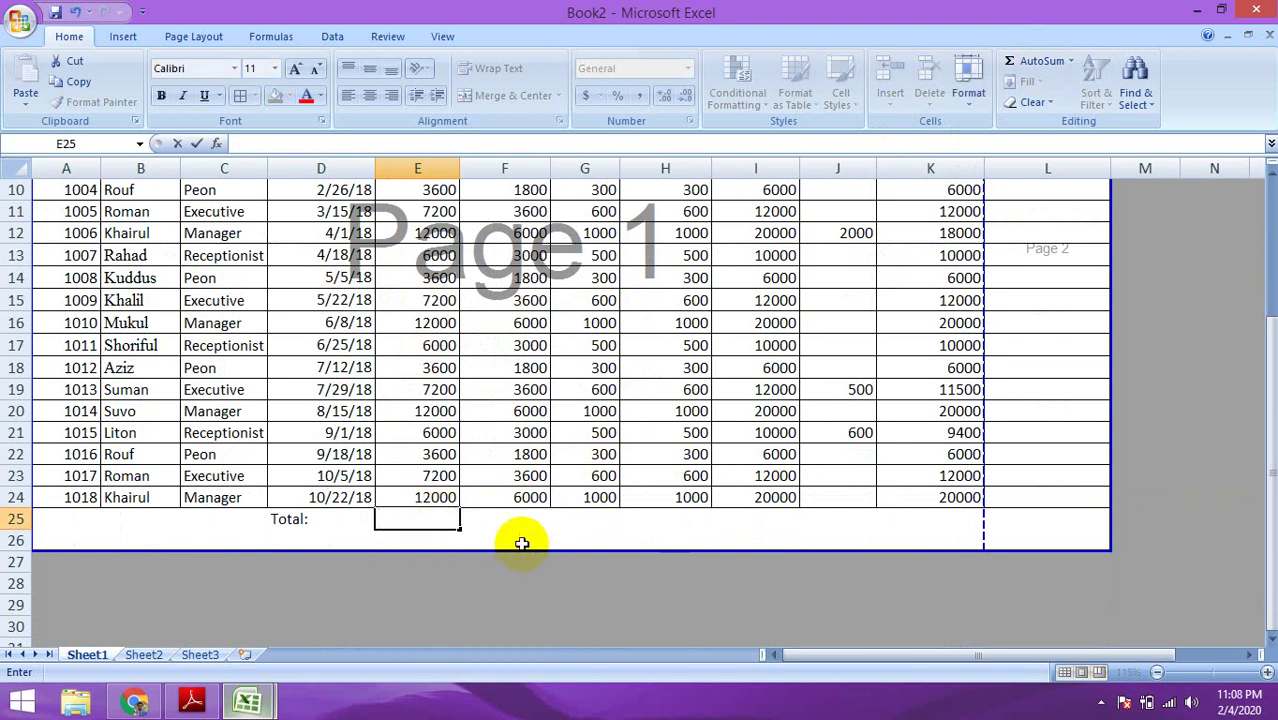
Total the Basic column in E25 with AutoSum over E7:E24, and fill the formula across through K25.
{"action": "left_click", "coordinate": [433, 518]}
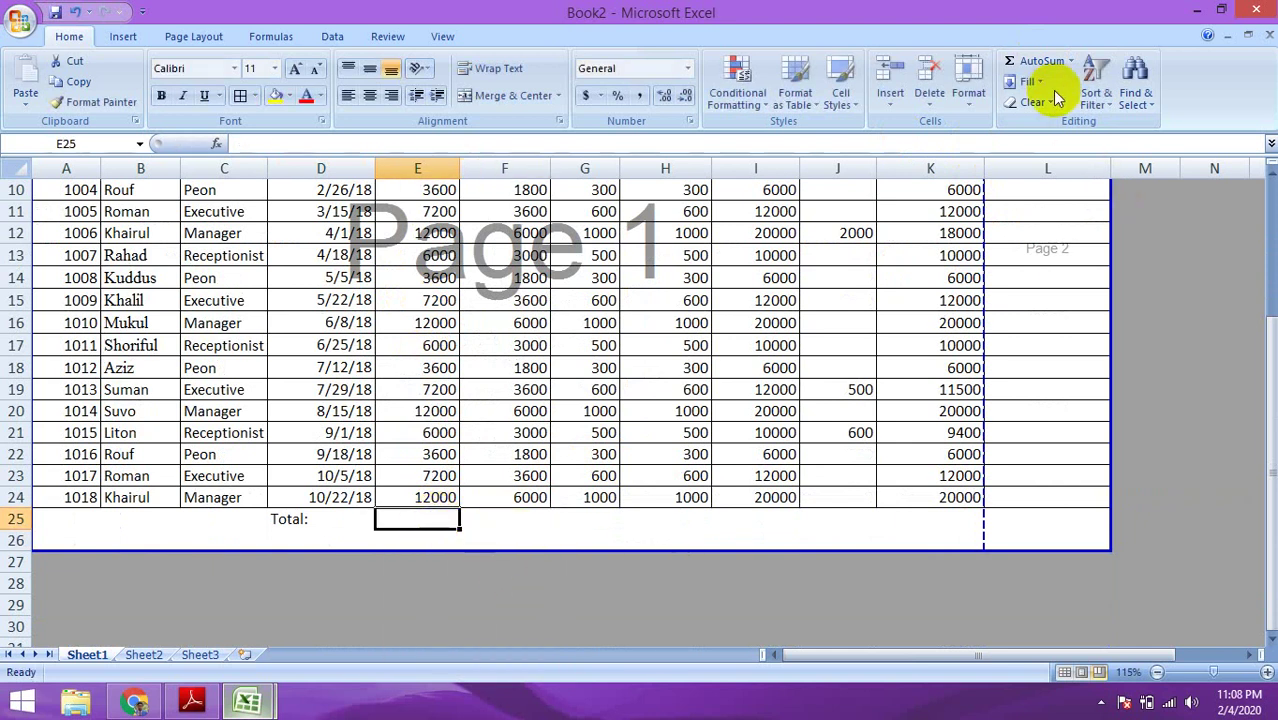
{"action": "left_click", "coordinate": [1042, 62]}
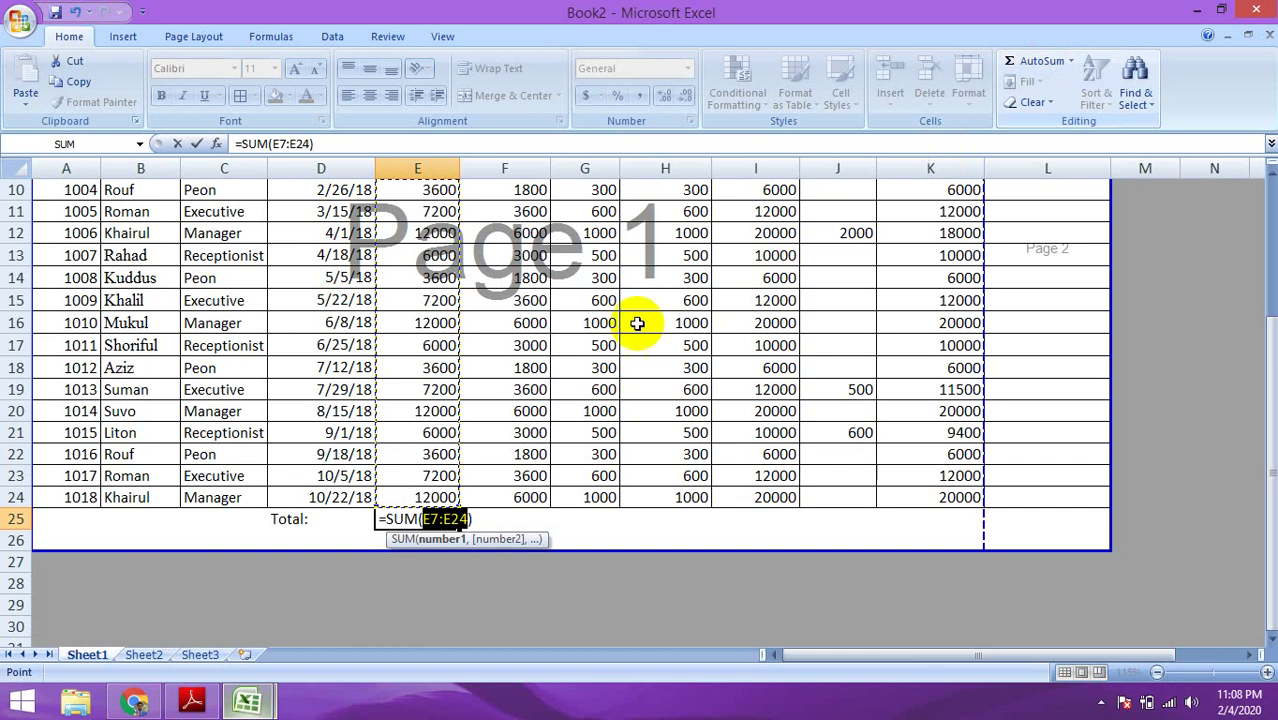
{"action": "scroll", "coordinate": [496, 388], "scroll_direction": "up", "scroll_amount": 2}
{"action": "scroll", "coordinate": [496, 388], "scroll_direction": "down", "scroll_amount": 1}
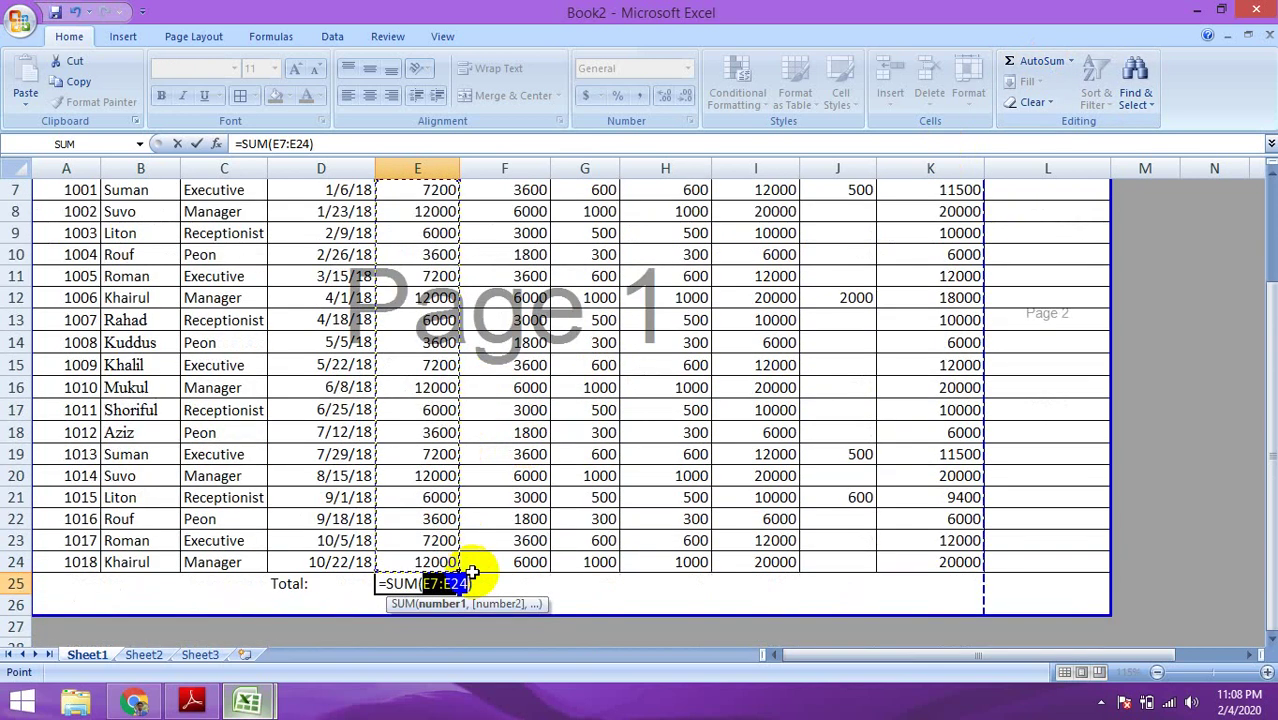
{"action": "key", "text": "Return"}
{"action": "left_click", "coordinate": [452, 586]}
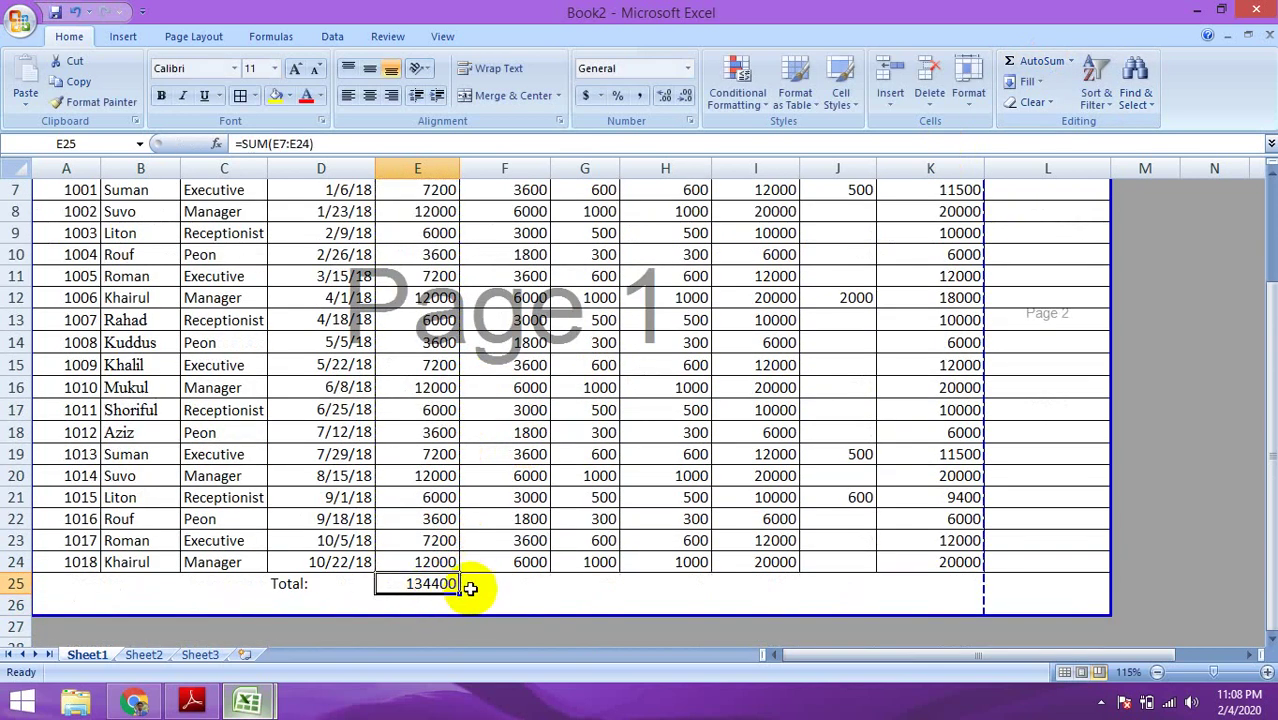
{"action": "left_click_drag", "start_coordinate": [459, 592], "coordinate": [957, 587]}
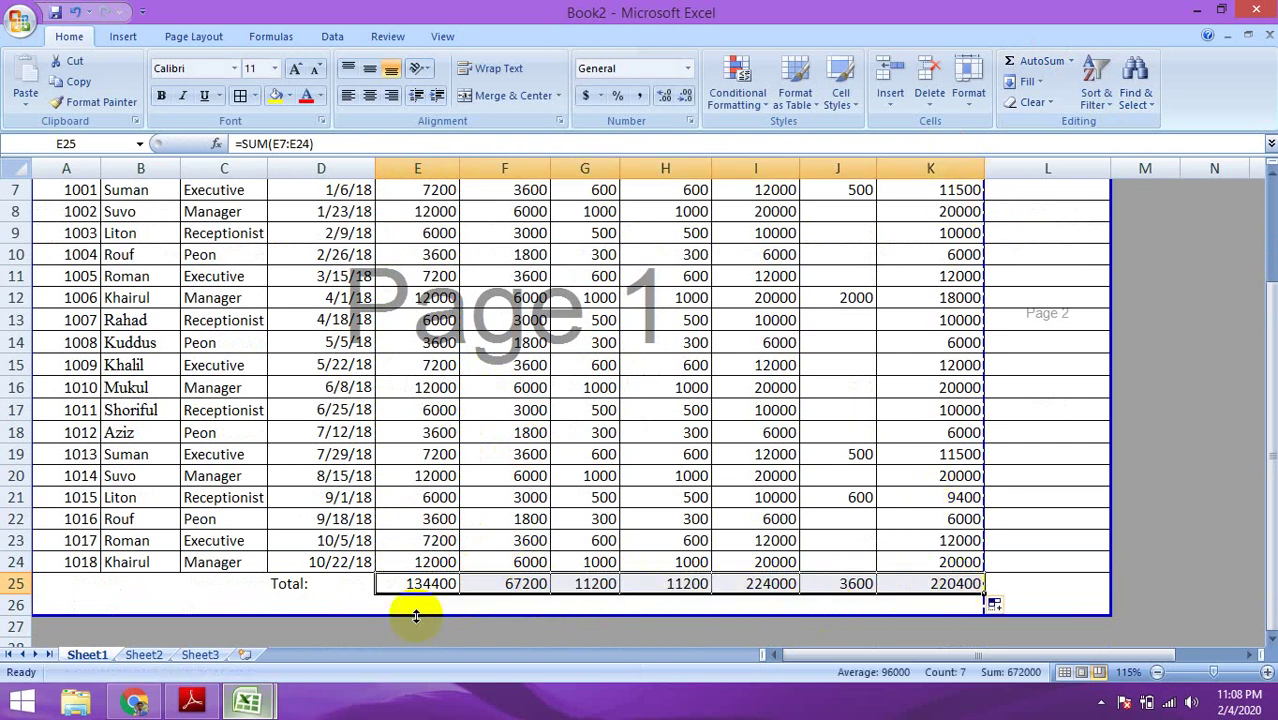
Make the column totals in E25:K25 bold and surround them with a thick box border.
{"action": "left_click", "coordinate": [162, 95]}
{"action": "left_click", "coordinate": [255, 97]}
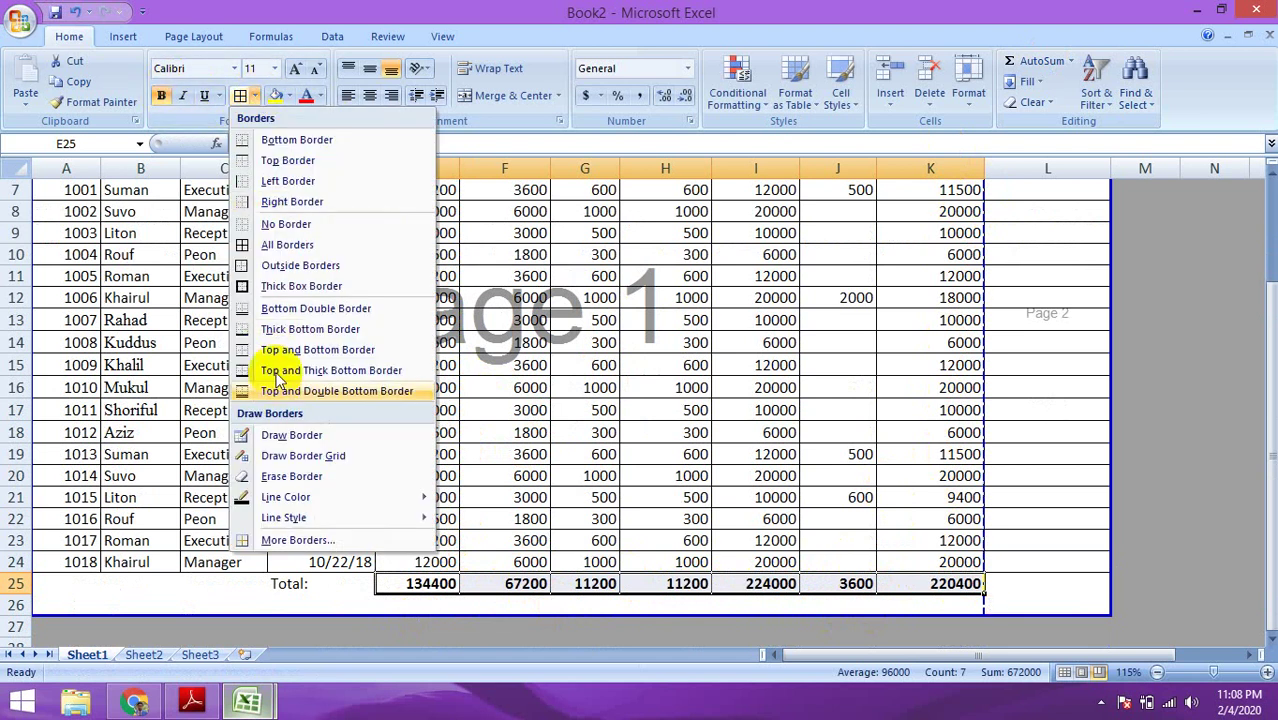
{"action": "left_click", "coordinate": [305, 287]}
{"action": "left_click", "coordinate": [475, 610]}
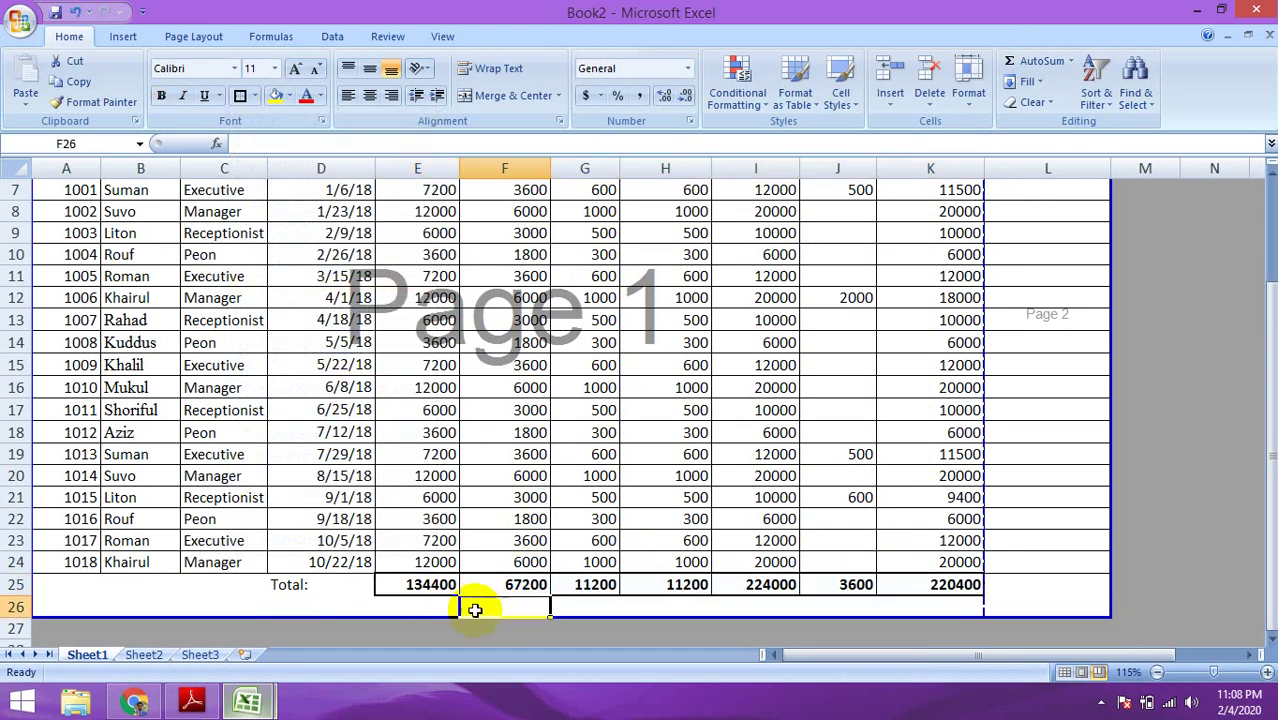
{"action": "left_click", "coordinate": [1047, 562]}
Make the "Total:" label in D25 bold.
{"action": "left_click", "coordinate": [327, 586]}
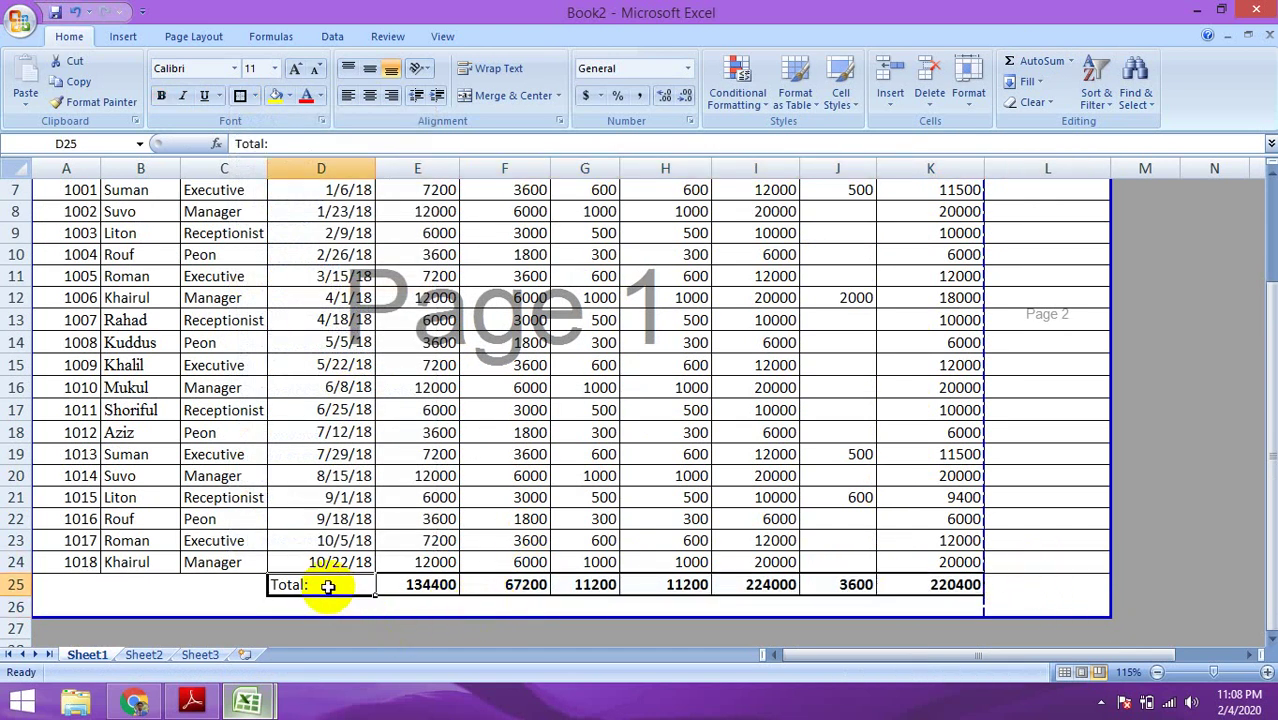
{"action": "key", "text": "ctrl+b"}
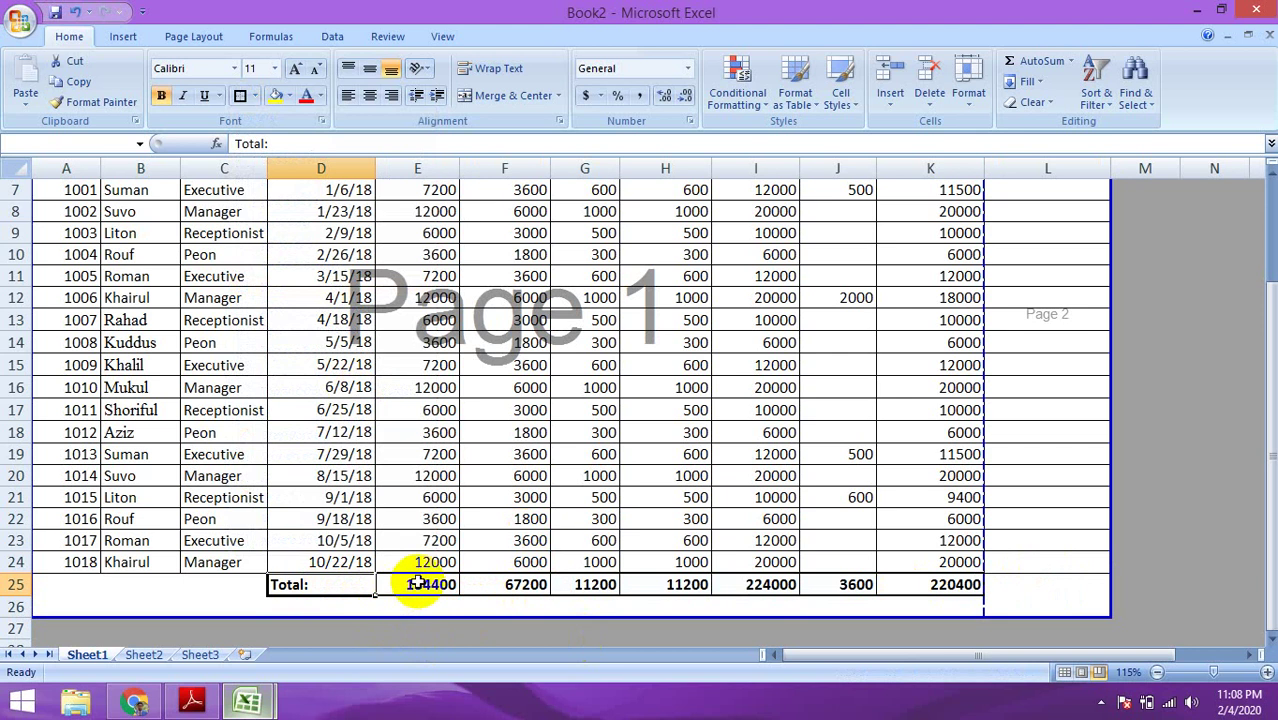
{"action": "left_click", "coordinate": [422, 588]}
{"action": "left_click", "coordinate": [352, 604]}
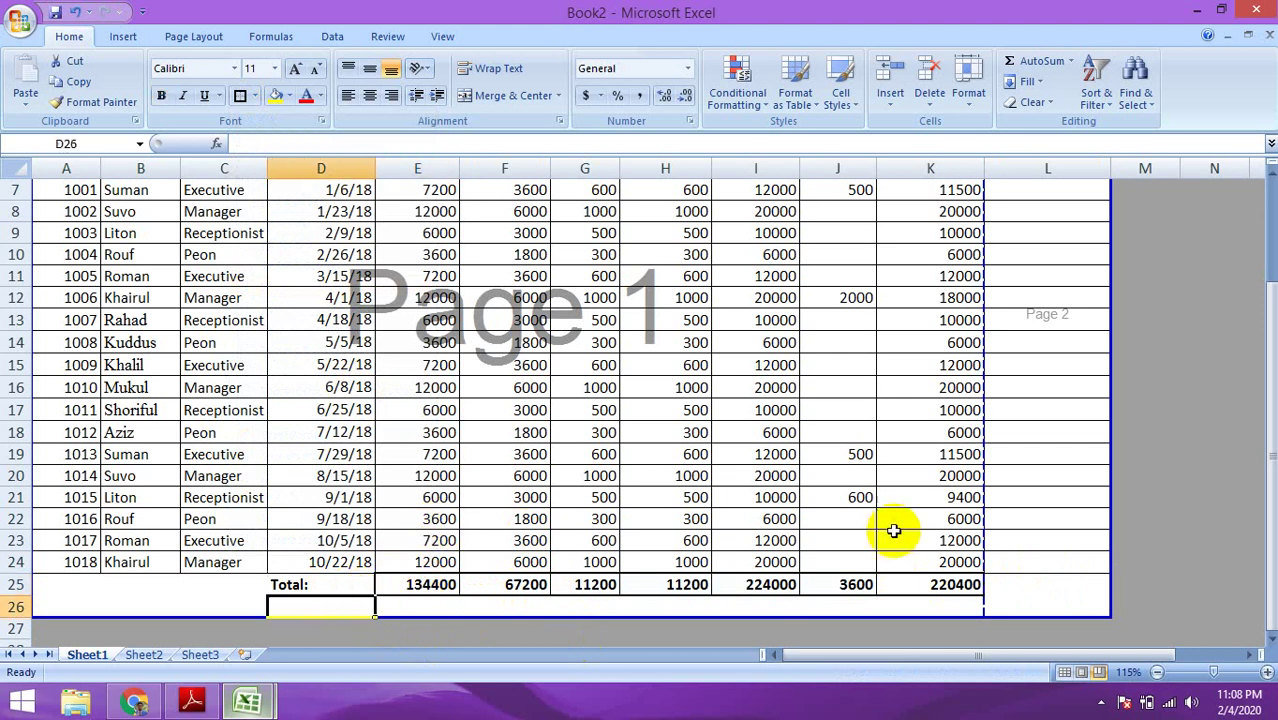
Extend the print area down through row 31 and shift the vertical page break so column L falls on page 1.
{"action": "scroll", "coordinate": [893, 529], "scroll_direction": "down", "scroll_amount": 2}
{"action": "left_click", "coordinate": [1092, 436]}
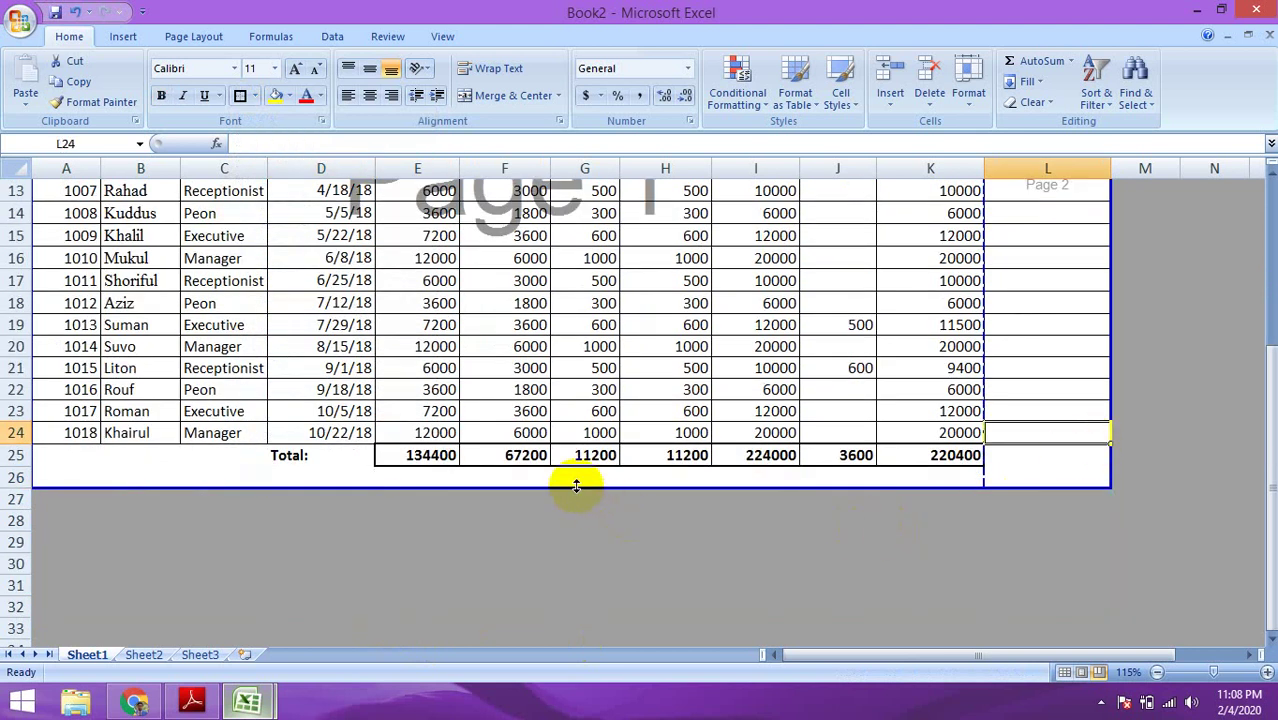
{"action": "left_click_drag", "start_coordinate": [576, 486], "coordinate": [576, 595]}
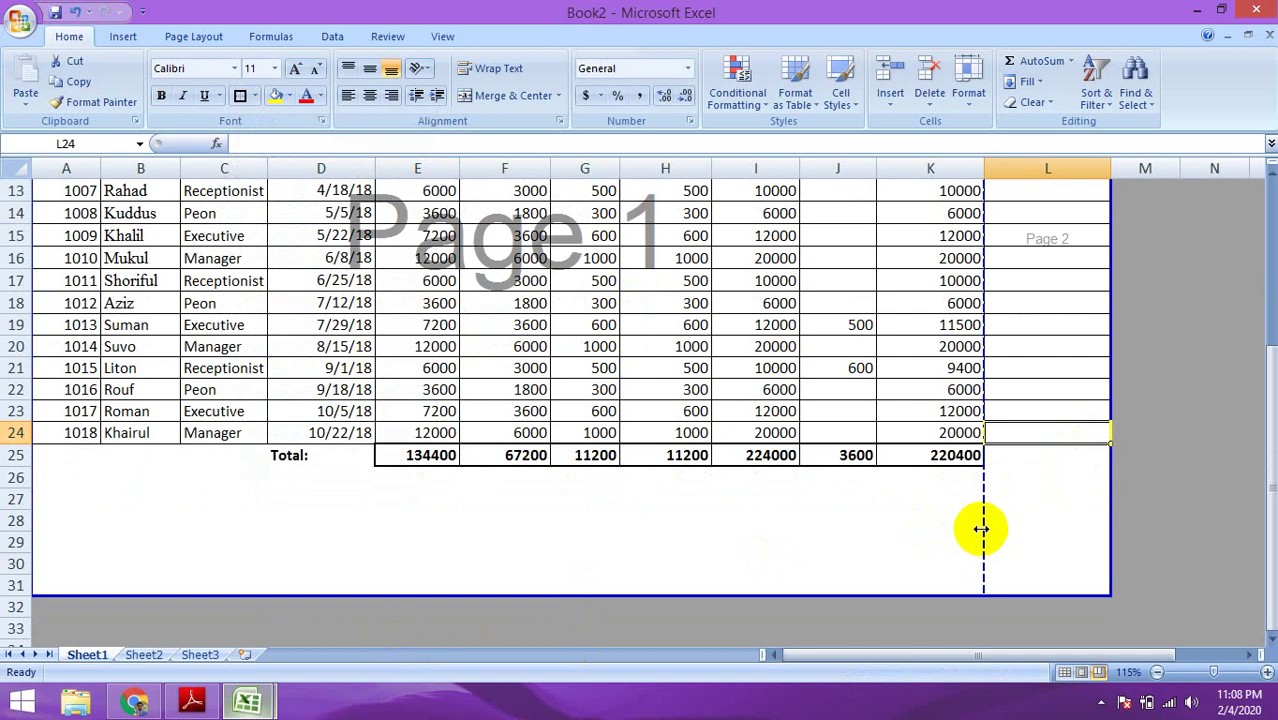
{"action": "left_click_drag", "start_coordinate": [981, 529], "coordinate": [1100, 524]}
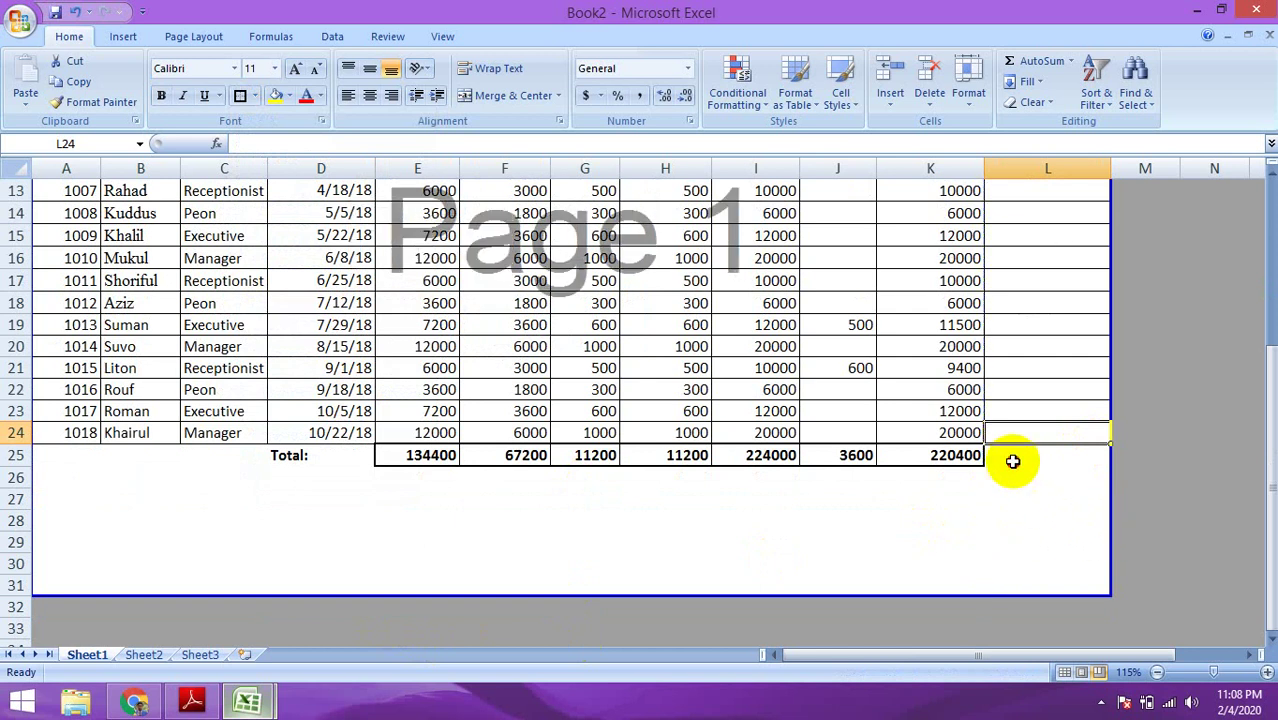
{"action": "left_click", "coordinate": [782, 540]}
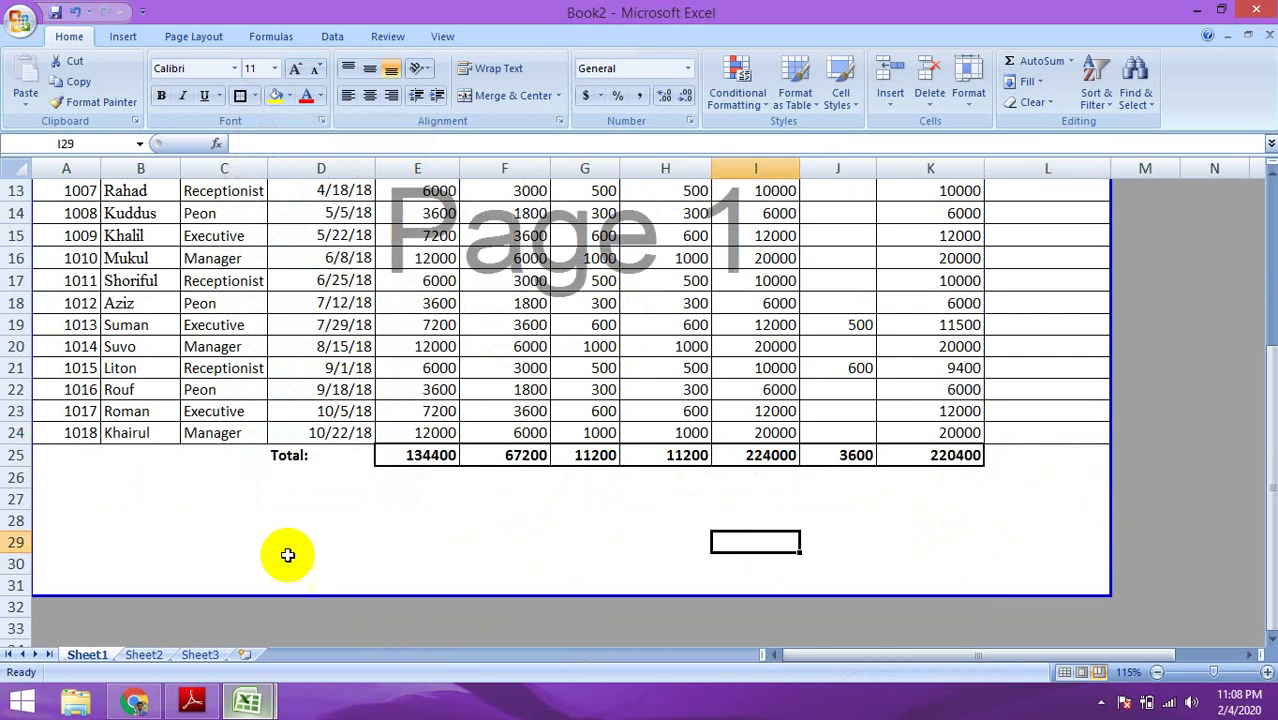
Enter the signature labels "Prepare By" in A30 and "Checked By" in D30.
{"action": "left_click", "coordinate": [60, 562]}
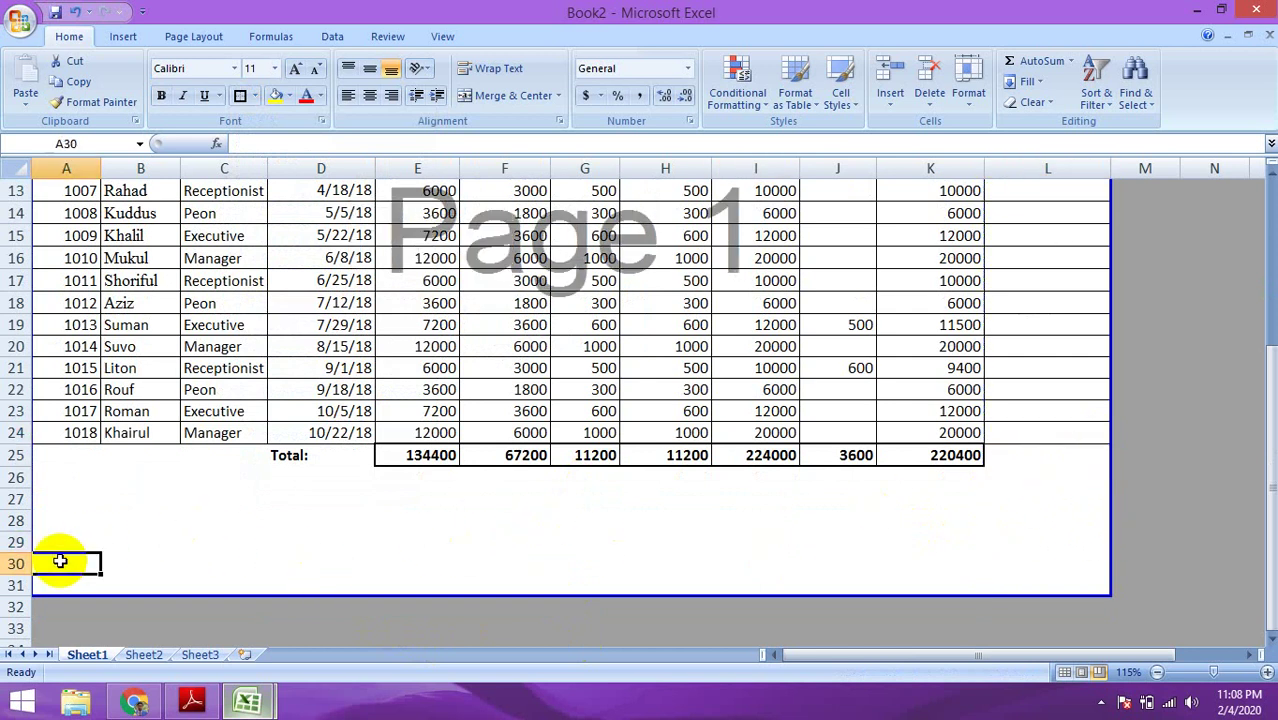
{"action": "type", "text": "Prepare By"}
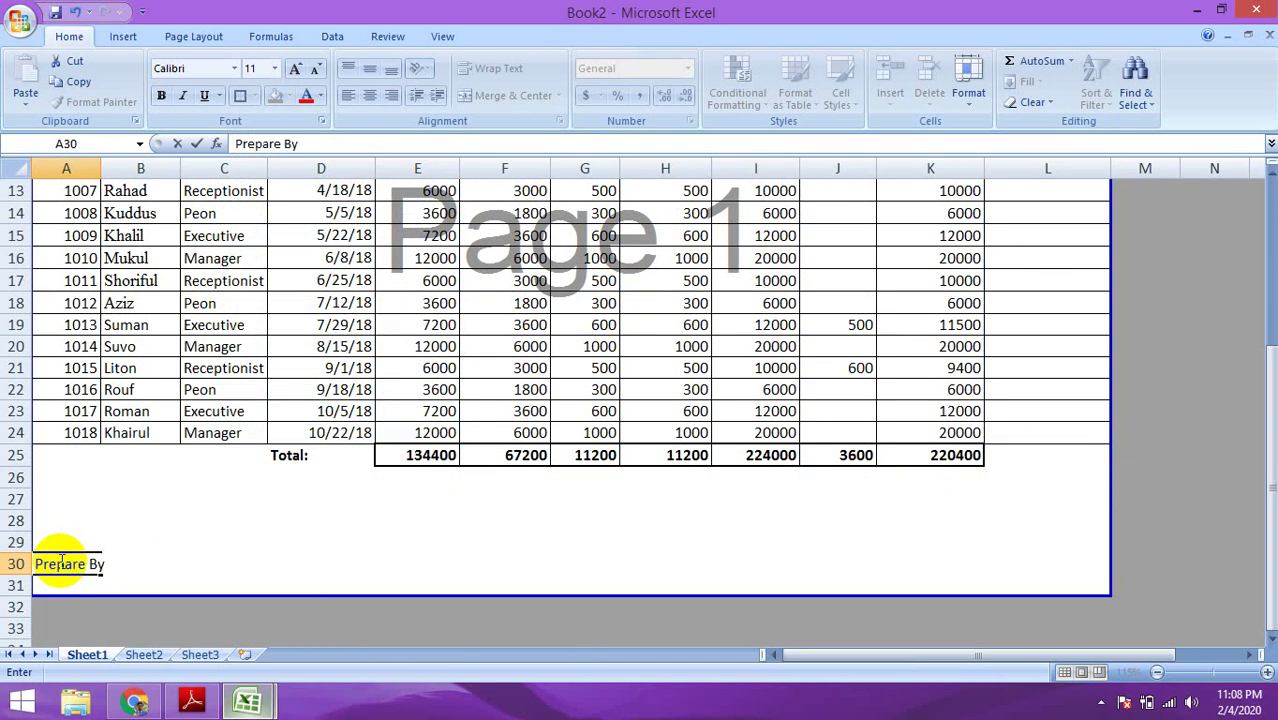
{"action": "key", "text": "Tab"}
{"action": "key", "text": "Tab"}
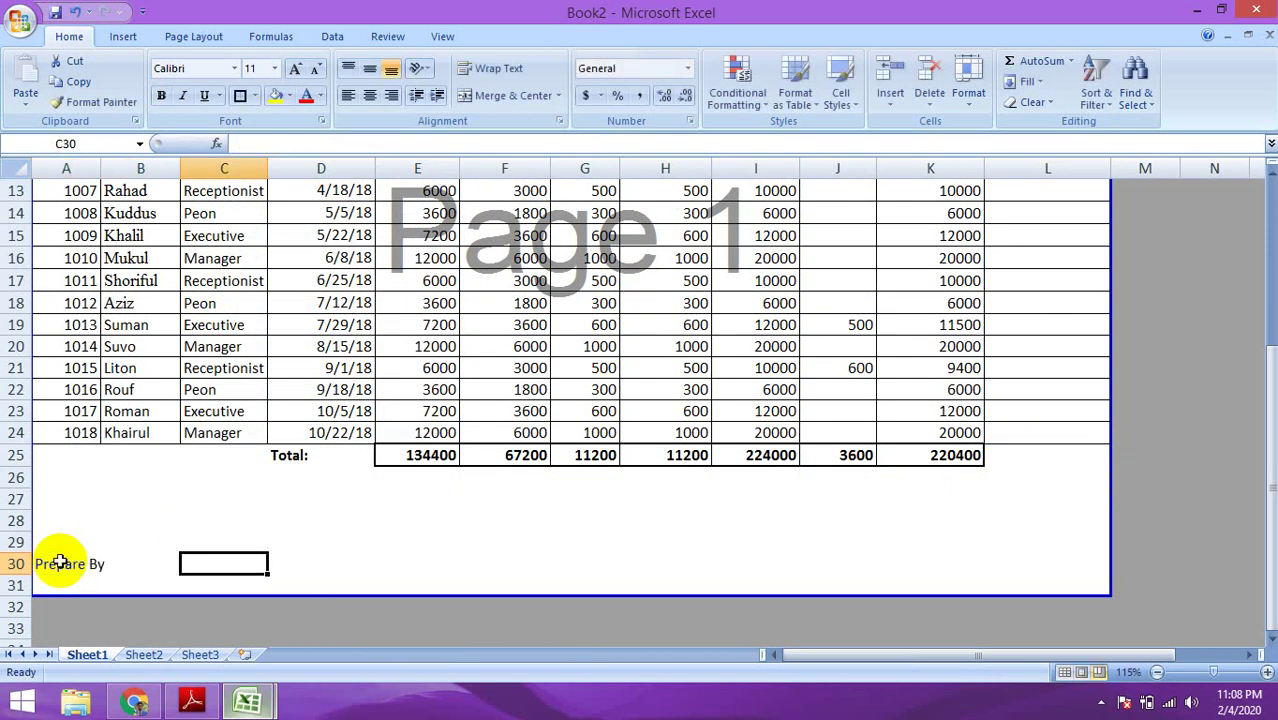
{"action": "key", "text": "Tab"}
{"action": "type", "text": "C"}
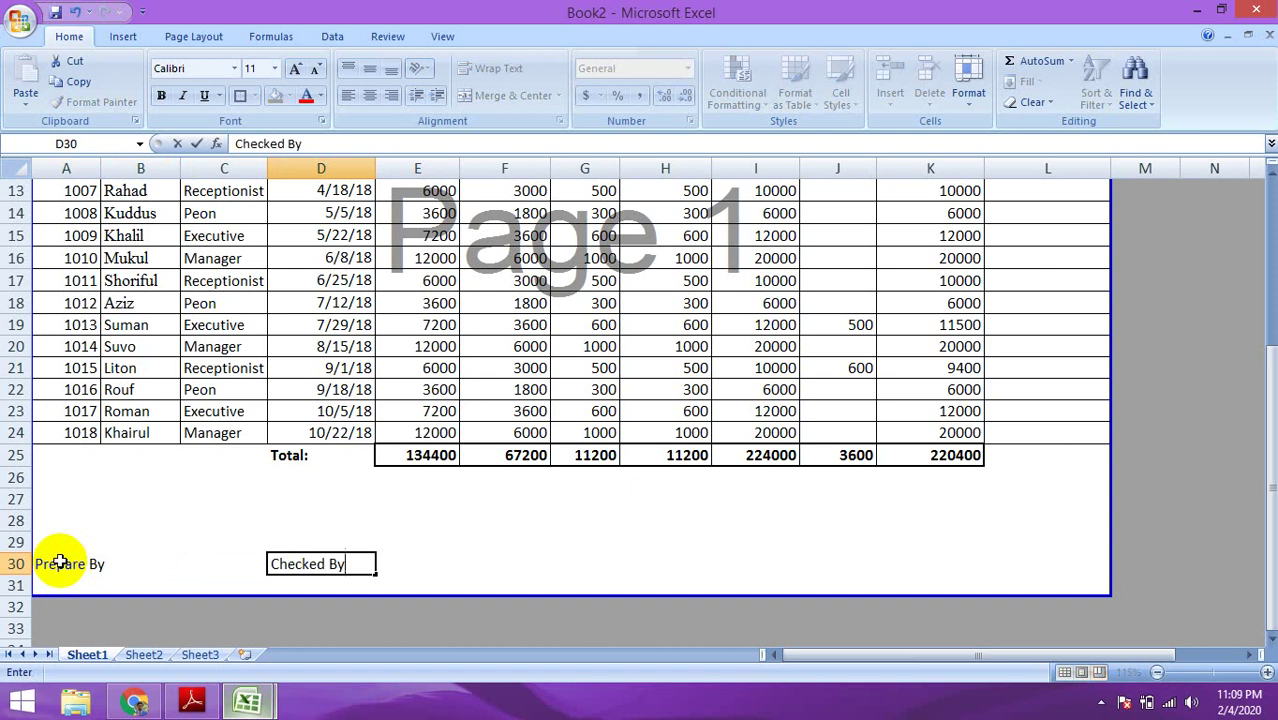
{"action": "key", "text": "Tab"}
{"action": "key", "text": "Tab"}
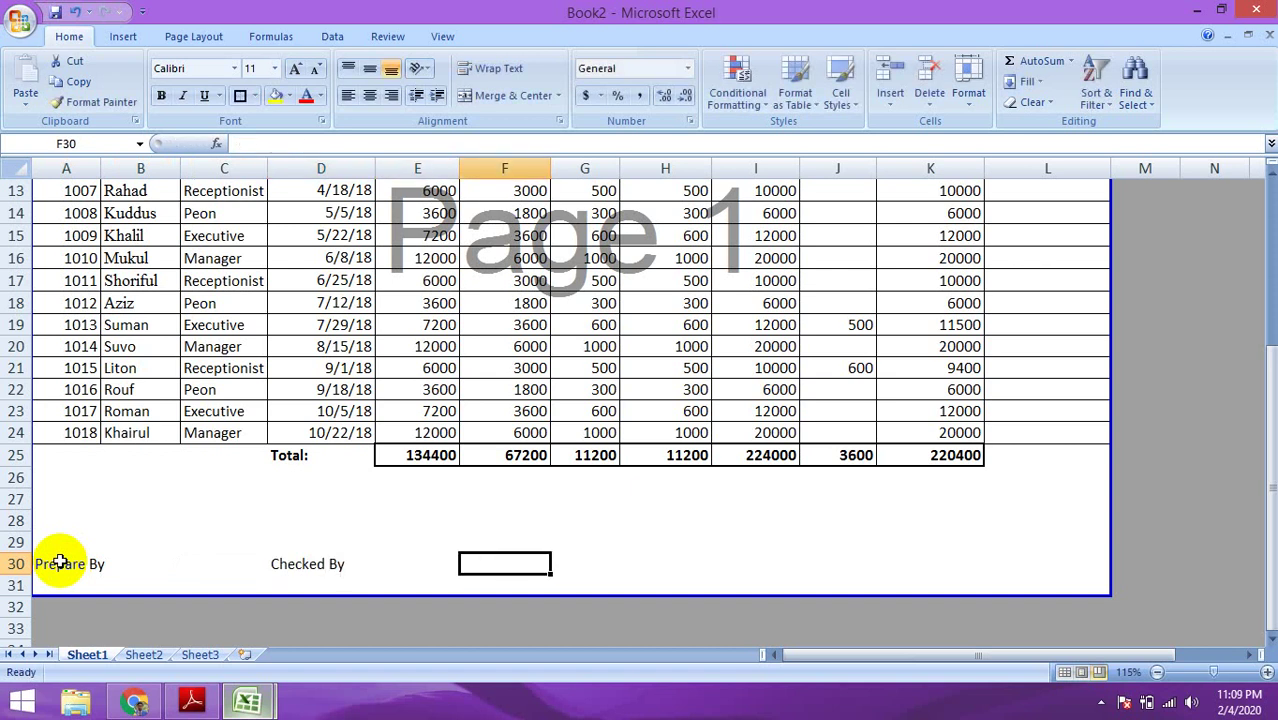
Enter the signature labels "Authorized By" in F30 and "Approved By" in J30.
{"action": "type", "text": "A"}
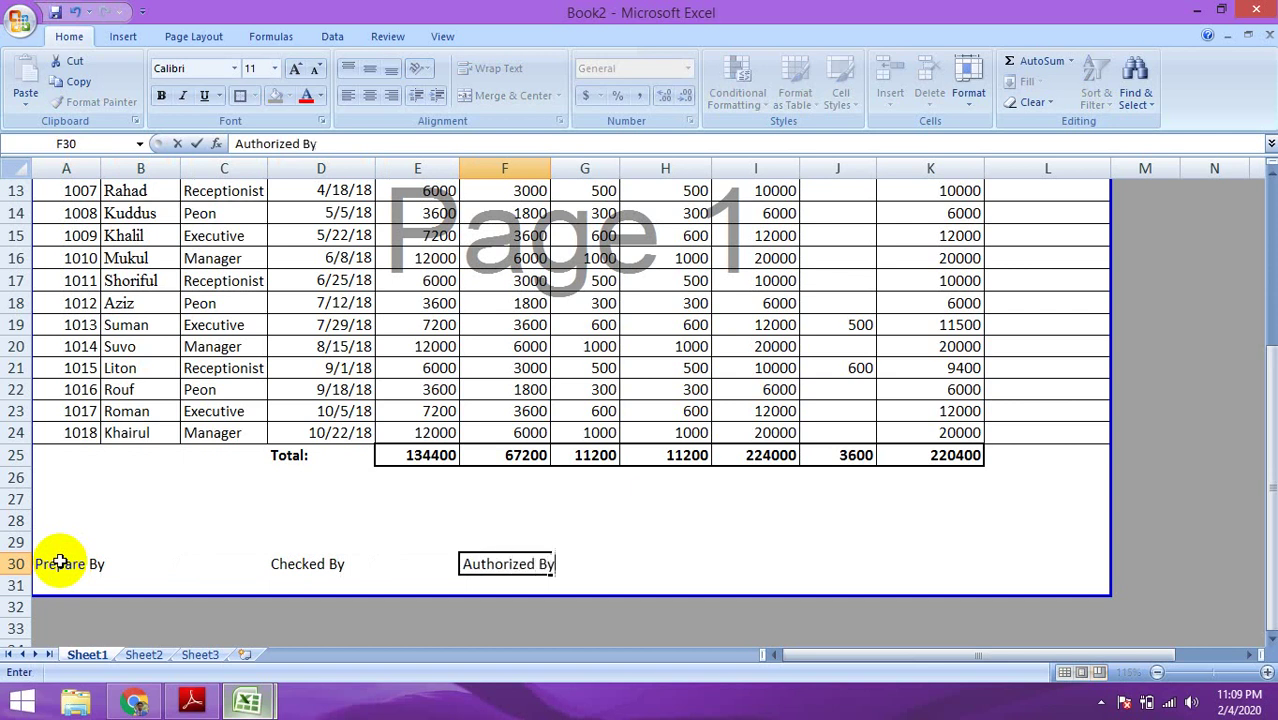
{"action": "type", "text": "uthorized By"}
{"action": "key", "text": "Tab"}
{"action": "key", "text": "Tab"}
{"action": "key", "text": "Tab"}
{"action": "key", "text": "Tab"}
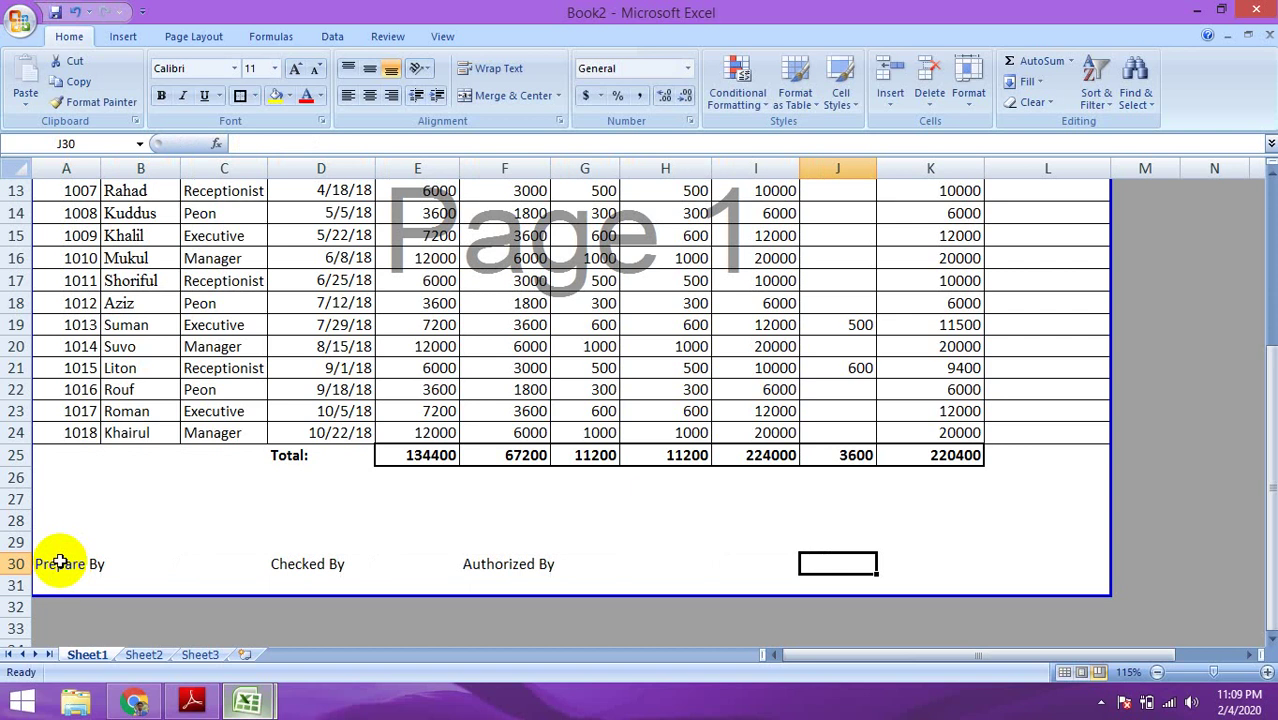
{"action": "type", "text": "Approved By"}
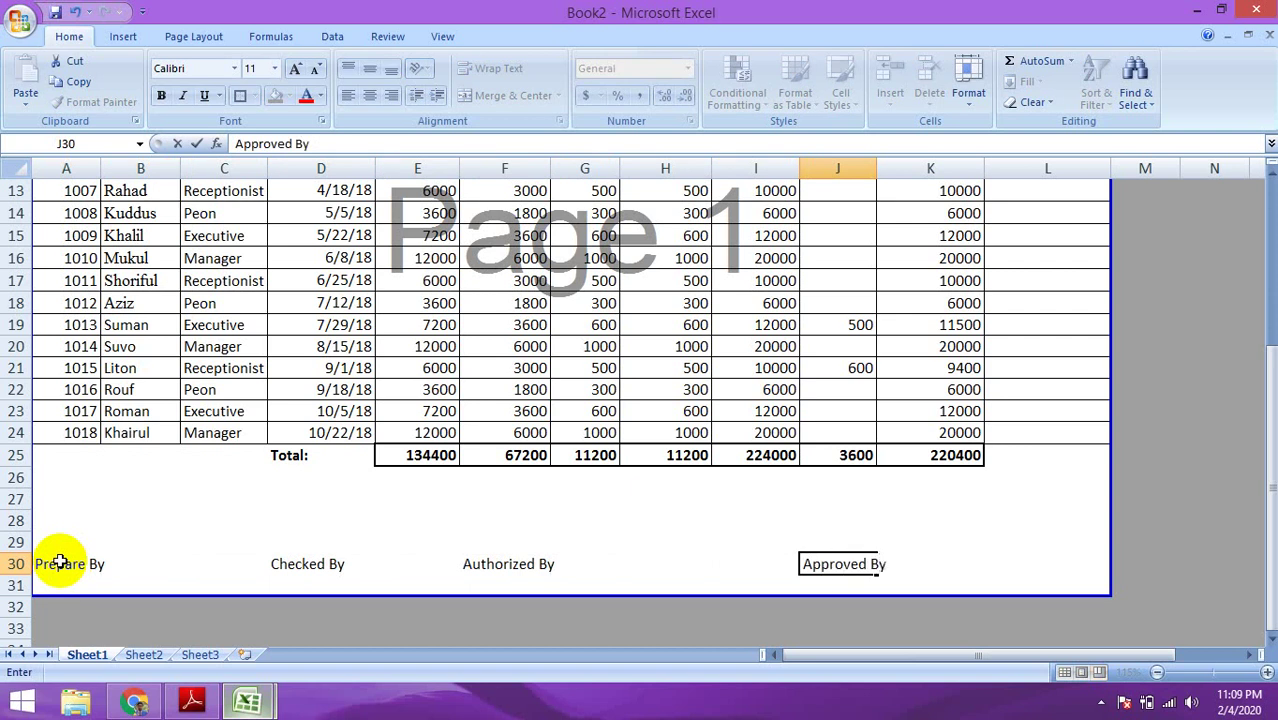
Move the "Approved By" label from J30 to K30.
{"action": "left_click", "coordinate": [890, 566]}
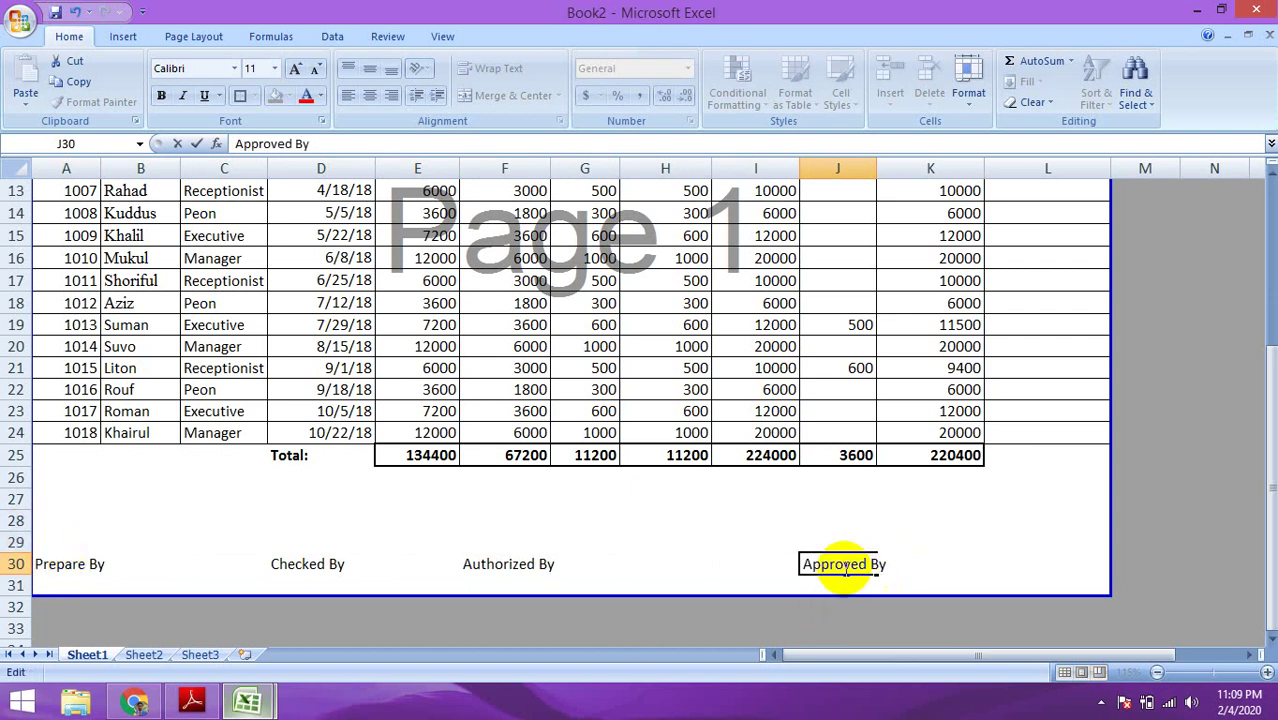
{"action": "left_click", "coordinate": [767, 557]}
{"action": "left_click", "coordinate": [845, 567]}
{"action": "key", "text": "ctrl+x"}
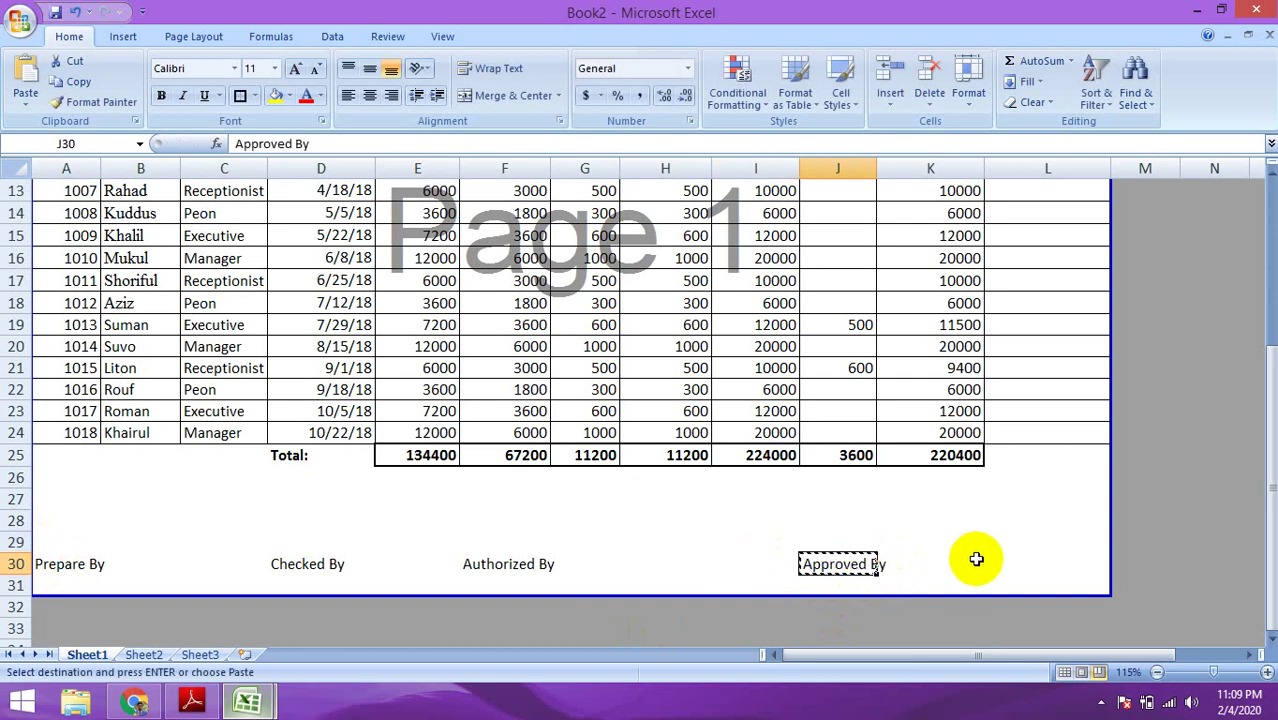
{"action": "left_click", "coordinate": [972, 560]}
{"action": "key", "text": "Return"}
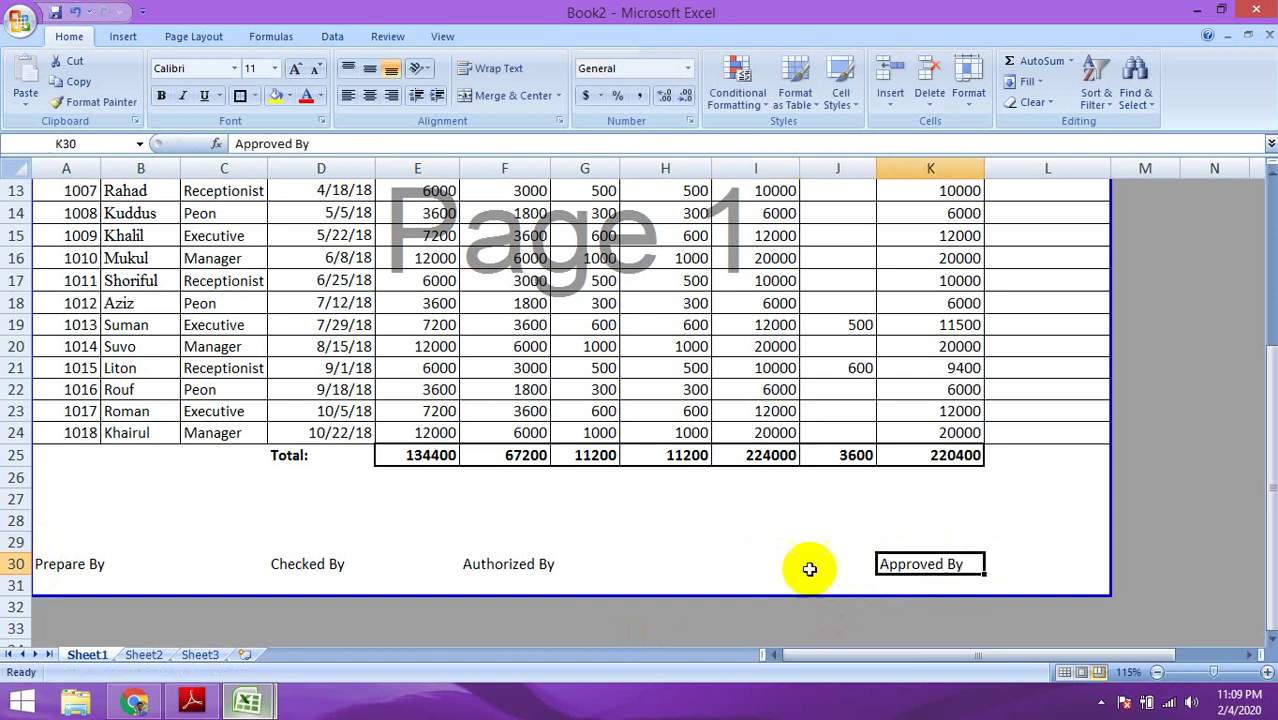
Move the "Authorized By" label from F30 to H30.
{"action": "left_click", "coordinate": [512, 572]}
{"action": "key", "text": "ctrl+x"}
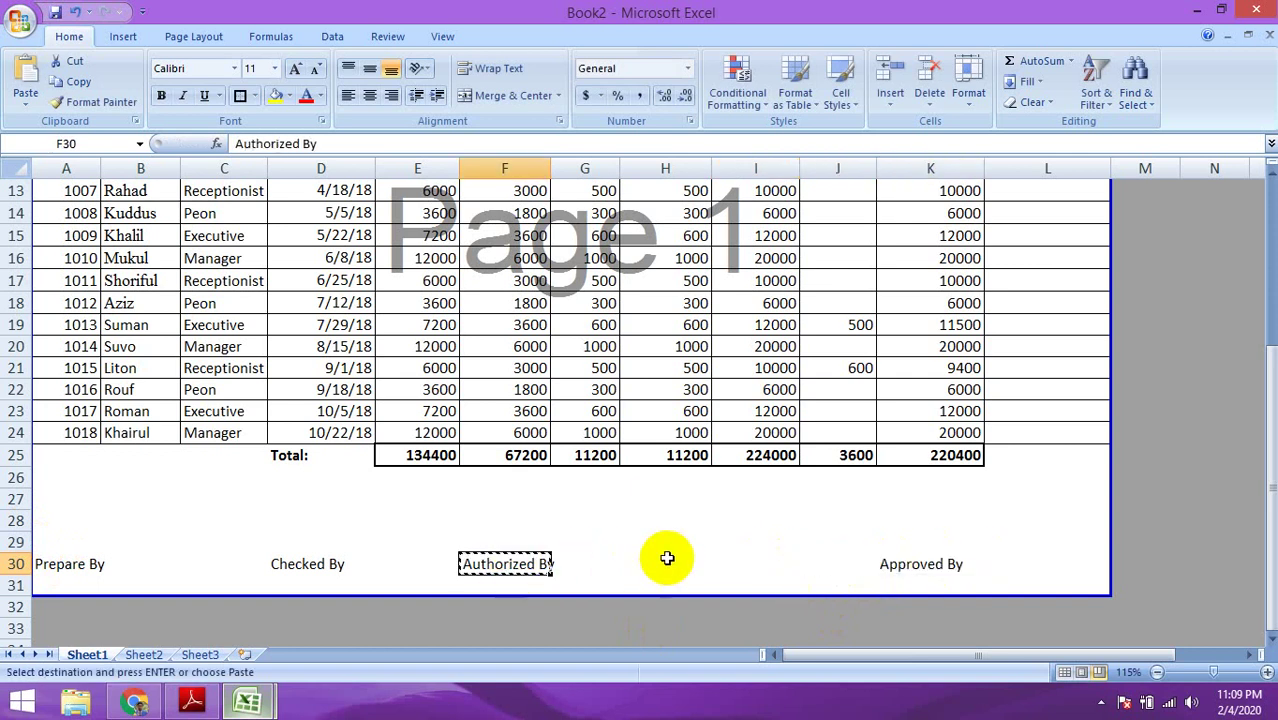
{"action": "left_click", "coordinate": [665, 560]}
{"action": "key", "text": "Return"}
{"action": "left_click", "coordinate": [700, 521]}
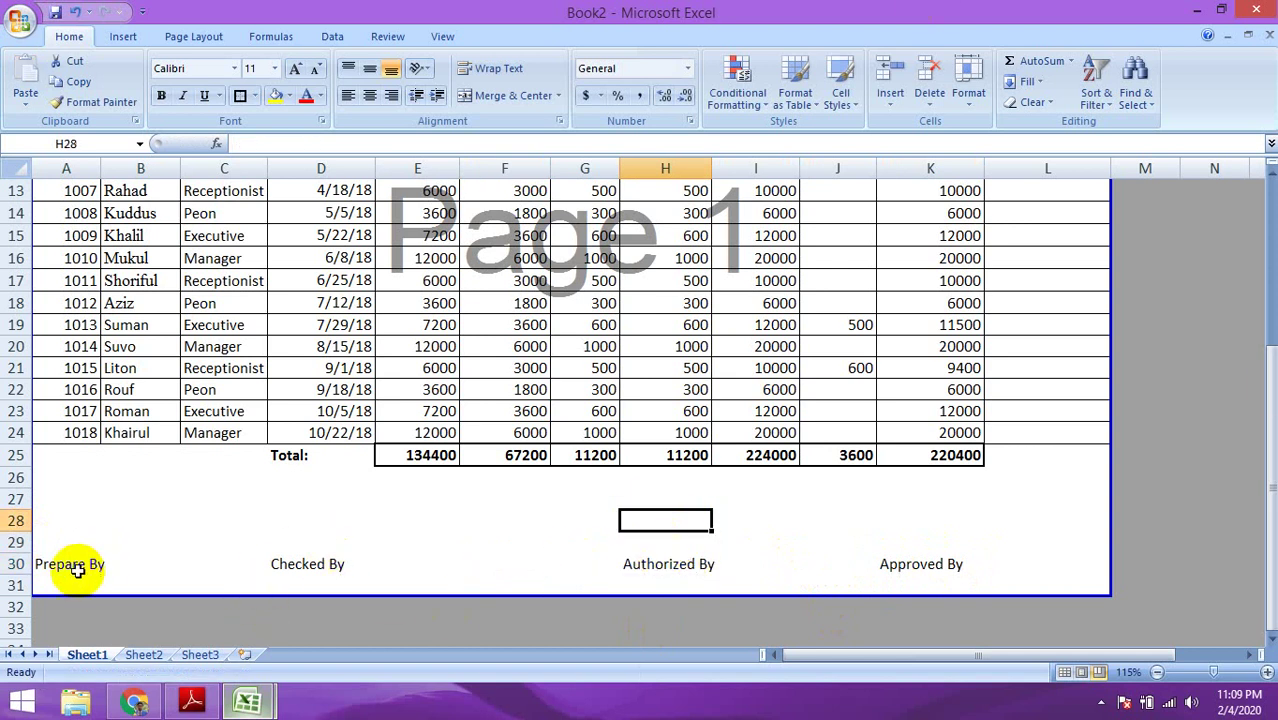
Make the four signature labels in row 30, from A30 to K30, bold.
{"action": "left_click_drag", "start_coordinate": [54, 563], "coordinate": [943, 563]}
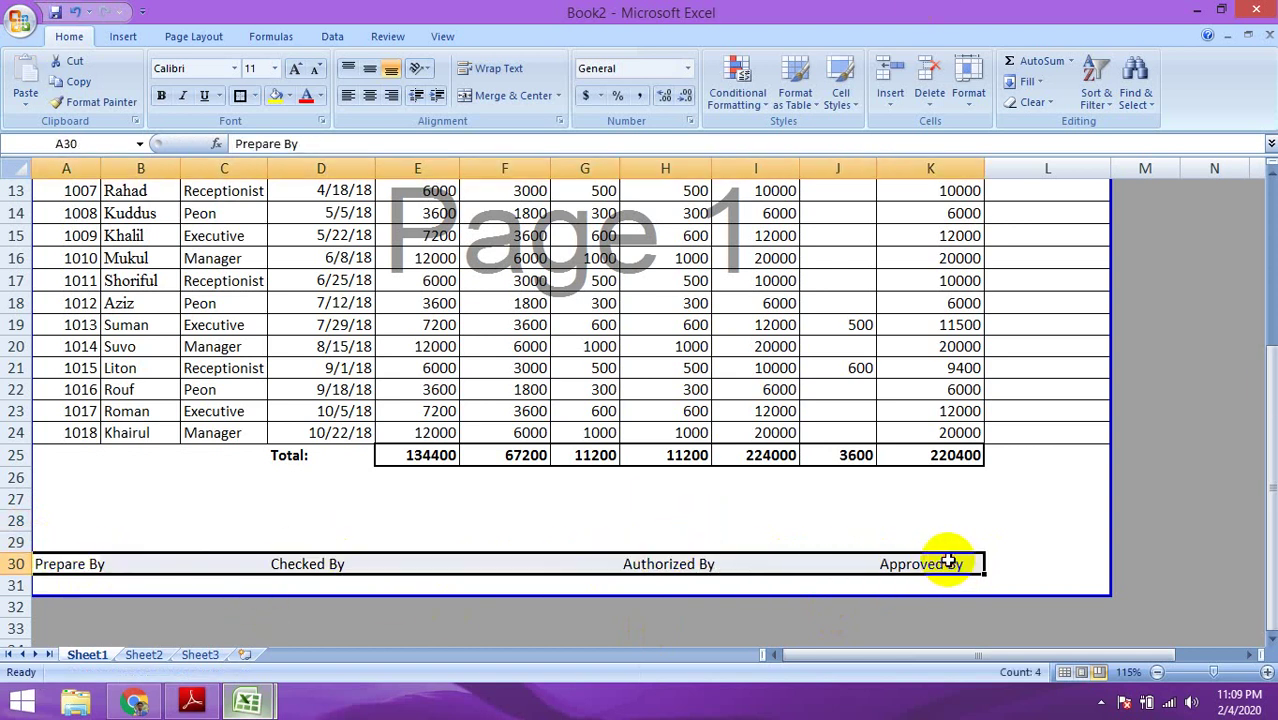
{"action": "key", "text": "ctrl+b"}
{"action": "left_click", "coordinate": [921, 518]}
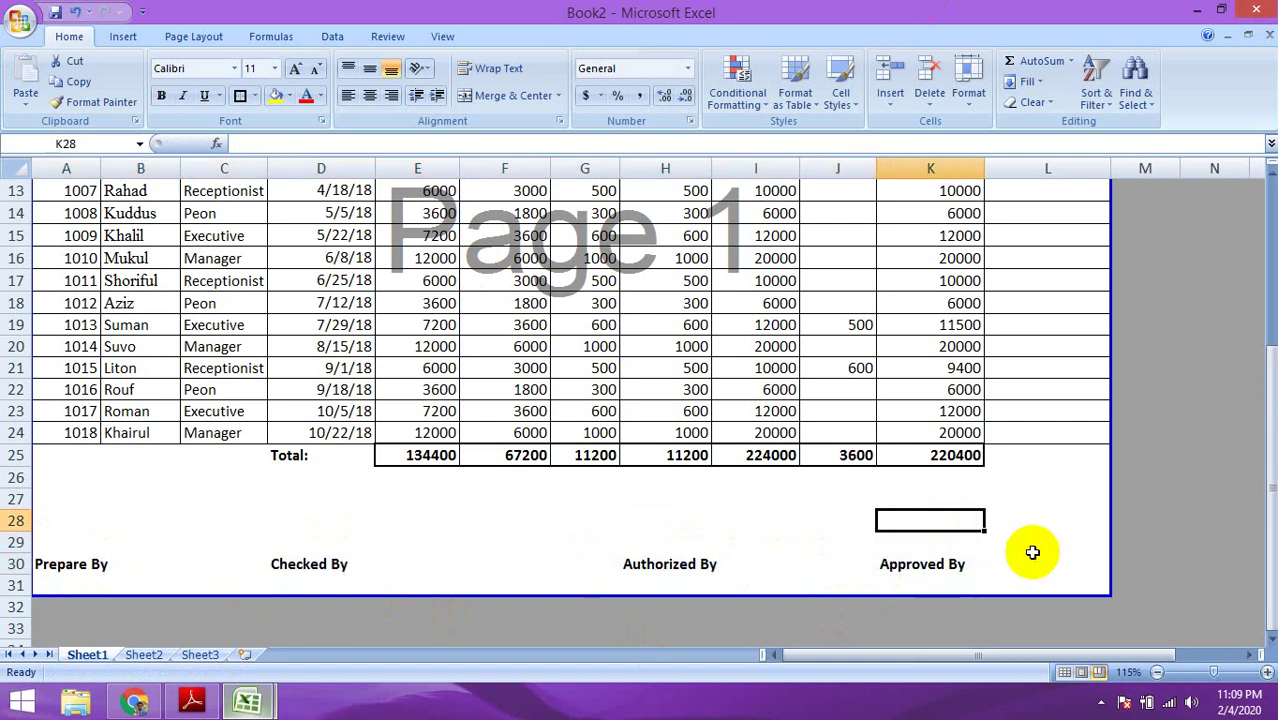
Zoom out to 85% and look over the salary sheet from the company heading down to the signature row.
{"action": "scroll", "coordinate": [1028, 557], "scroll_direction": "down", "scroll_amount": 2}
{"action": "scroll", "coordinate": [506, 556], "scroll_direction": "up", "scroll_amount": 2}
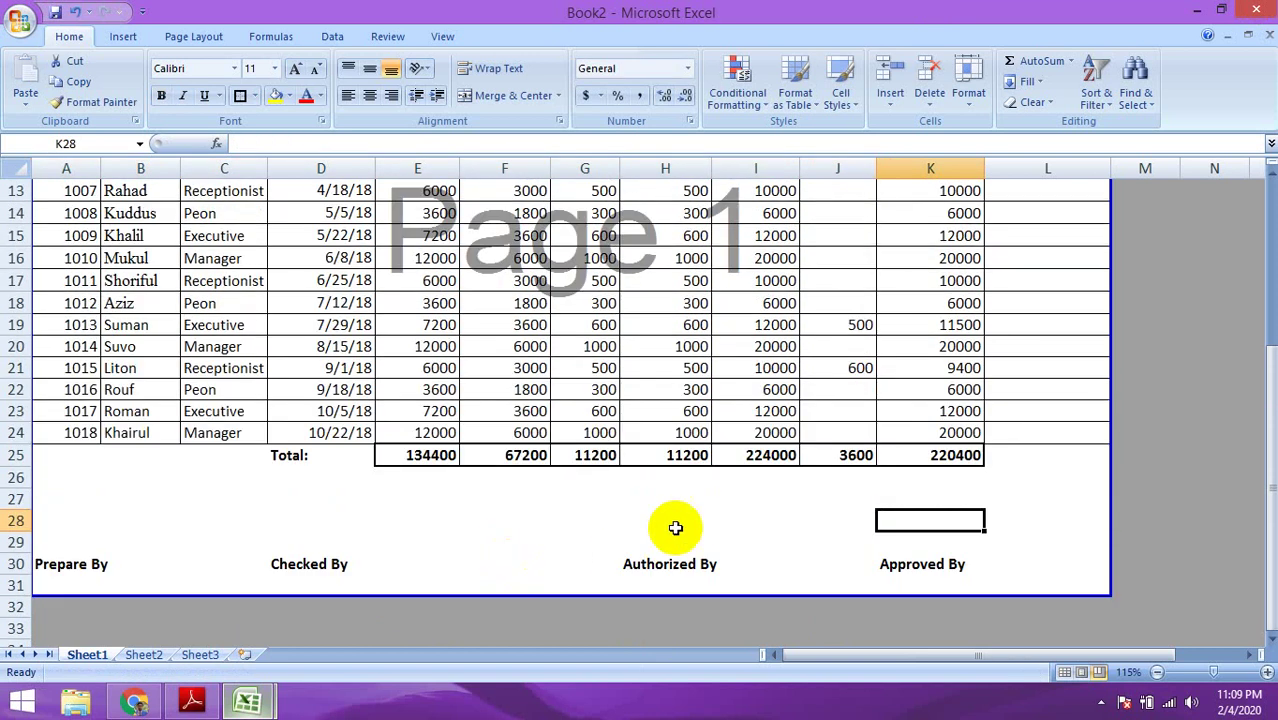
{"action": "scroll", "coordinate": [640, 522], "scroll_direction": "up", "scroll_amount": 1}
{"action": "scroll", "coordinate": [677, 526], "scroll_direction": "down", "scroll_amount": 1}
{"action": "scroll", "coordinate": [676, 531], "scroll_direction": "down", "scroll_amount": 2, "text": "ctrl"}
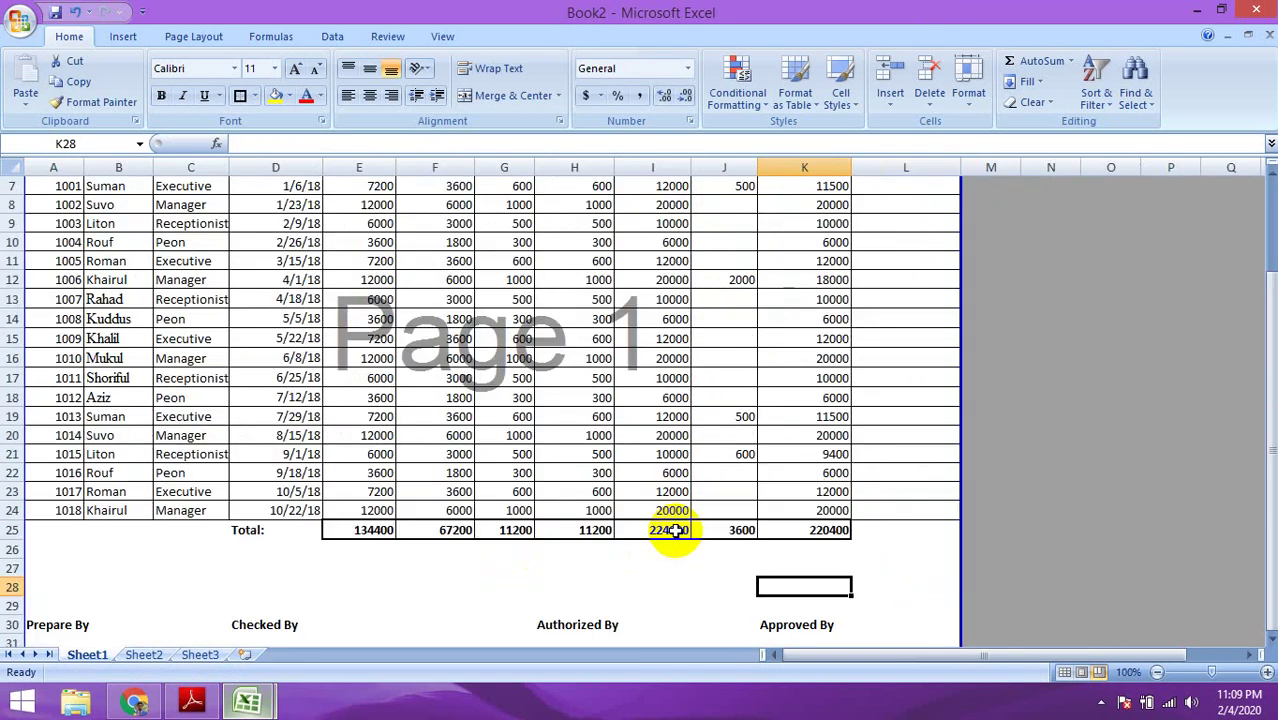
{"action": "scroll", "coordinate": [668, 553], "scroll_direction": "up", "scroll_amount": 1, "text": "ctrl"}
{"action": "scroll", "coordinate": [670, 553], "scroll_direction": "down", "scroll_amount": 1, "text": "ctrl"}
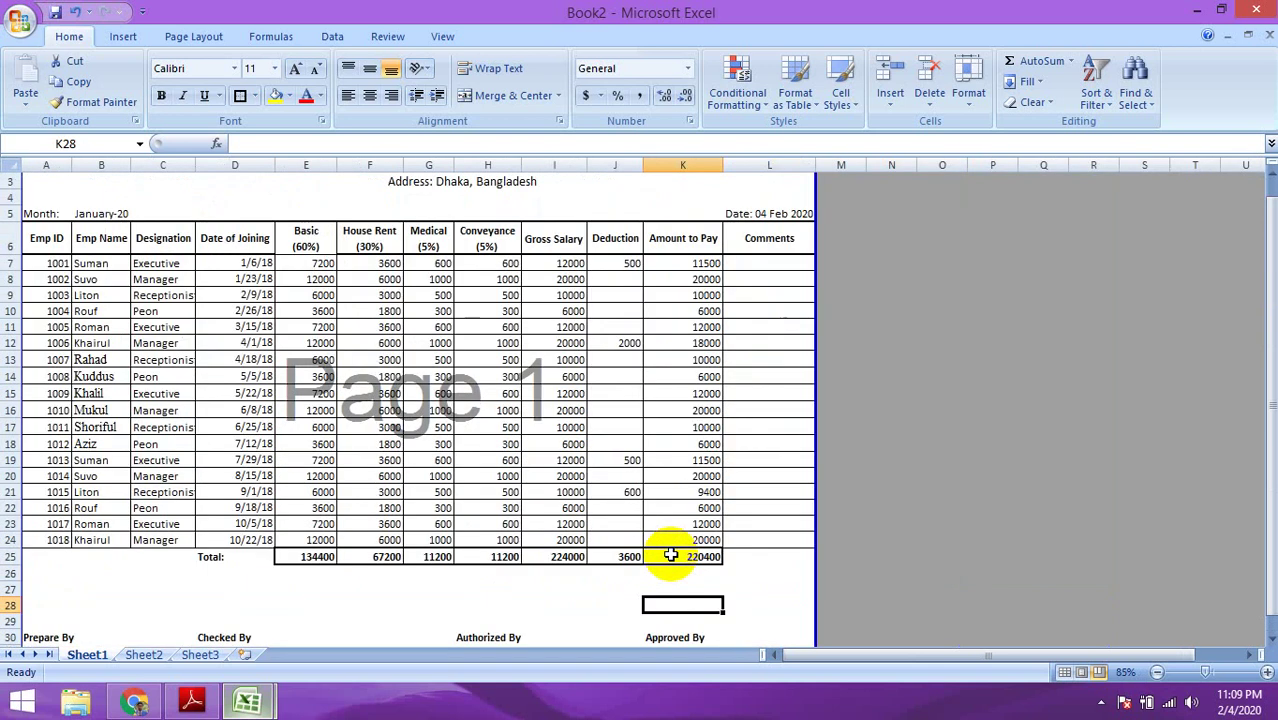
{"action": "scroll", "coordinate": [229, 402], "scroll_direction": "up", "scroll_amount": 1}
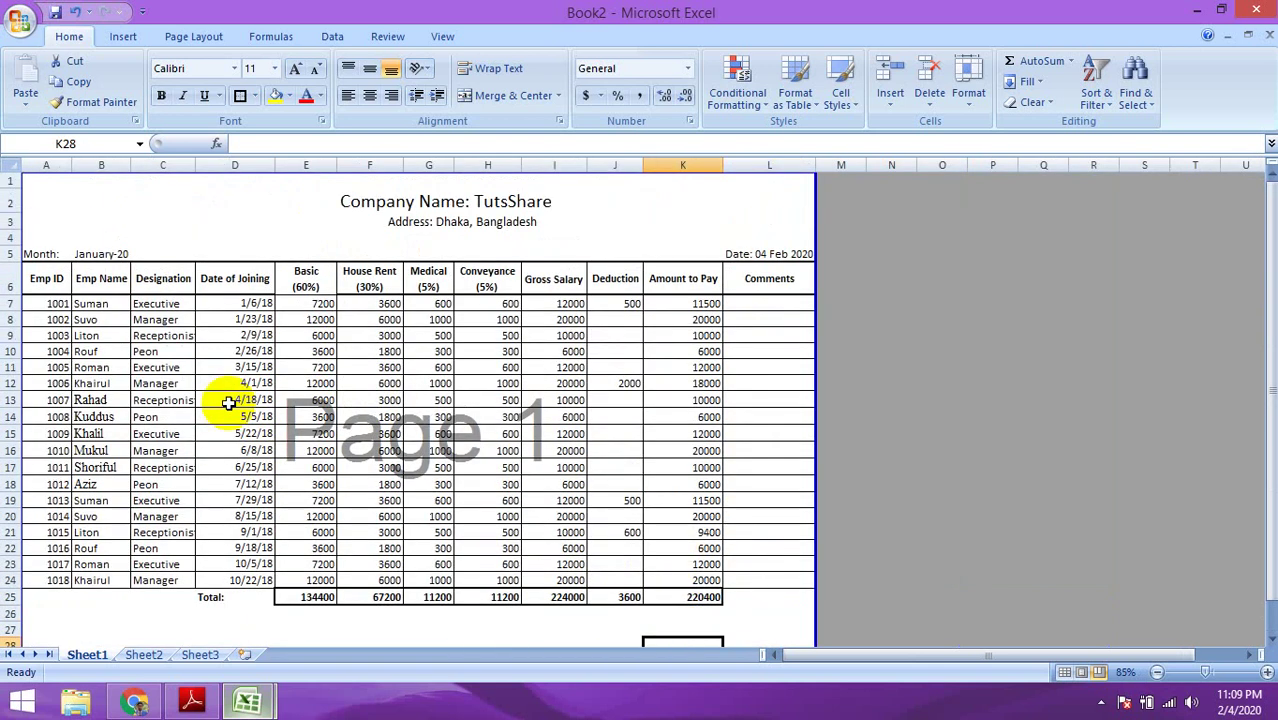
{"action": "scroll", "coordinate": [229, 402], "scroll_direction": "down", "scroll_amount": 2}
Open the print preview of the salary sheet and slightly reduce the page's top margin.
{"action": "left_click", "coordinate": [17, 21]}
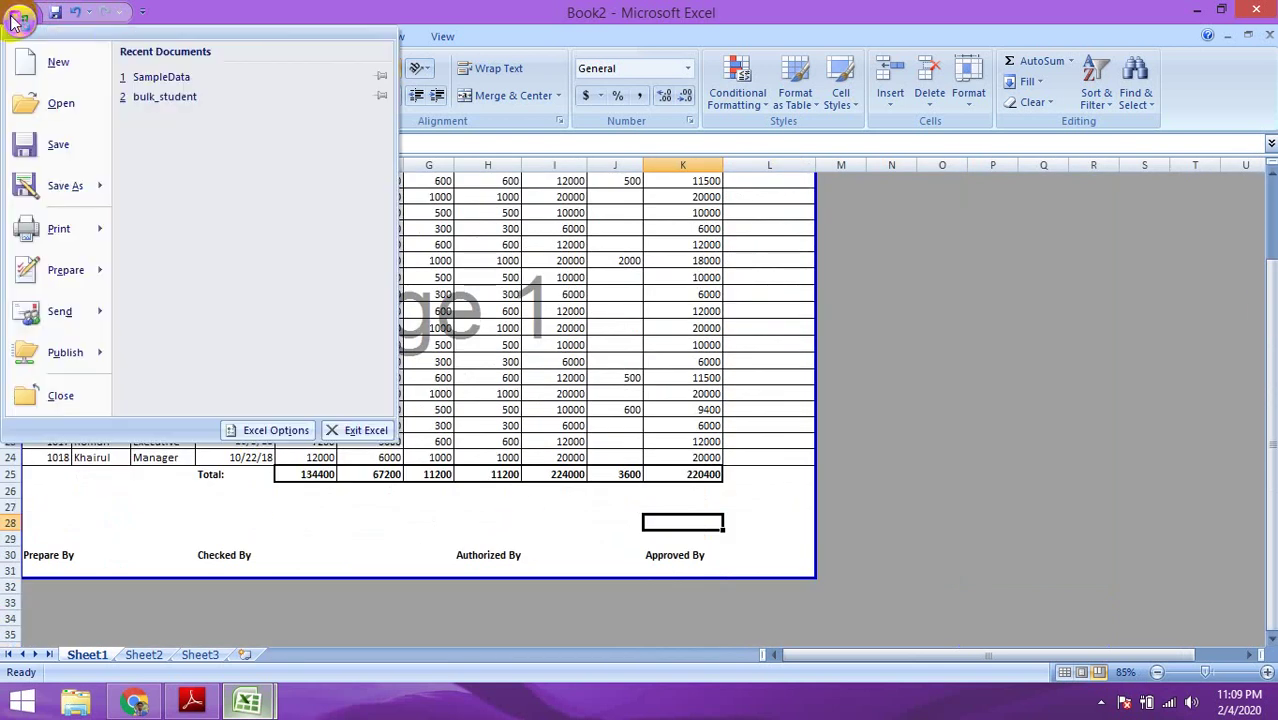
{"action": "mouse_move", "coordinate": [100, 228]}
{"action": "left_click", "coordinate": [235, 195]}
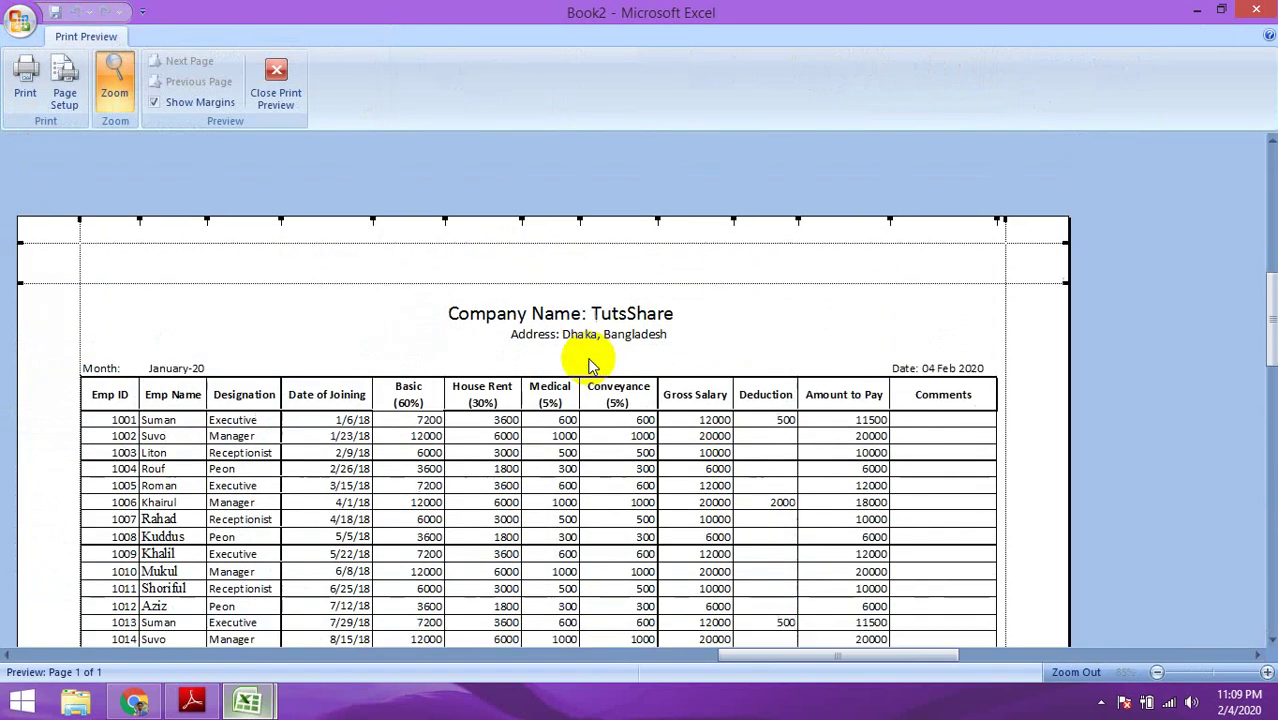
{"action": "scroll", "coordinate": [590, 365], "scroll_direction": "down", "scroll_amount": 1}
{"action": "left_click_drag", "start_coordinate": [18, 251], "coordinate": [20, 245]}
{"action": "scroll", "coordinate": [452, 262], "scroll_direction": "down", "scroll_amount": 2}
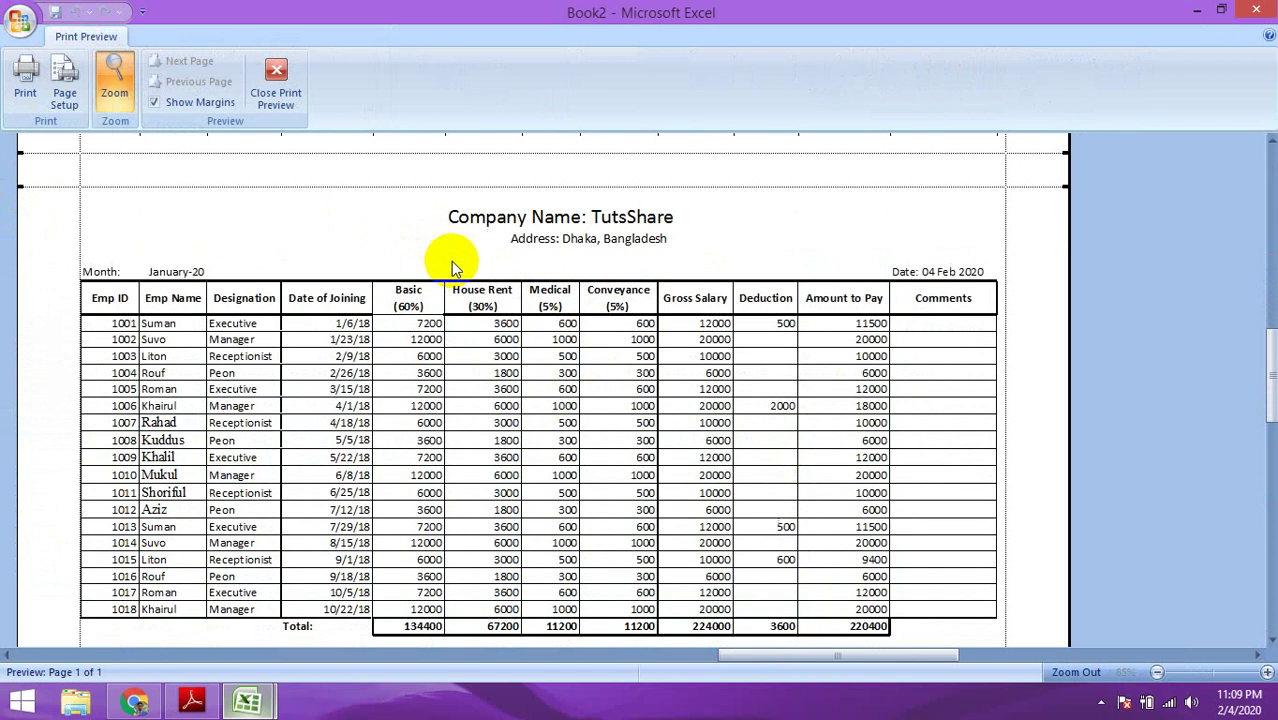
Examine the previewed page's heading, salary table, totals and signature row, both enlarged and as a whole page, and close the preview.
{"action": "scroll", "coordinate": [452, 345], "scroll_direction": "down", "scroll_amount": 1}
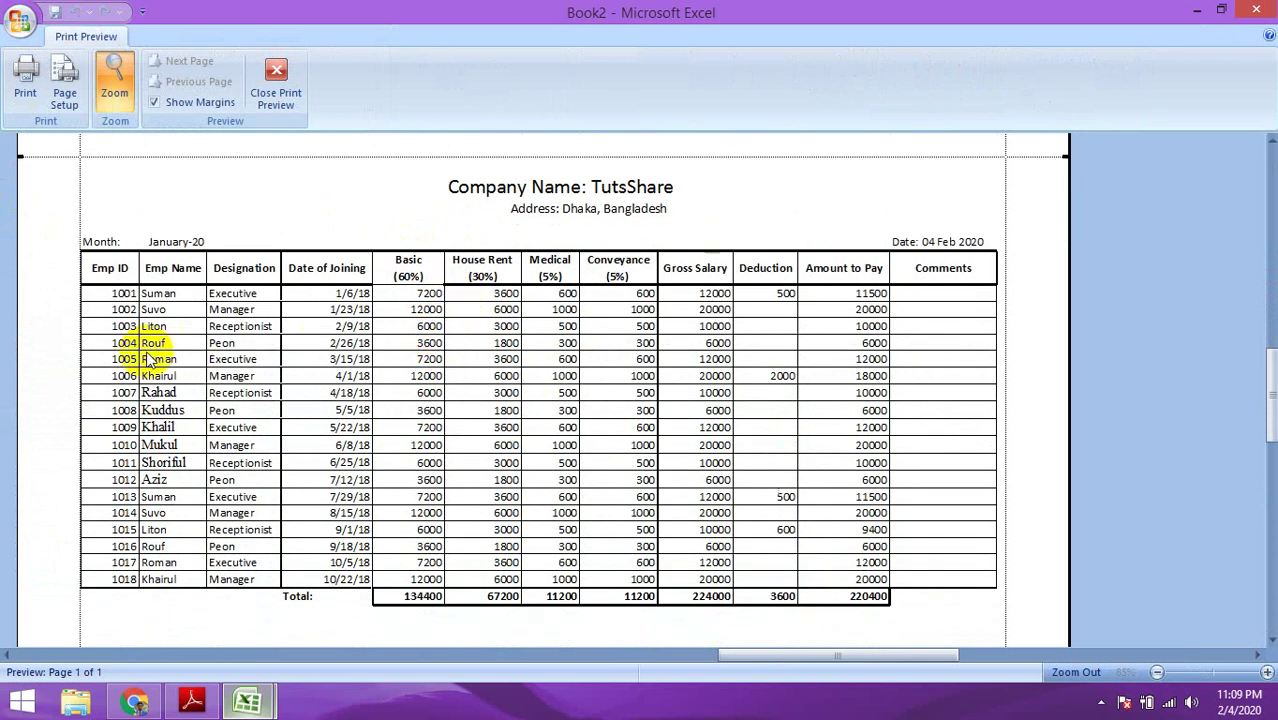
{"action": "scroll", "coordinate": [374, 419], "scroll_direction": "down", "scroll_amount": 2}
{"action": "scroll", "coordinate": [345, 508], "scroll_direction": "down", "scroll_amount": 1}
{"action": "scroll", "coordinate": [330, 525], "scroll_direction": "up", "scroll_amount": 1}
{"action": "scroll", "coordinate": [248, 571], "scroll_direction": "down", "scroll_amount": 2}
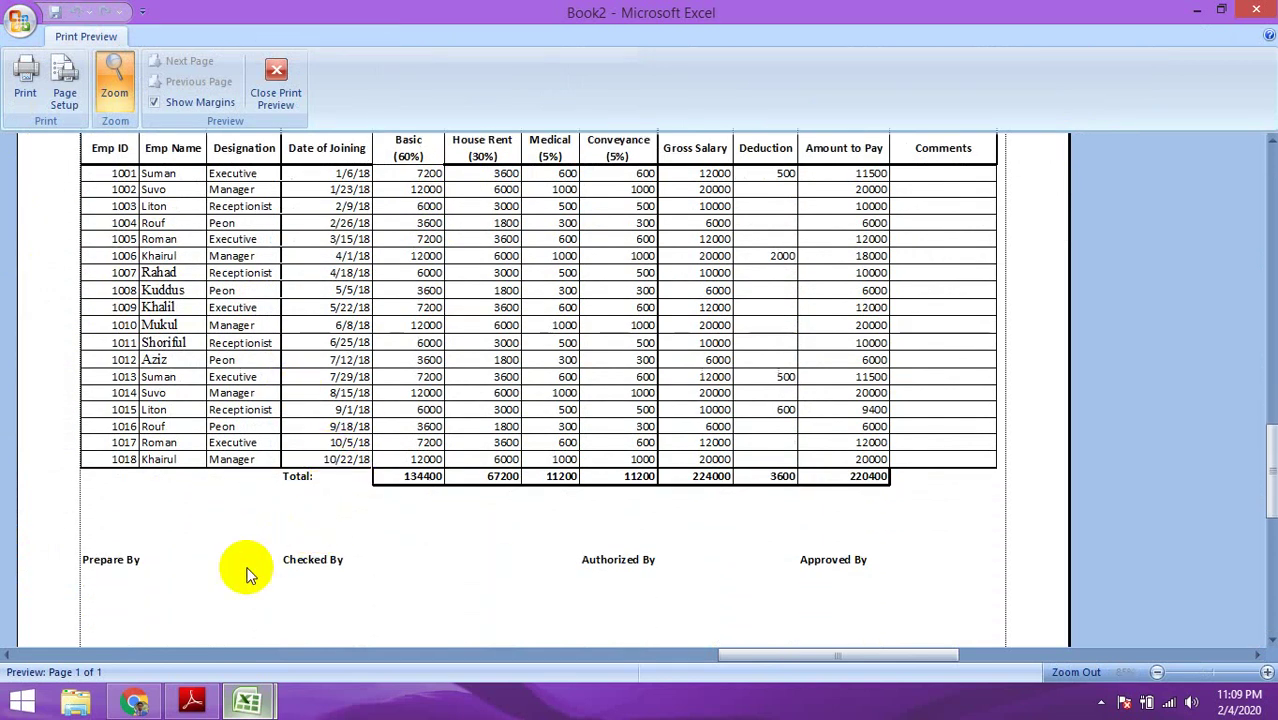
{"action": "scroll", "coordinate": [117, 570], "scroll_direction": "down", "scroll_amount": 1}
{"action": "scroll", "coordinate": [119, 567], "scroll_direction": "up", "scroll_amount": 3}
{"action": "scroll", "coordinate": [138, 556], "scroll_direction": "up", "scroll_amount": 3}
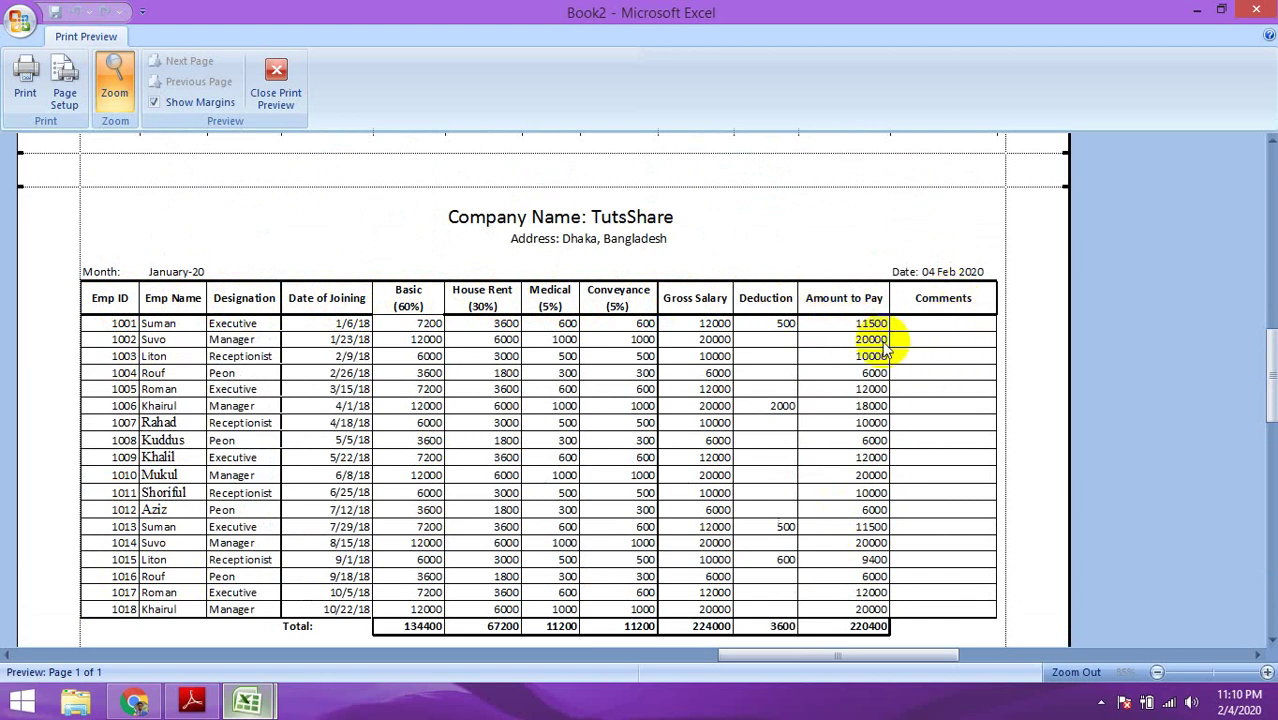
{"action": "left_click", "coordinate": [933, 324]}
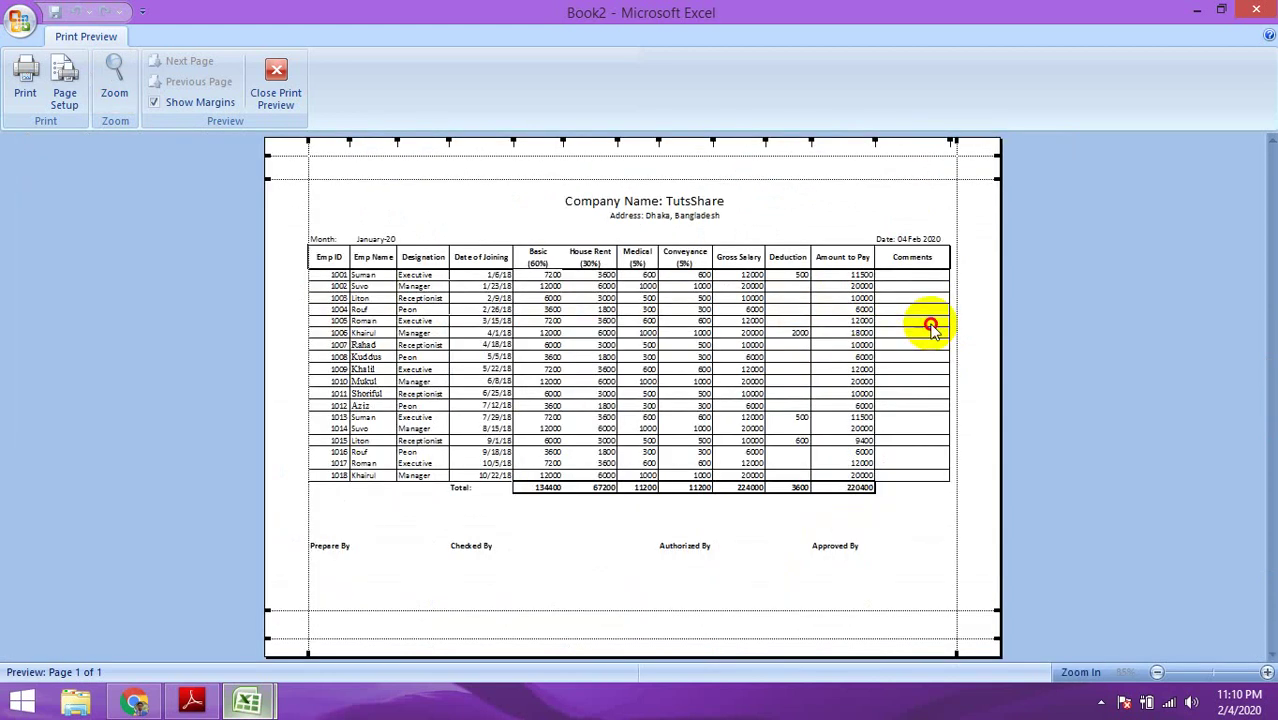
{"action": "left_click", "coordinate": [930, 326]}
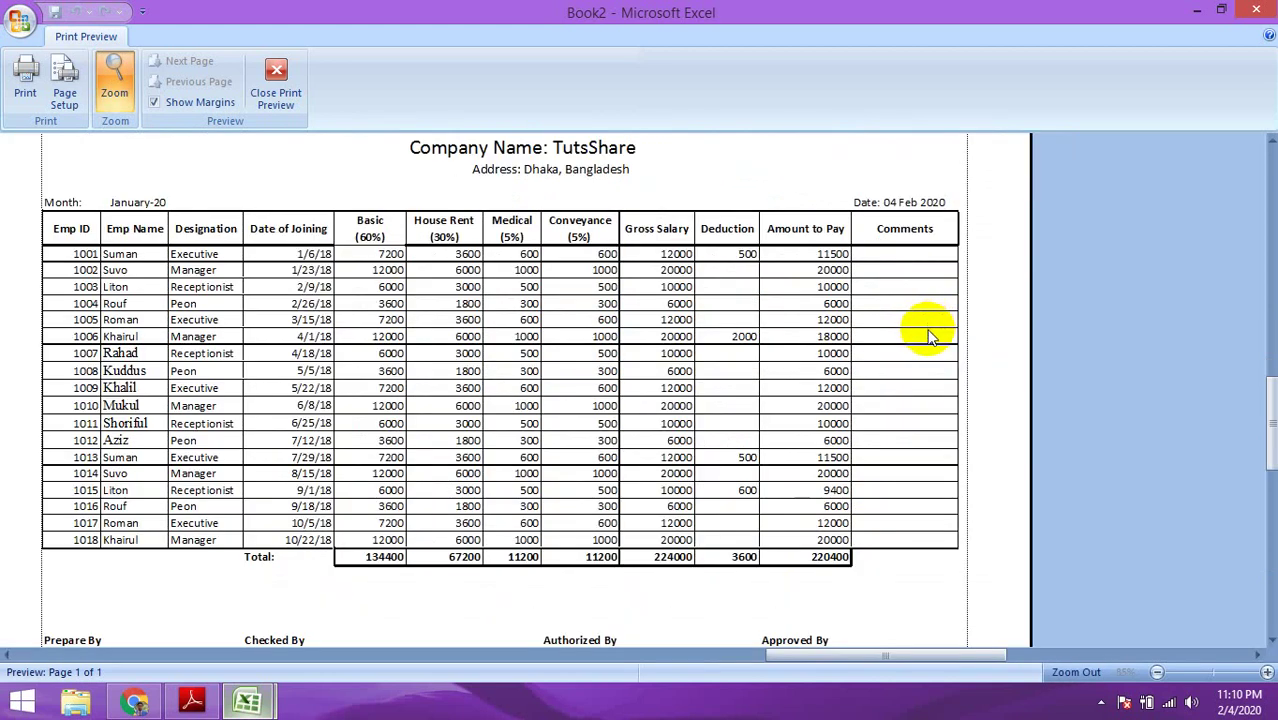
{"action": "left_click", "coordinate": [745, 262]}
{"action": "left_click", "coordinate": [905, 270]}
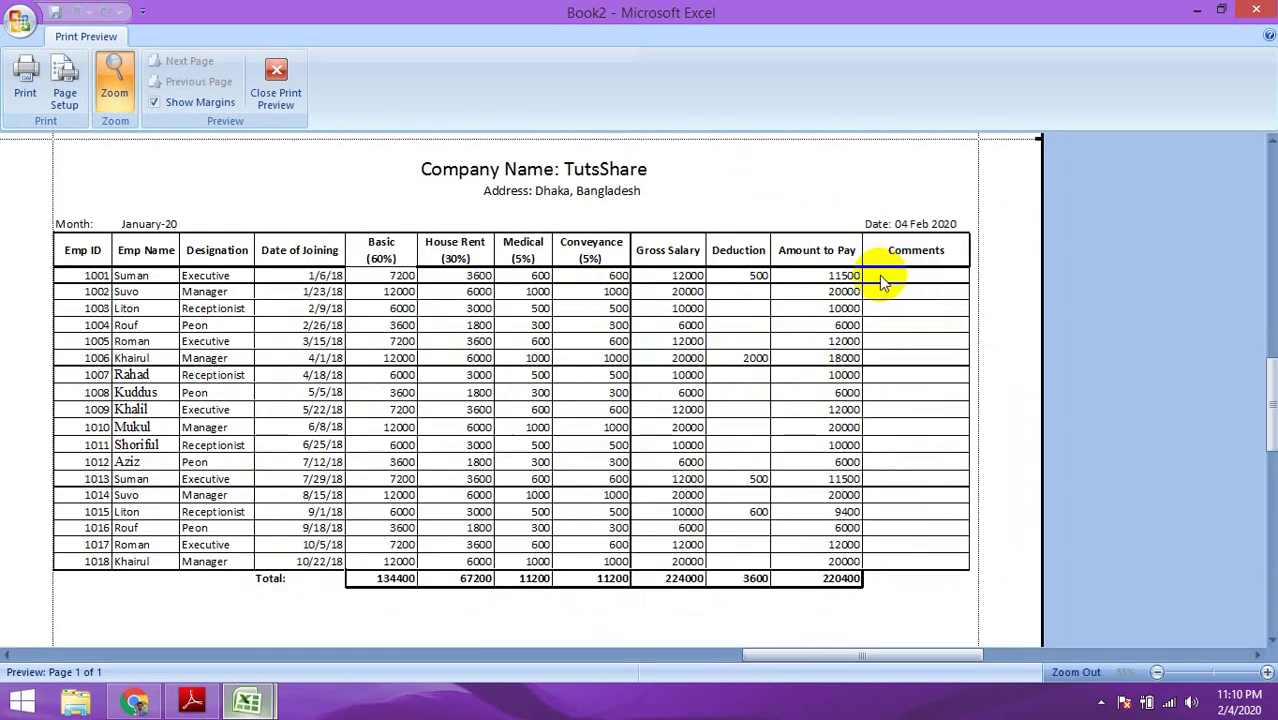
{"action": "left_click", "coordinate": [275, 88]}
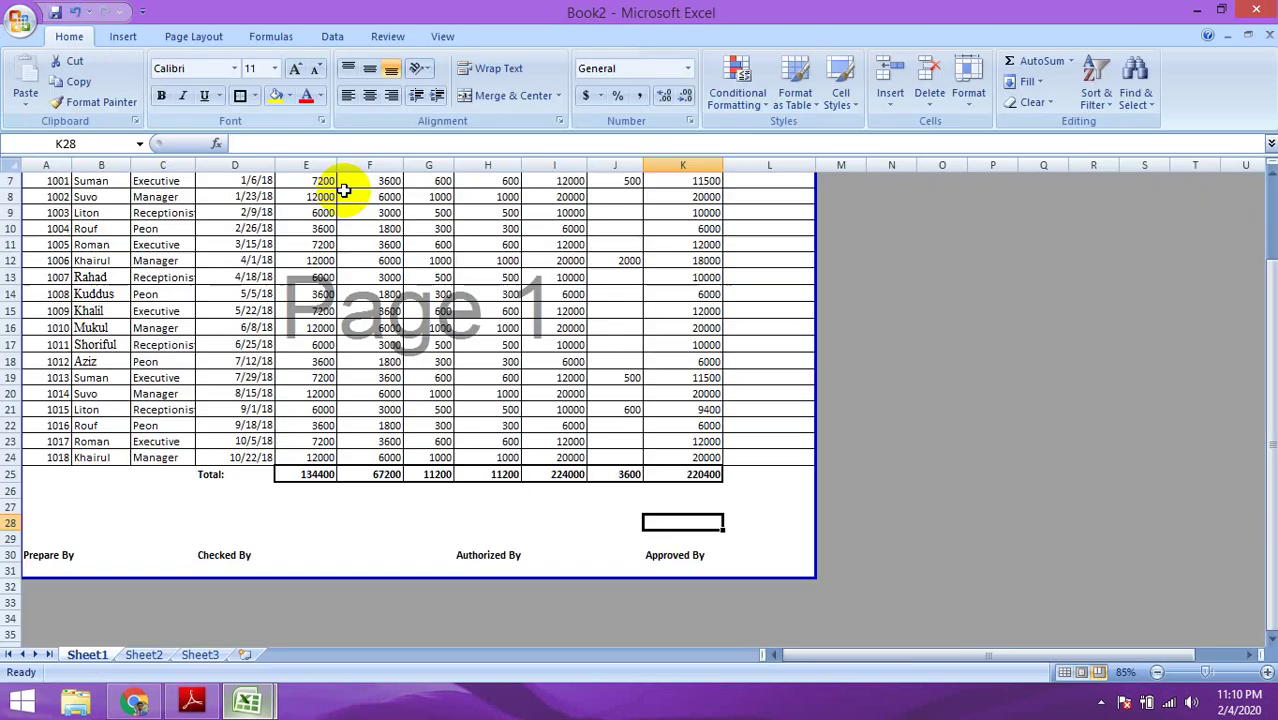
Review the finished worksheet from heading to signature labels, including the Amount to Pay formula in K15.
{"action": "scroll", "coordinate": [680, 453], "scroll_direction": "down", "scroll_amount": 1}
{"action": "scroll", "coordinate": [293, 444], "scroll_direction": "up", "scroll_amount": 3}
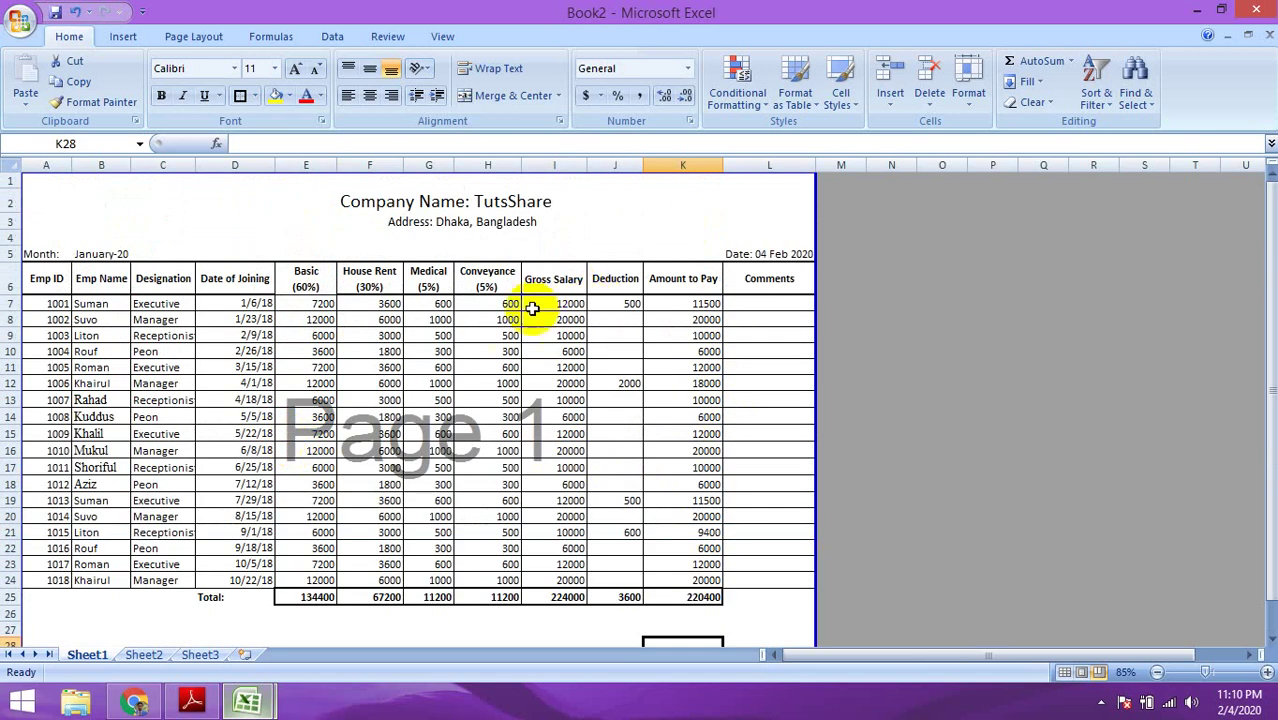
{"action": "scroll", "coordinate": [456, 422], "scroll_direction": "down", "scroll_amount": 2}
{"action": "scroll", "coordinate": [365, 439], "scroll_direction": "up", "scroll_amount": 2}
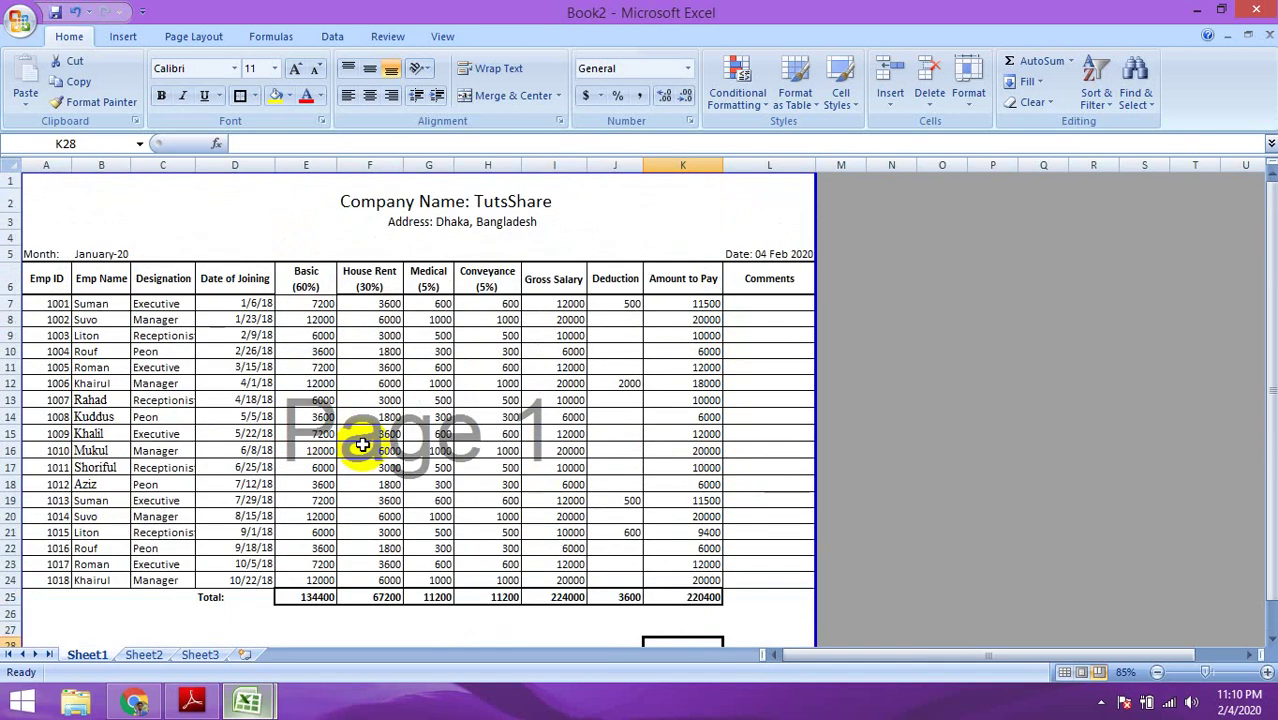
{"action": "scroll", "coordinate": [362, 444], "scroll_direction": "down", "scroll_amount": 2}
{"action": "scroll", "coordinate": [370, 440], "scroll_direction": "up", "scroll_amount": 2}
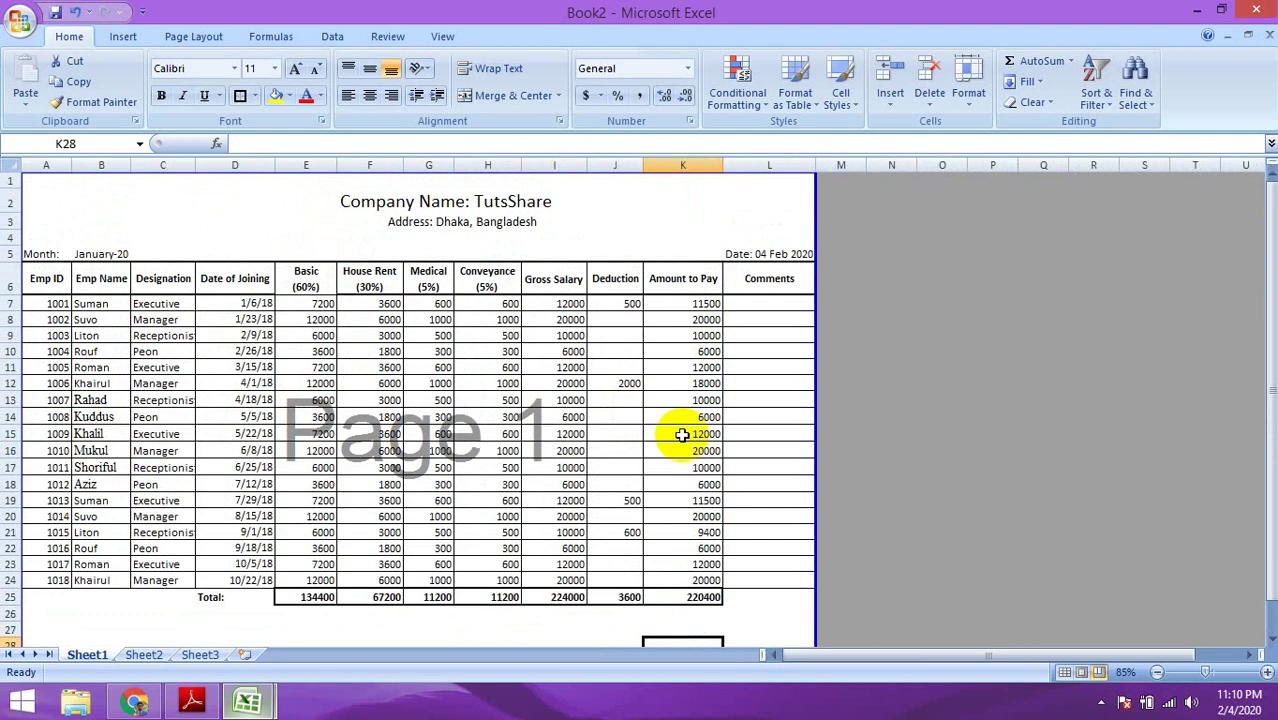
{"action": "left_click", "coordinate": [682, 434]}
{"action": "scroll", "coordinate": [420, 436], "scroll_direction": "down", "scroll_amount": 2}
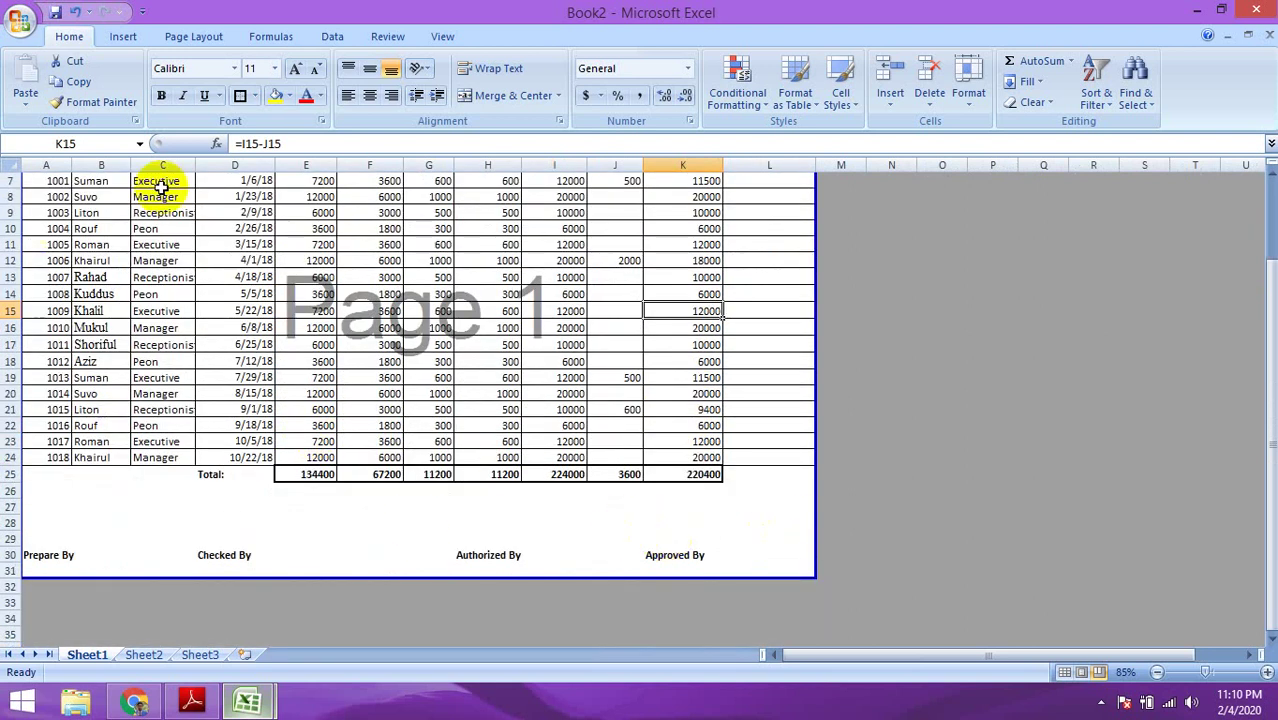
{"action": "scroll", "coordinate": [444, 468], "scroll_direction": "up", "scroll_amount": 2}
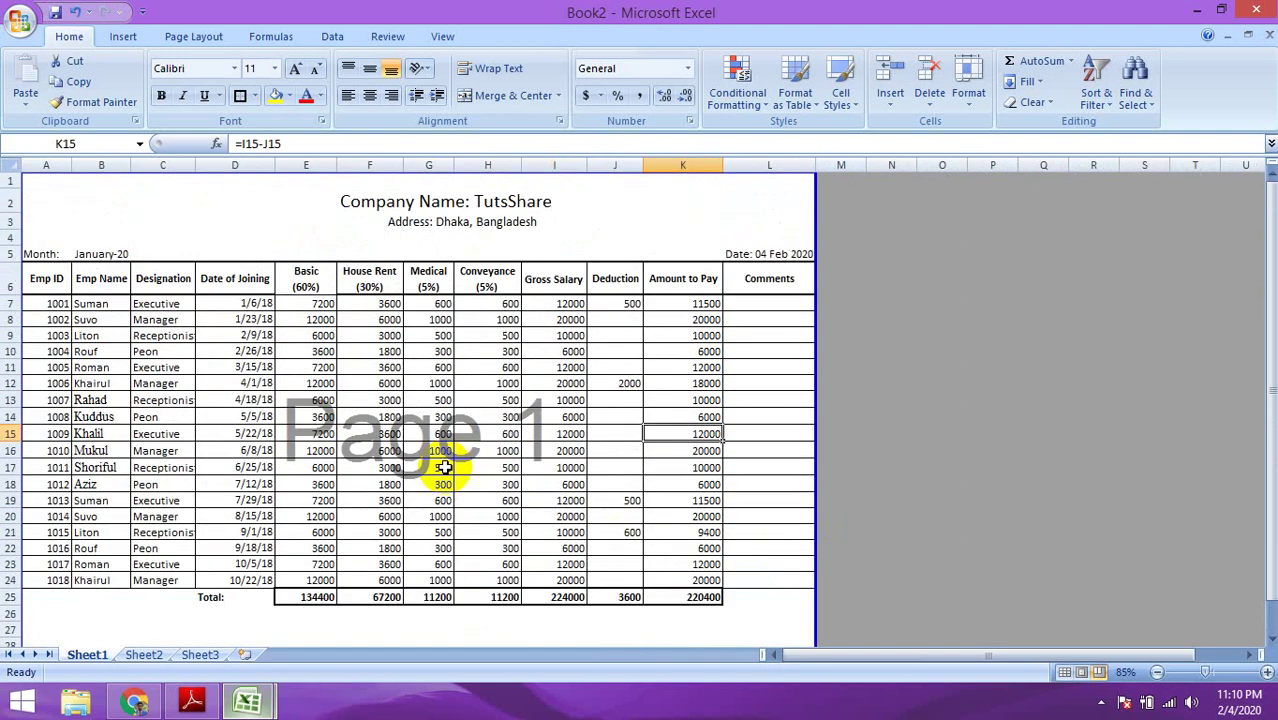